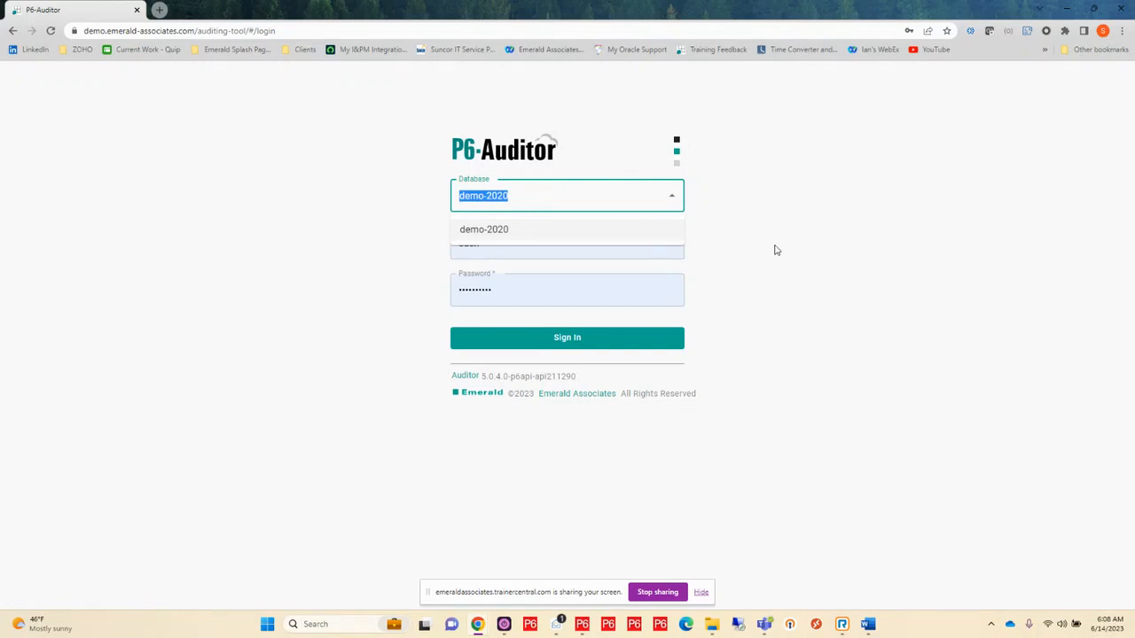
- Sign in to the demo-2020 database with the prefilled credentials
{"action": "left_click", "coordinate": [673, 200]}
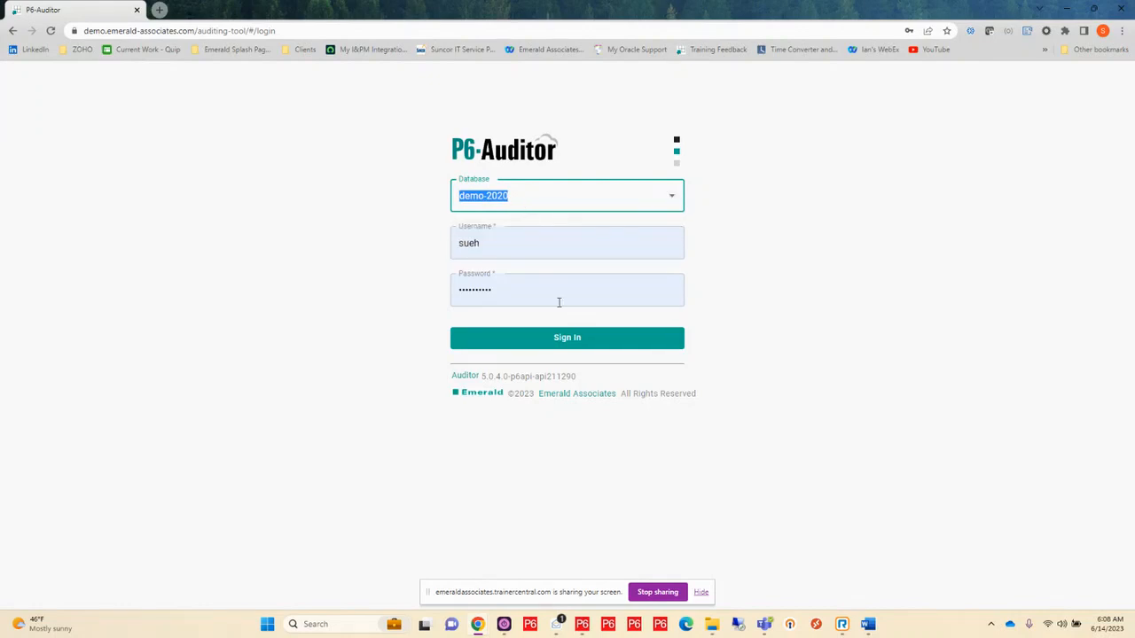
{"action": "left_click", "coordinate": [584, 341]}
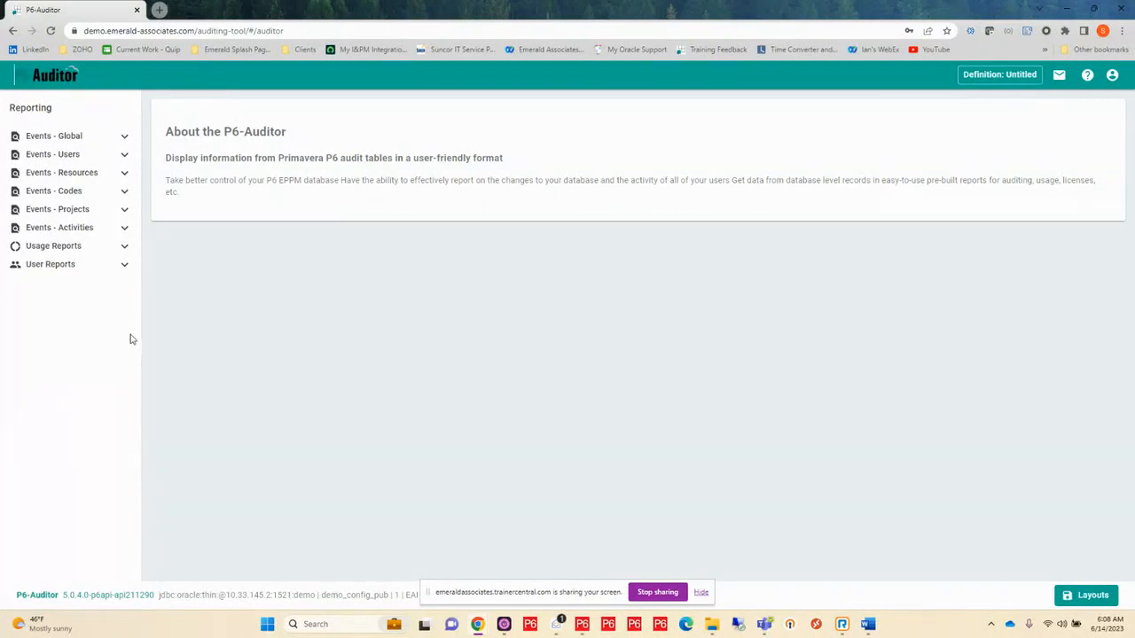
- Expand the Global, Users, Resources, Codes, Projects and Activities event groups to review the available audit reports
{"action": "left_click", "coordinate": [127, 138]}
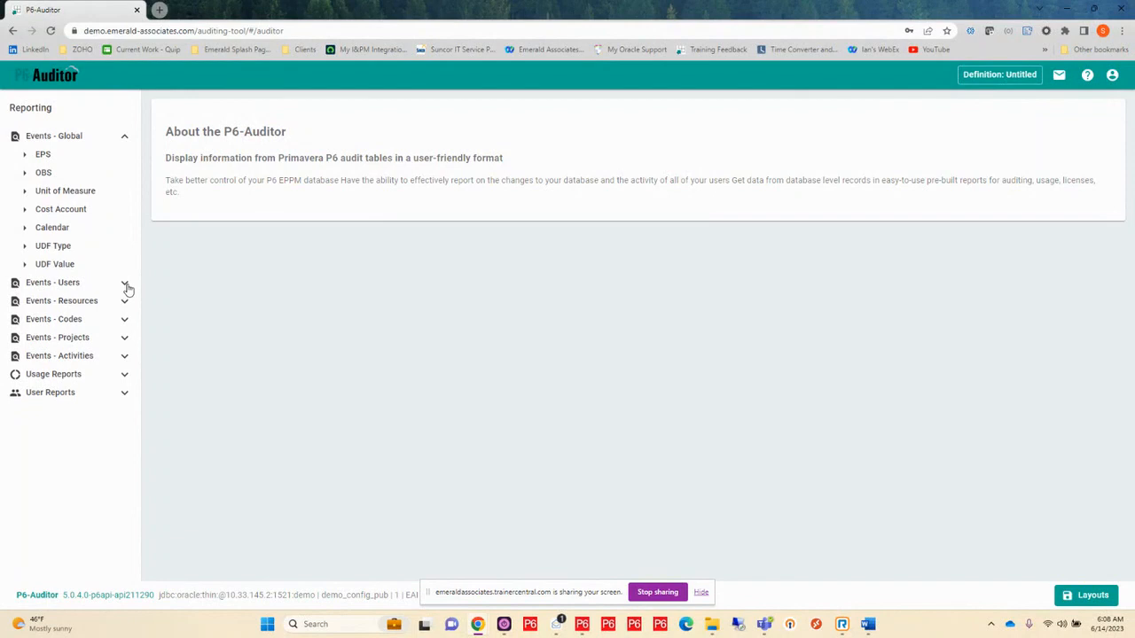
{"action": "left_click", "coordinate": [125, 286]}
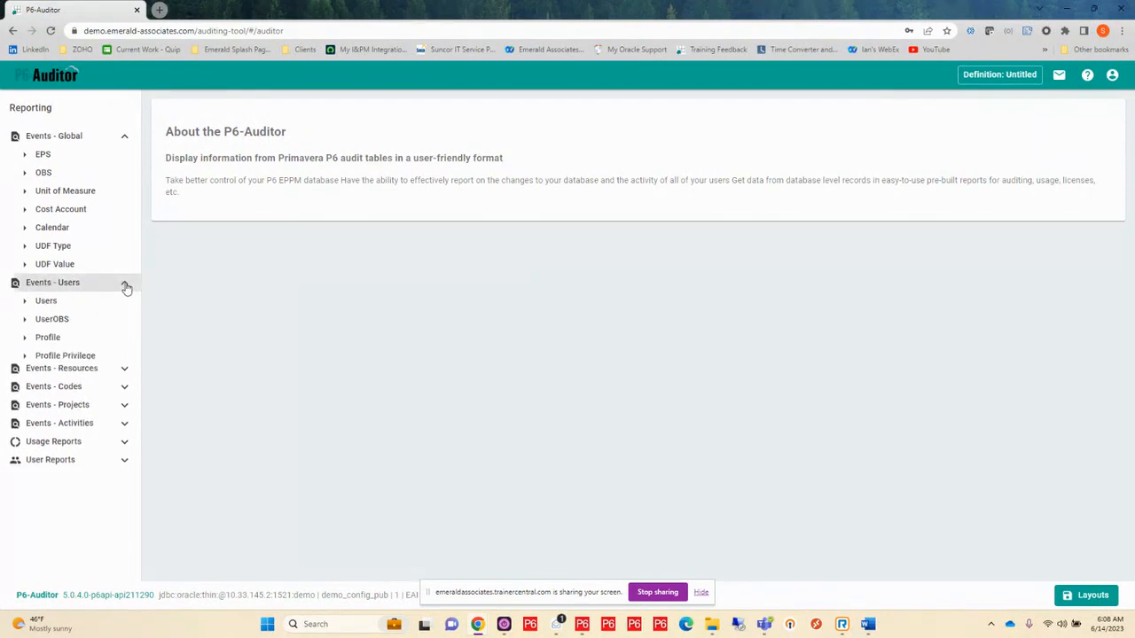
{"action": "left_click", "coordinate": [123, 375]}
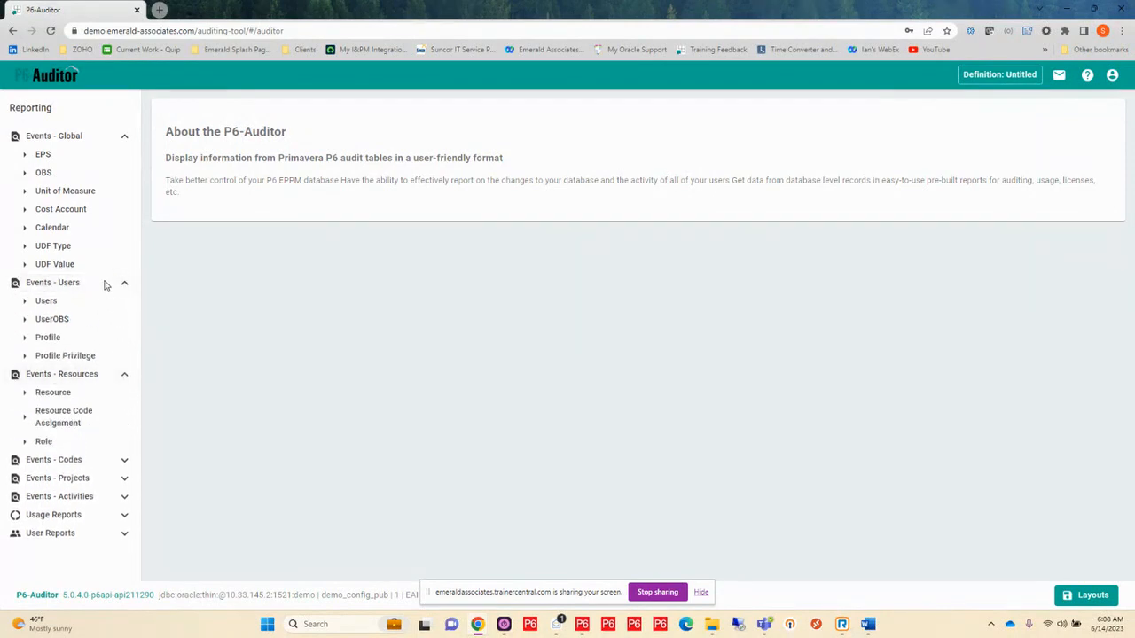
{"action": "left_click", "coordinate": [125, 460]}
{"action": "scroll", "coordinate": [122, 470], "scroll_direction": "down", "scroll_amount": 1}
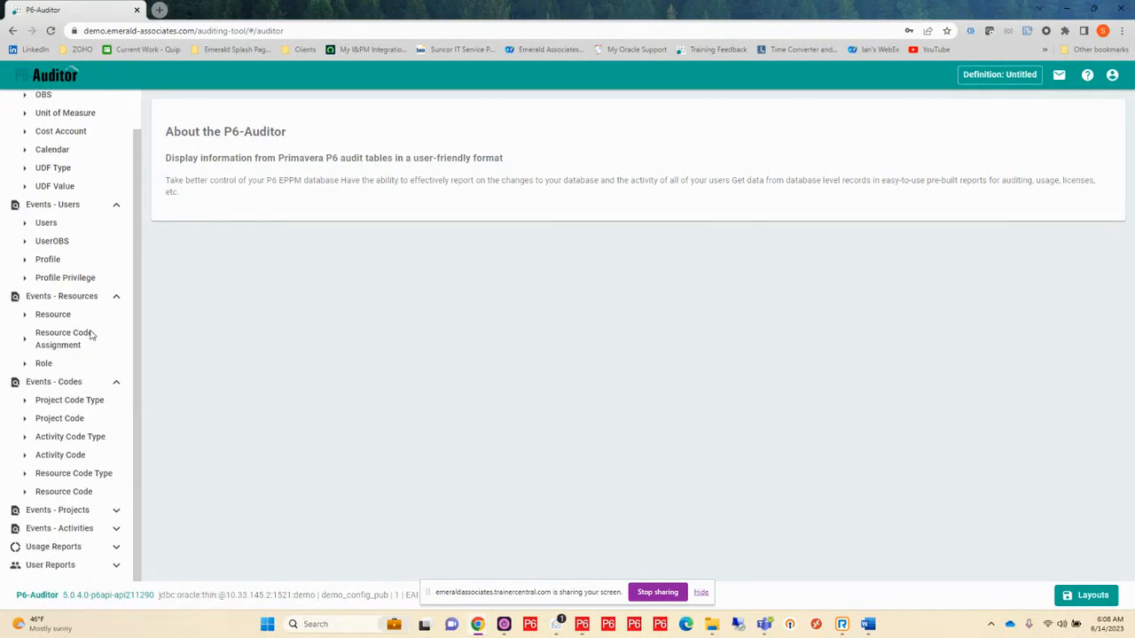
{"action": "left_click", "coordinate": [116, 510]}
{"action": "scroll", "coordinate": [115, 513], "scroll_direction": "down", "scroll_amount": 1}
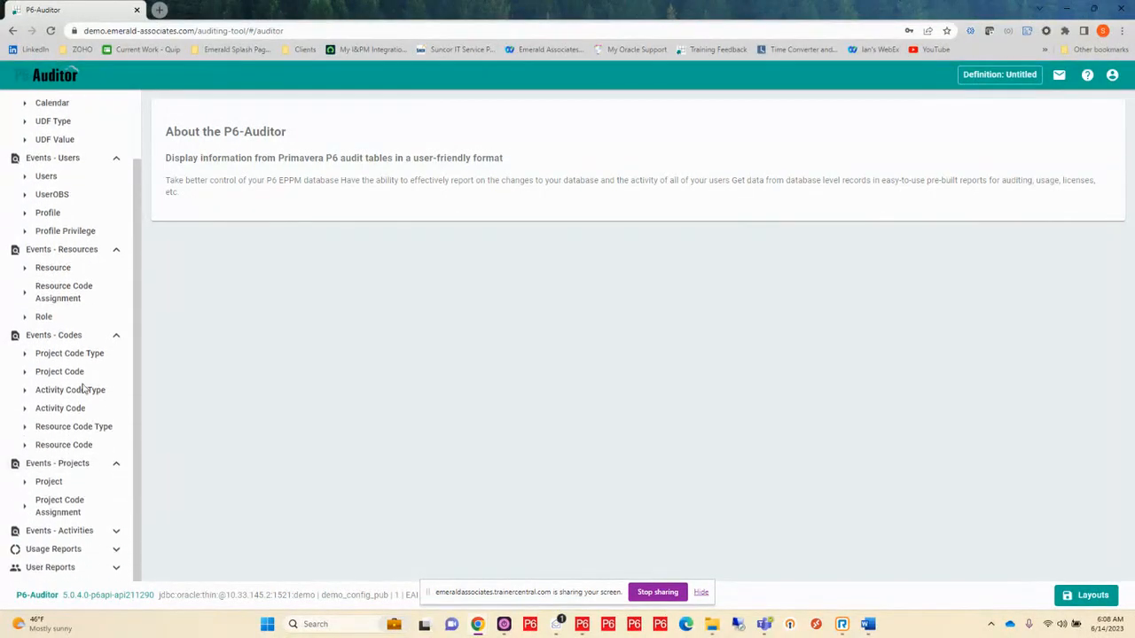
{"action": "left_click", "coordinate": [117, 528]}
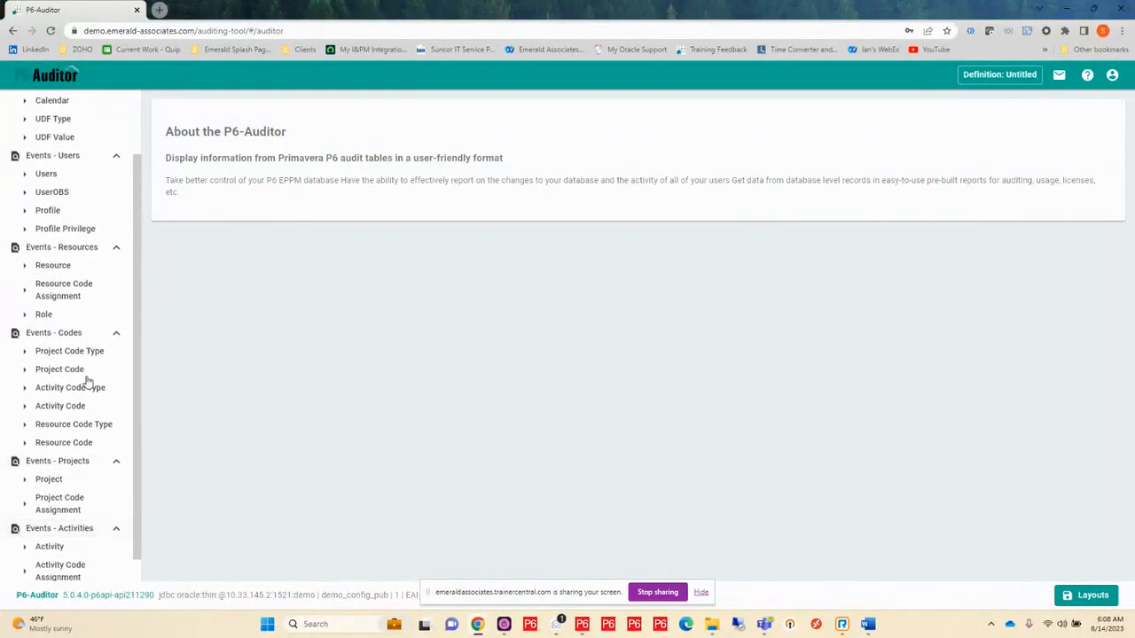
{"action": "scroll", "coordinate": [91, 379], "scroll_direction": "up", "scroll_amount": 2}
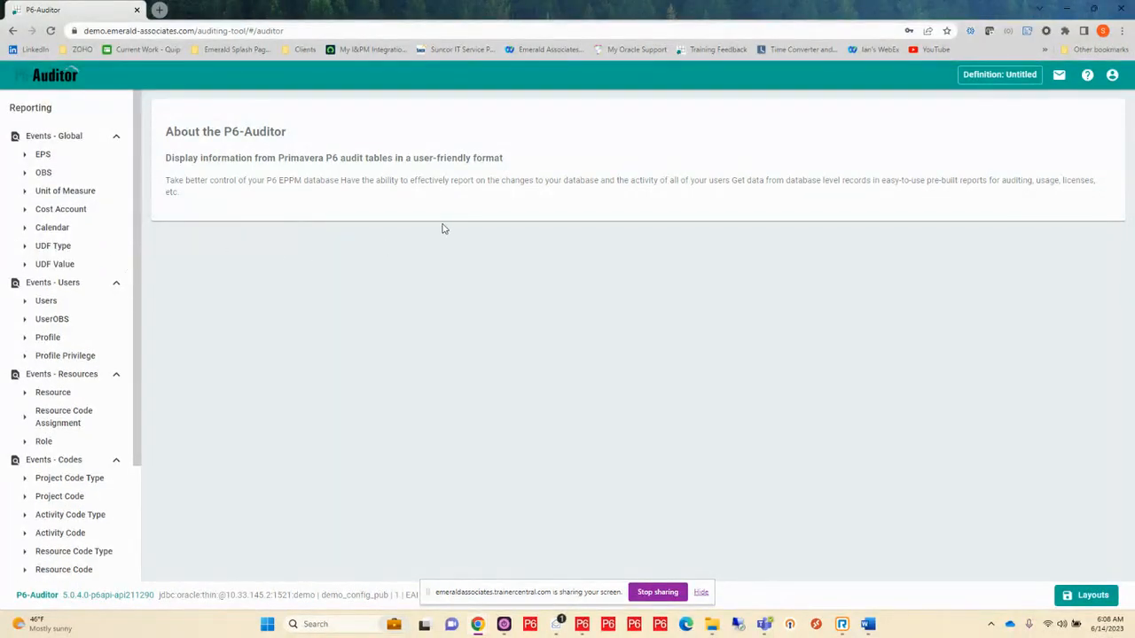
- Dismiss the screen-sharing notice, view the project list in Primavera P6 Professional, and return to P6-Auditor
{"action": "left_click", "coordinate": [701, 592]}
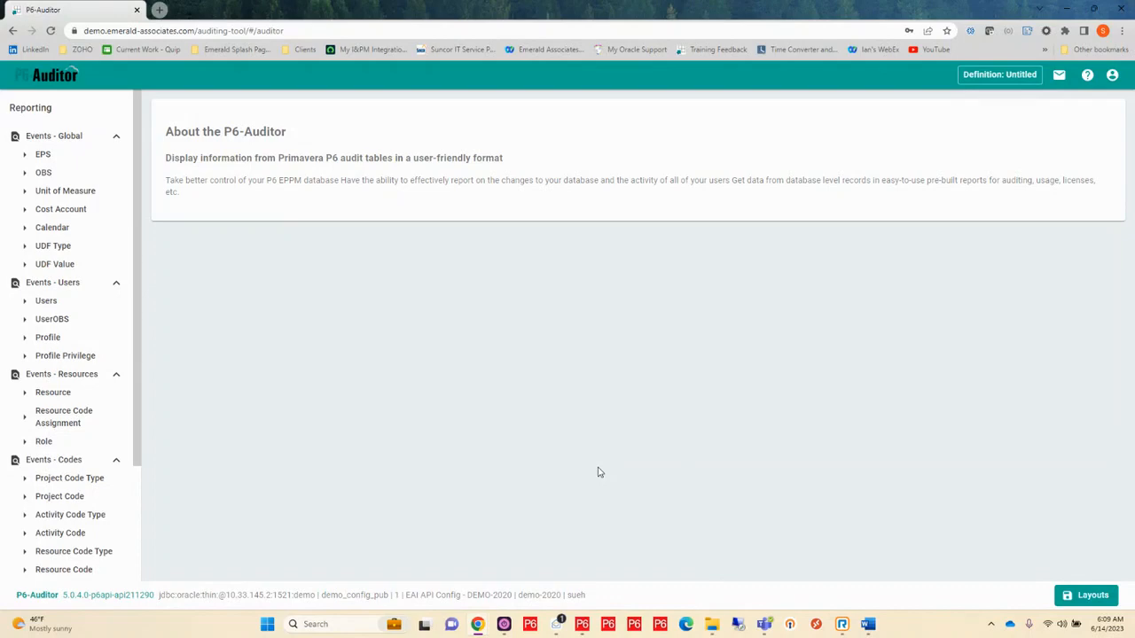
{"action": "left_click", "coordinate": [582, 628]}
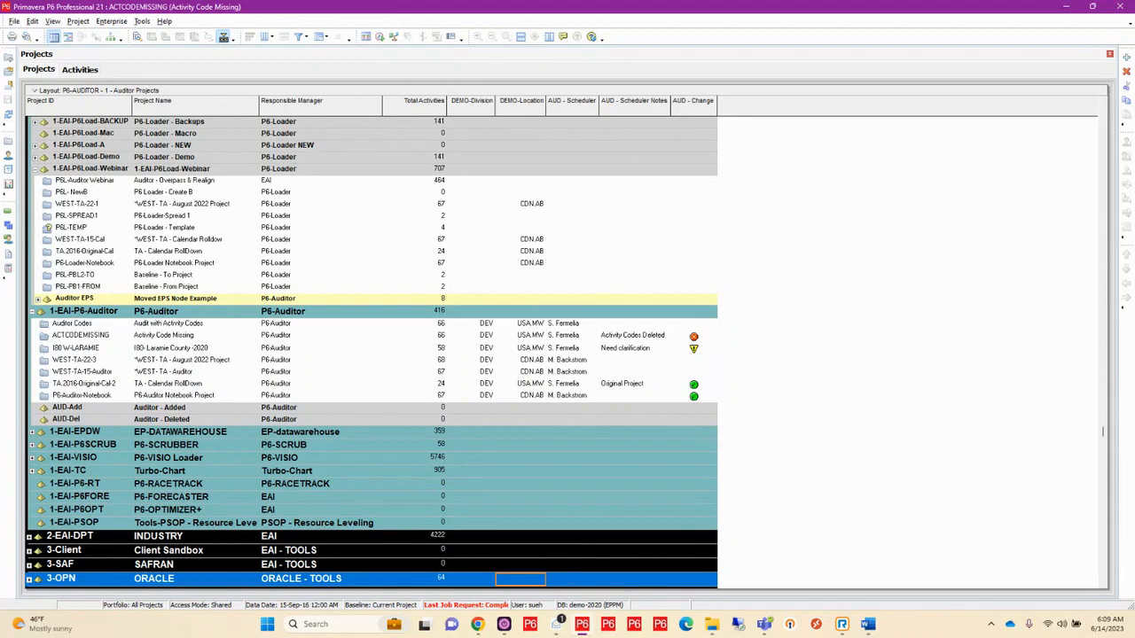
{"action": "left_click", "coordinate": [478, 625]}
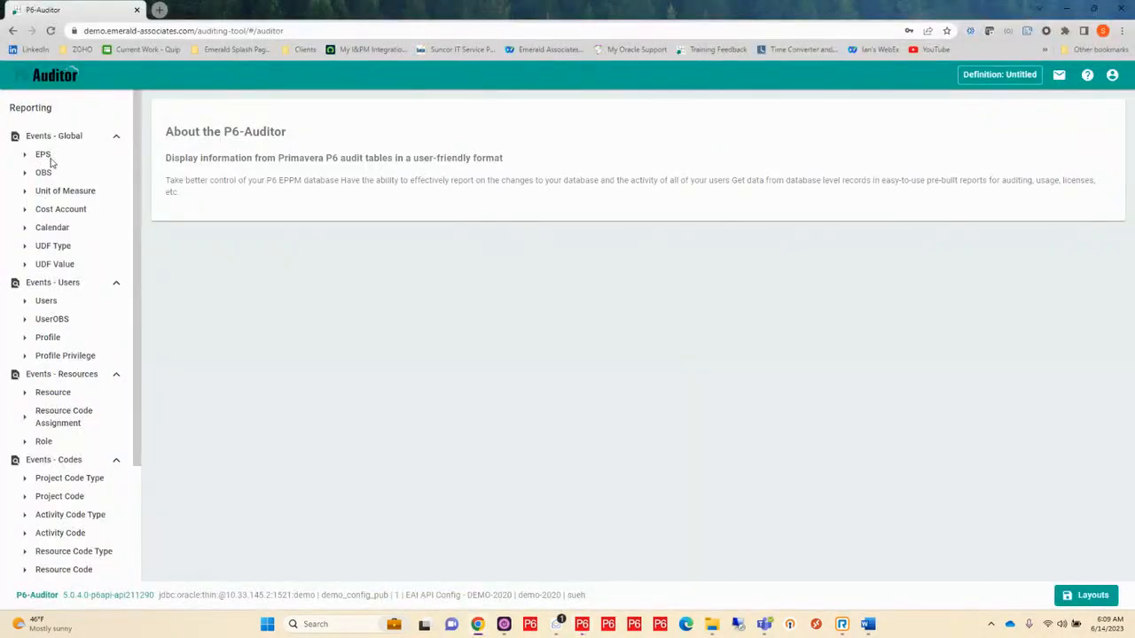
- Open the EPS event report and limit its event range to < 2d
{"action": "left_click", "coordinate": [50, 159]}
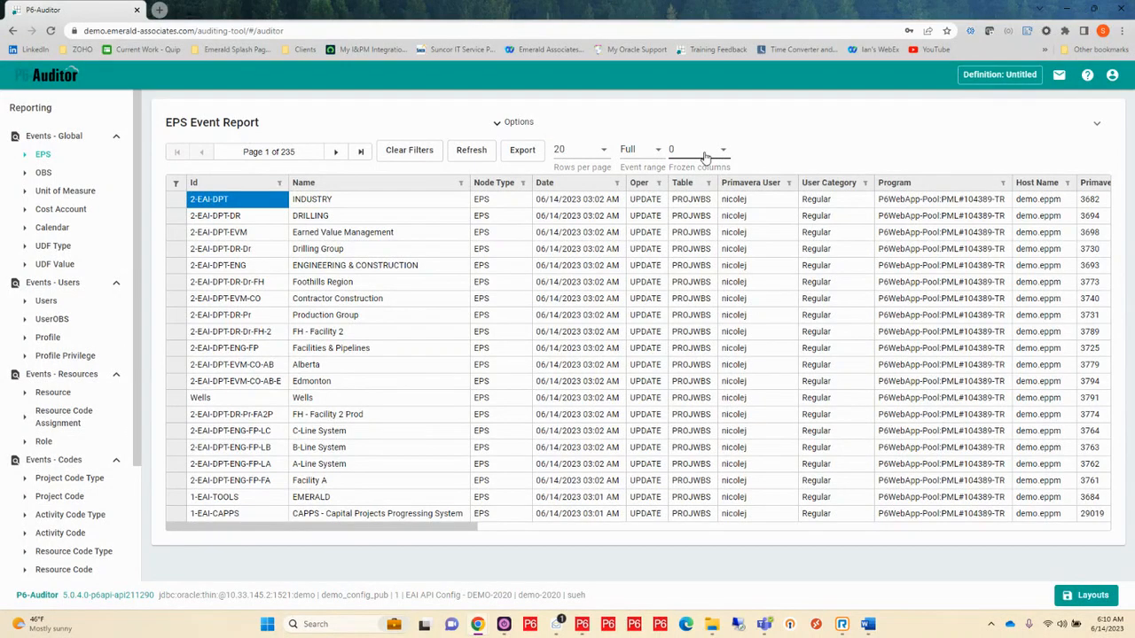
{"action": "left_click", "coordinate": [659, 153]}
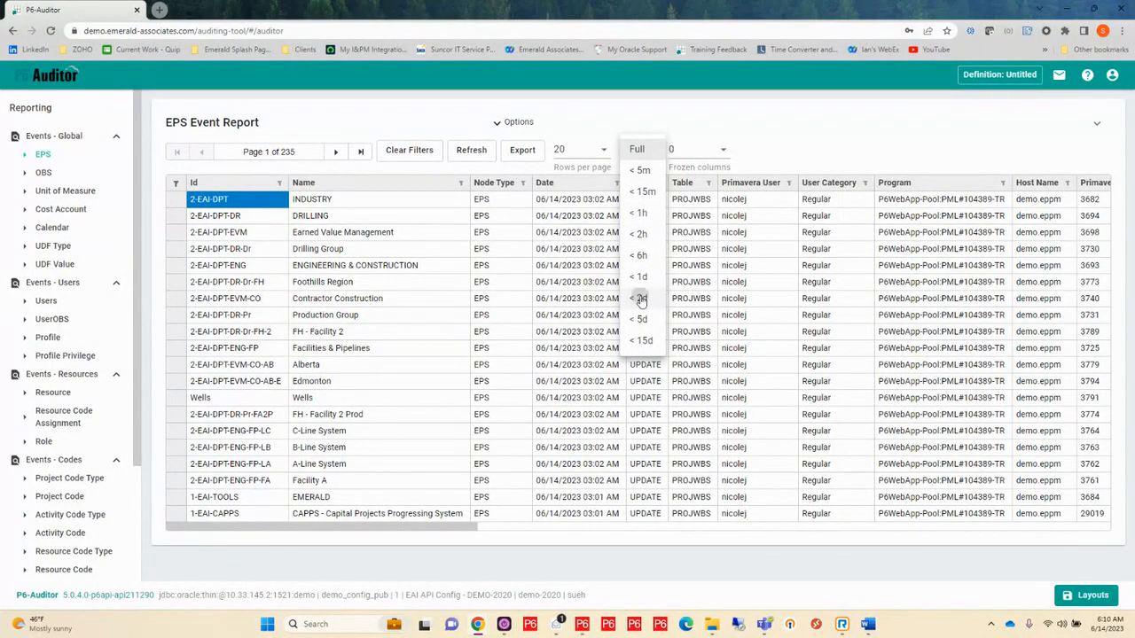
{"action": "left_click", "coordinate": [641, 300]}
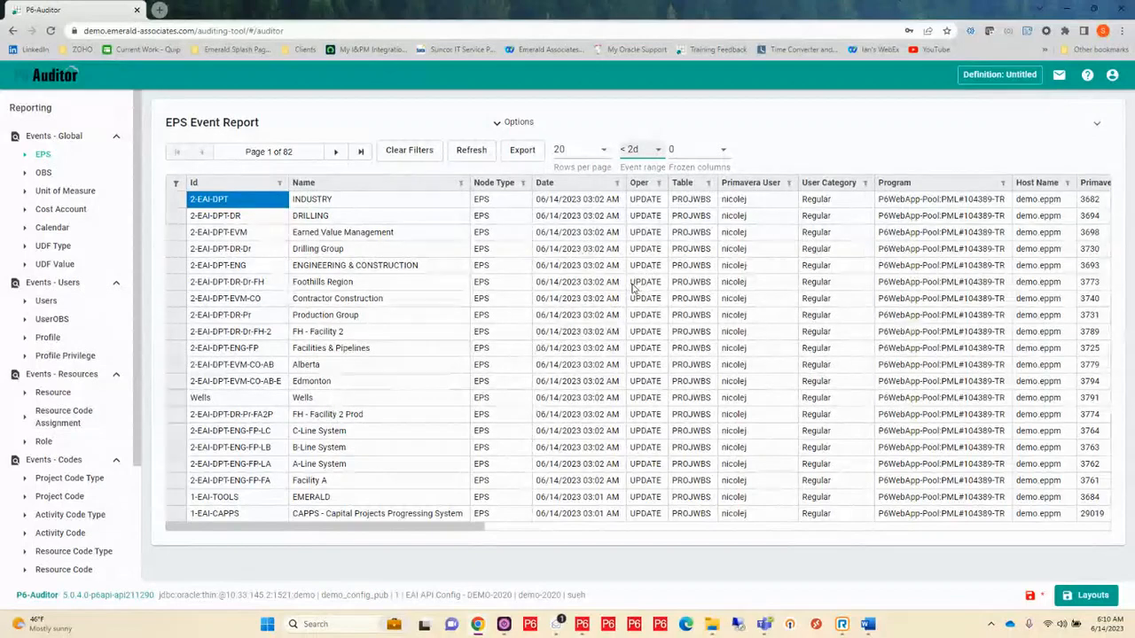
- Filter the EPS report to rows whose Id contains "auditor"
{"action": "left_click", "coordinate": [279, 184]}
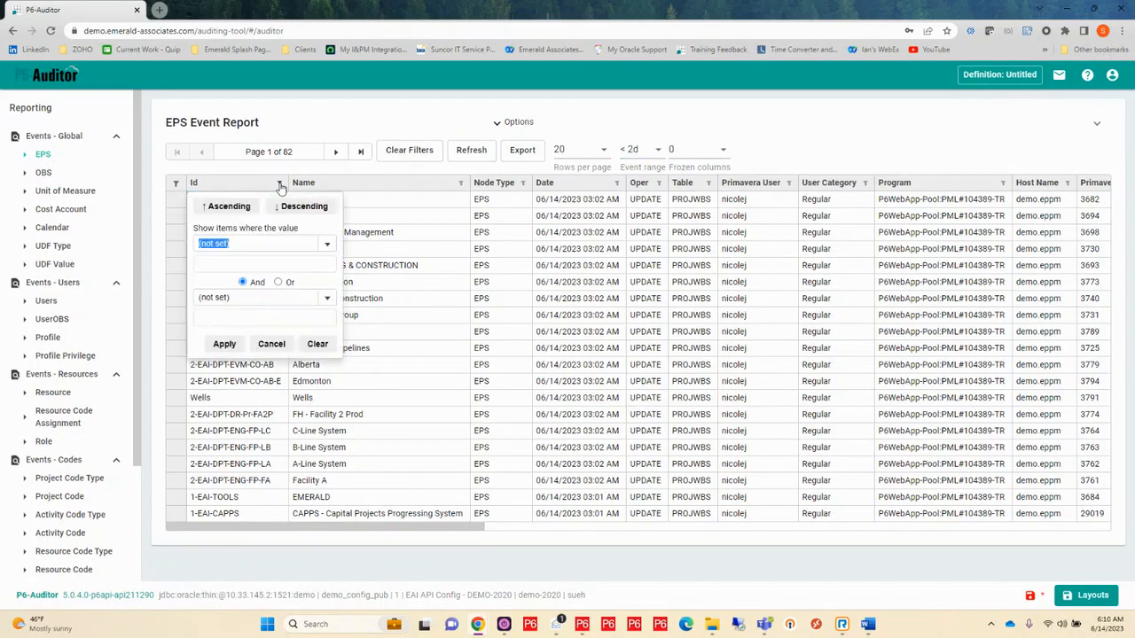
{"action": "left_click", "coordinate": [326, 247]}
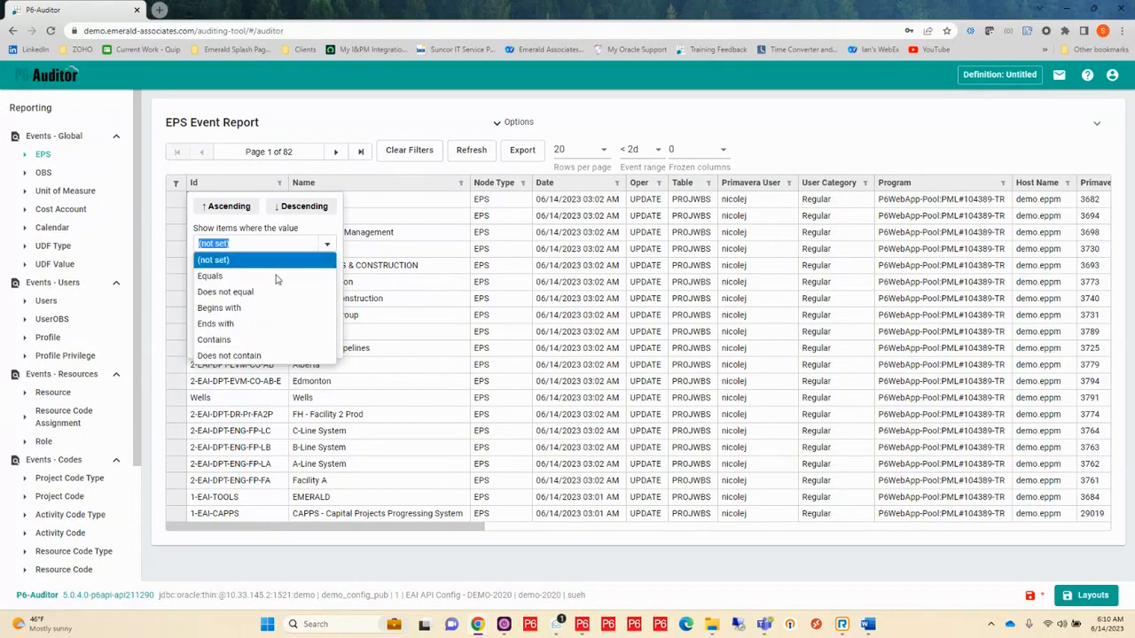
{"action": "left_click", "coordinate": [233, 274]}
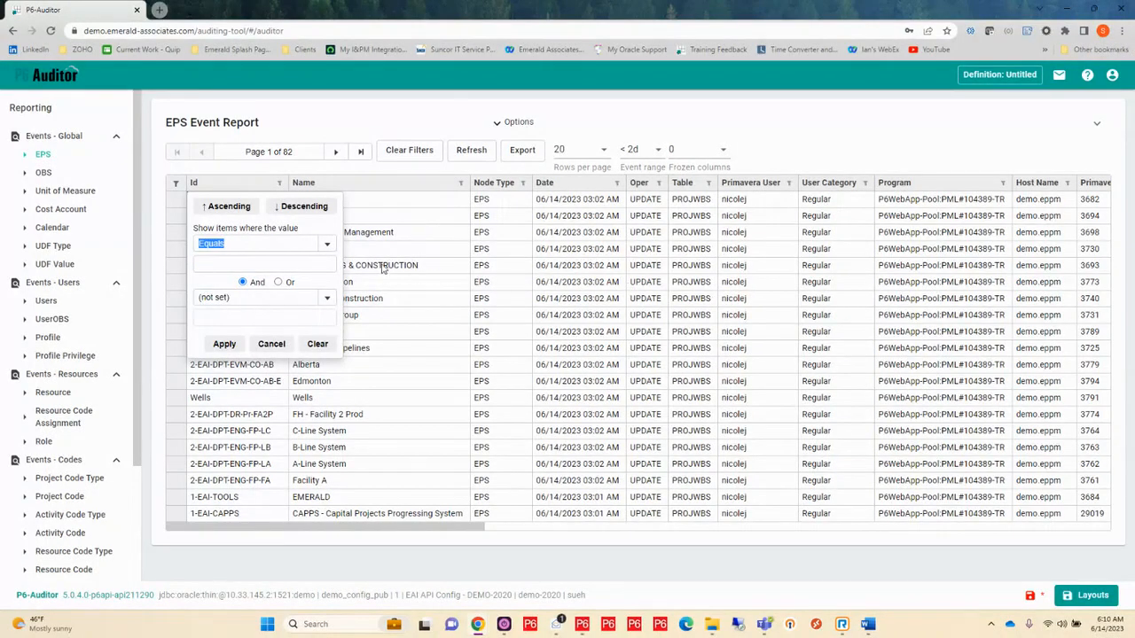
{"action": "left_click", "coordinate": [328, 244]}
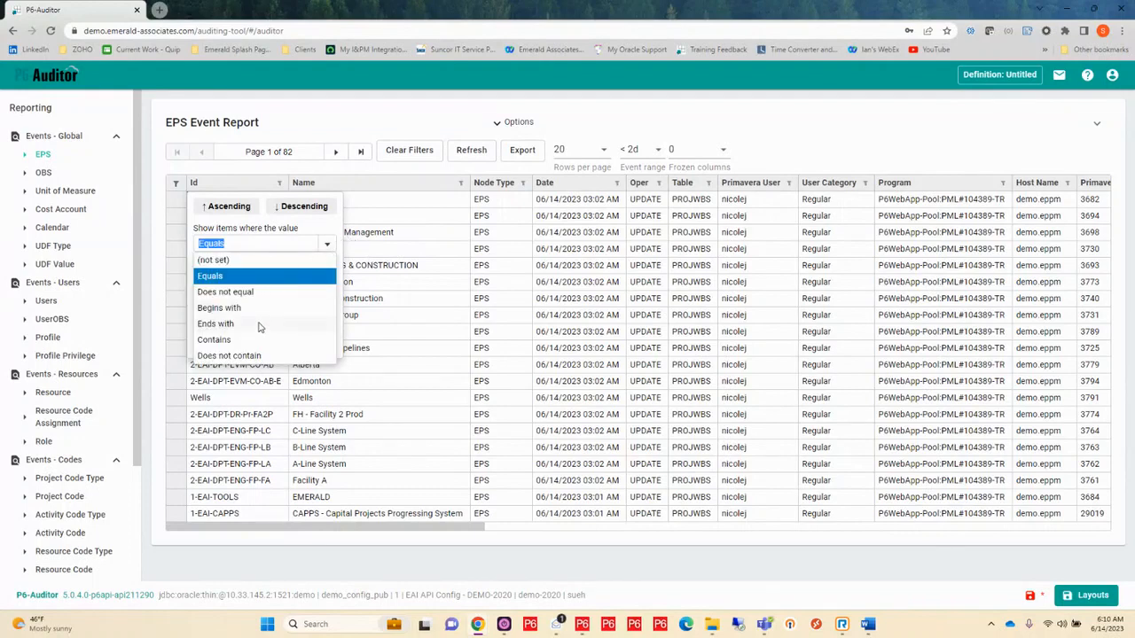
{"action": "left_click", "coordinate": [261, 343]}
{"action": "left_click", "coordinate": [261, 262]}
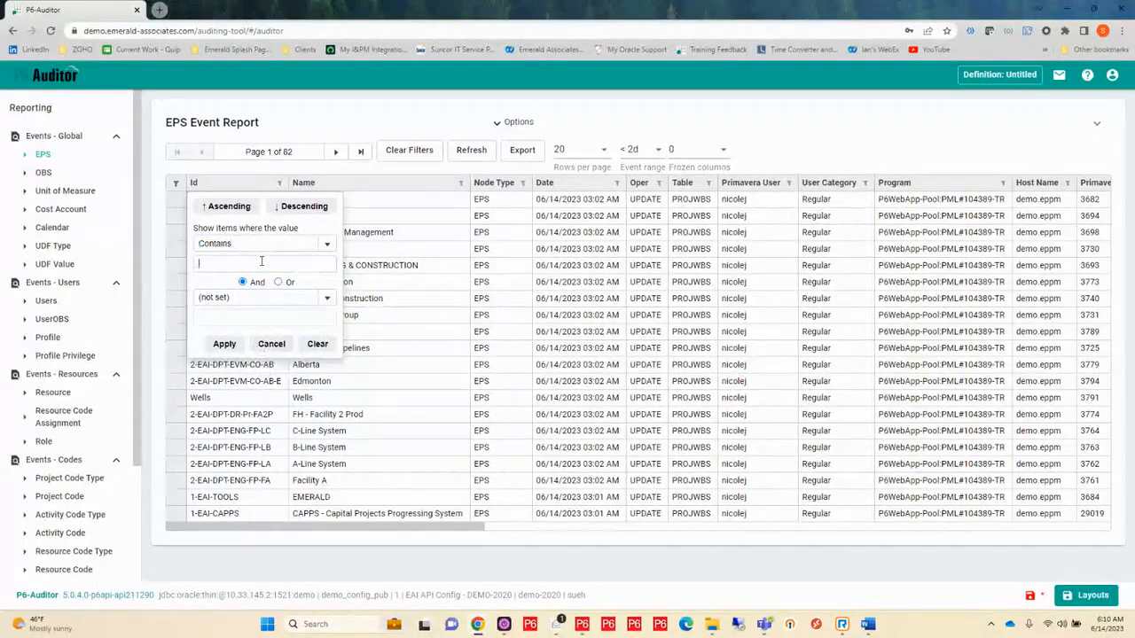
{"action": "type", "text": "auditor"}
{"action": "left_click", "coordinate": [223, 347]}
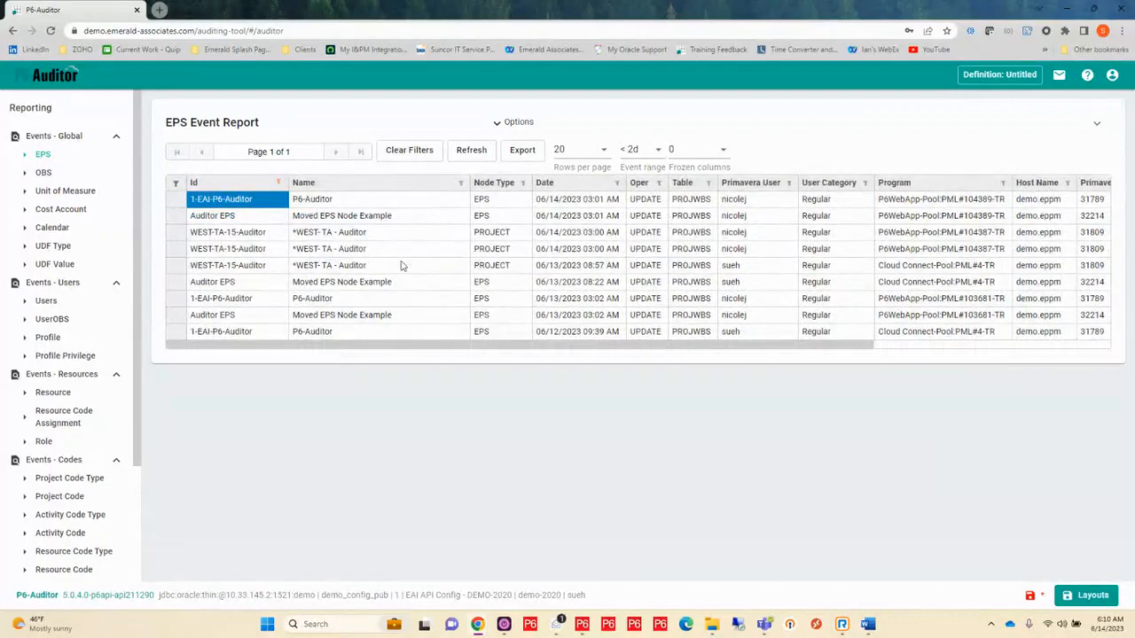
- Filter the Node Type column to EPS only, excluding OTHER, PROJECT and WBS
{"action": "left_click", "coordinate": [226, 219]}
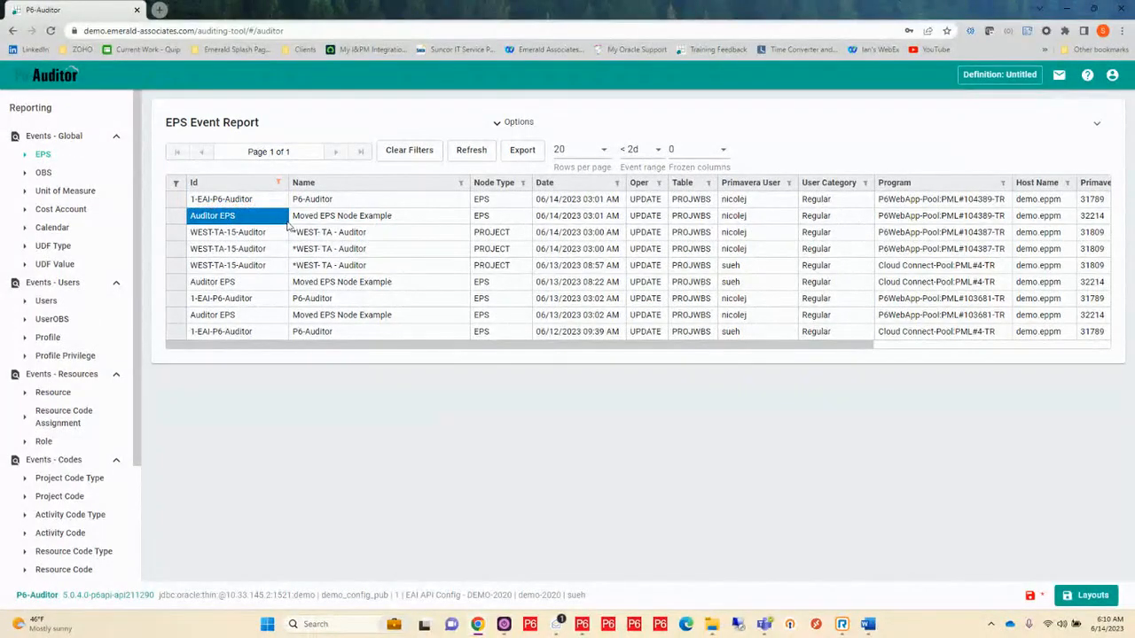
{"action": "left_click", "coordinate": [522, 183]}
{"action": "left_click", "coordinate": [486, 285]}
{"action": "left_click", "coordinate": [487, 302]}
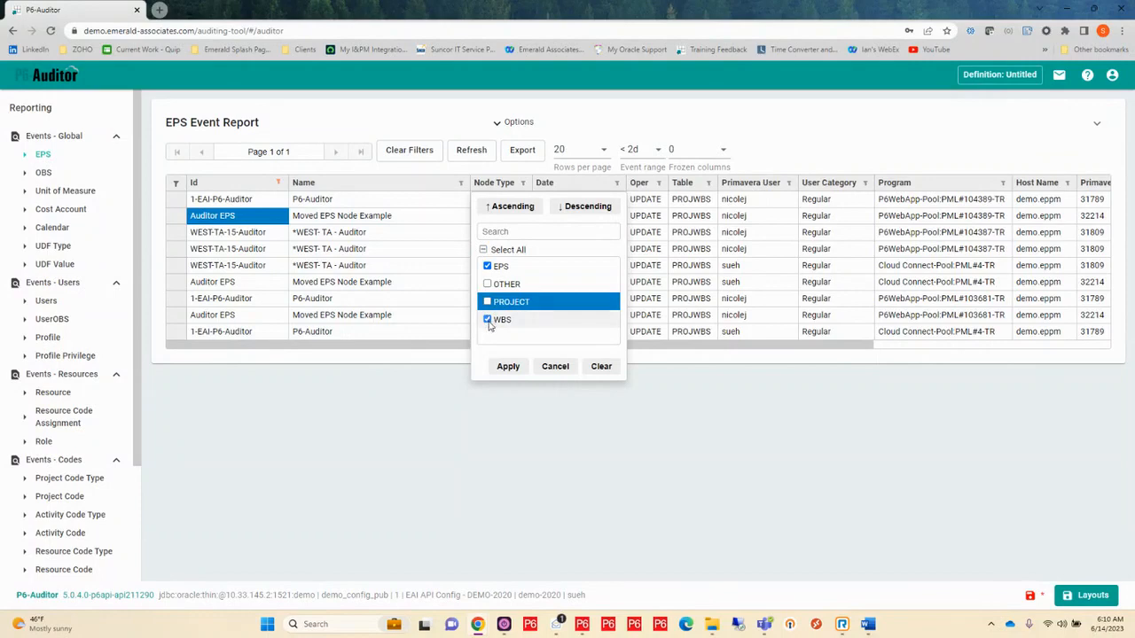
{"action": "left_click", "coordinate": [486, 319]}
{"action": "left_click", "coordinate": [508, 366]}
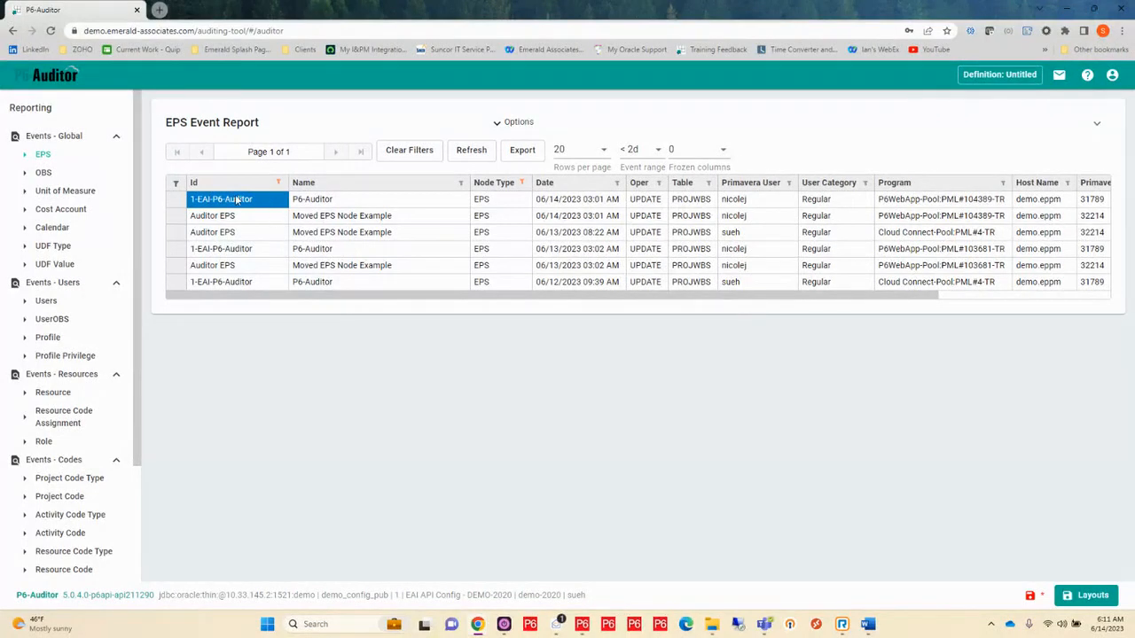
- Select the first Auditor EPS entry and freeze the report's first 2 columns
{"action": "left_click", "coordinate": [217, 217]}
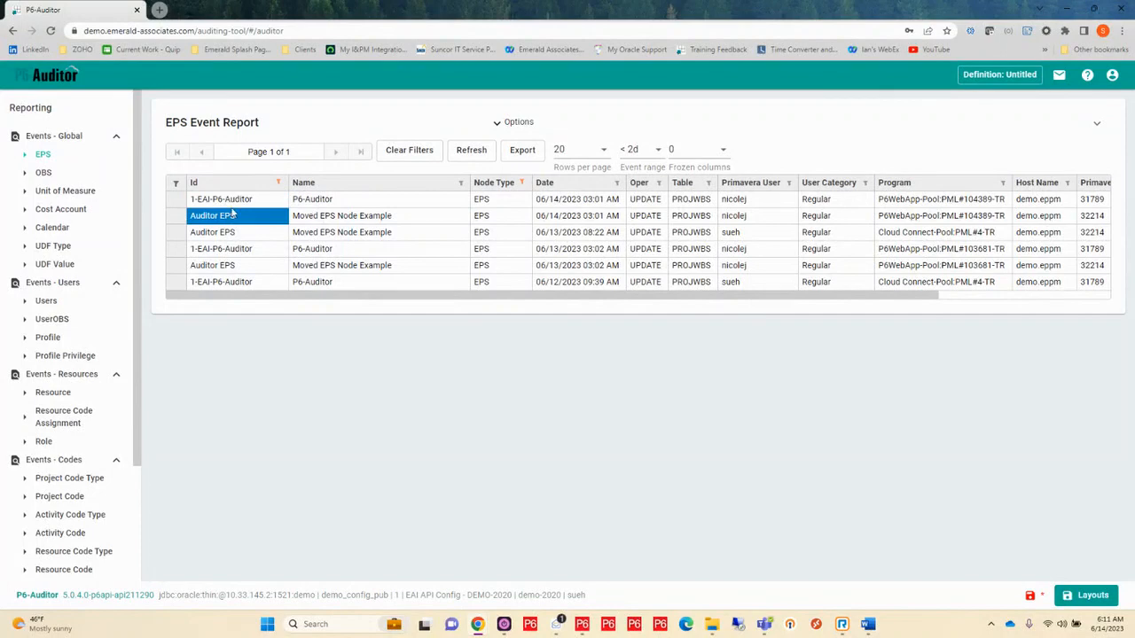
{"action": "left_click", "coordinate": [724, 154]}
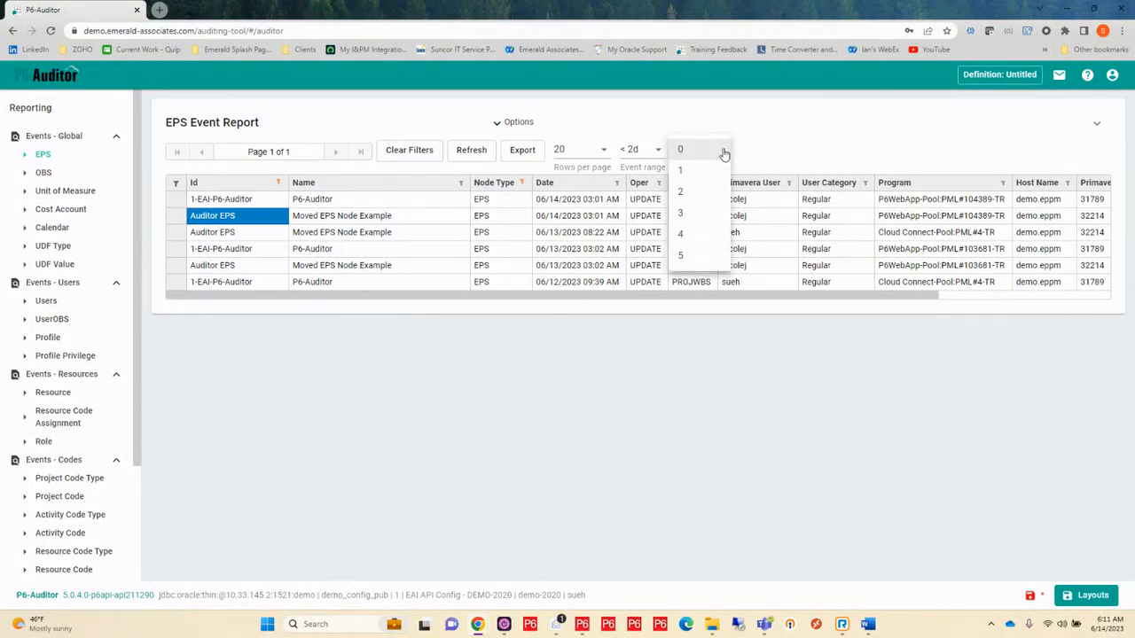
{"action": "left_click", "coordinate": [697, 195]}
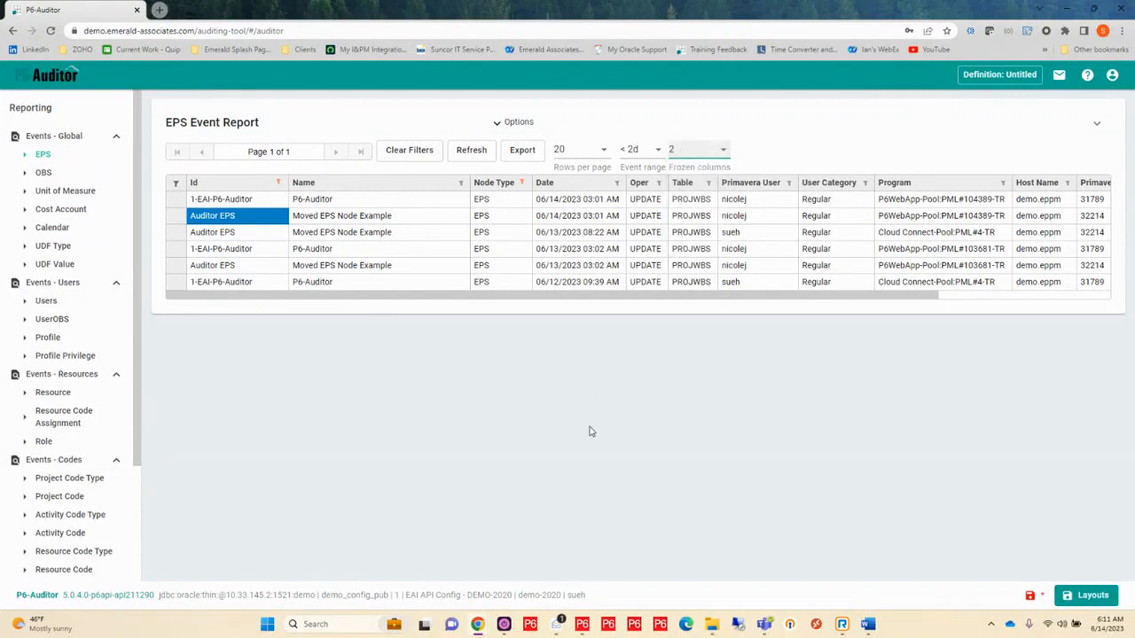
- Move the ParentObjectId column directly after Date and check the date and Primavera user of the Auditor EPS parent change
{"action": "left_click", "coordinate": [995, 296]}
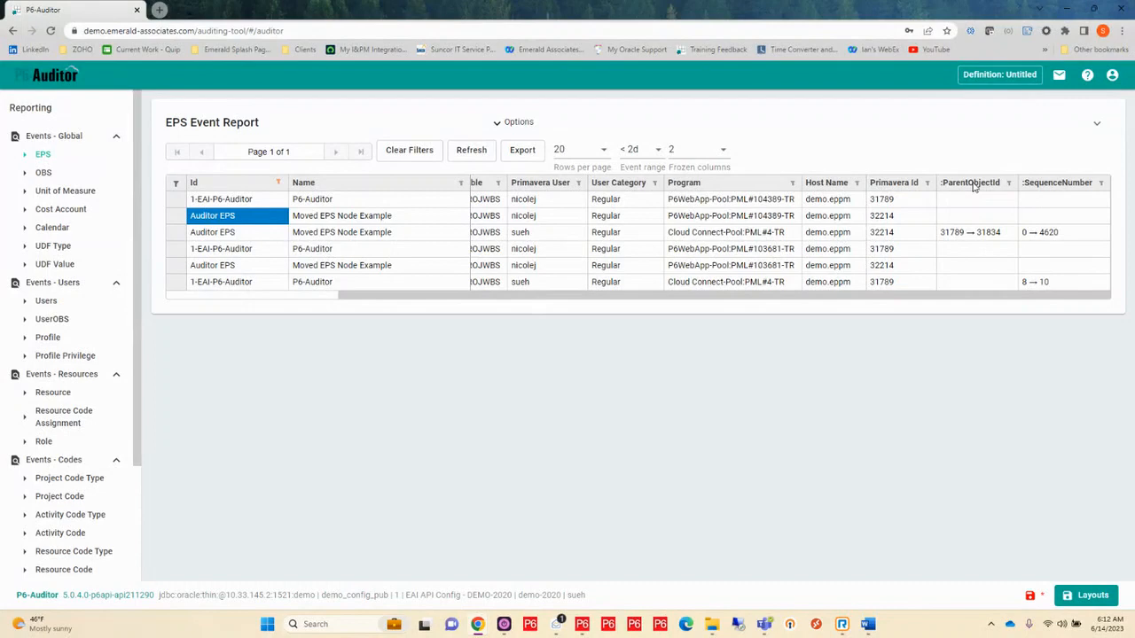
{"action": "left_click", "coordinate": [246, 233]}
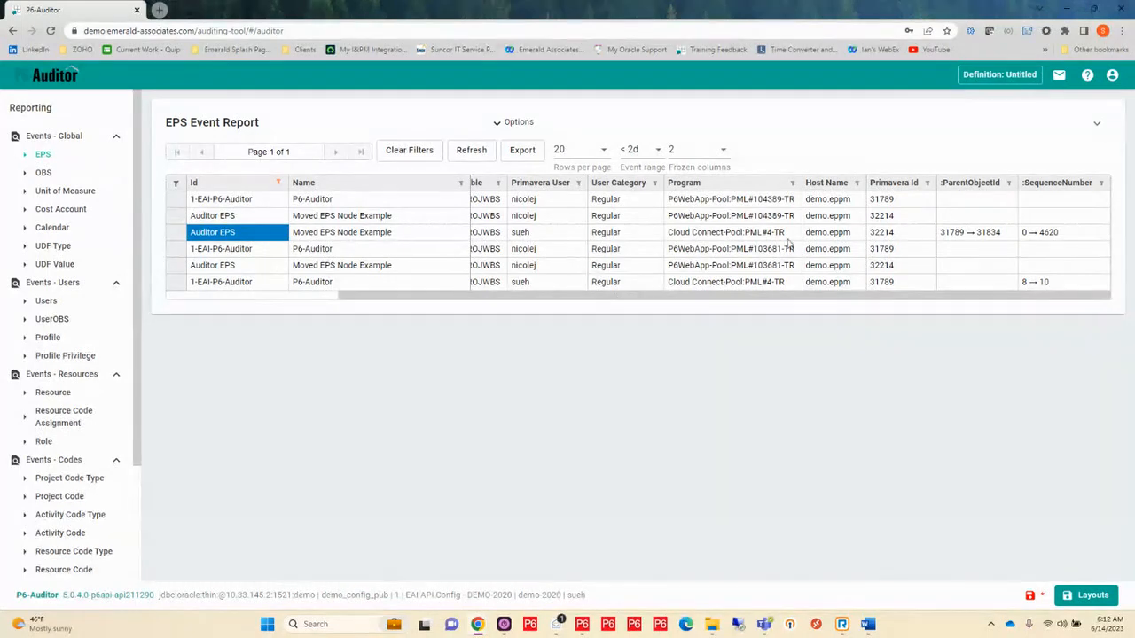
{"action": "left_click_drag", "start_coordinate": [975, 183], "coordinate": [512, 190]}
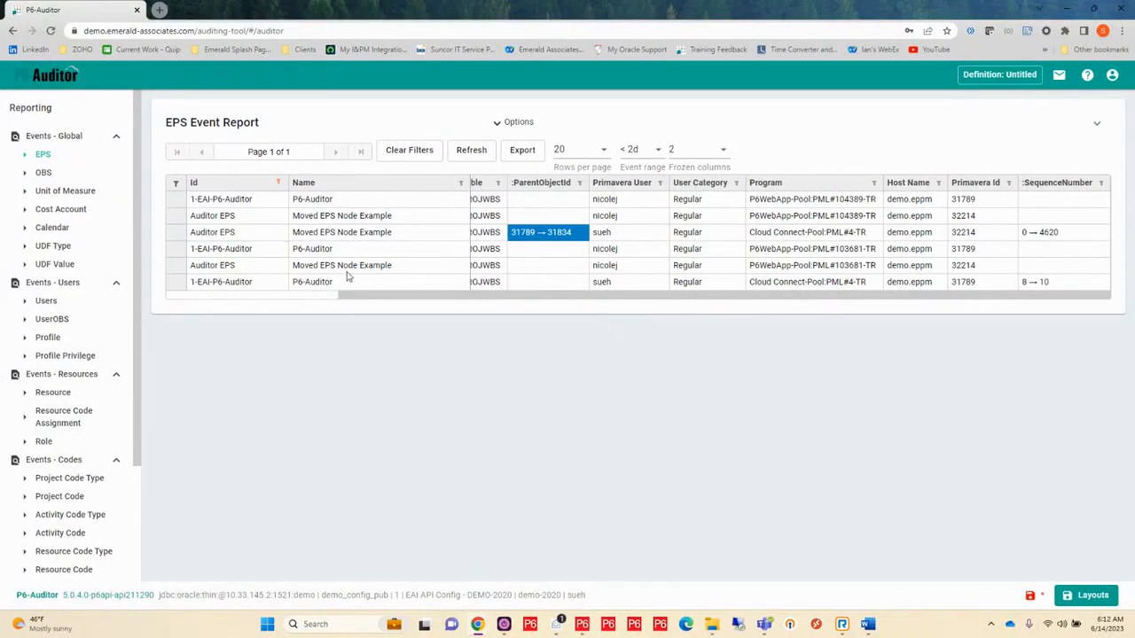
{"action": "left_click_drag", "start_coordinate": [358, 299], "coordinate": [123, 303]}
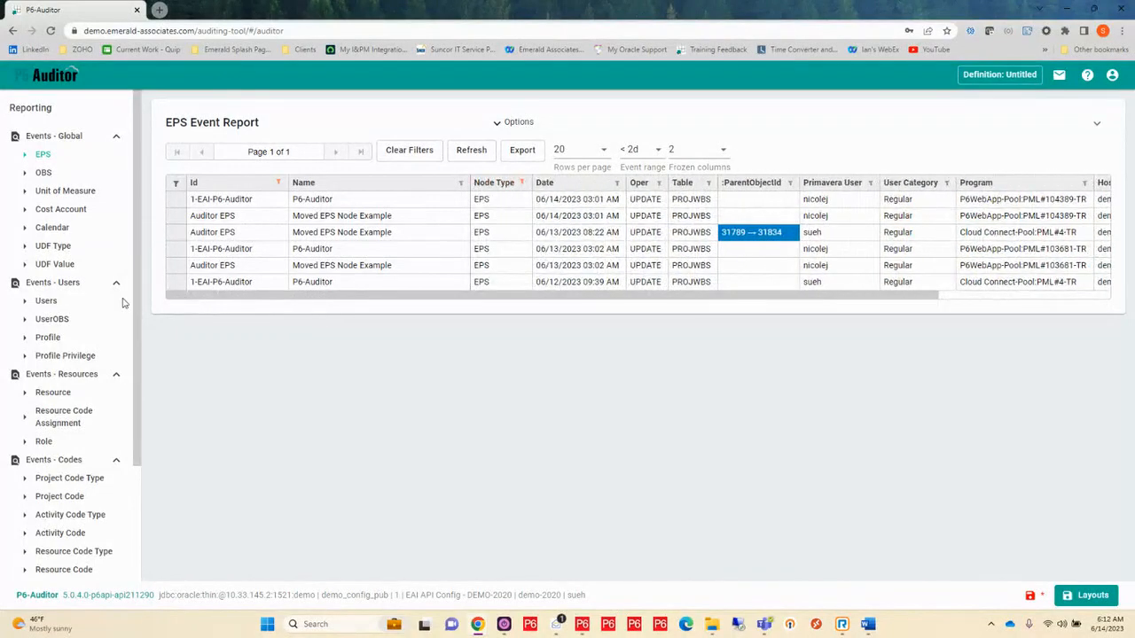
{"action": "left_click_drag", "start_coordinate": [759, 185], "coordinate": [631, 191]}
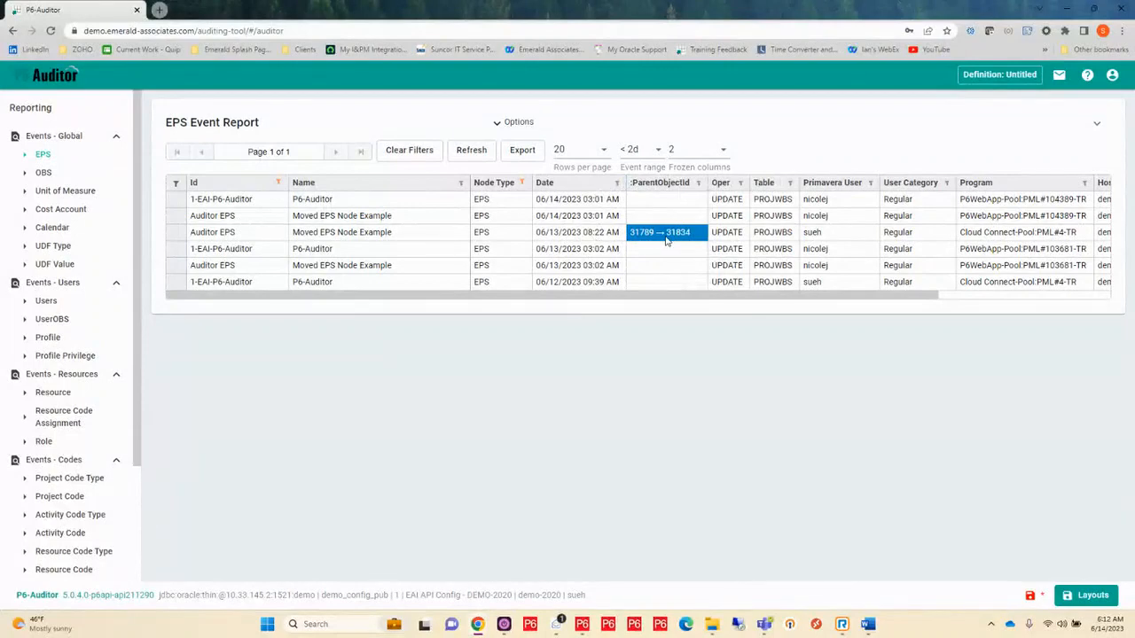
{"action": "left_click", "coordinate": [568, 240]}
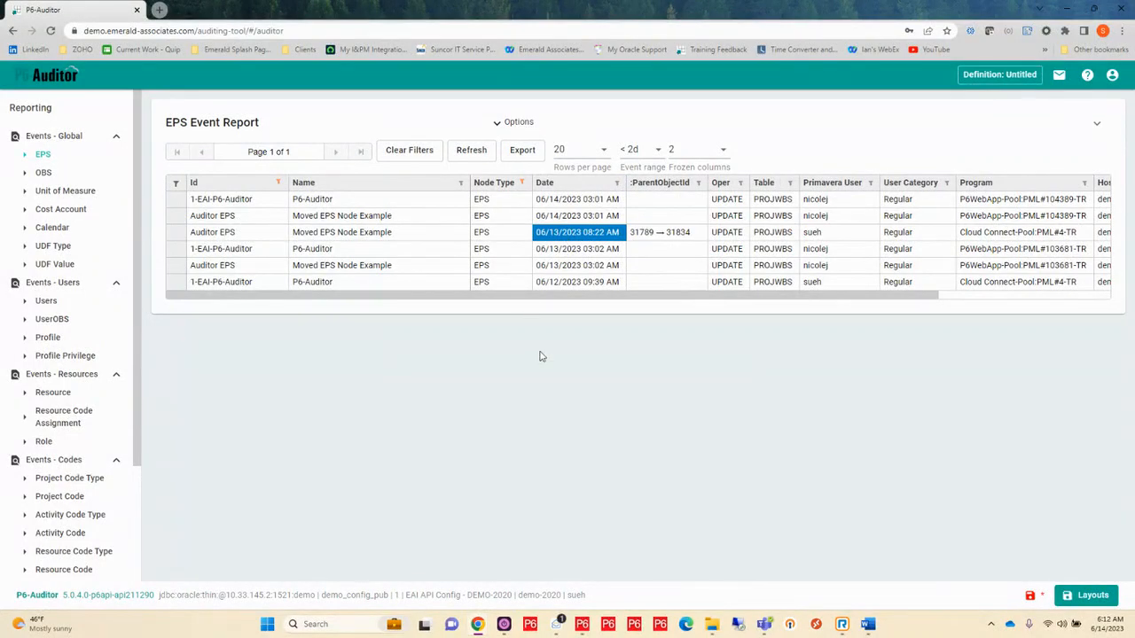
{"action": "left_click", "coordinate": [839, 234]}
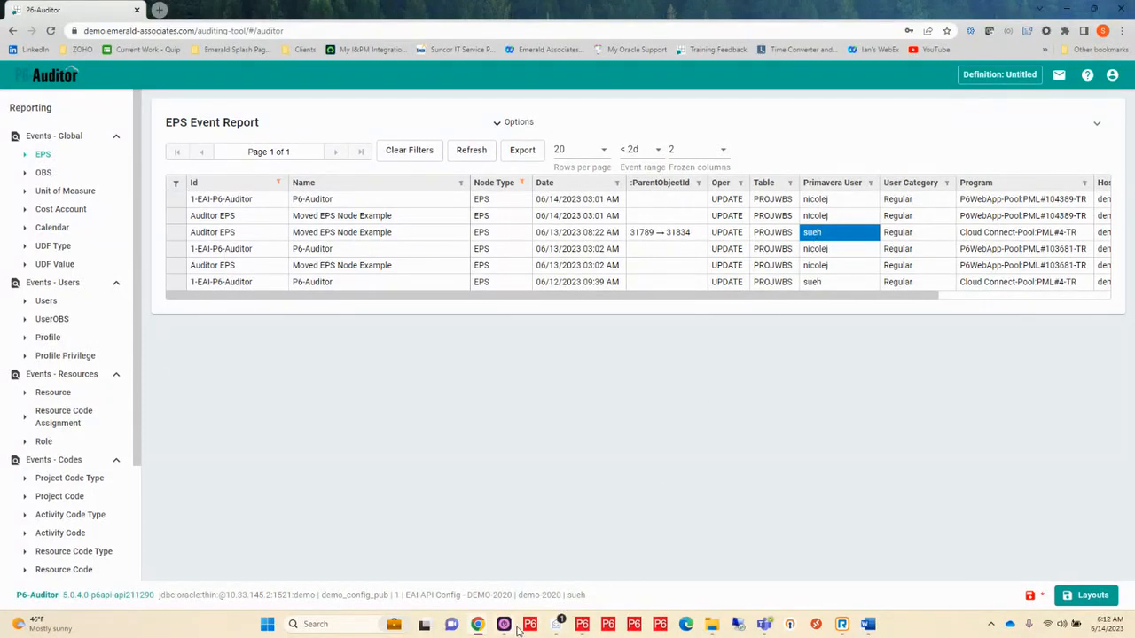
- Switch to Primavera P6 Professional and move the Auditor EPS node under 1-EAI-P6-Auditor by cutting and pasting it
{"action": "left_click", "coordinate": [582, 624]}
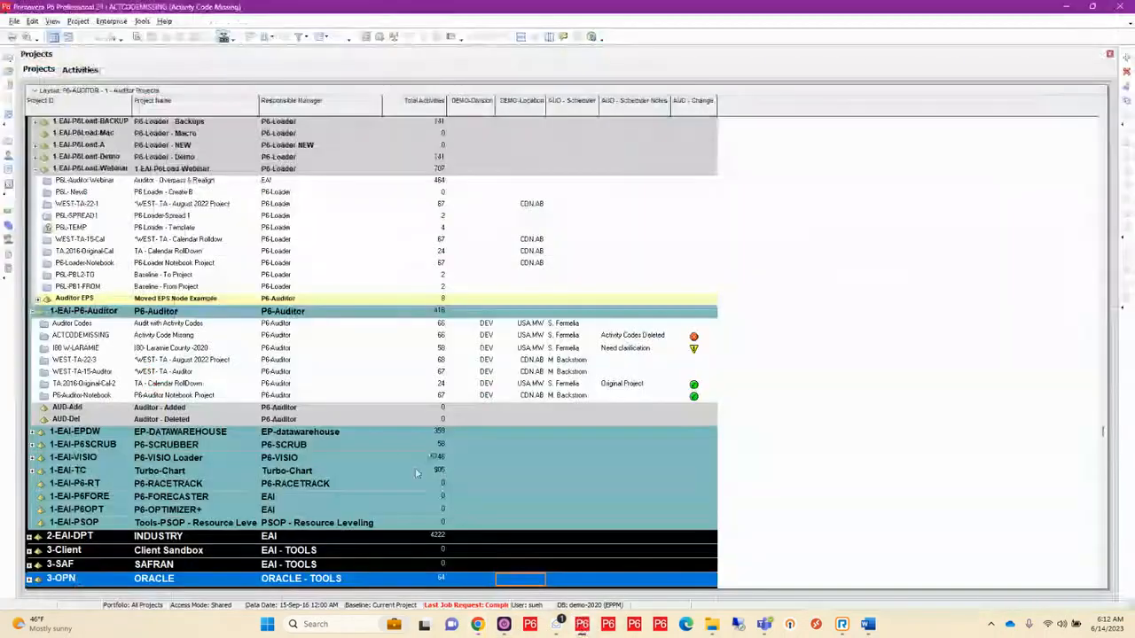
{"action": "right_click", "coordinate": [313, 300]}
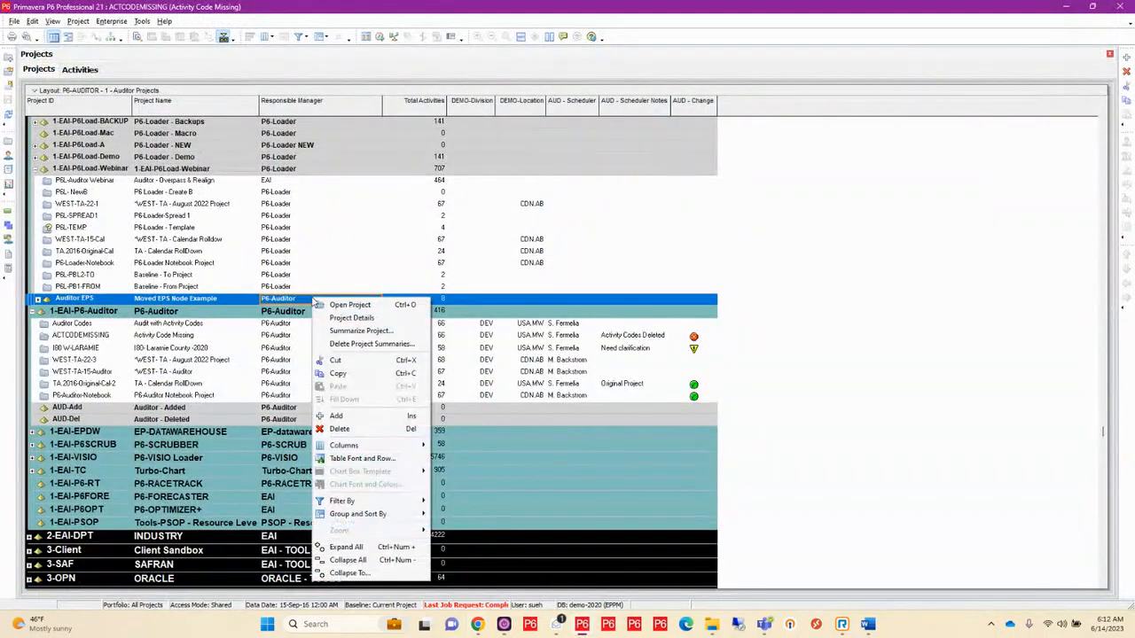
{"action": "left_click", "coordinate": [336, 360]}
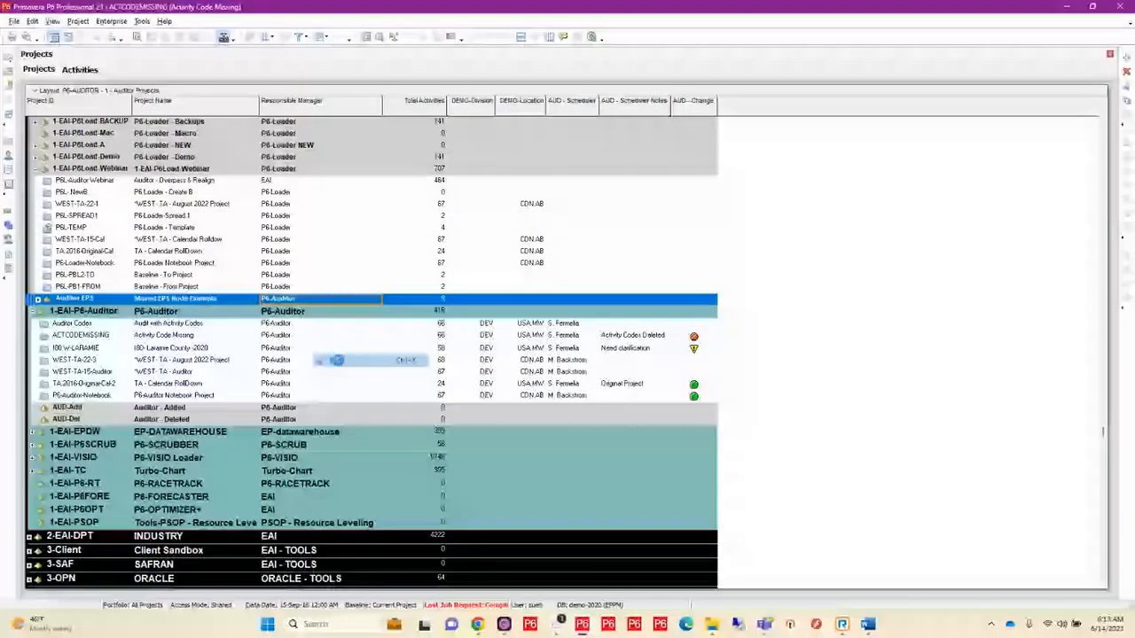
{"action": "right_click", "coordinate": [310, 312]}
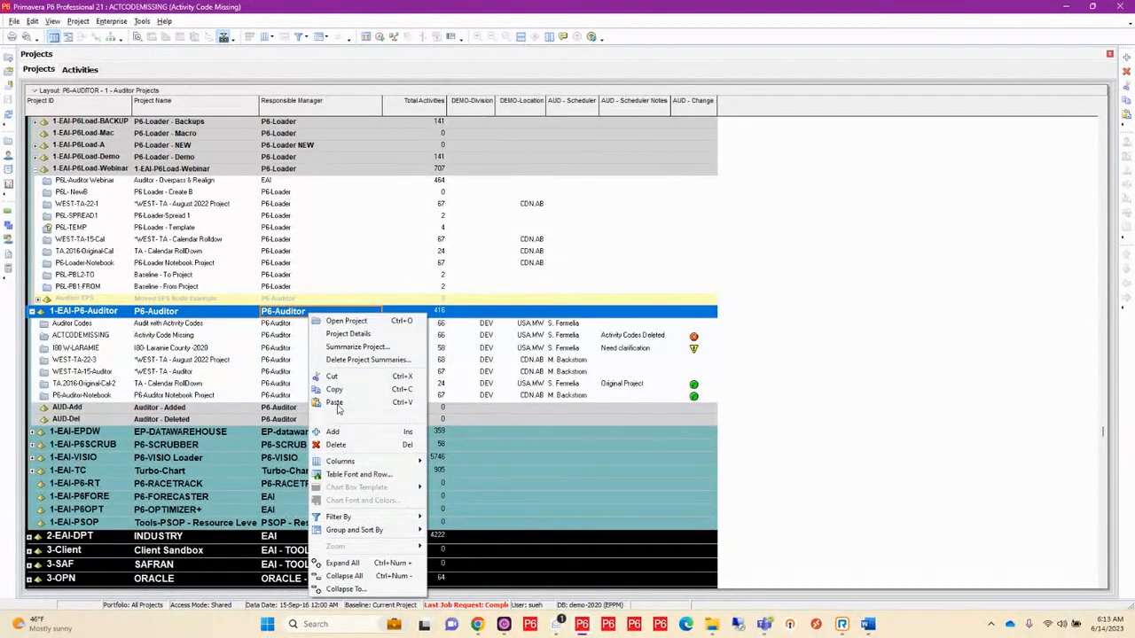
{"action": "left_click", "coordinate": [334, 403]}
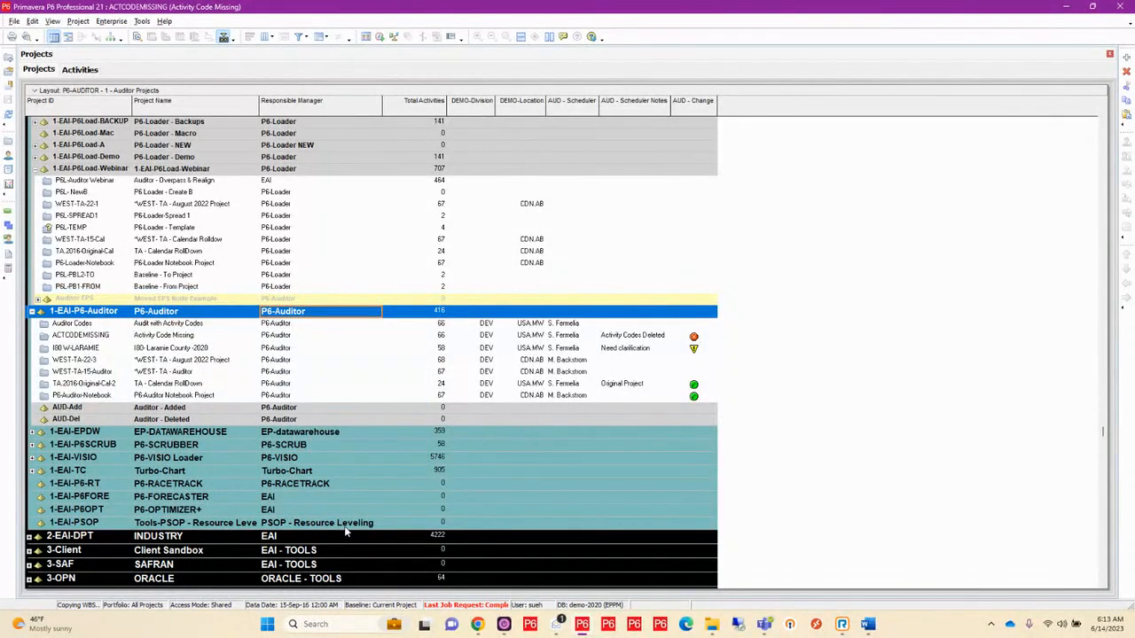
{"action": "left_click", "coordinate": [14, 20]}
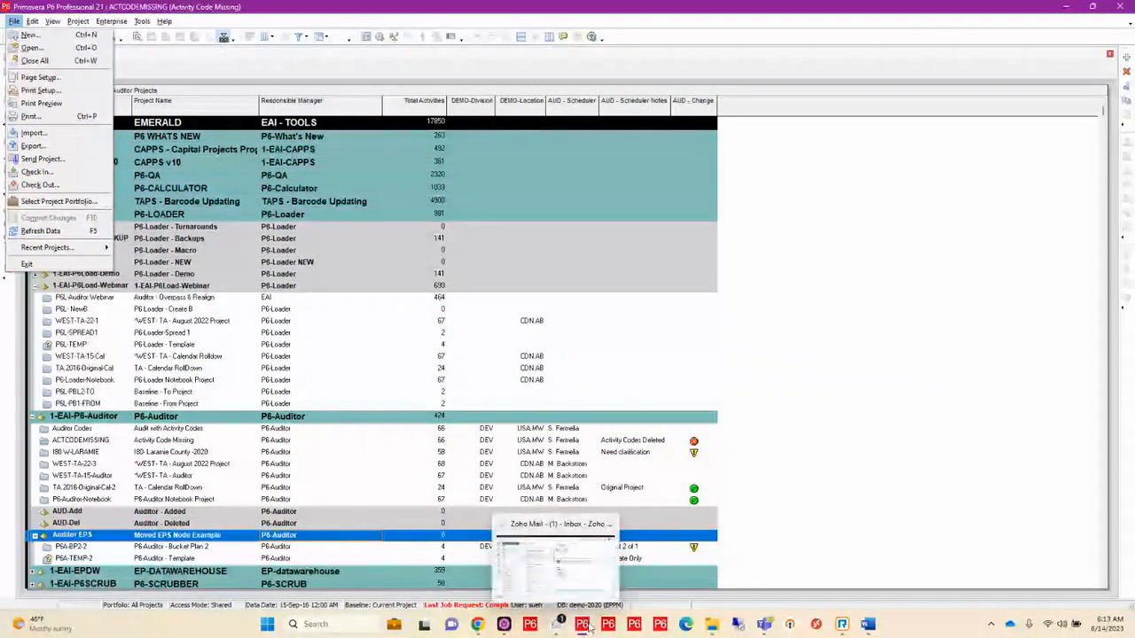
- Refresh the EPS Event Report in P6-Auditor and compare the Auditor EPS move with the hierarchy in Primavera P6 Professional
{"action": "left_click", "coordinate": [495, 569]}
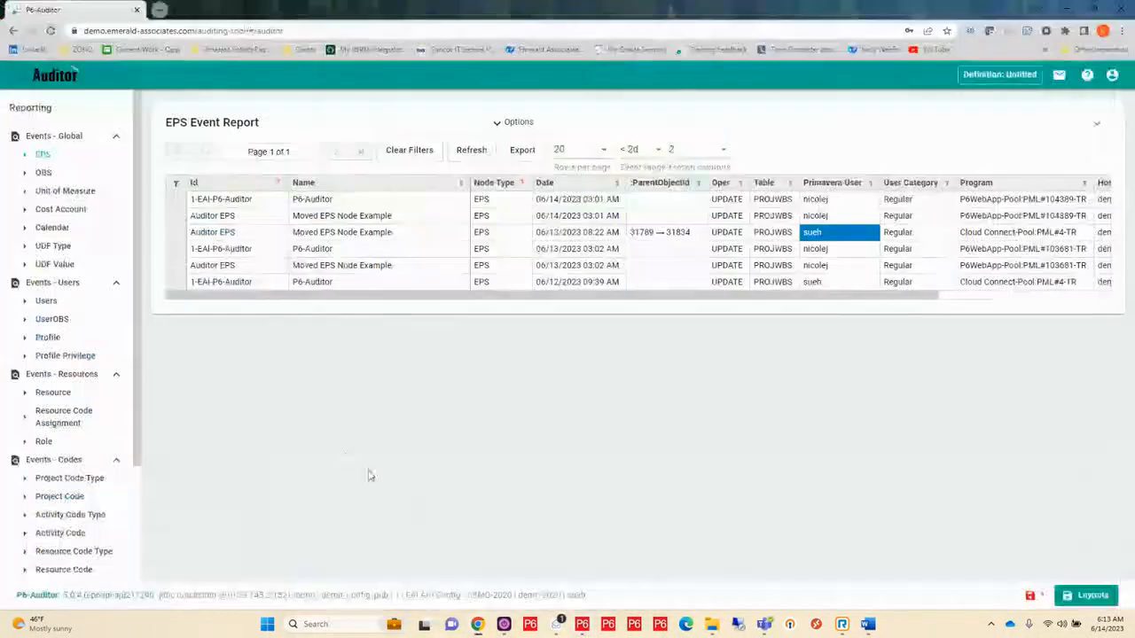
{"action": "left_click", "coordinate": [471, 150]}
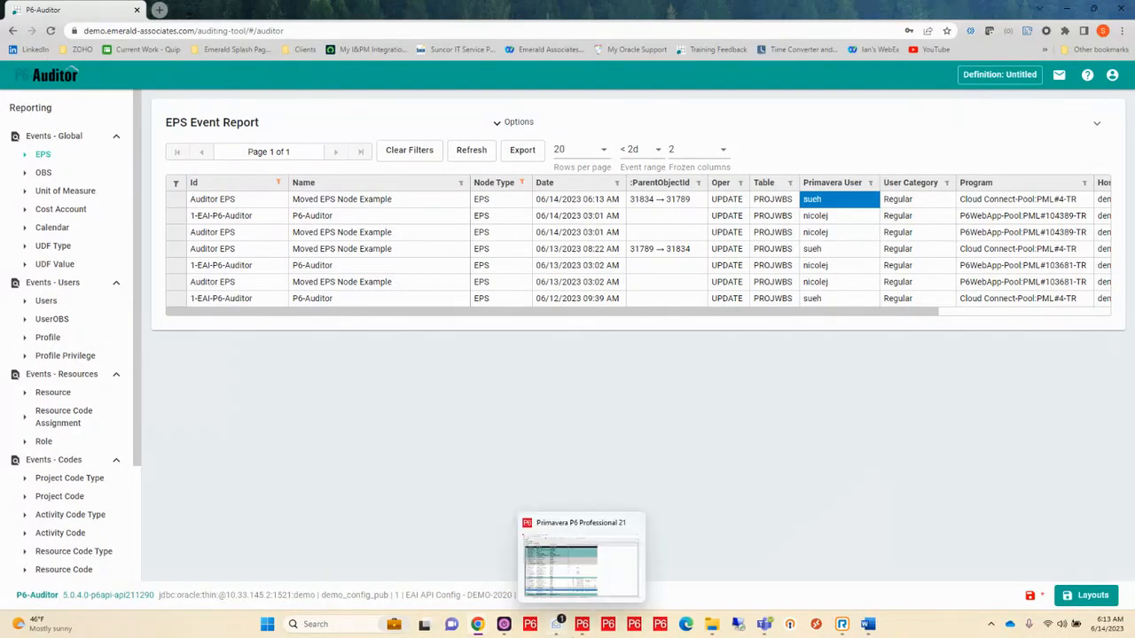
{"action": "left_click", "coordinate": [583, 626]}
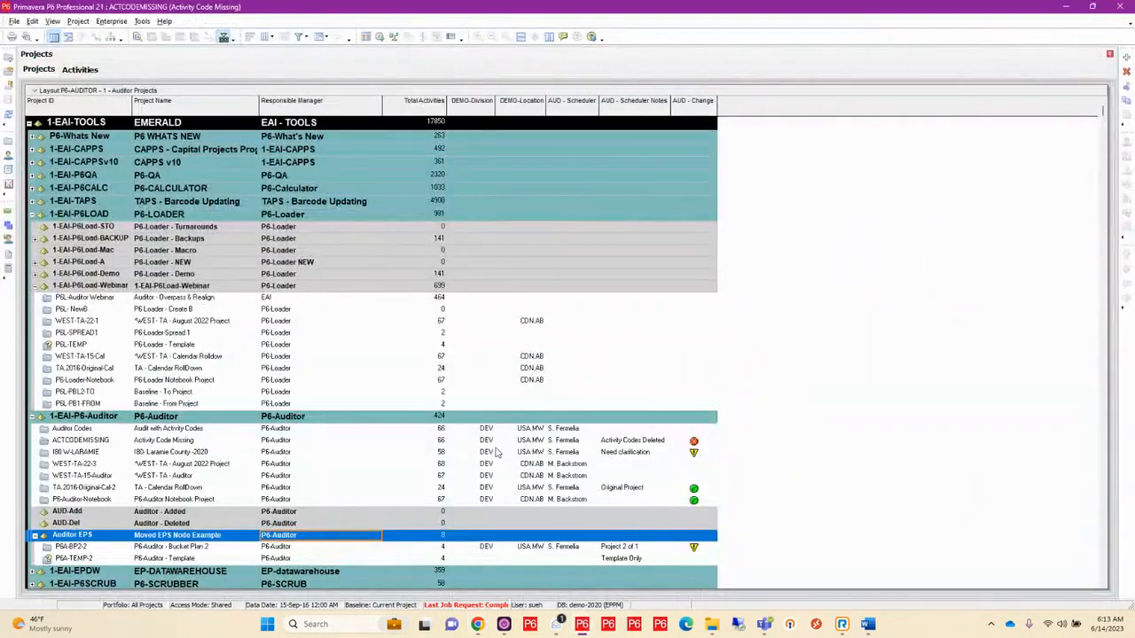
{"action": "scroll", "coordinate": [498, 438], "scroll_direction": "down", "scroll_amount": 2}
{"action": "scroll", "coordinate": [498, 438], "scroll_direction": "down", "scroll_amount": 1}
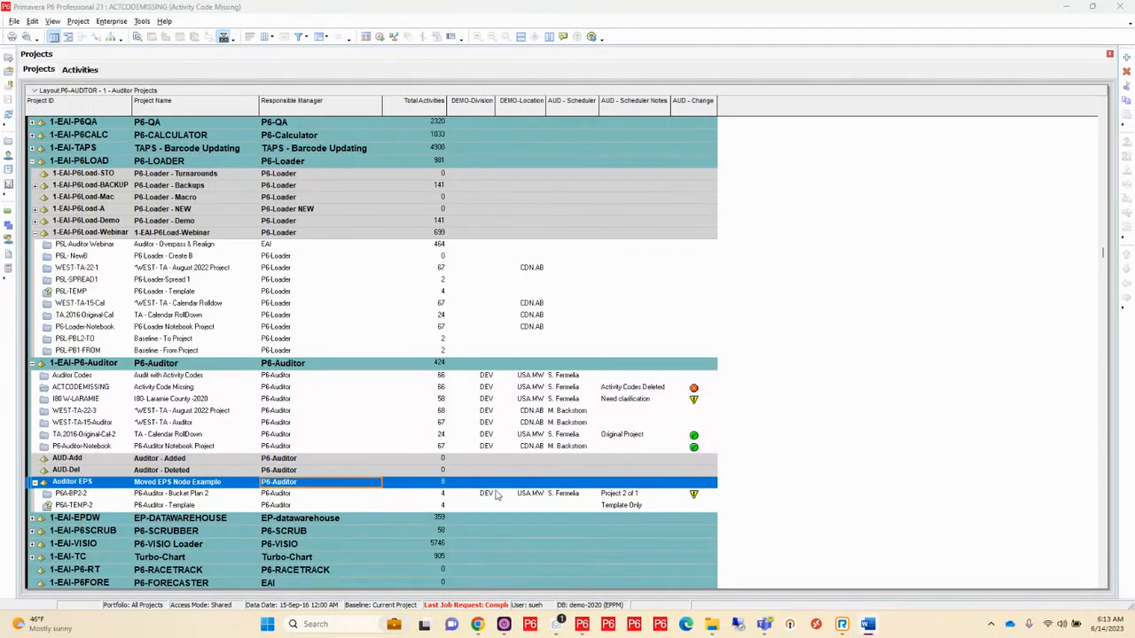
{"action": "mouse_move", "coordinate": [503, 625]}
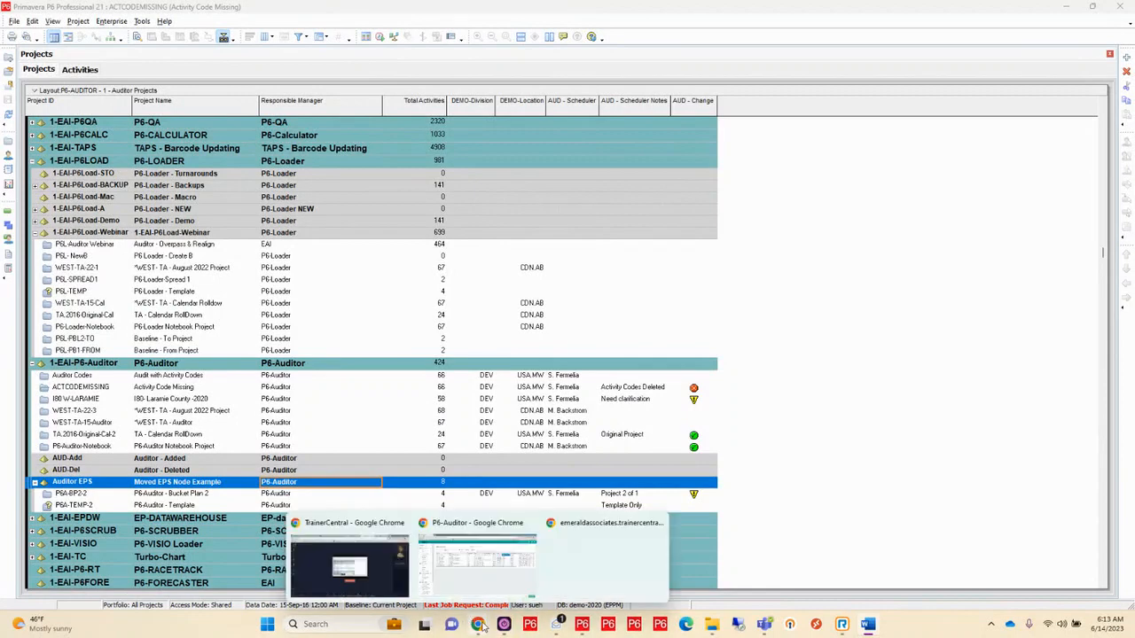
{"action": "left_click", "coordinate": [490, 575]}
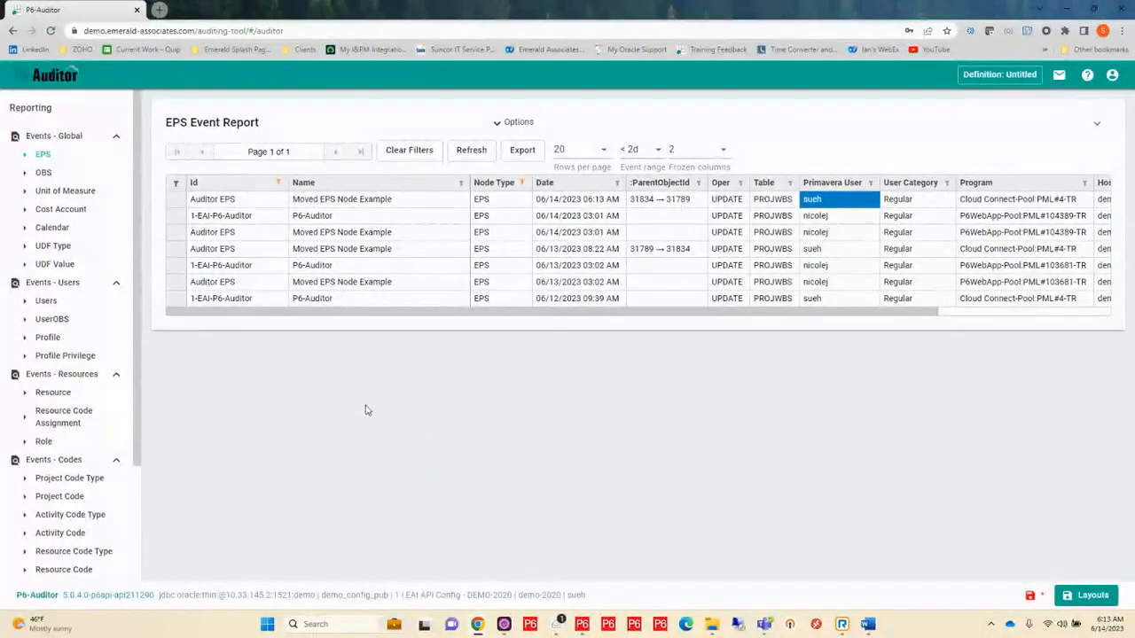
- Collapse the Events - Users and Events - Codes groups and open the Project event report
{"action": "left_click", "coordinate": [115, 285]}
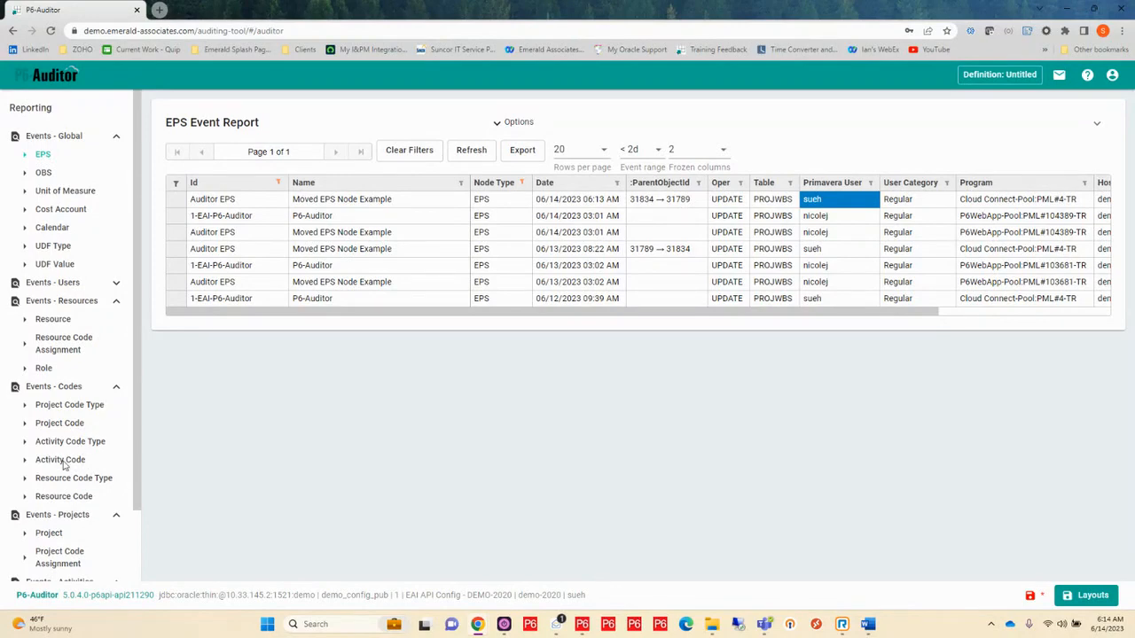
{"action": "left_click", "coordinate": [114, 388]}
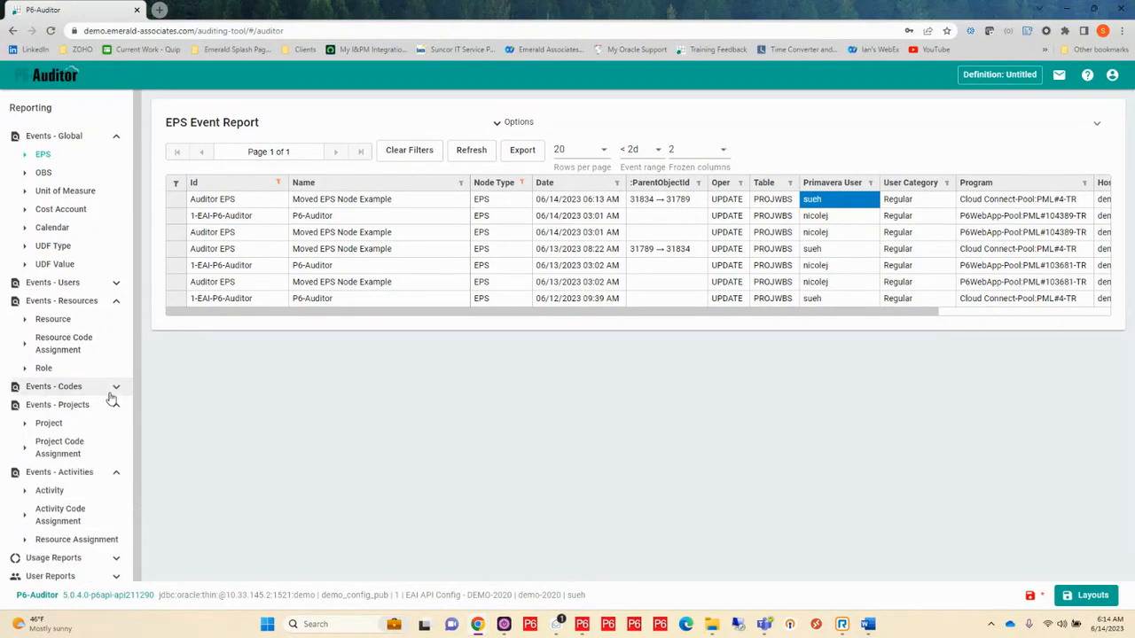
{"action": "left_click", "coordinate": [51, 428]}
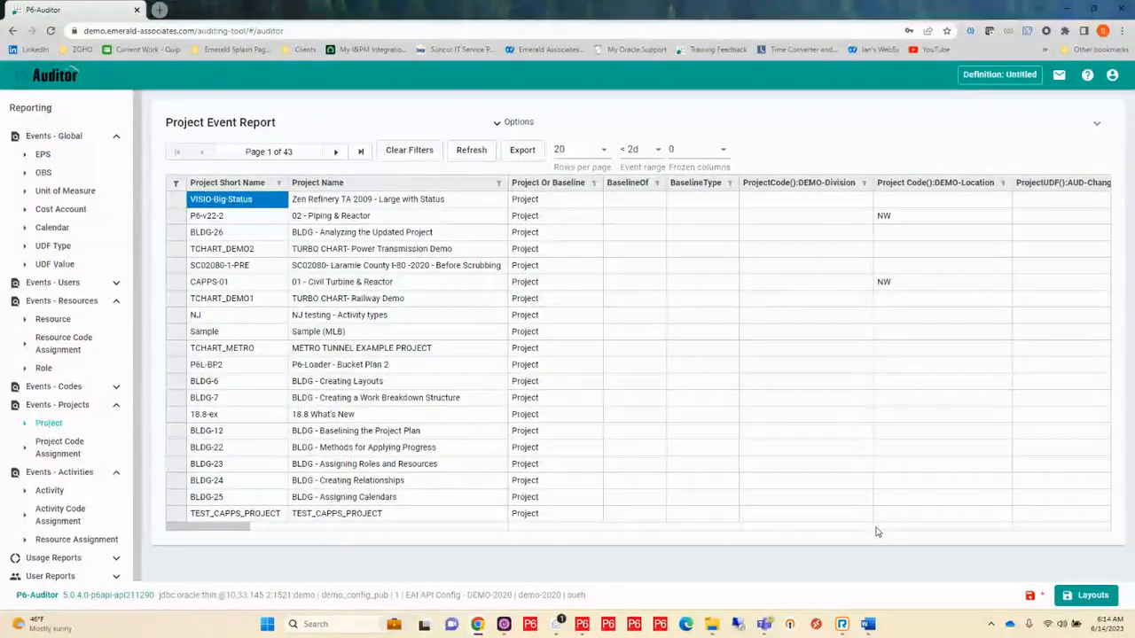
- Move the Oper column directly after Project Name in the Project Event Report
{"action": "scroll", "coordinate": [876, 532], "scroll_direction": "right", "scroll_amount": 5}
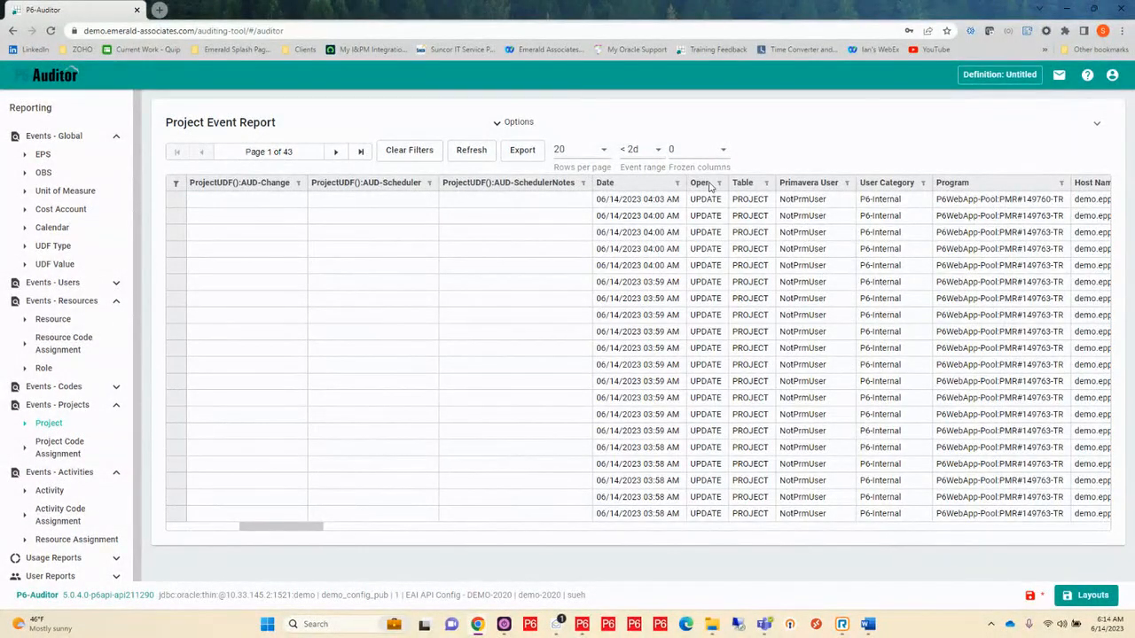
{"action": "left_click_drag", "start_coordinate": [707, 184], "coordinate": [188, 191]}
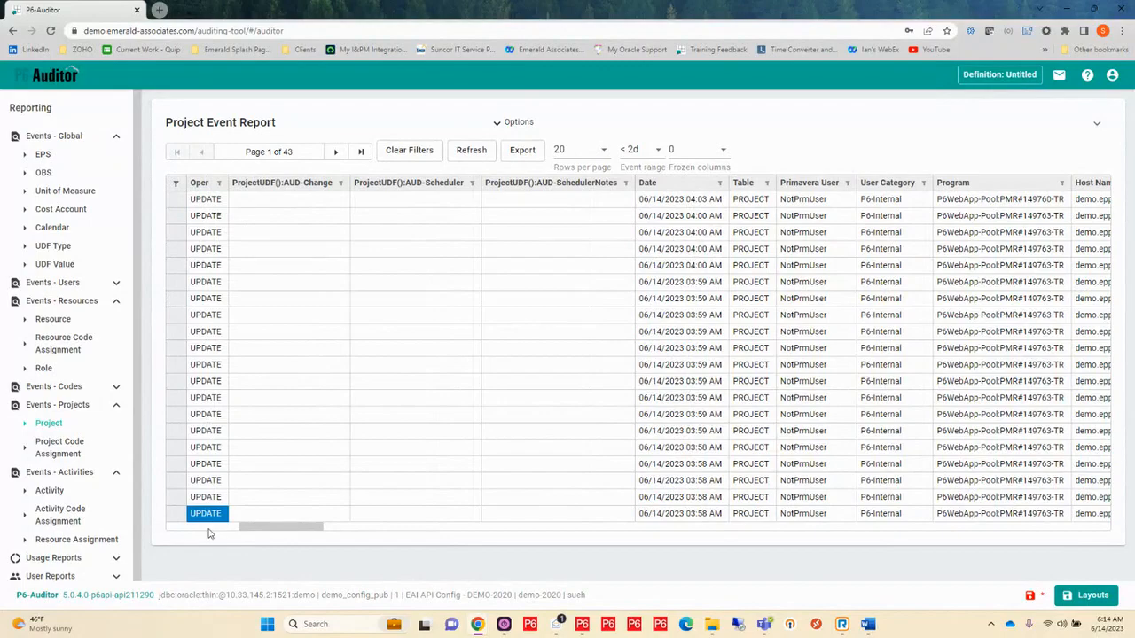
{"action": "left_click_drag", "start_coordinate": [254, 534], "coordinate": [201, 532]}
{"action": "left_click_drag", "start_coordinate": [798, 188], "coordinate": [303, 186]}
- Filter the Oper column to DELETE only, excluding INSERT and UPDATE
{"action": "left_click", "coordinate": [303, 183]}
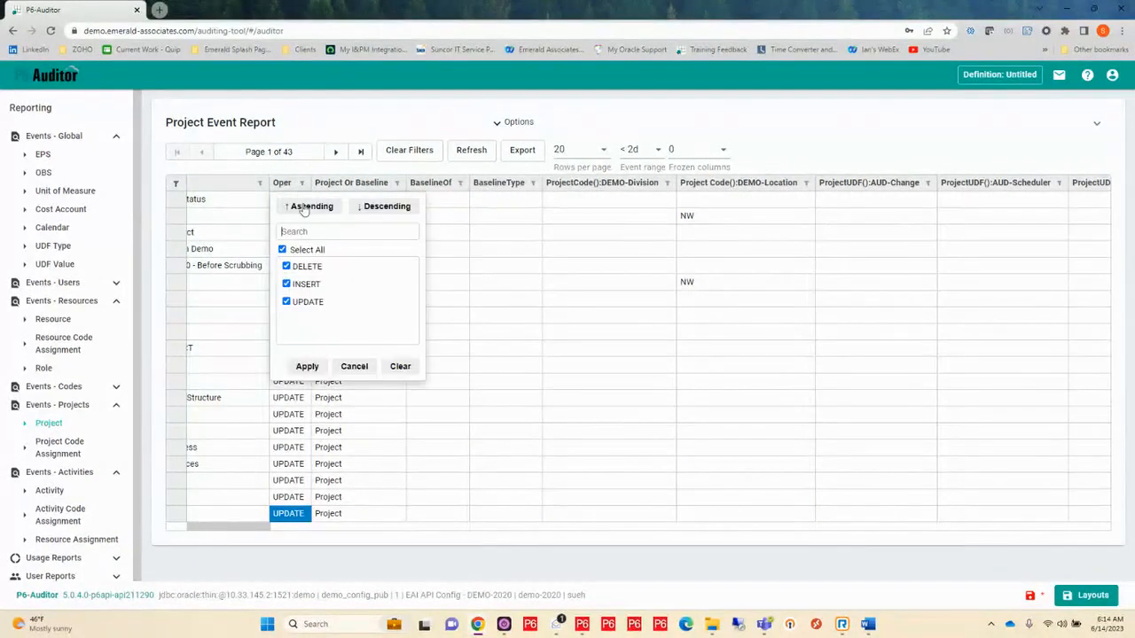
{"action": "left_click", "coordinate": [286, 283]}
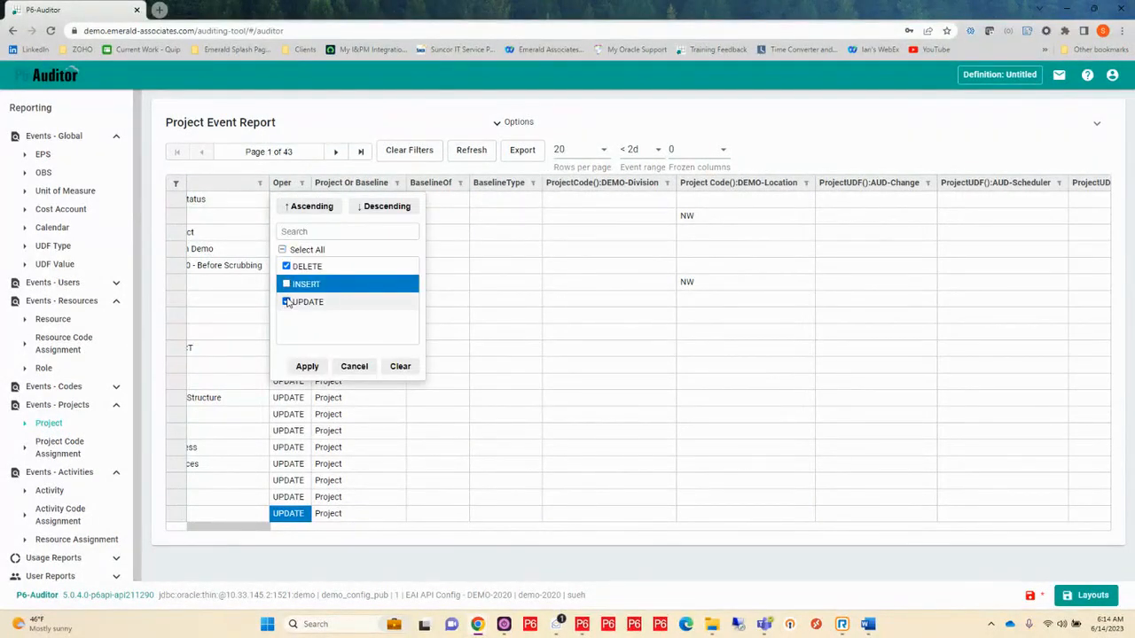
{"action": "left_click", "coordinate": [286, 302]}
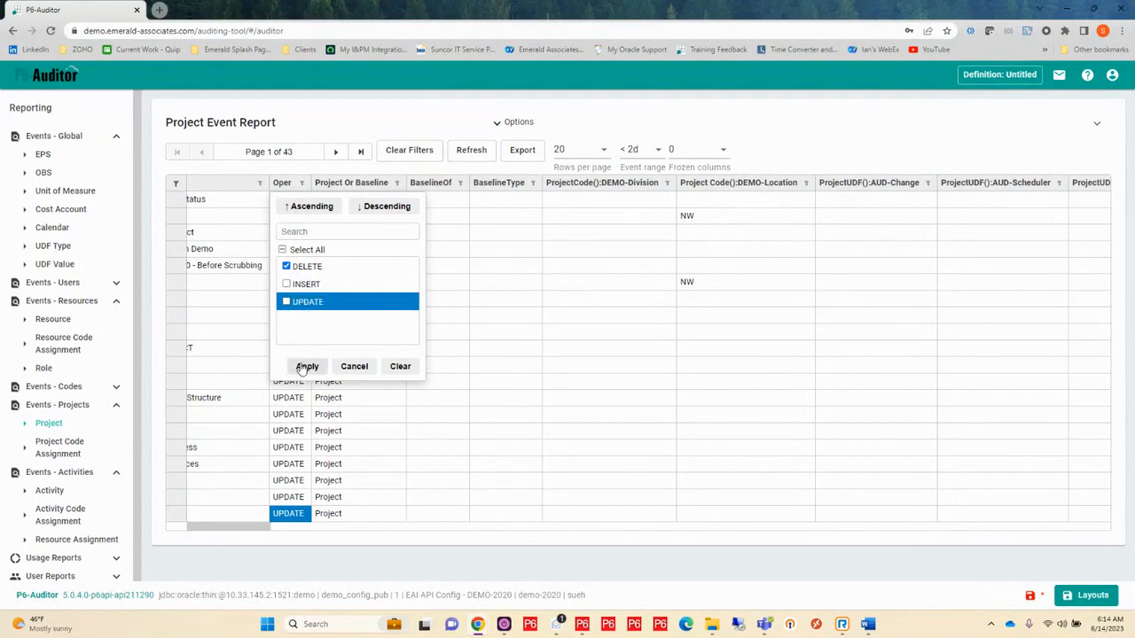
{"action": "left_click", "coordinate": [305, 366]}
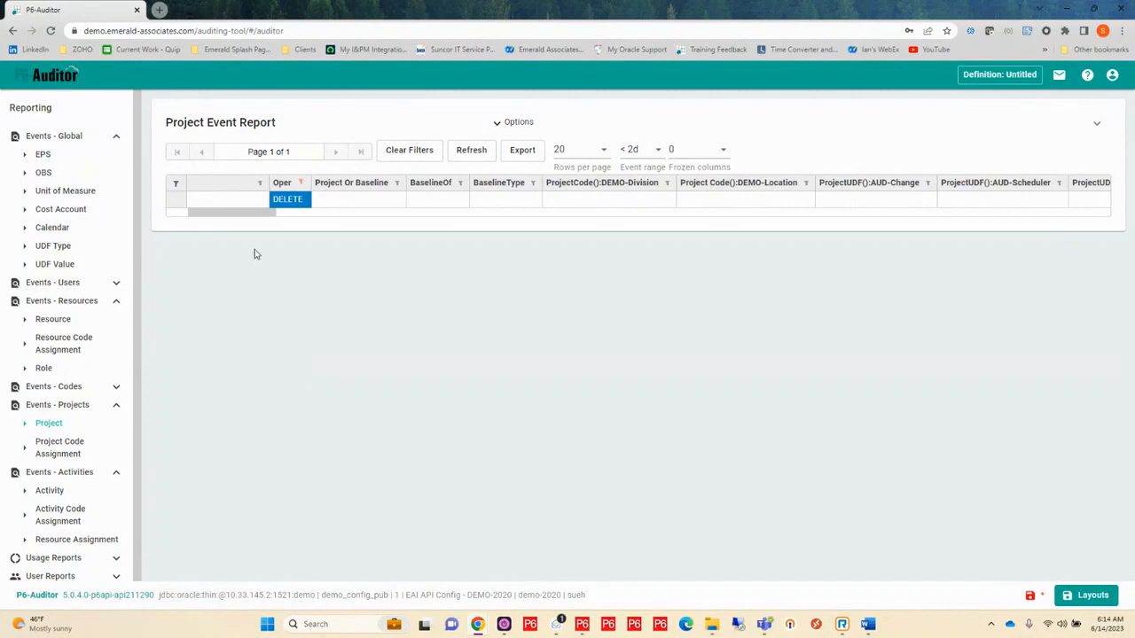
- Examine the deleted project's date, Primavera user and field changes, and widen the :Id column to show its full value
{"action": "left_click_drag", "start_coordinate": [223, 214], "coordinate": [152, 218]}
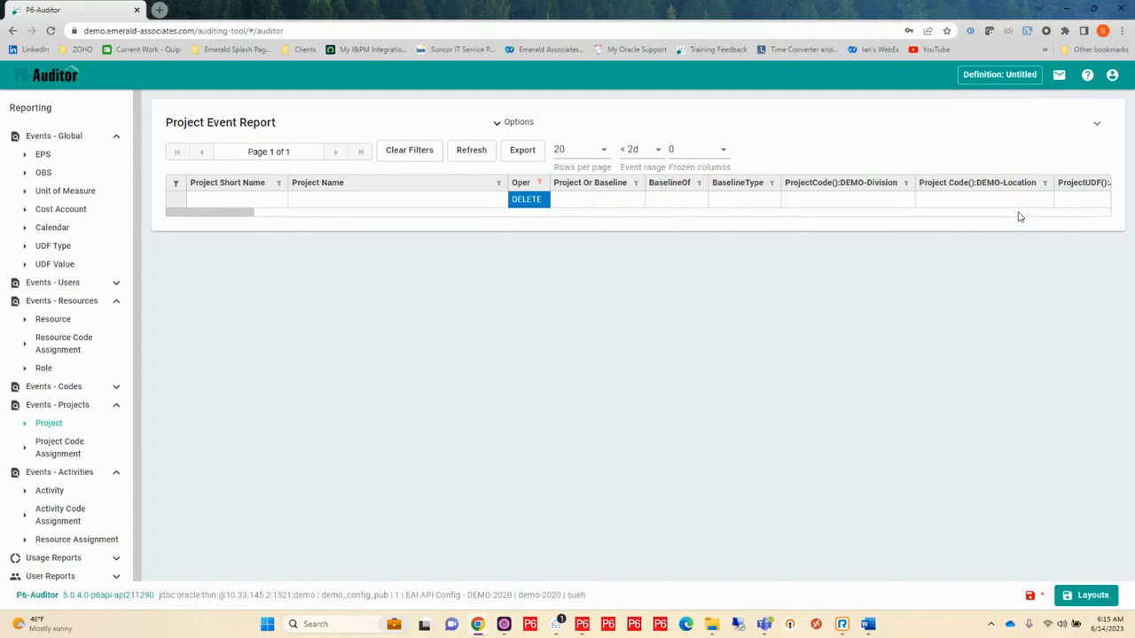
{"action": "scroll", "coordinate": [1019, 216], "scroll_direction": "right", "scroll_amount": 5}
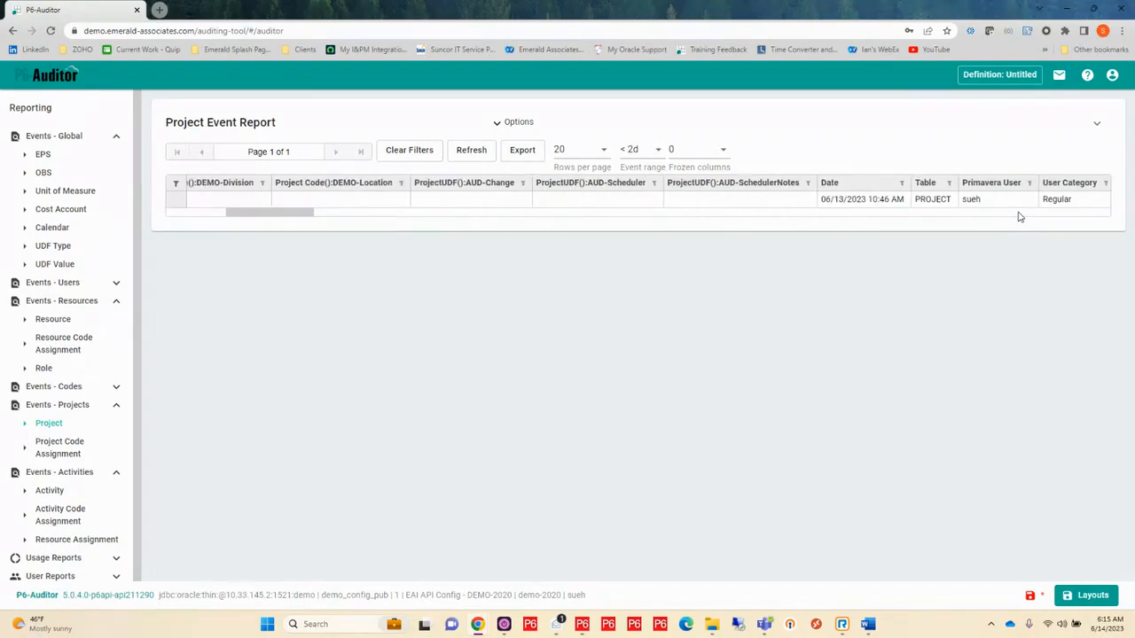
{"action": "scroll", "coordinate": [1019, 216], "scroll_direction": "right", "scroll_amount": 5}
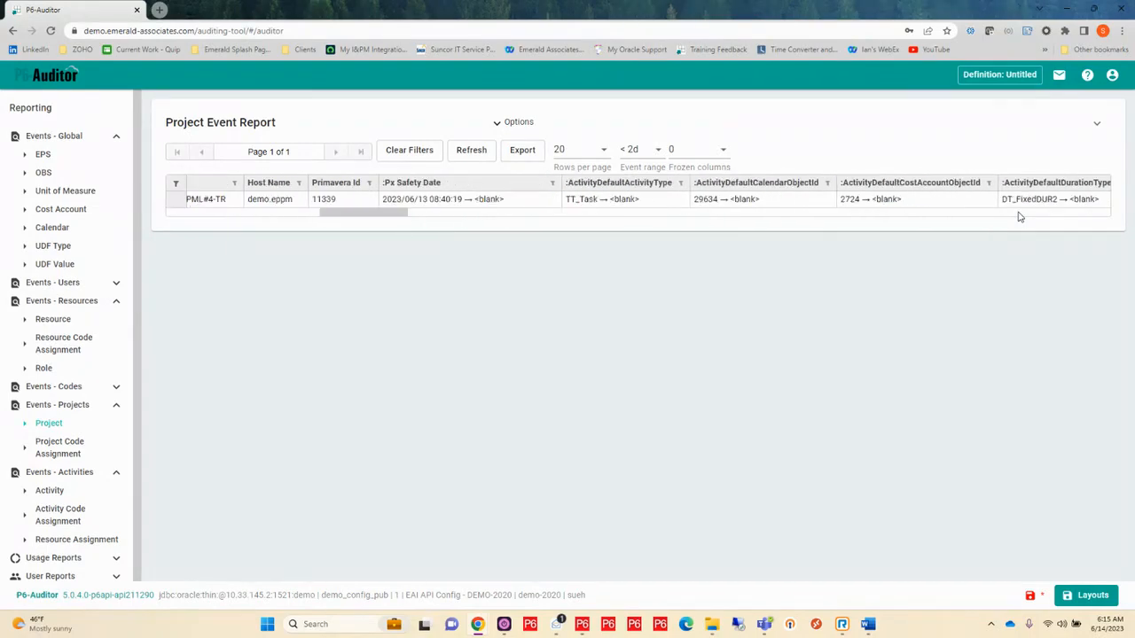
{"action": "scroll", "coordinate": [1019, 217], "scroll_direction": "right", "scroll_amount": 10}
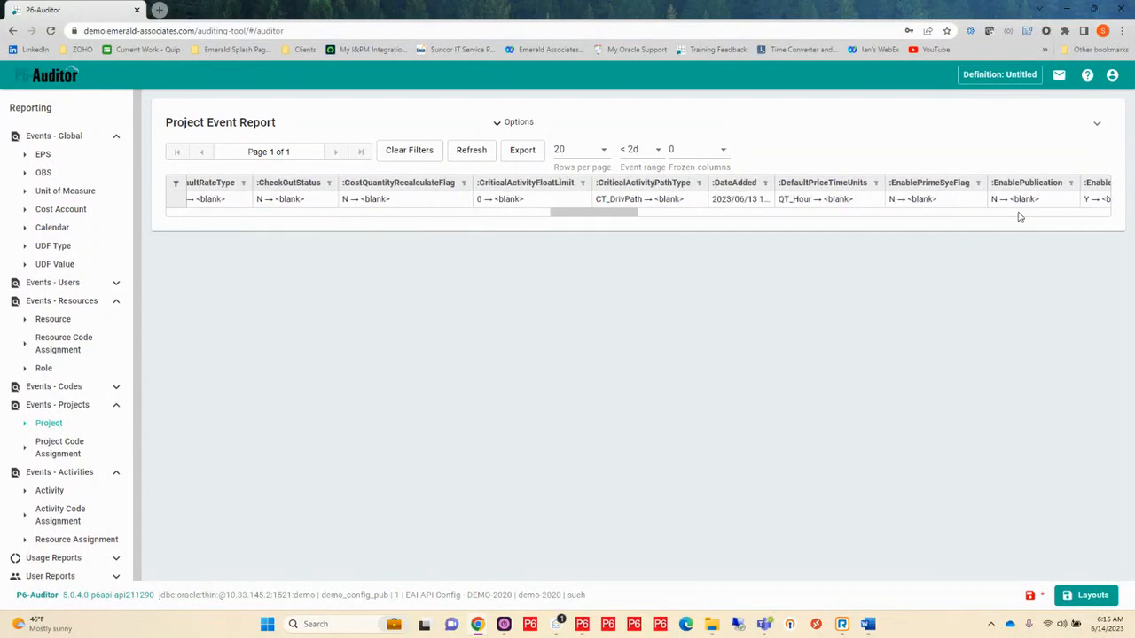
{"action": "scroll", "coordinate": [1018, 217], "scroll_direction": "right", "scroll_amount": 5}
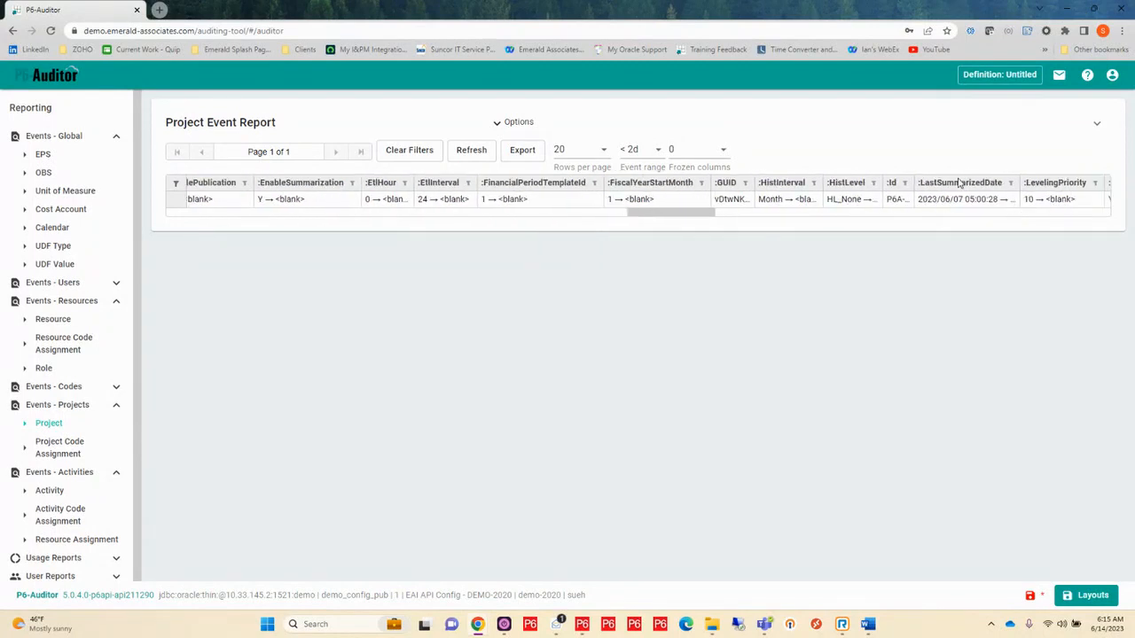
{"action": "left_click_drag", "start_coordinate": [915, 186], "coordinate": [1041, 183]}
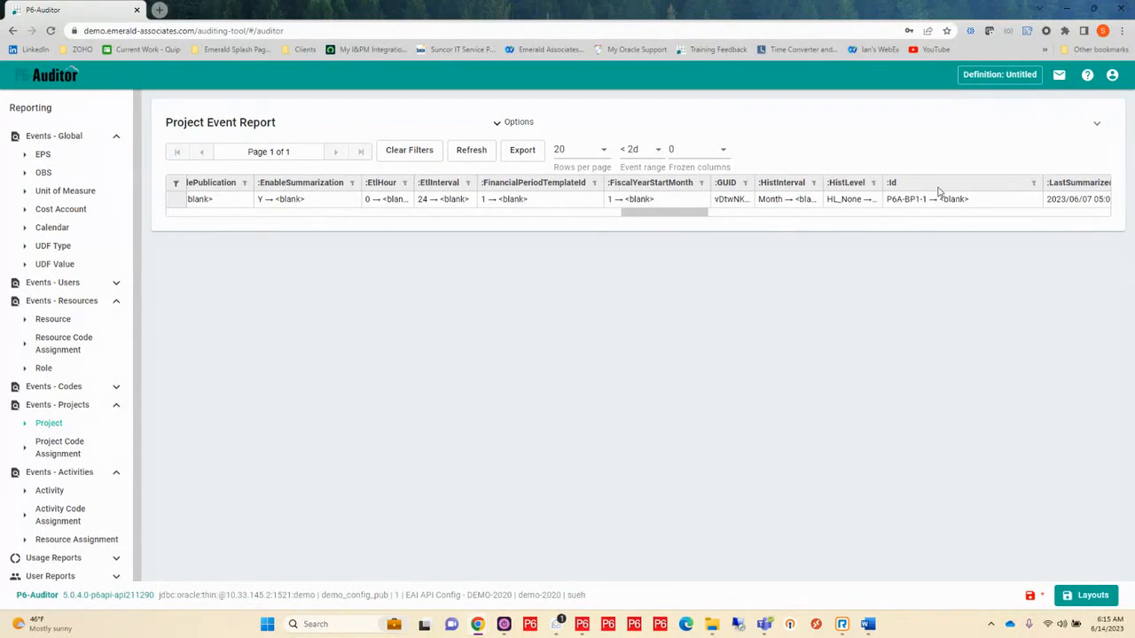
- Move the :Id column between Project Short Name and Project Name at the start of the report
{"action": "left_click_drag", "start_coordinate": [937, 191], "coordinate": [208, 191]}
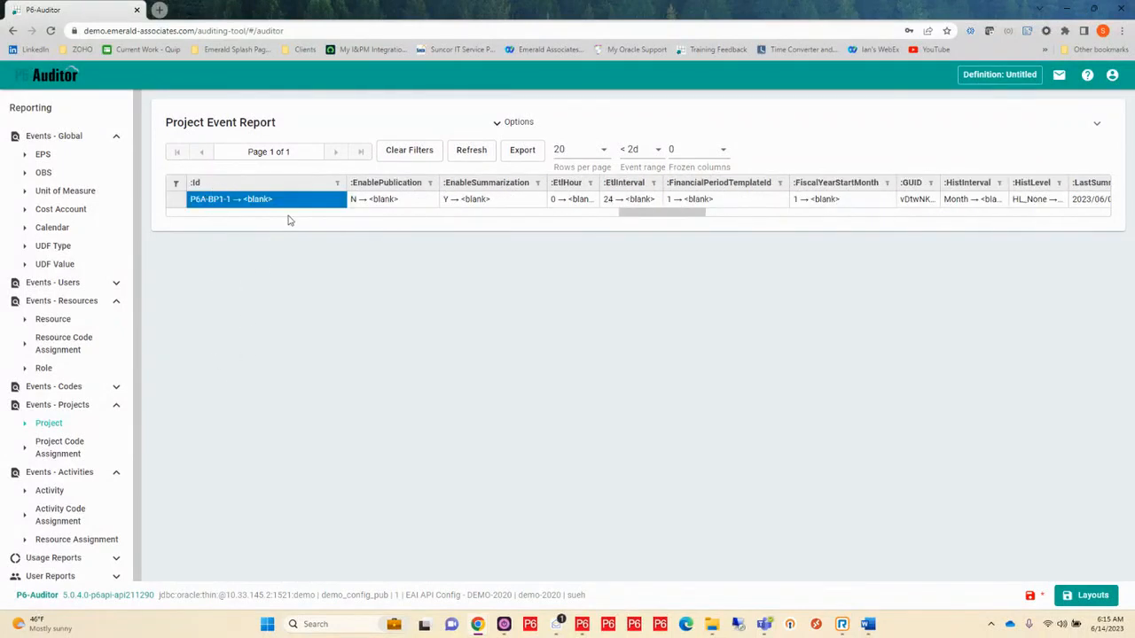
{"action": "left_click_drag", "start_coordinate": [281, 194], "coordinate": [167, 181]}
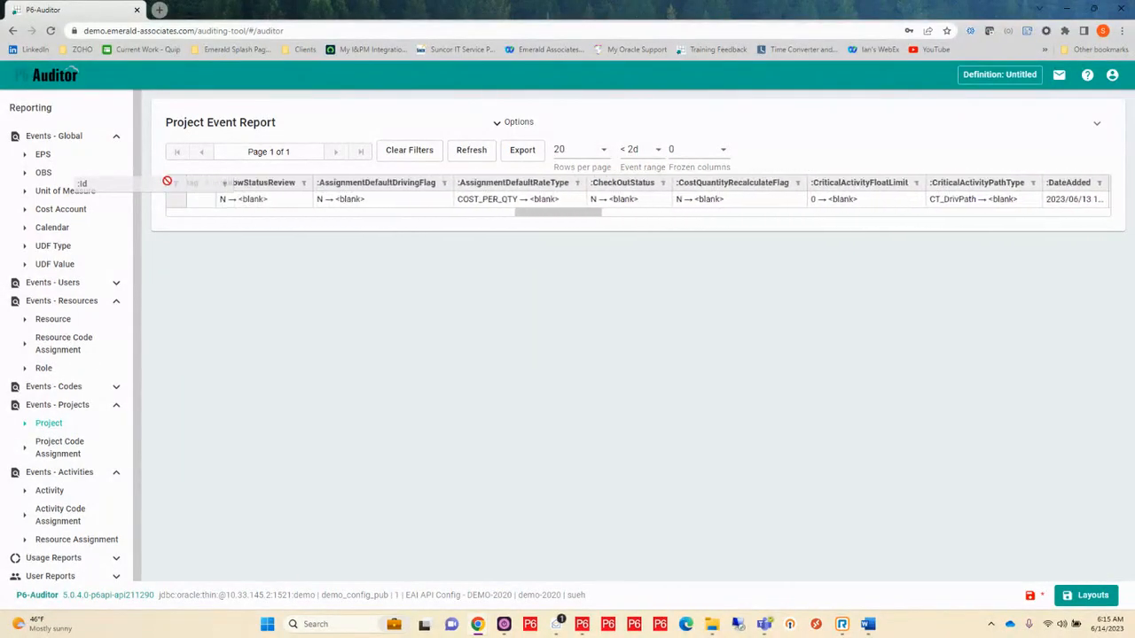
{"action": "left_click_drag", "start_coordinate": [167, 180], "coordinate": [167, 181]}
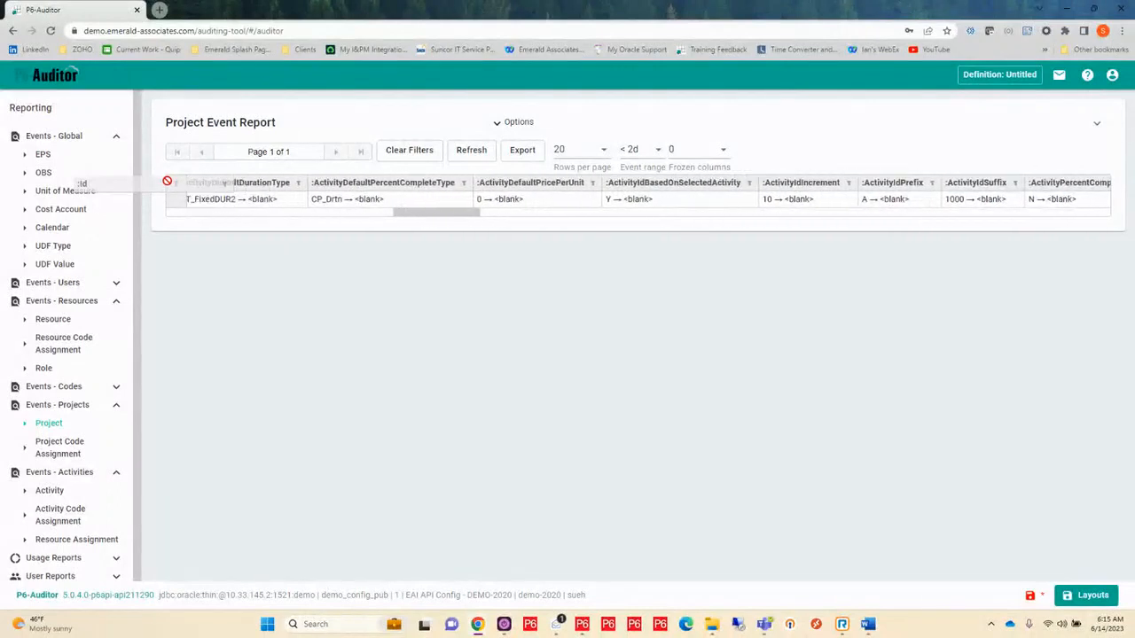
{"action": "left_click_drag", "start_coordinate": [167, 181], "coordinate": [446, 185]}
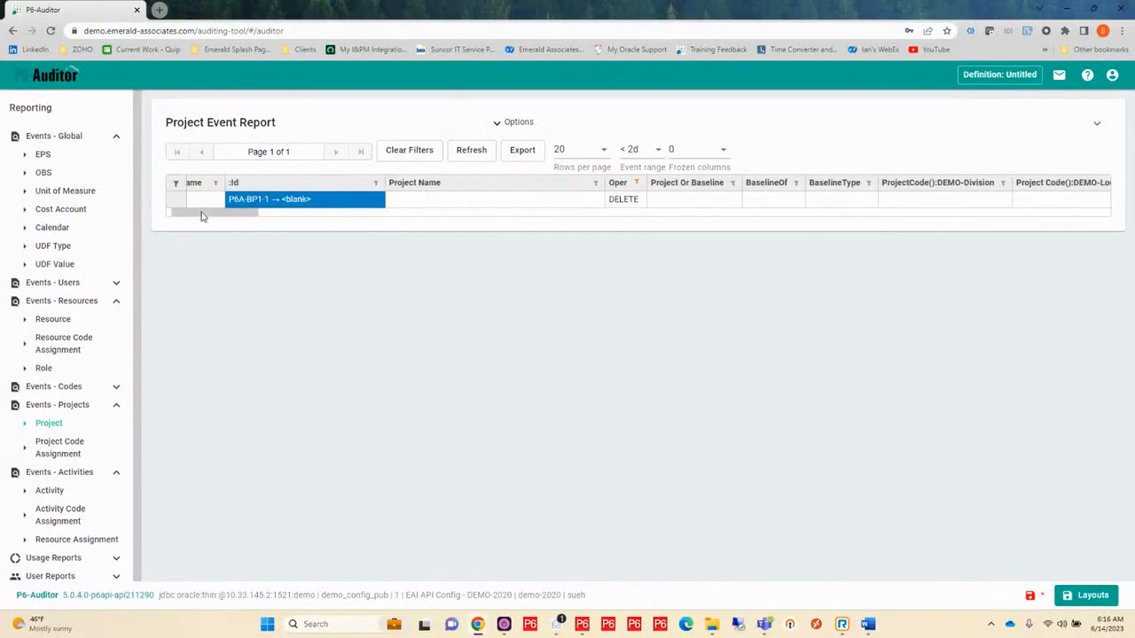
{"action": "left_click_drag", "start_coordinate": [202, 214], "coordinate": [181, 215]}
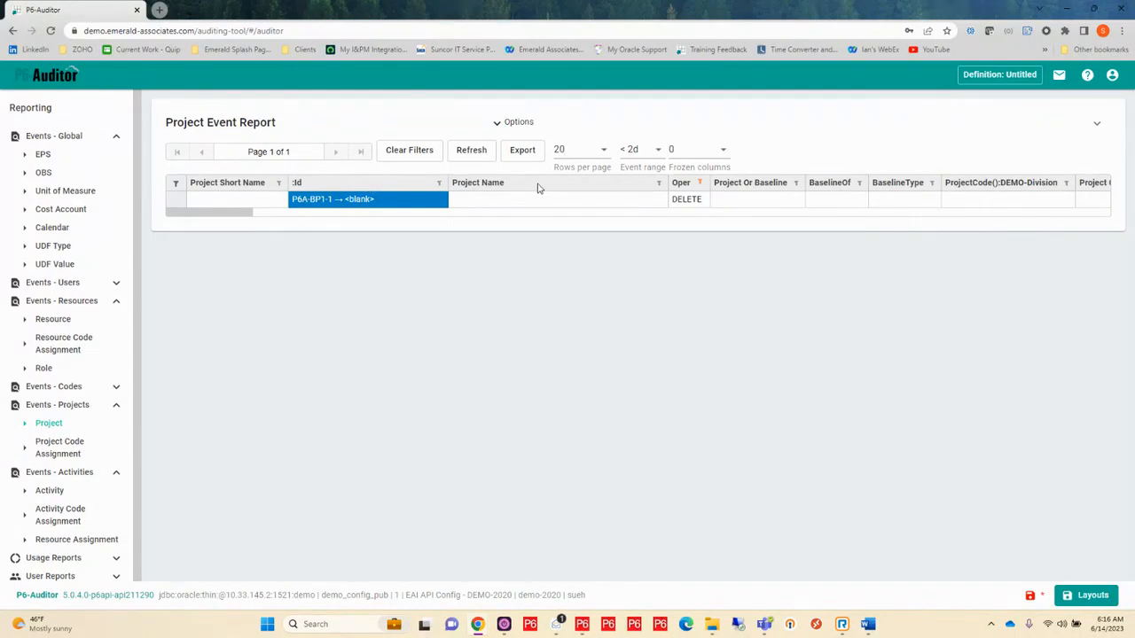
- Hide the Project Short Name and Project Name columns from the report
{"action": "left_click", "coordinate": [176, 186]}
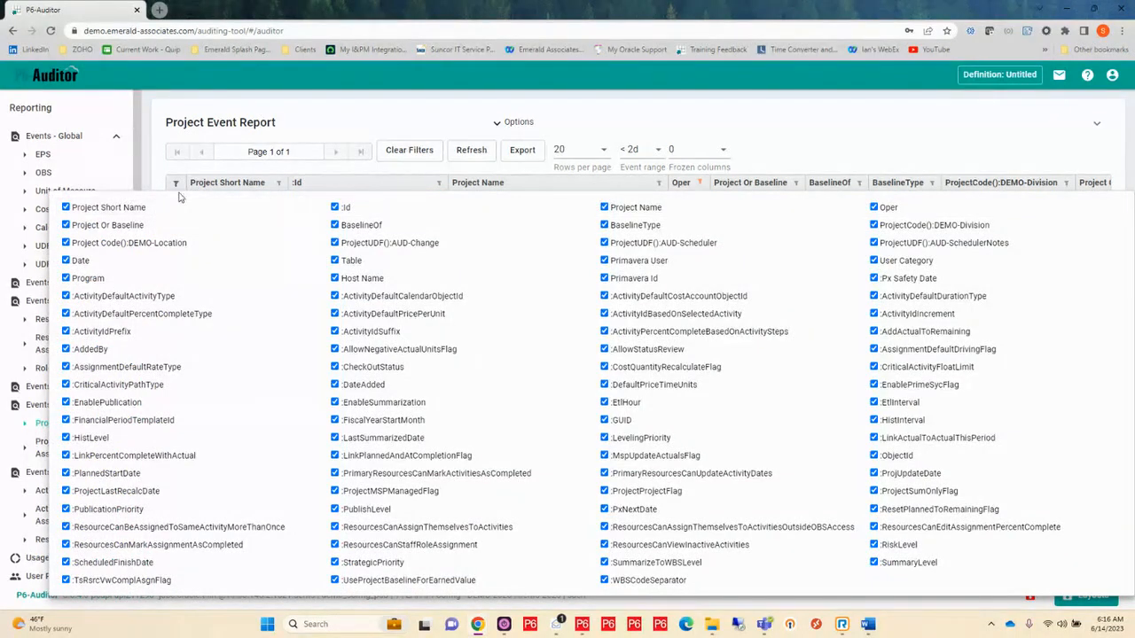
{"action": "left_click", "coordinate": [66, 207]}
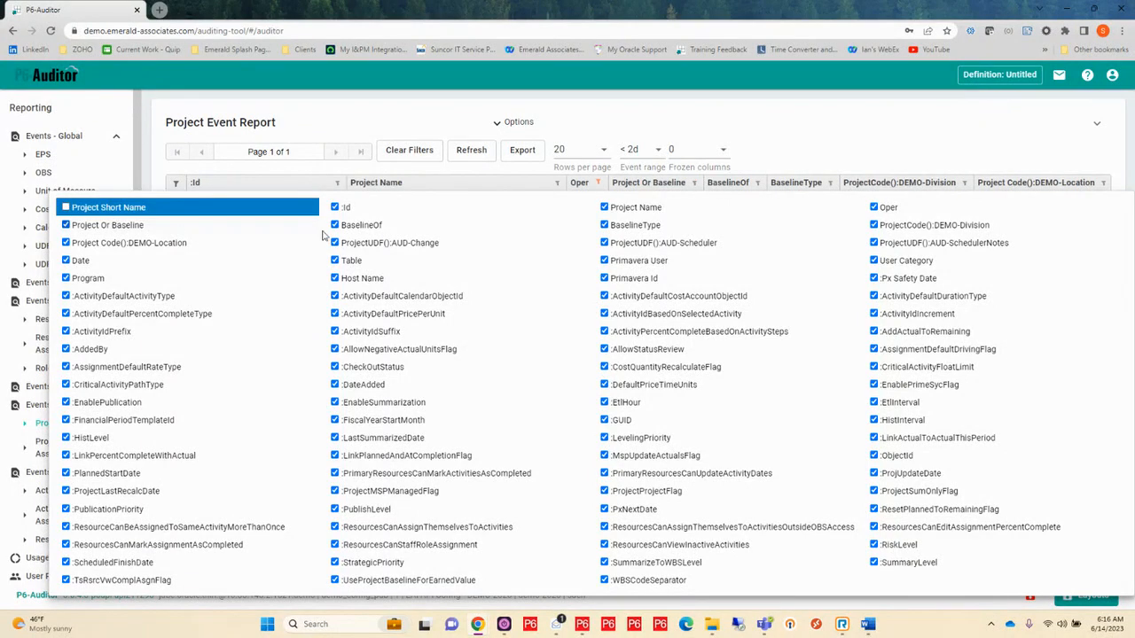
{"action": "left_click", "coordinate": [604, 208]}
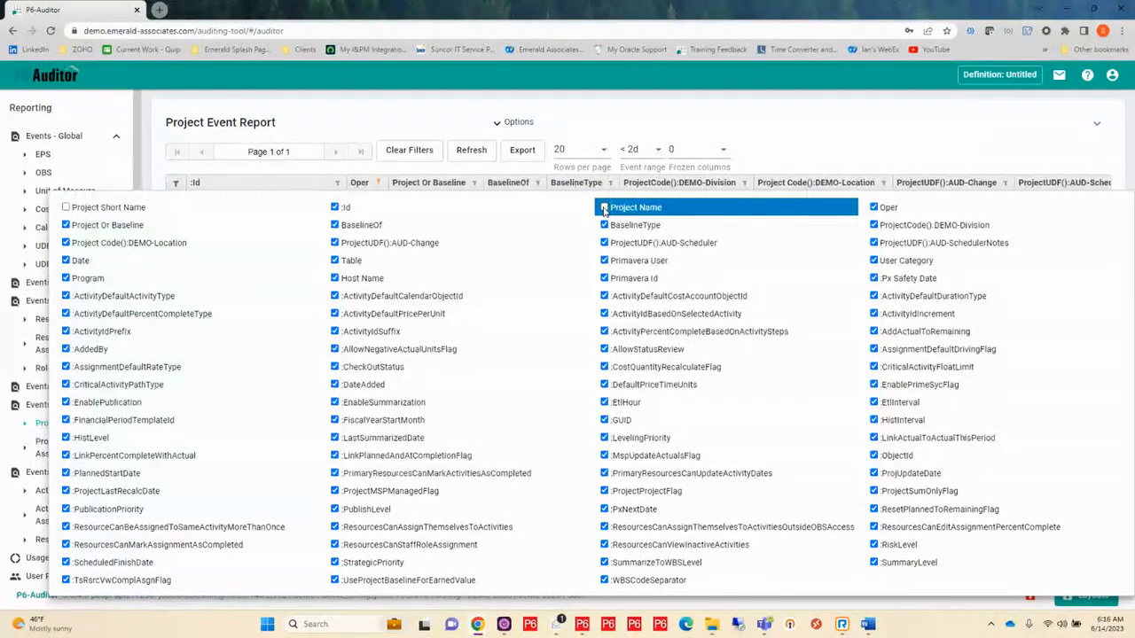
- Start saving the current report setup as a new layout named "Deleted Project"
{"action": "left_click", "coordinate": [798, 129]}
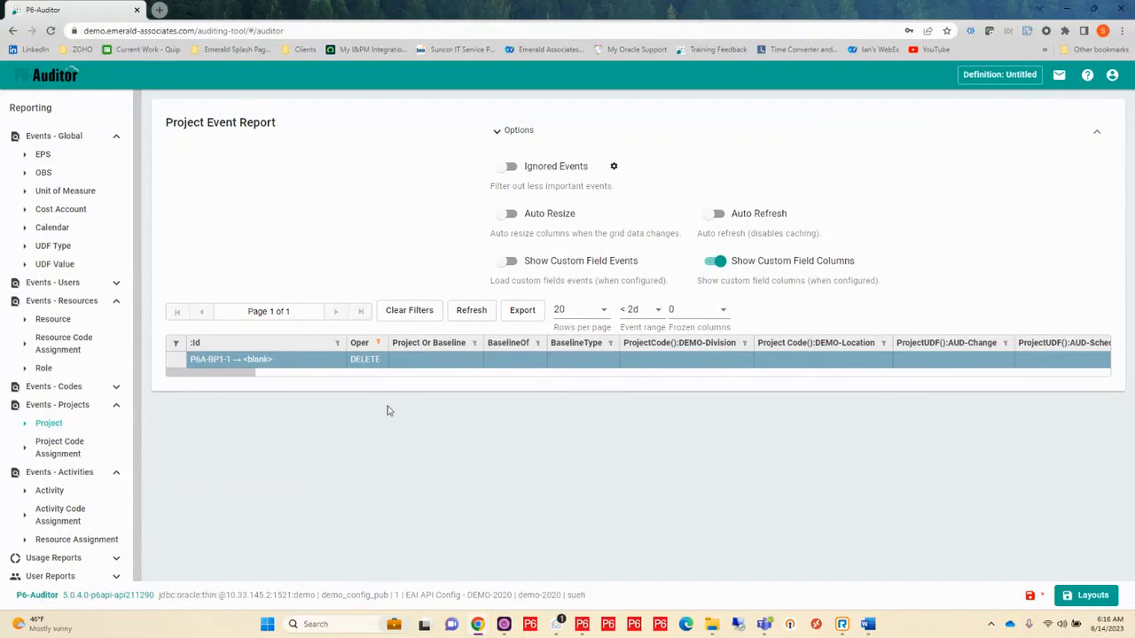
{"action": "left_click", "coordinate": [496, 360]}
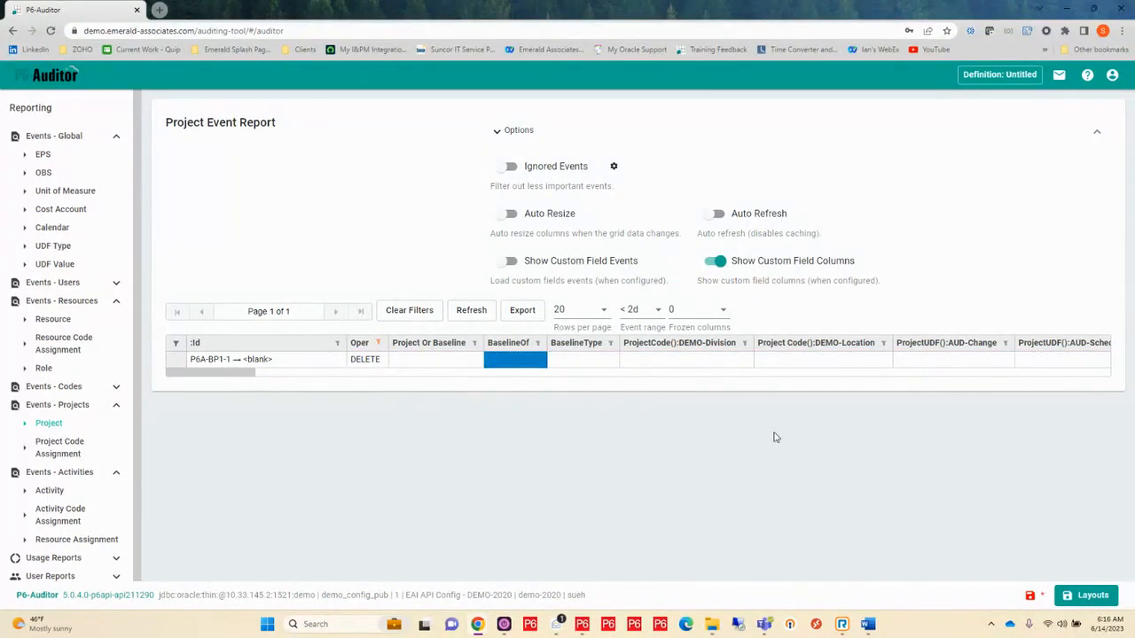
{"action": "left_click", "coordinate": [1087, 596]}
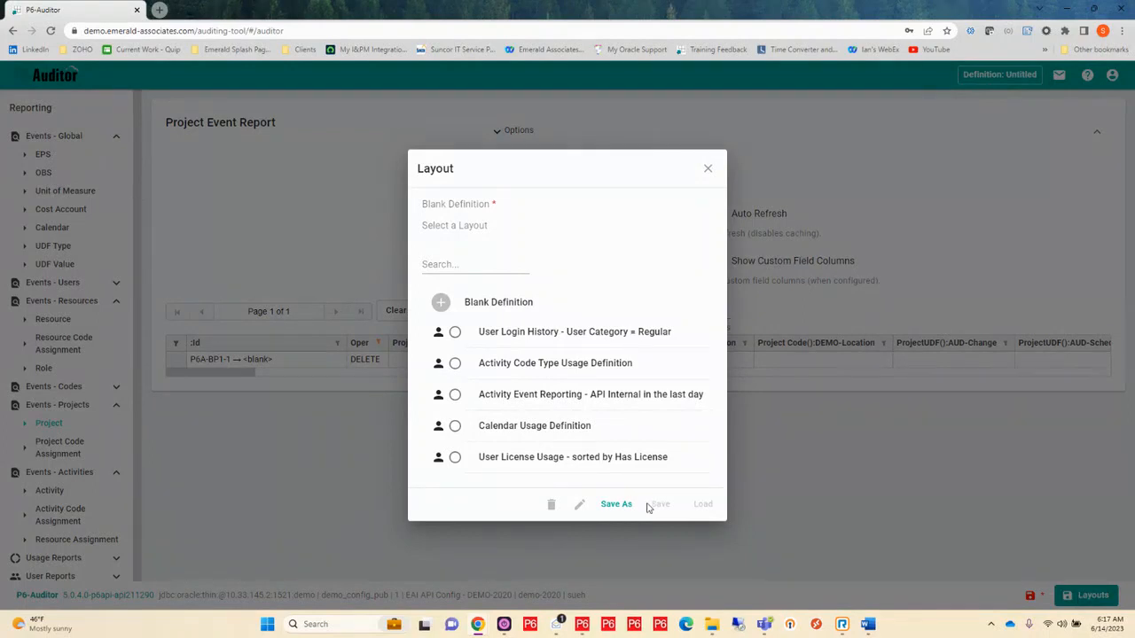
{"action": "left_click", "coordinate": [607, 506]}
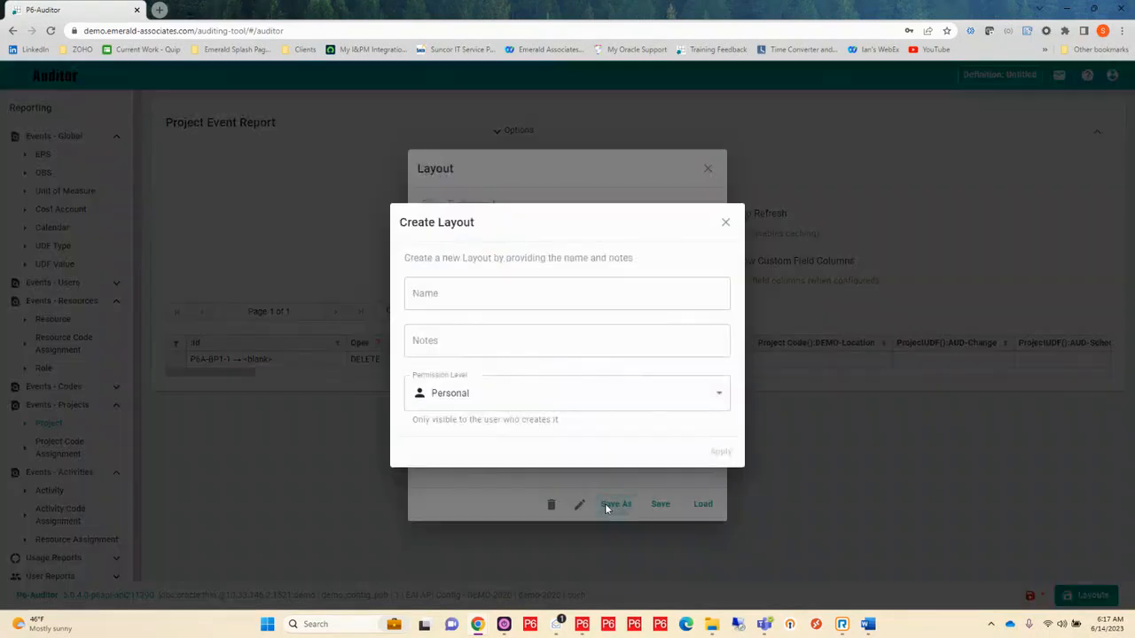
{"action": "left_click", "coordinate": [471, 296]}
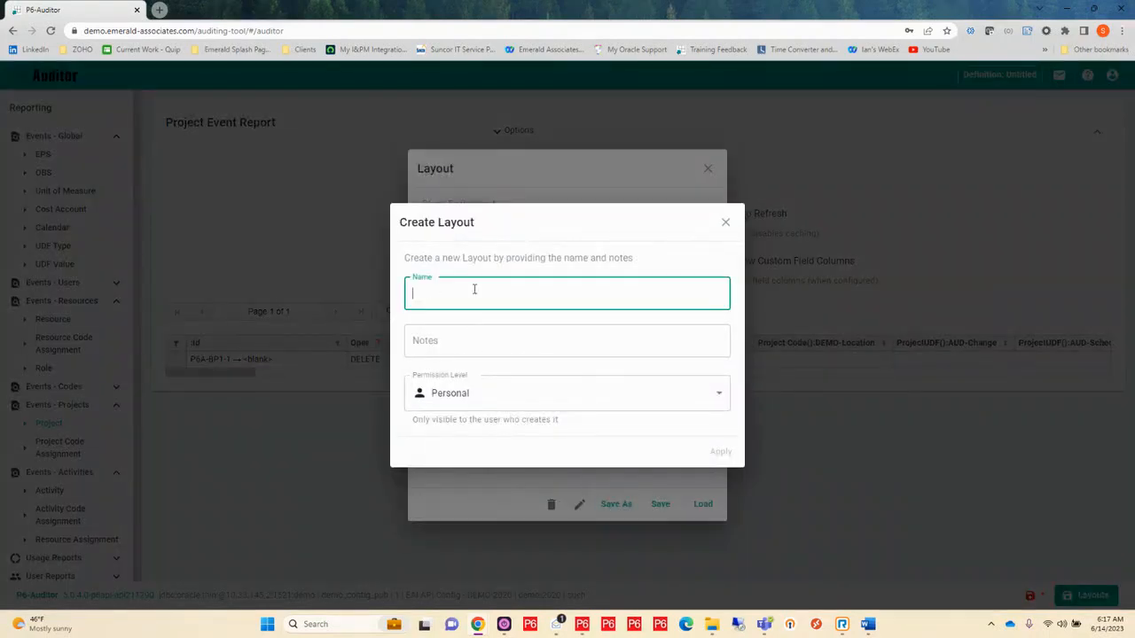
{"action": "type", "text": "Deleted Project"}
- Try the Team permission level for the layout, look through the available teams, and switch the level back to Personal
{"action": "left_click", "coordinate": [720, 398]}
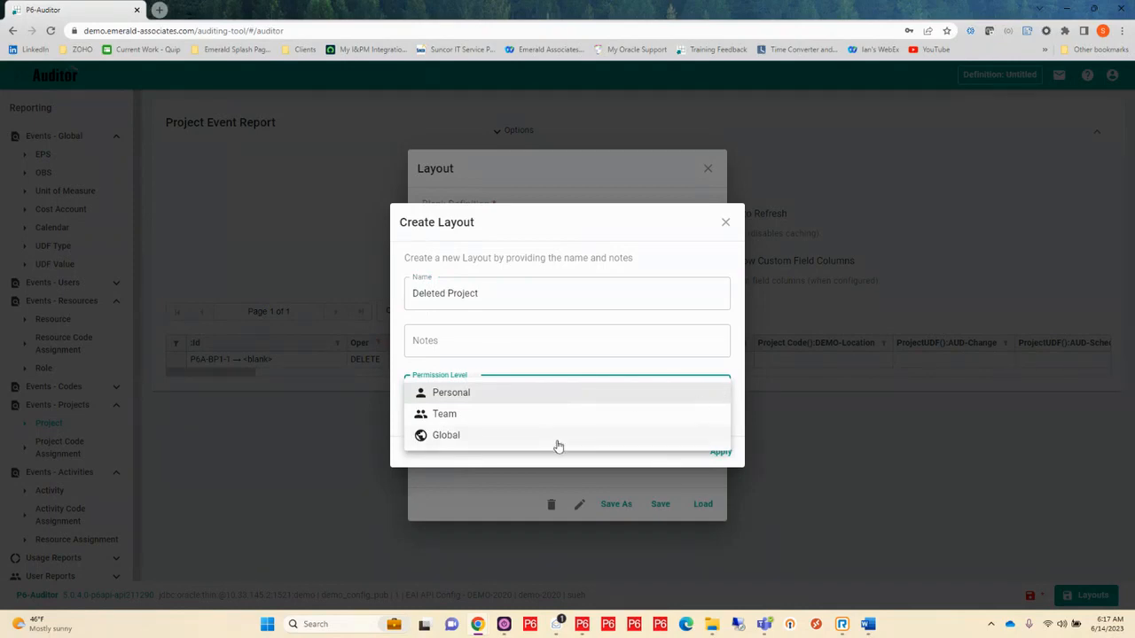
{"action": "left_click", "coordinate": [452, 415]}
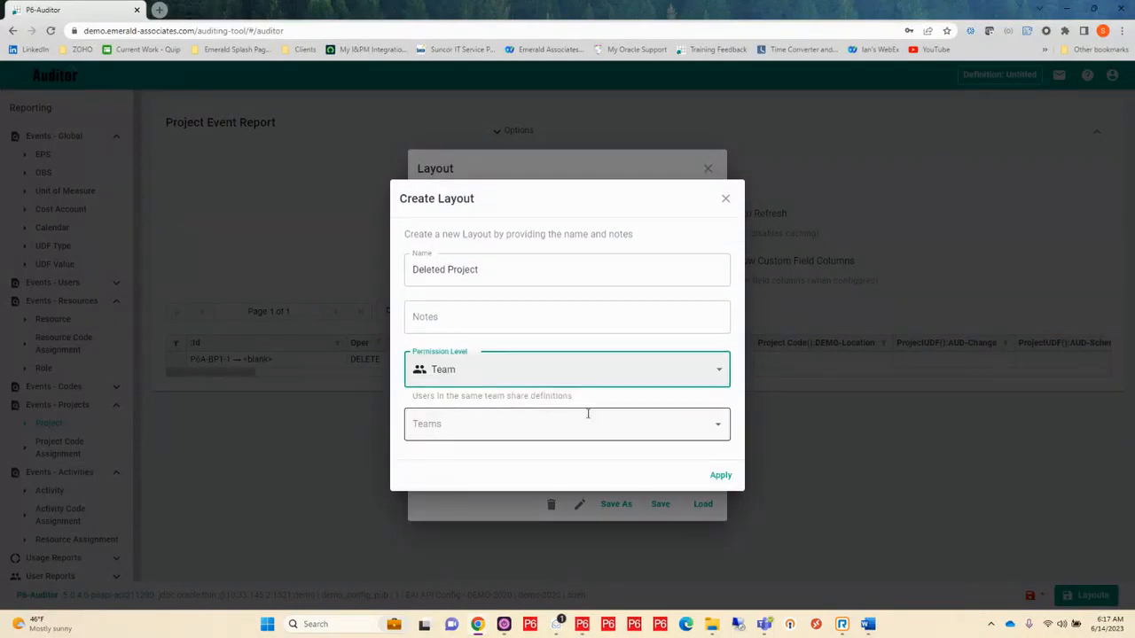
{"action": "left_click", "coordinate": [721, 430]}
{"action": "left_click", "coordinate": [720, 429]}
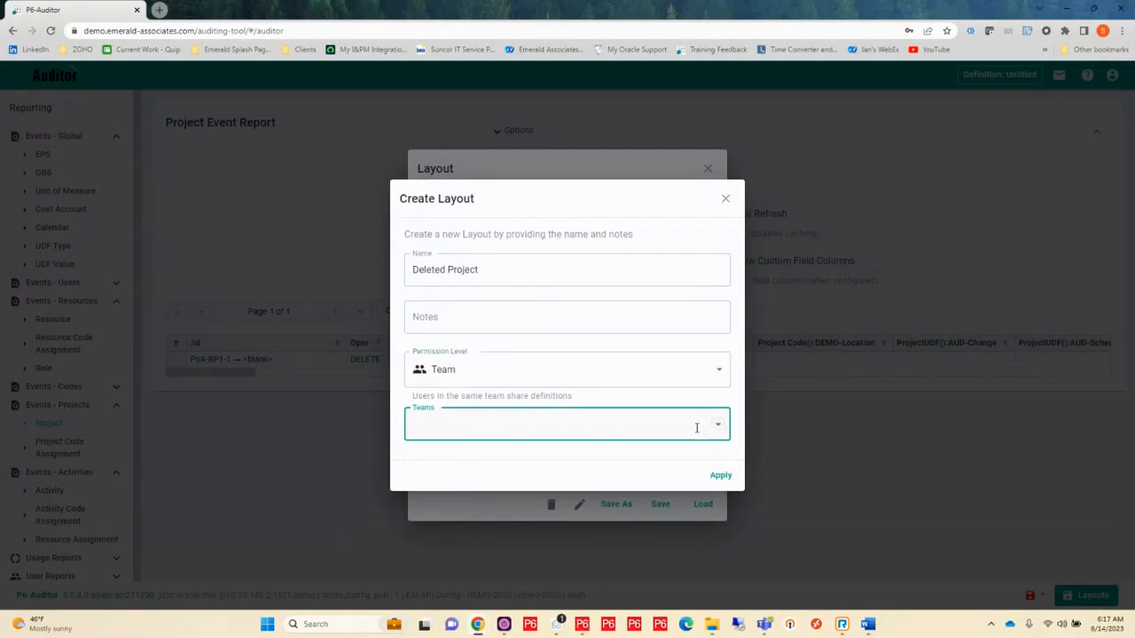
{"action": "left_click", "coordinate": [718, 429]}
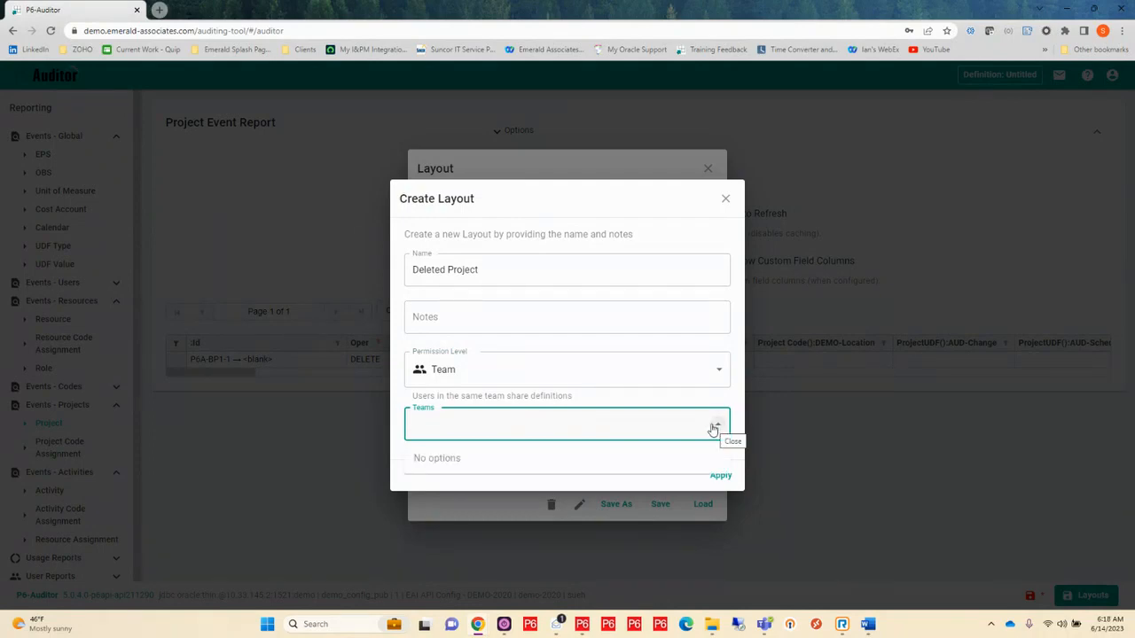
{"action": "left_click", "coordinate": [586, 455]}
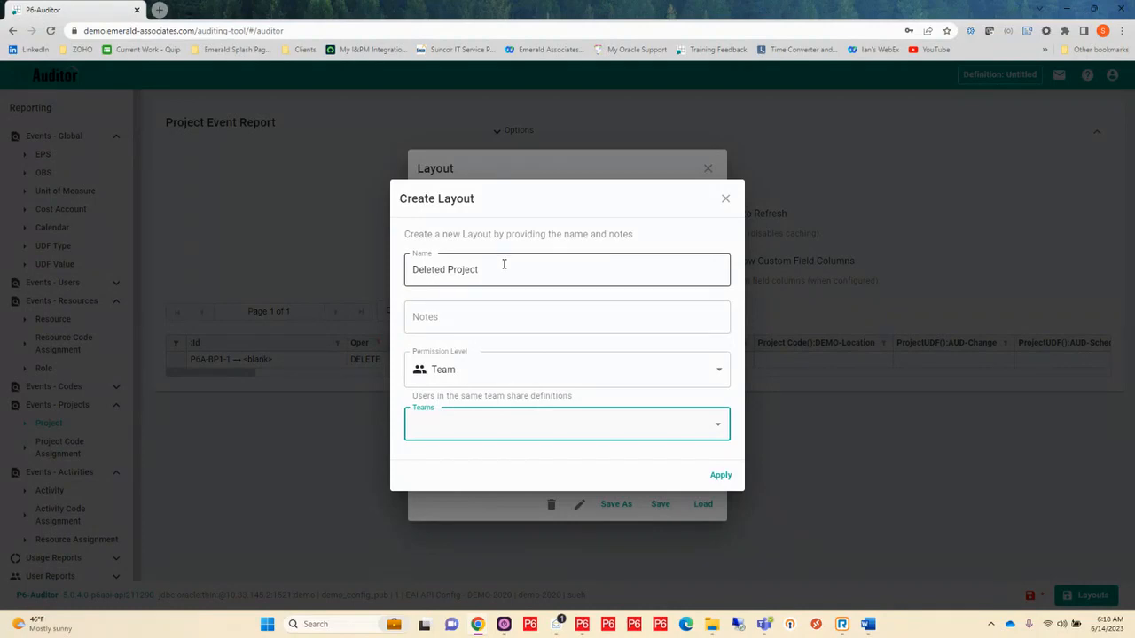
{"action": "left_click", "coordinate": [715, 374]}
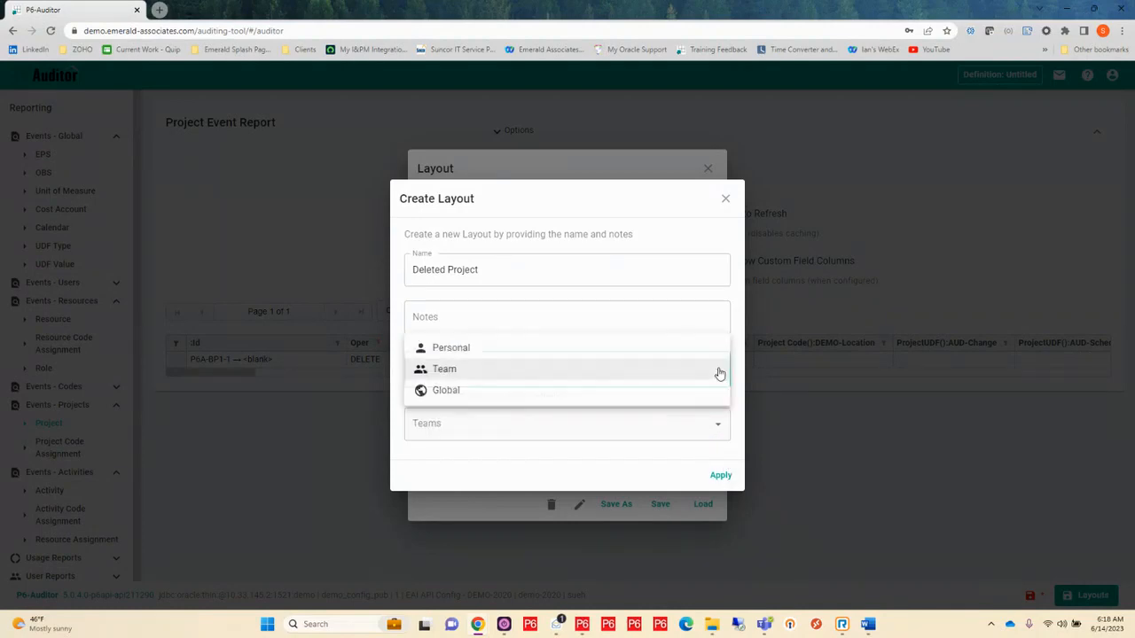
{"action": "left_click", "coordinate": [456, 352]}
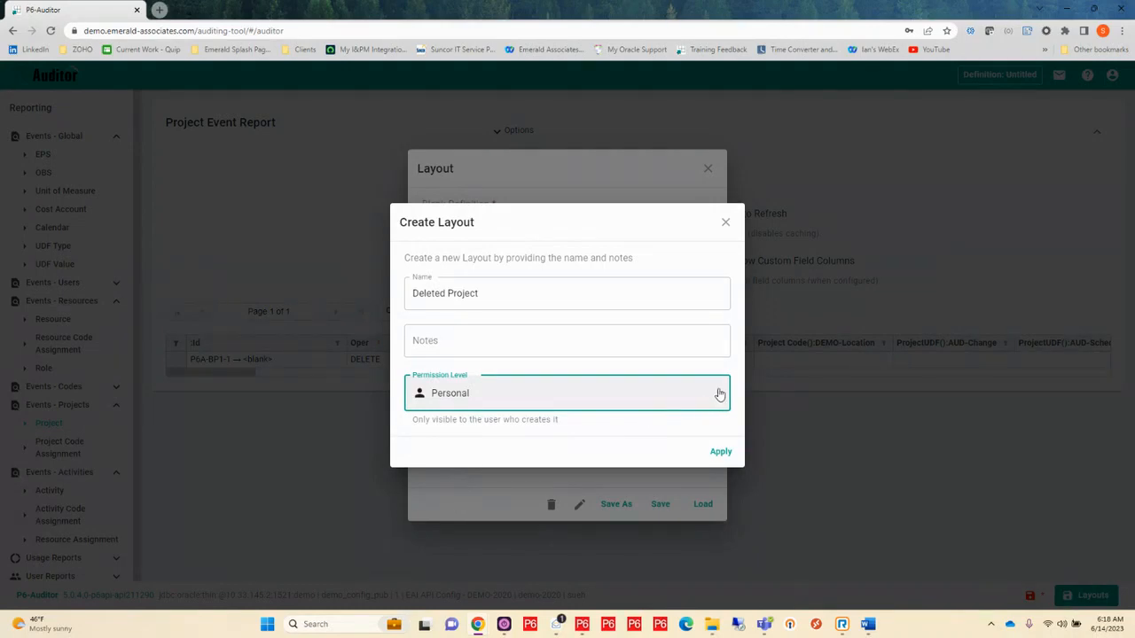
- Save the new layout with the Global permission level and check its entry in the layout list
{"action": "left_click", "coordinate": [719, 392]}
{"action": "left_click", "coordinate": [458, 434]}
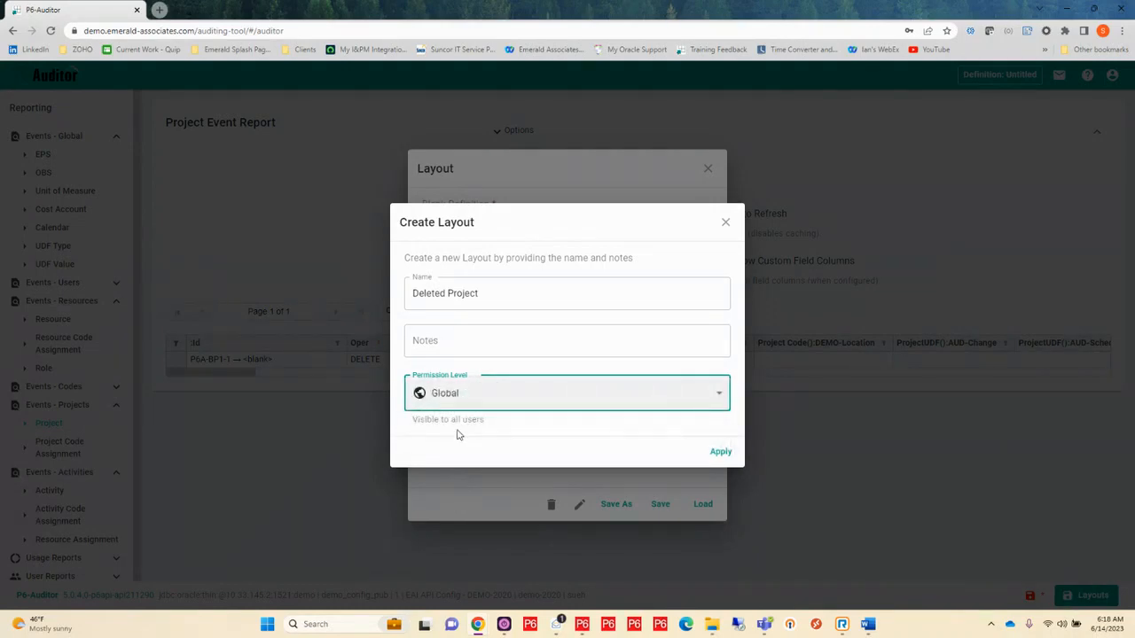
{"action": "left_click", "coordinate": [721, 452]}
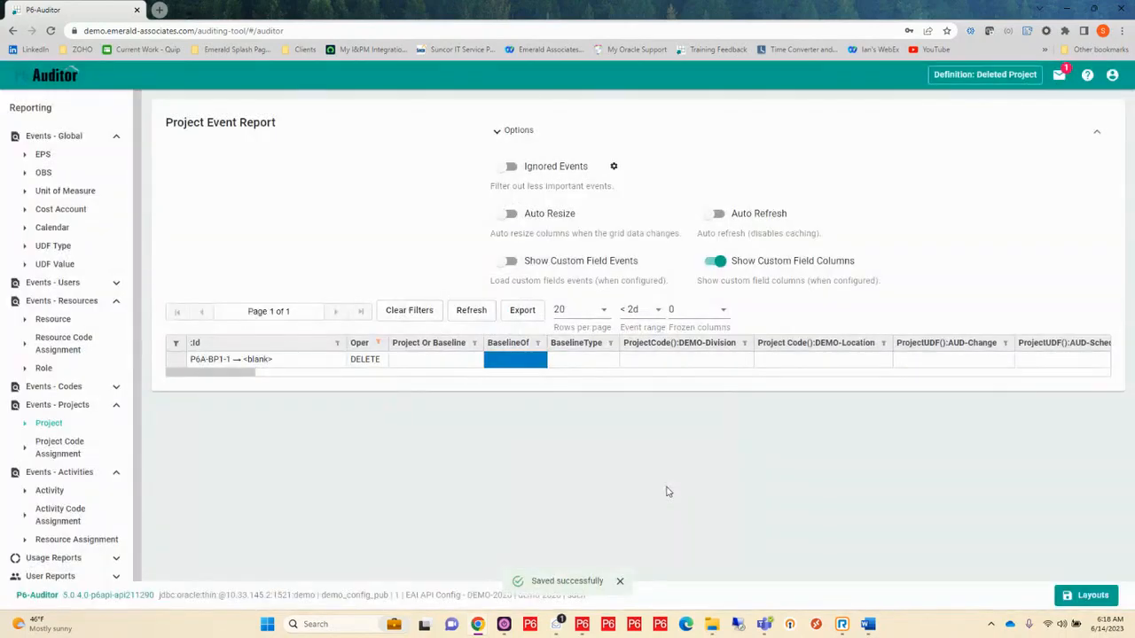
{"action": "left_click", "coordinate": [1080, 597]}
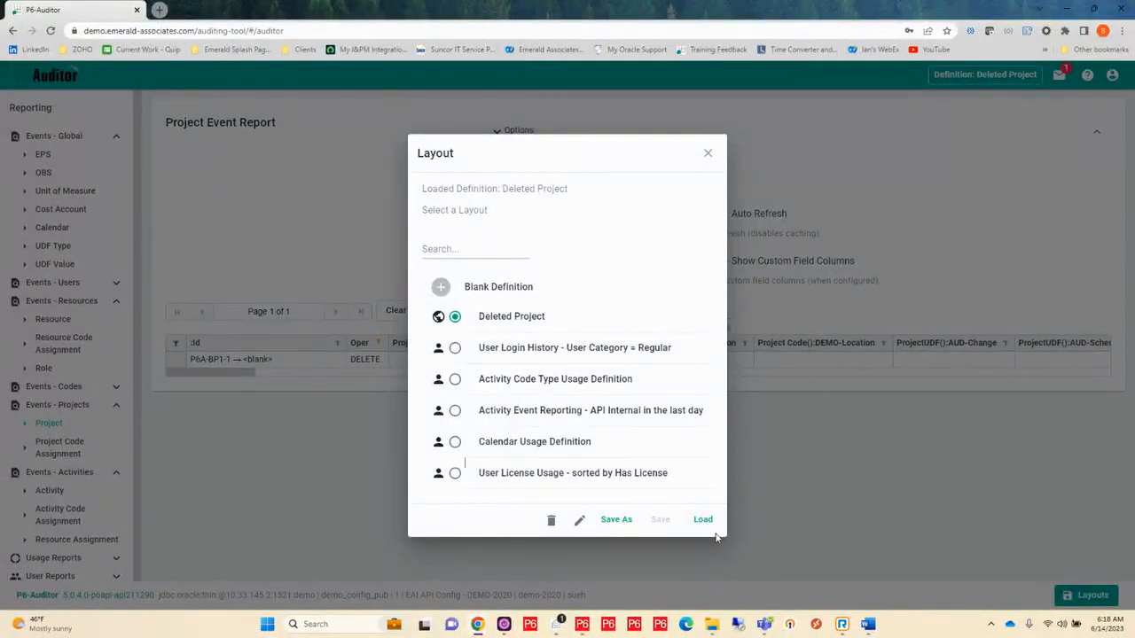
{"action": "left_click", "coordinate": [706, 152]}
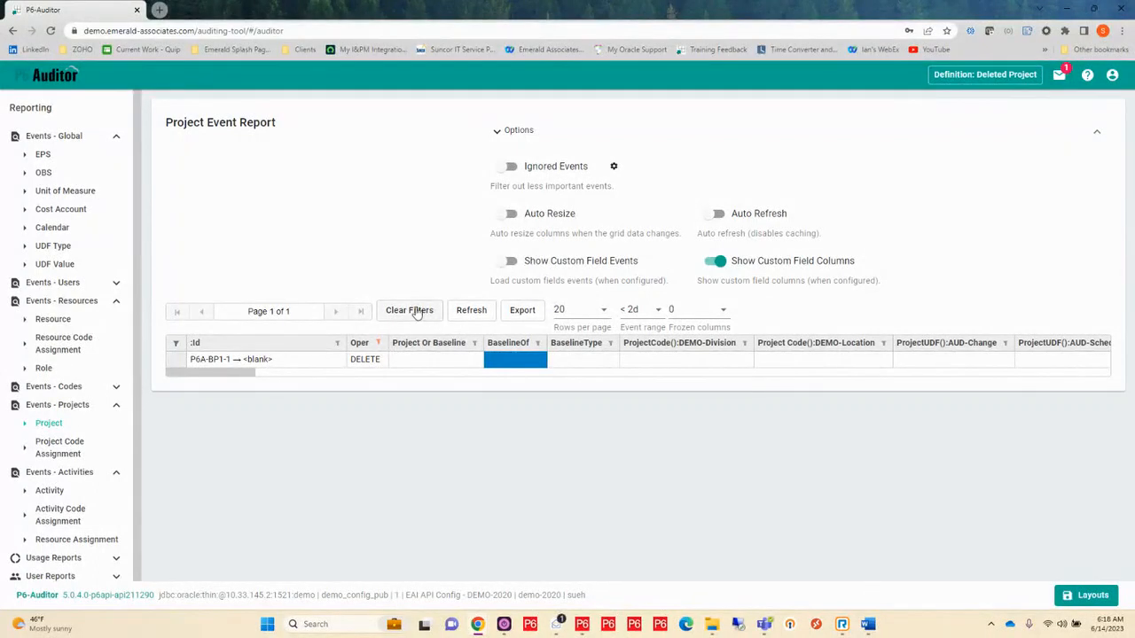
- Clear all filters from the Project Event Report and collapse the report options
{"action": "left_click", "coordinate": [412, 311]}
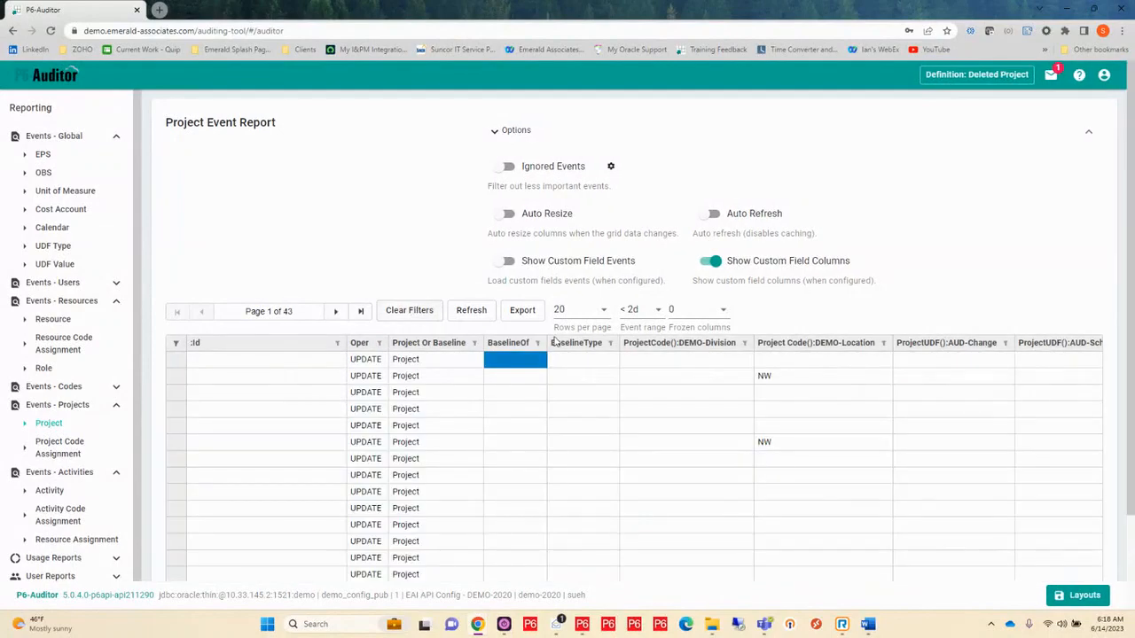
{"action": "left_click", "coordinate": [1087, 136]}
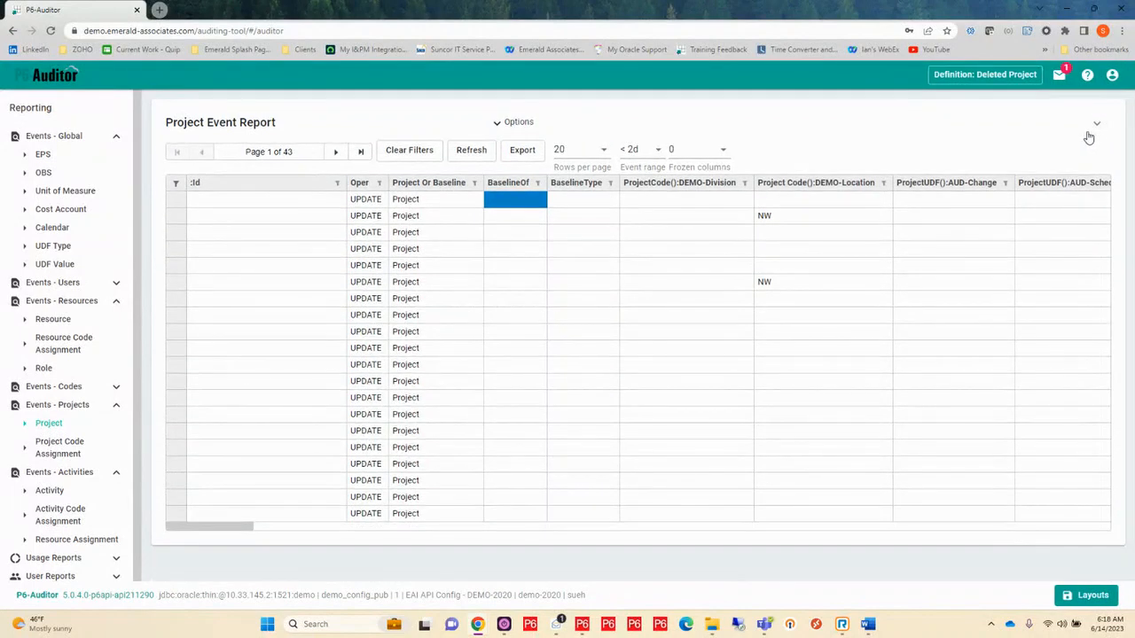
{"action": "left_click", "coordinate": [1087, 133]}
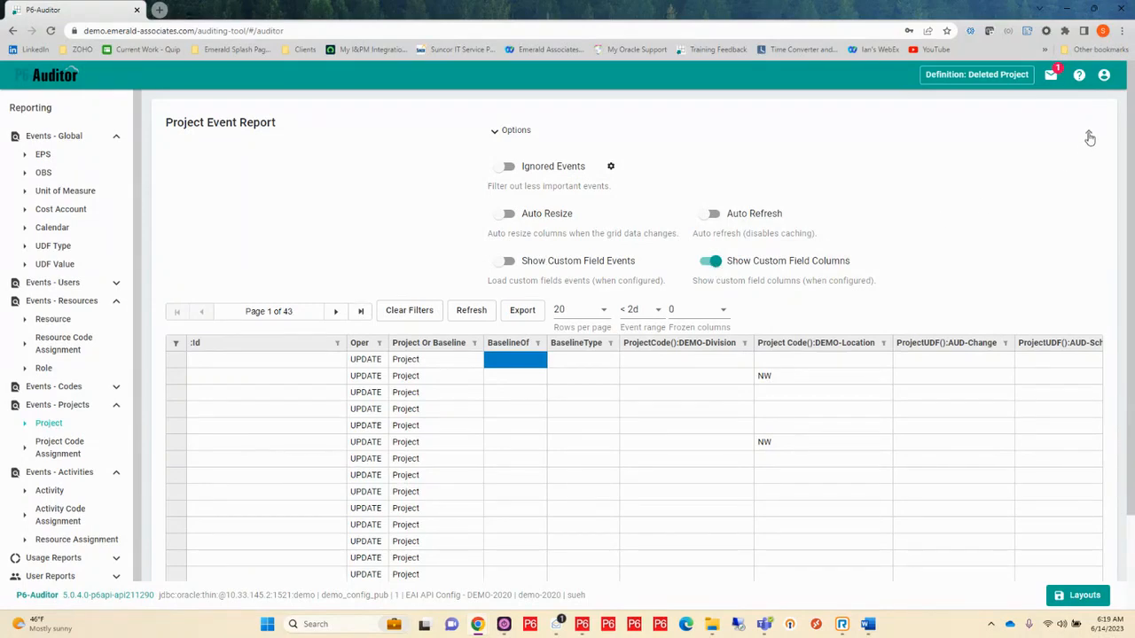
{"action": "left_click", "coordinate": [1090, 137]}
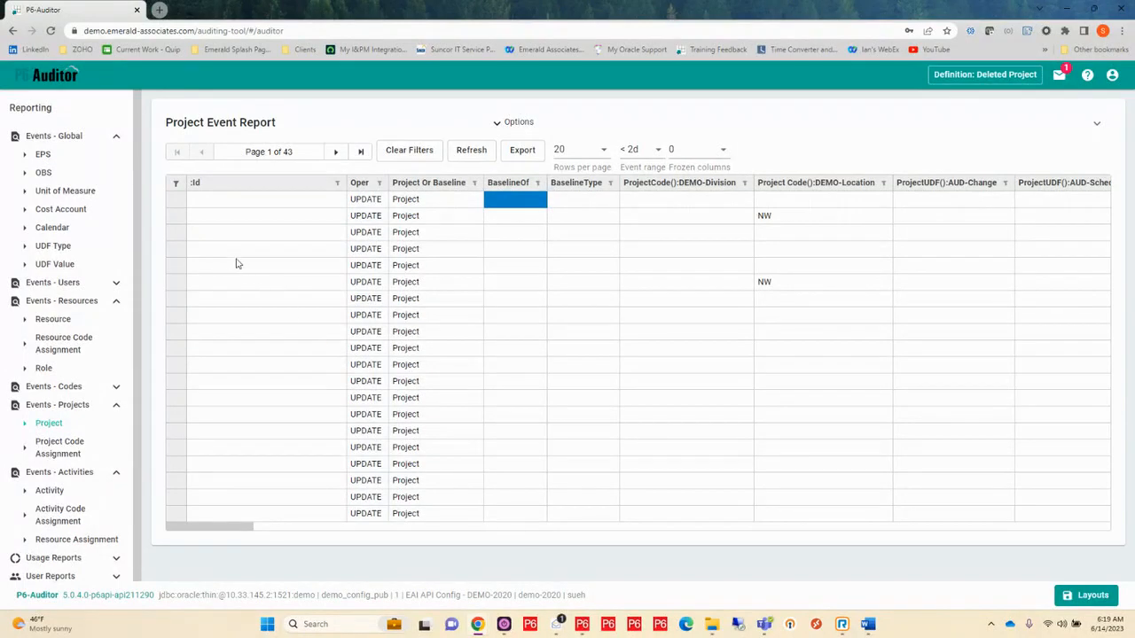
- Show the Project Short Name and Project Name columns in the report again
{"action": "left_click", "coordinate": [176, 186]}
{"action": "left_click", "coordinate": [178, 204]}
{"action": "left_click", "coordinate": [647, 204]}
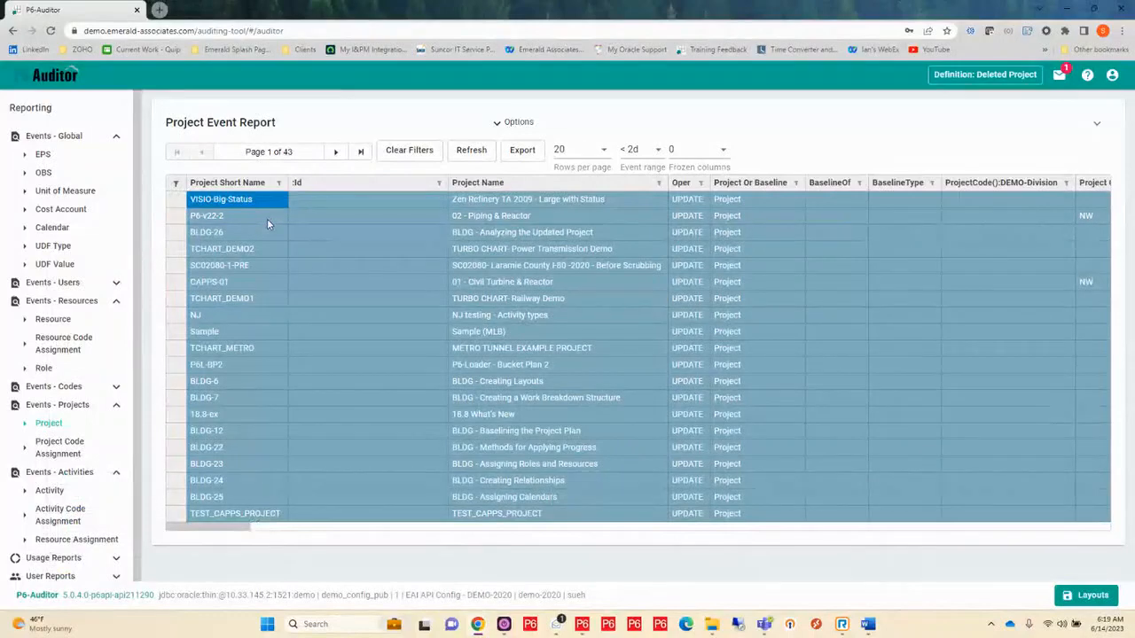
{"action": "left_click", "coordinate": [391, 249]}
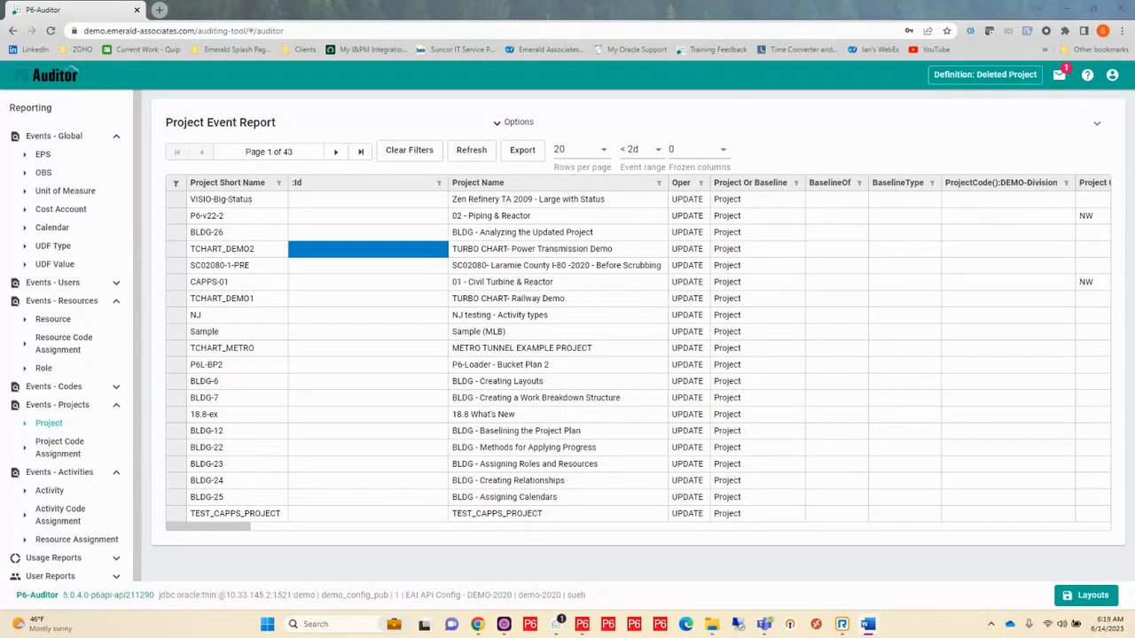
- Filter the Project Short Name column to values equal to "I80 W-LARAMIE"
{"action": "left_click", "coordinate": [278, 184]}
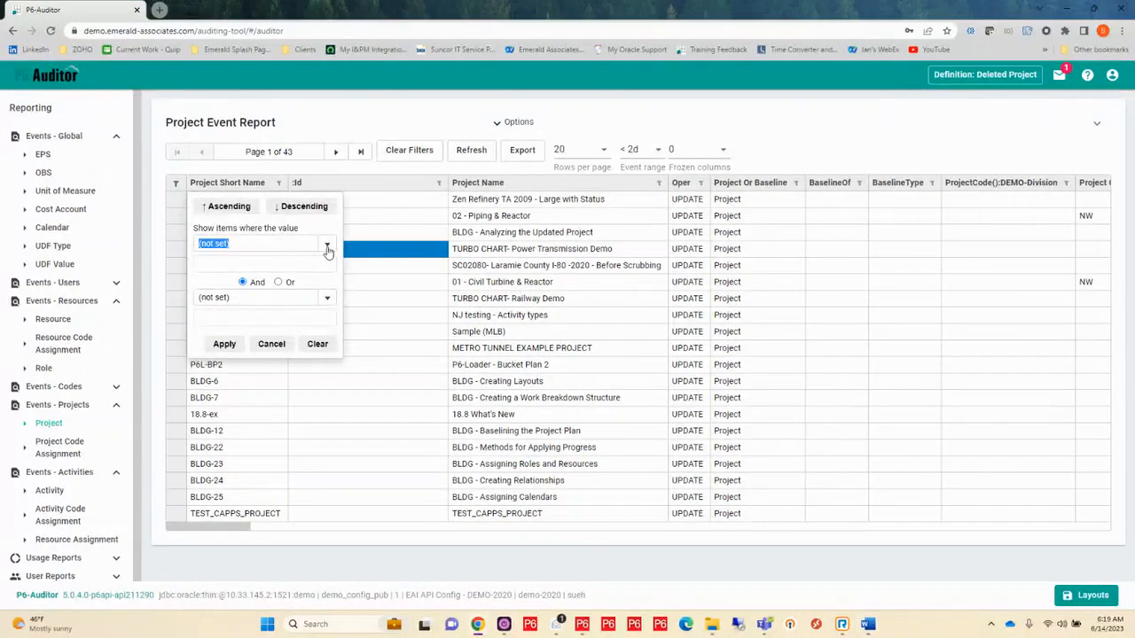
{"action": "left_click", "coordinate": [312, 244]}
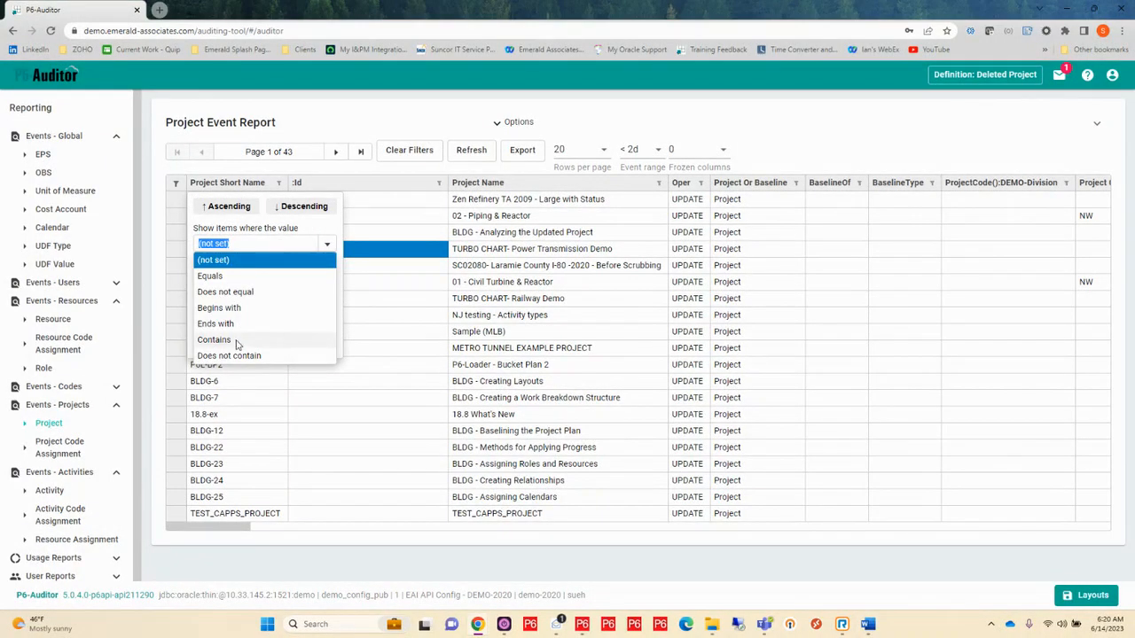
{"action": "left_click", "coordinate": [244, 276]}
{"action": "left_click", "coordinate": [267, 263]}
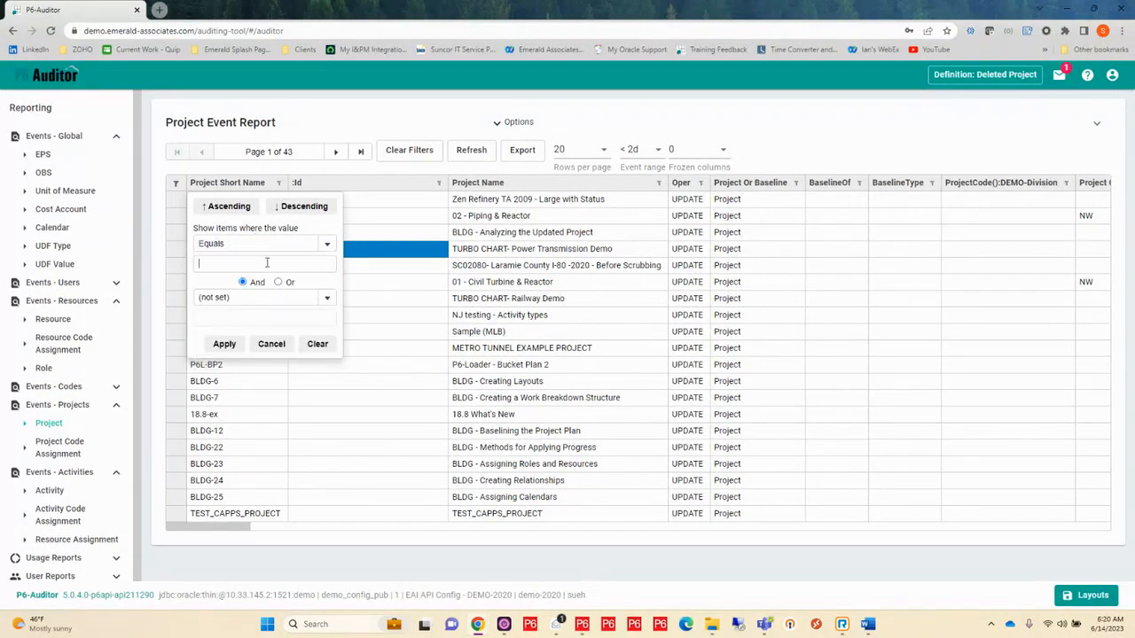
{"action": "type", "text": "I80 W-LARAMIE"}
{"action": "left_click", "coordinate": [224, 344]}
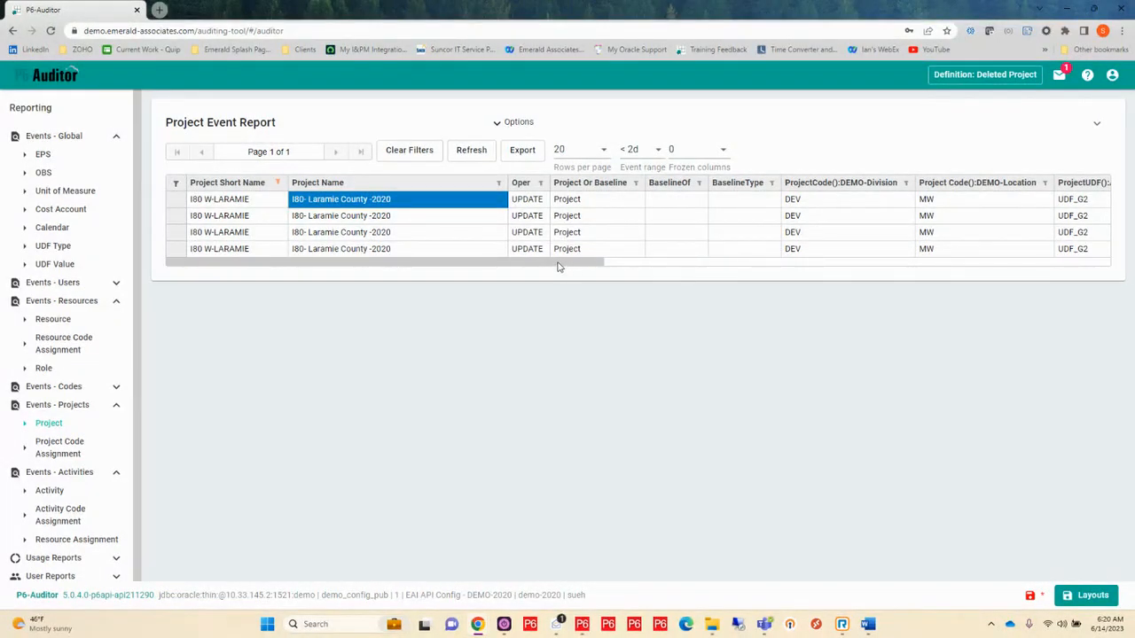
- Freeze the first 2 columns and examine the project codes, UDF values, event dates and Primavera users across the rows
{"action": "left_click", "coordinate": [725, 152]}
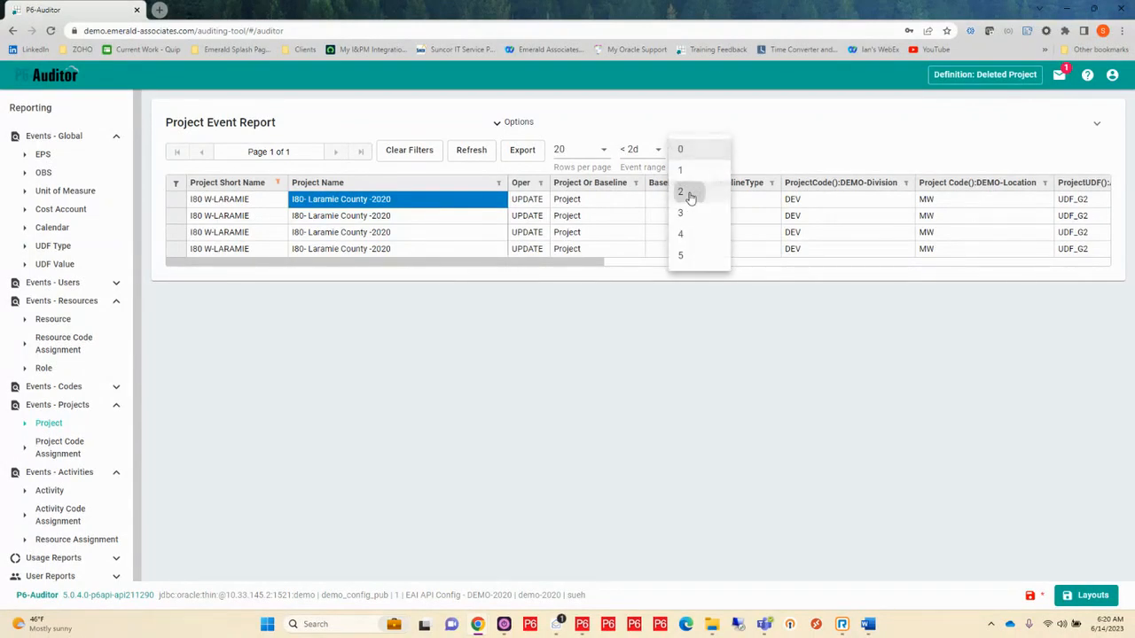
{"action": "left_click", "coordinate": [687, 192]}
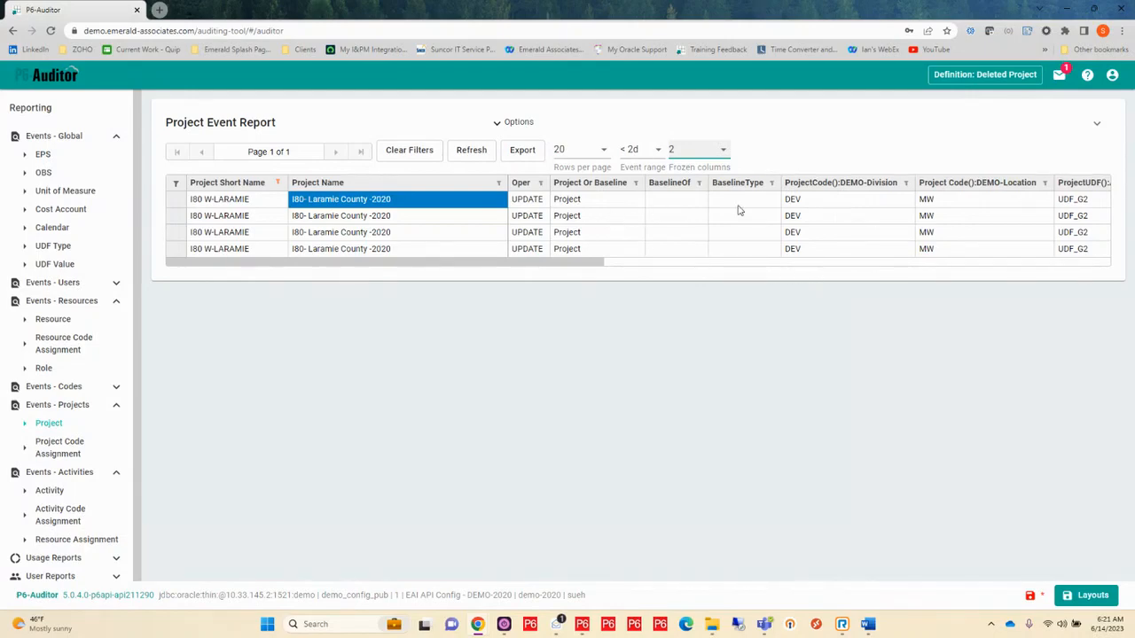
{"action": "left_click", "coordinate": [795, 201]}
{"action": "key", "text": "Right"}
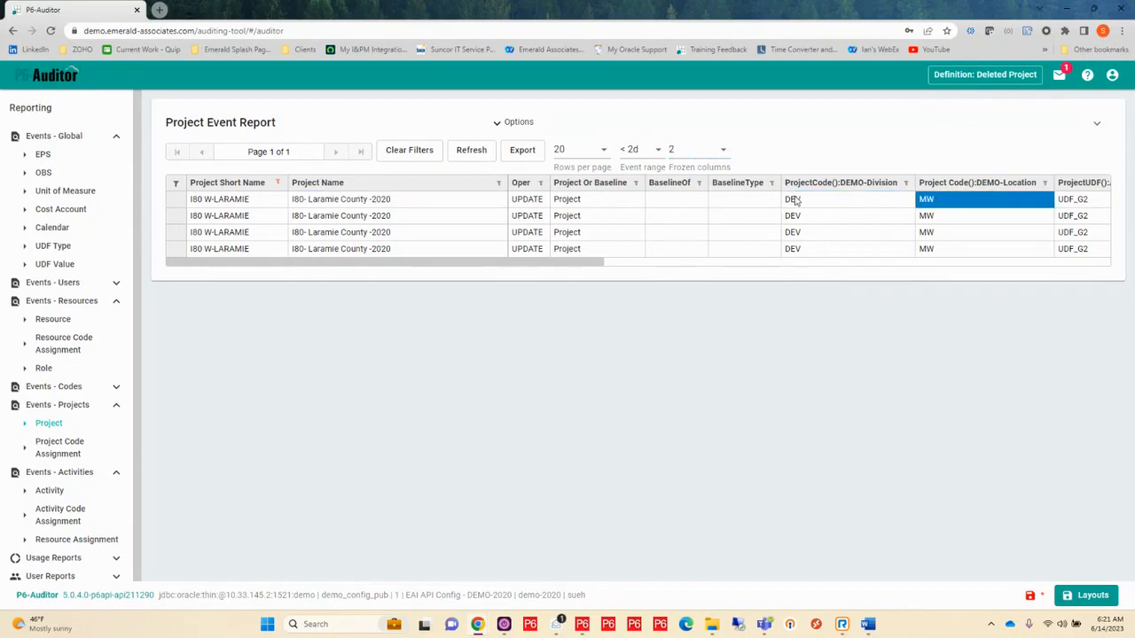
{"action": "key", "text": "Right"}
{"action": "key", "text": "Right"}
{"action": "key", "text": "Right"}
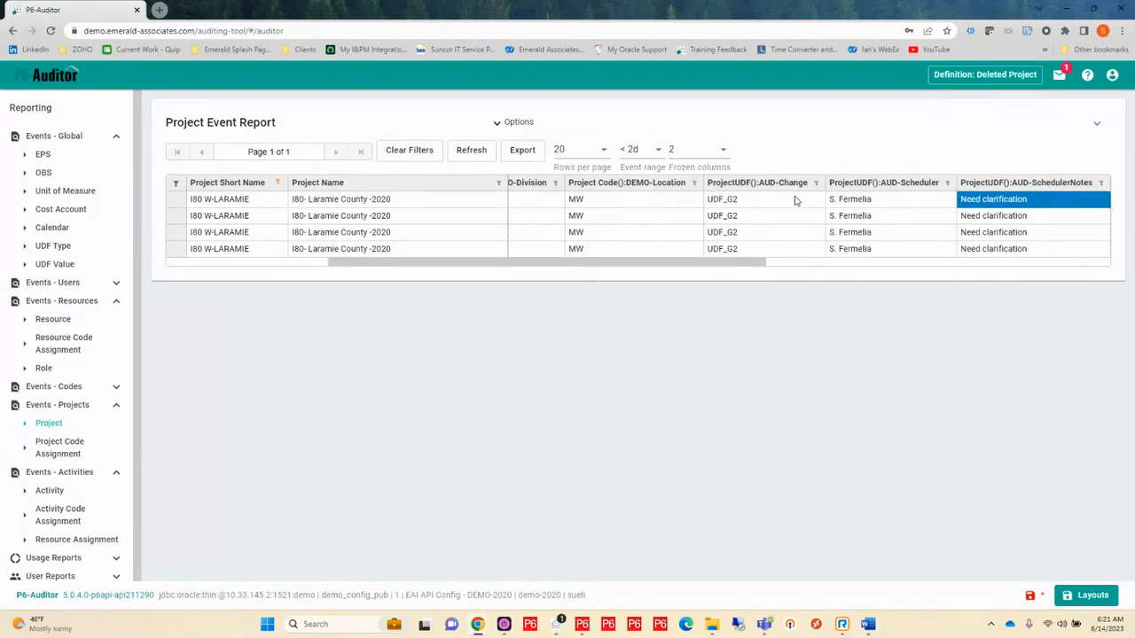
{"action": "left_click", "coordinate": [536, 202]}
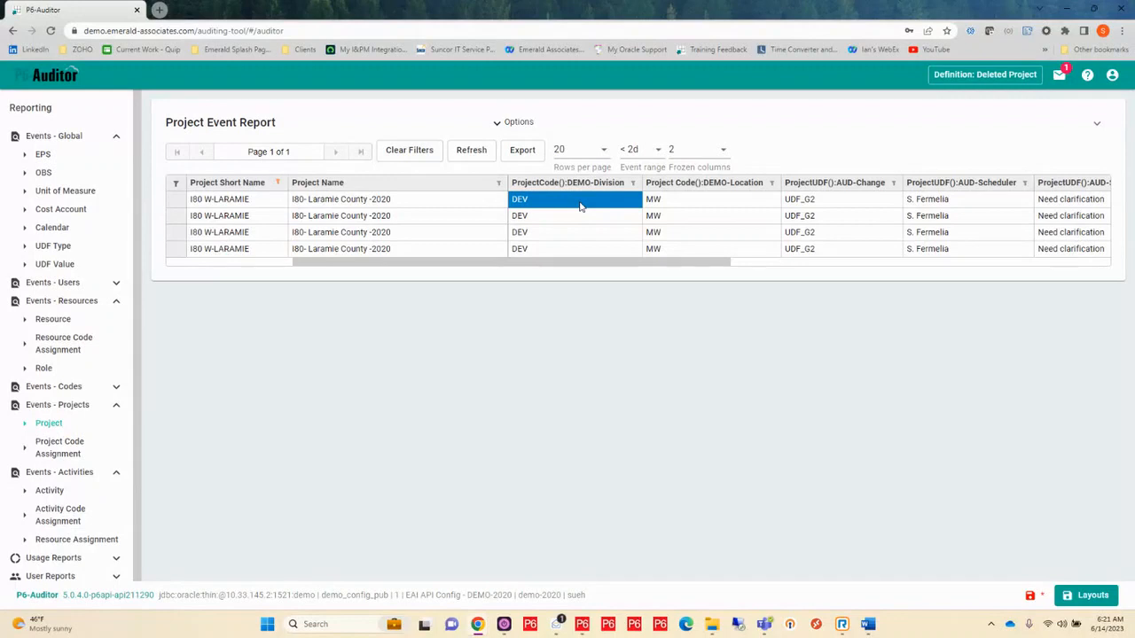
{"action": "left_click_drag", "start_coordinate": [421, 266], "coordinate": [710, 252]}
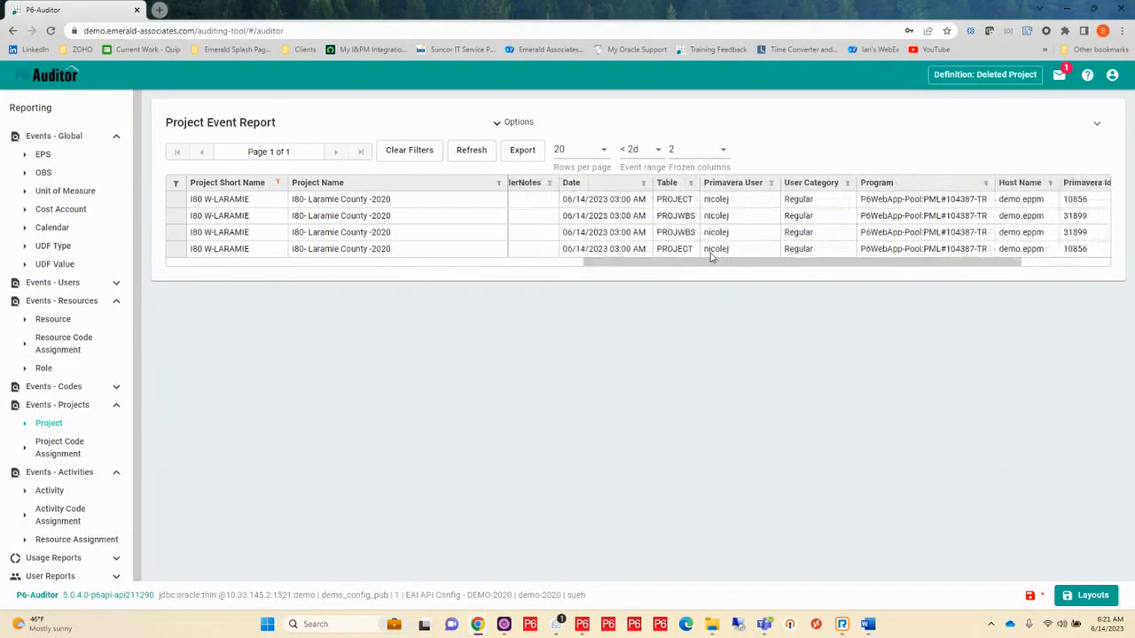
- Filter the User Category column to Regular only, excluding API-Internal and P6-Internal
{"action": "left_click", "coordinate": [848, 185]}
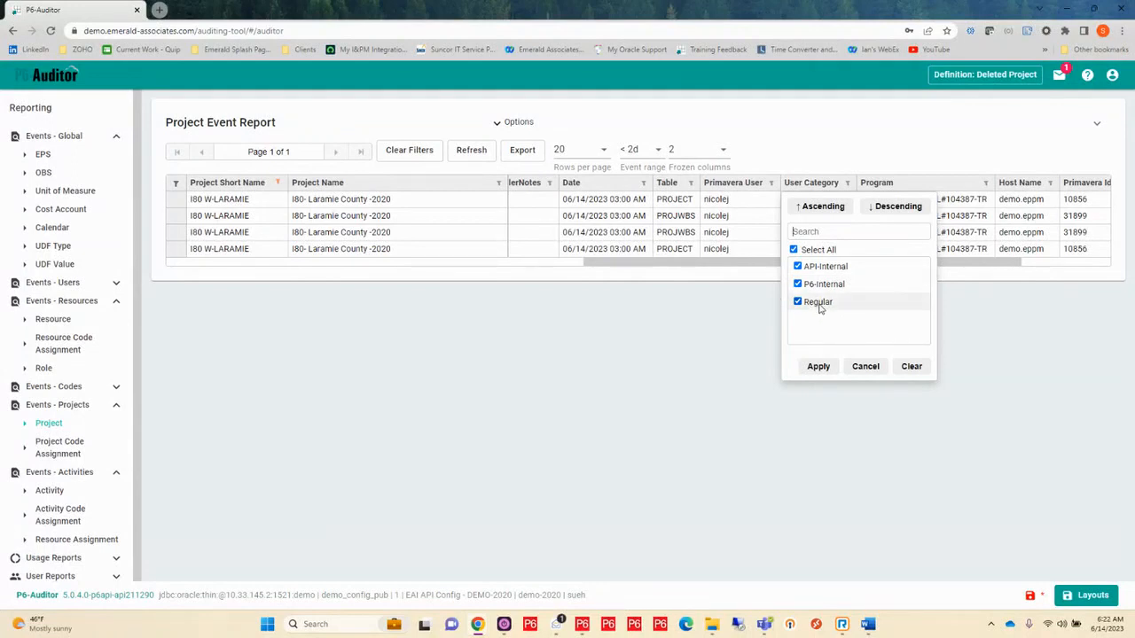
{"action": "left_click", "coordinate": [798, 267]}
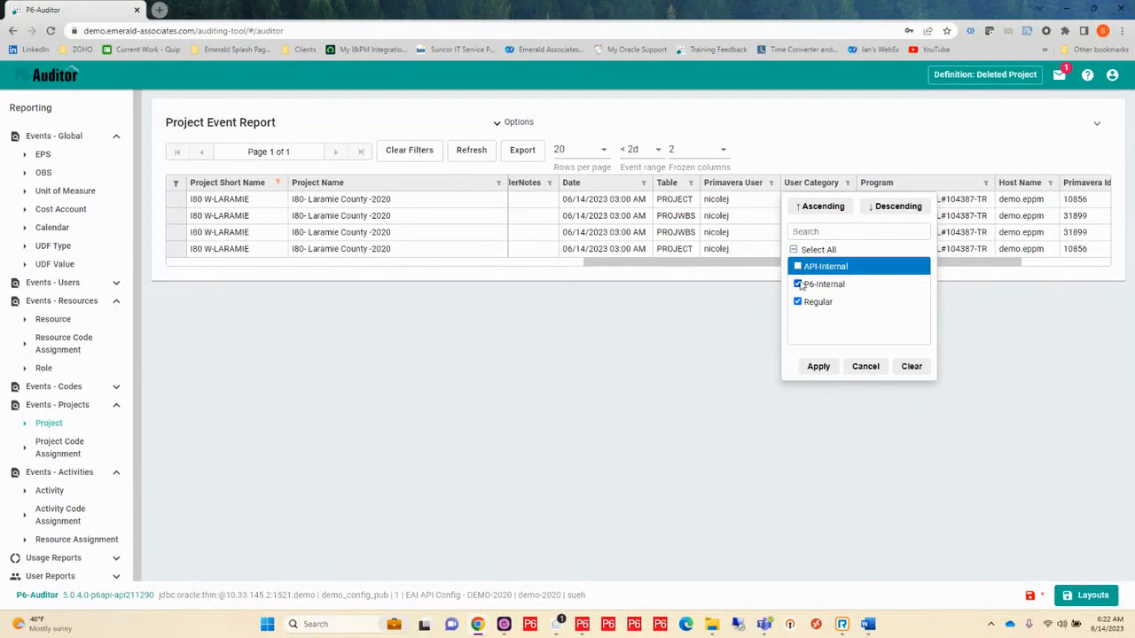
{"action": "left_click", "coordinate": [798, 284]}
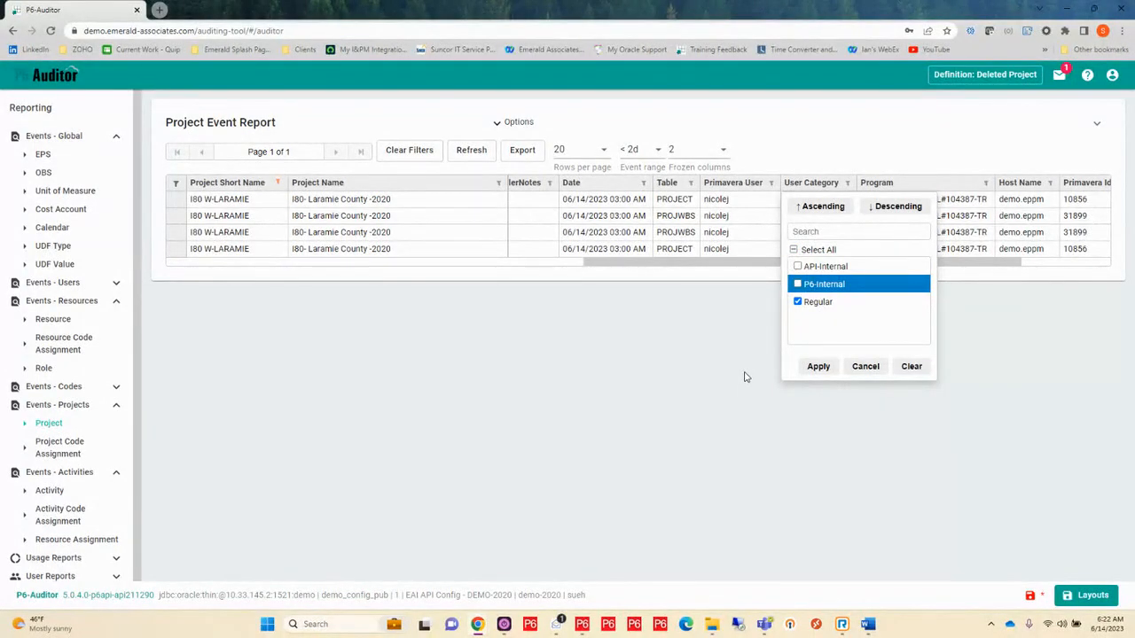
{"action": "left_click", "coordinate": [818, 366]}
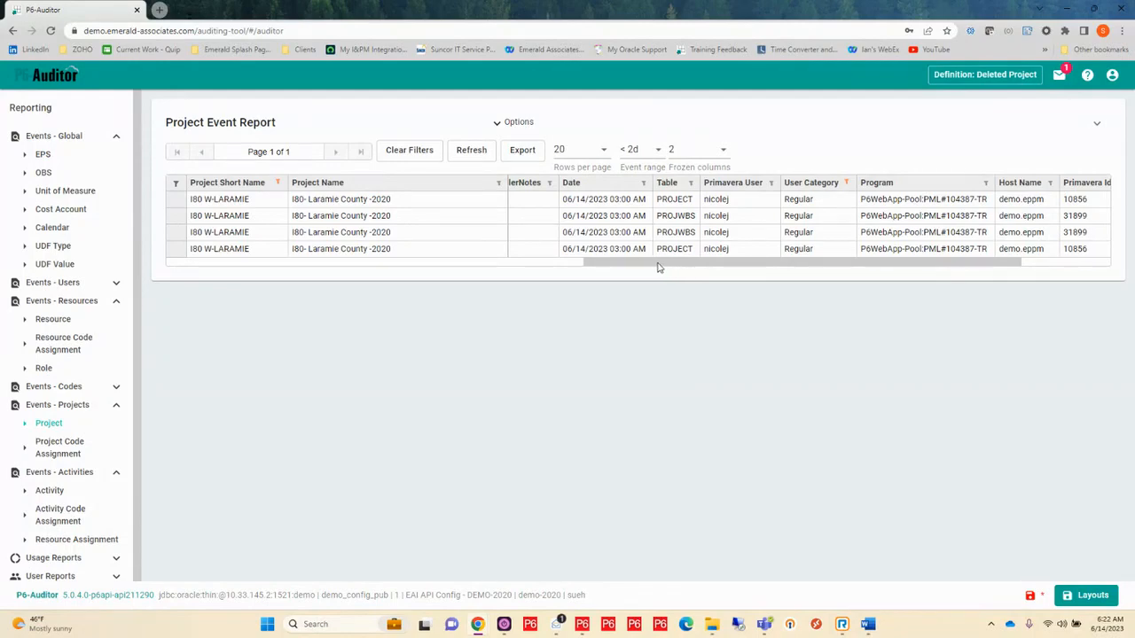
- Review the filtered rows' project codes and UDF values, and clear the filter on the User Category column
{"action": "left_click_drag", "start_coordinate": [656, 265], "coordinate": [210, 311]}
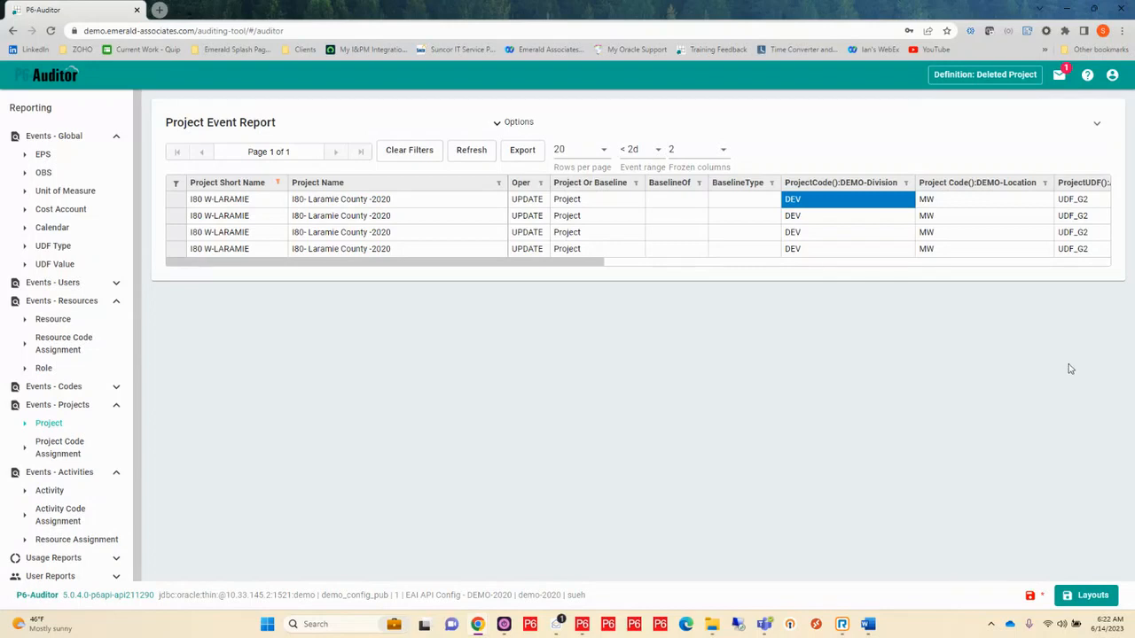
{"action": "scroll", "coordinate": [1008, 270], "scroll_direction": "right", "scroll_amount": 5}
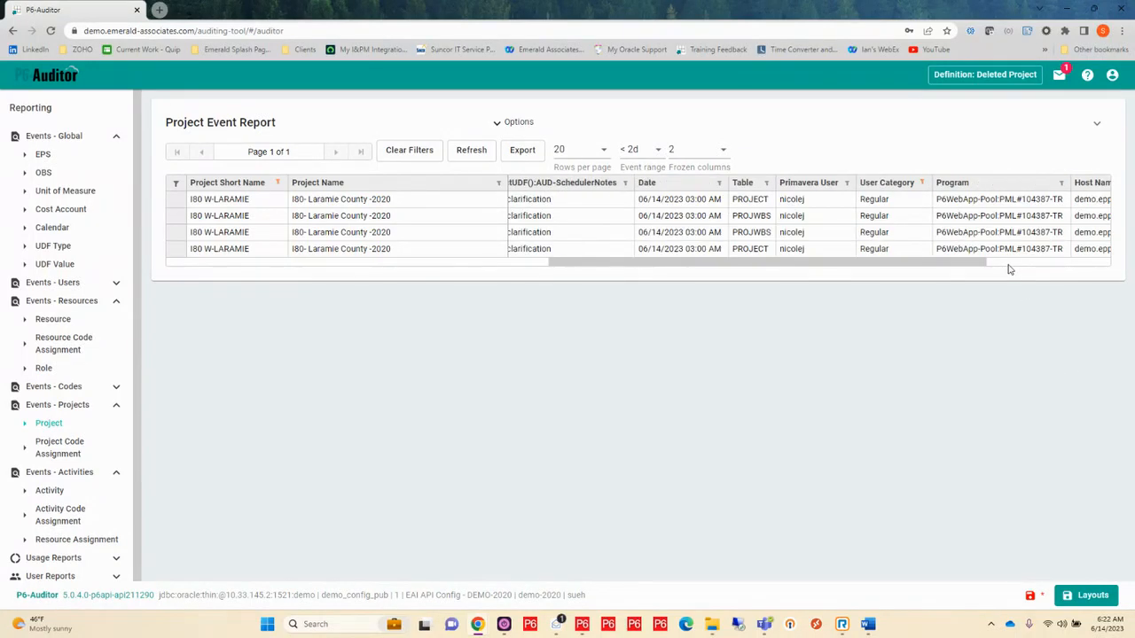
{"action": "left_click", "coordinate": [922, 183]}
{"action": "left_click", "coordinate": [878, 266]}
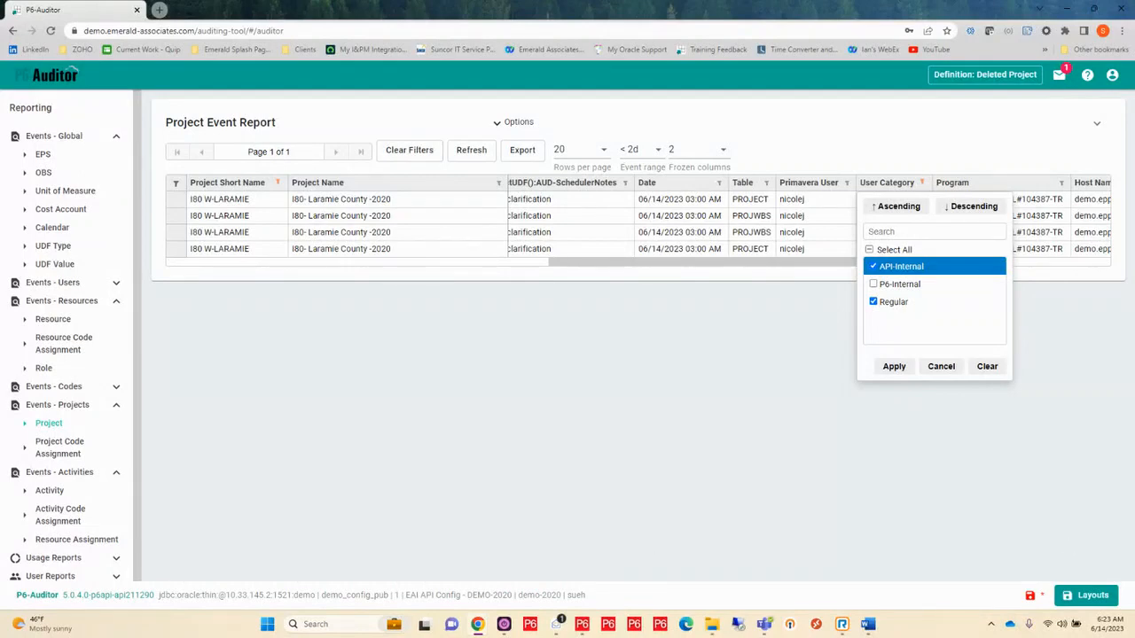
{"action": "left_click", "coordinate": [987, 367]}
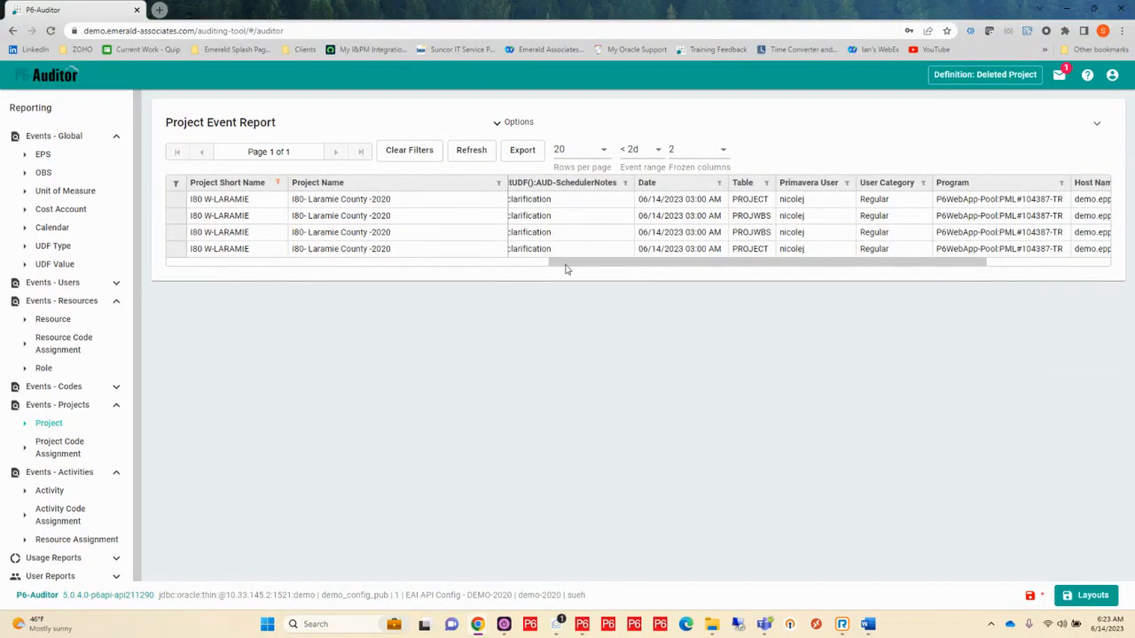
- Hide the BaselineOf, BaselineType and Project Or Baseline columns in the Project Event Report
{"action": "left_click_drag", "start_coordinate": [568, 268], "coordinate": [309, 287]}
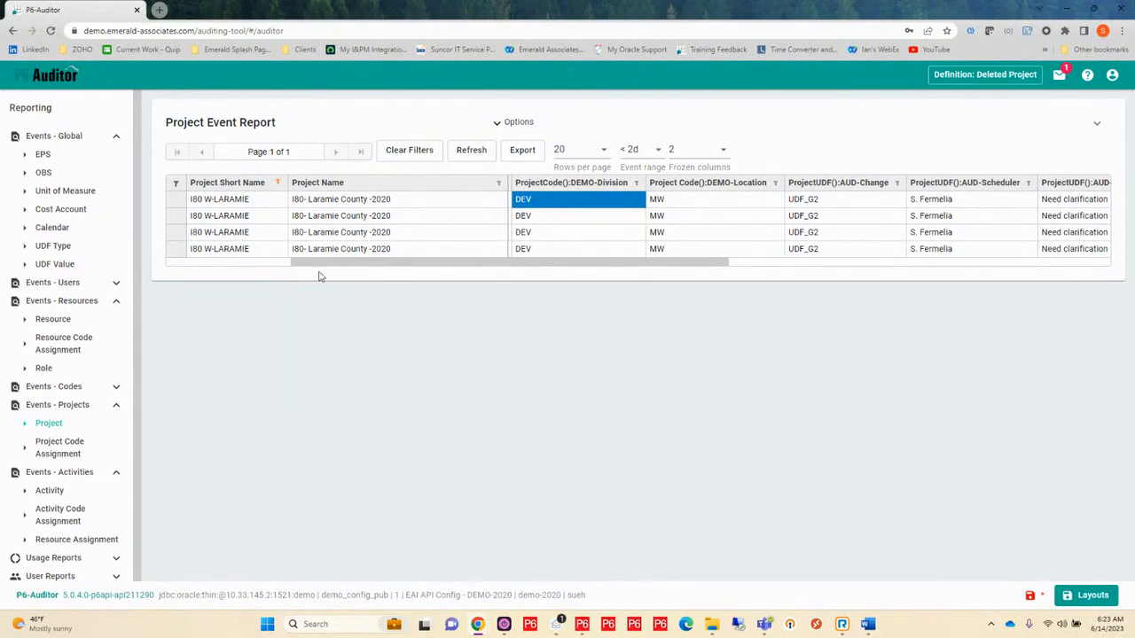
{"action": "left_click_drag", "start_coordinate": [317, 263], "coordinate": [137, 282]}
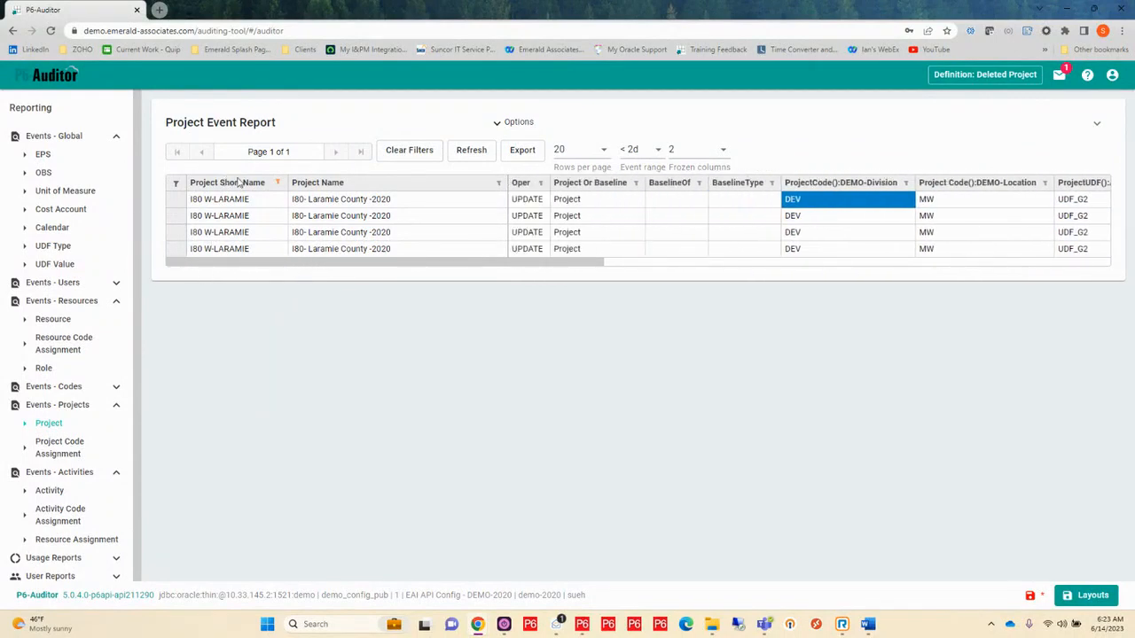
{"action": "left_click", "coordinate": [177, 187]}
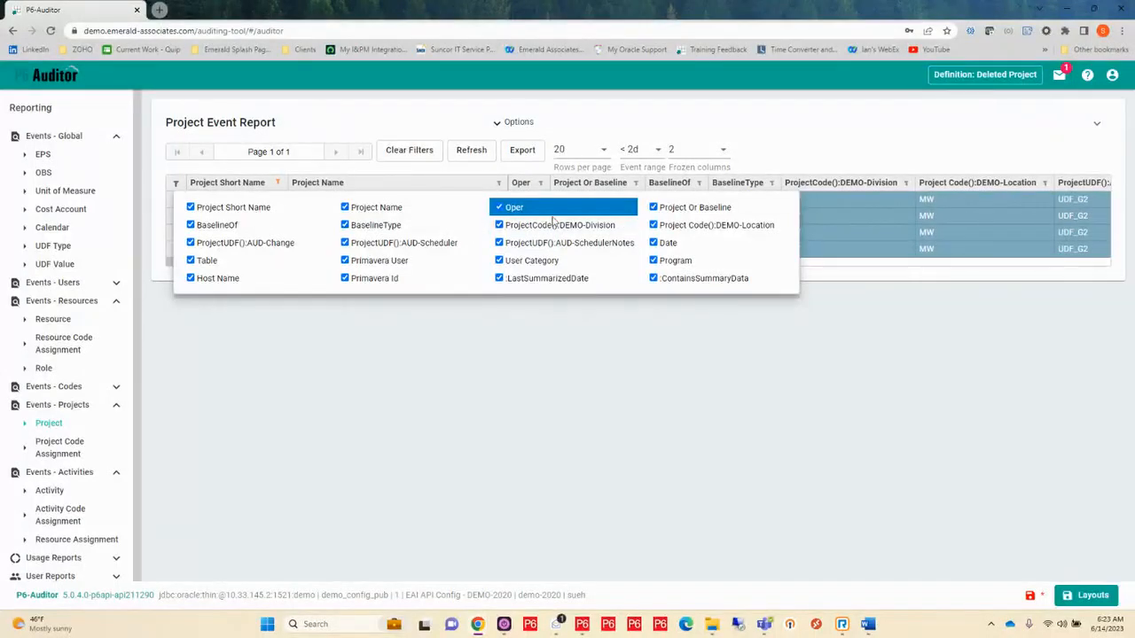
{"action": "left_click", "coordinate": [191, 225]}
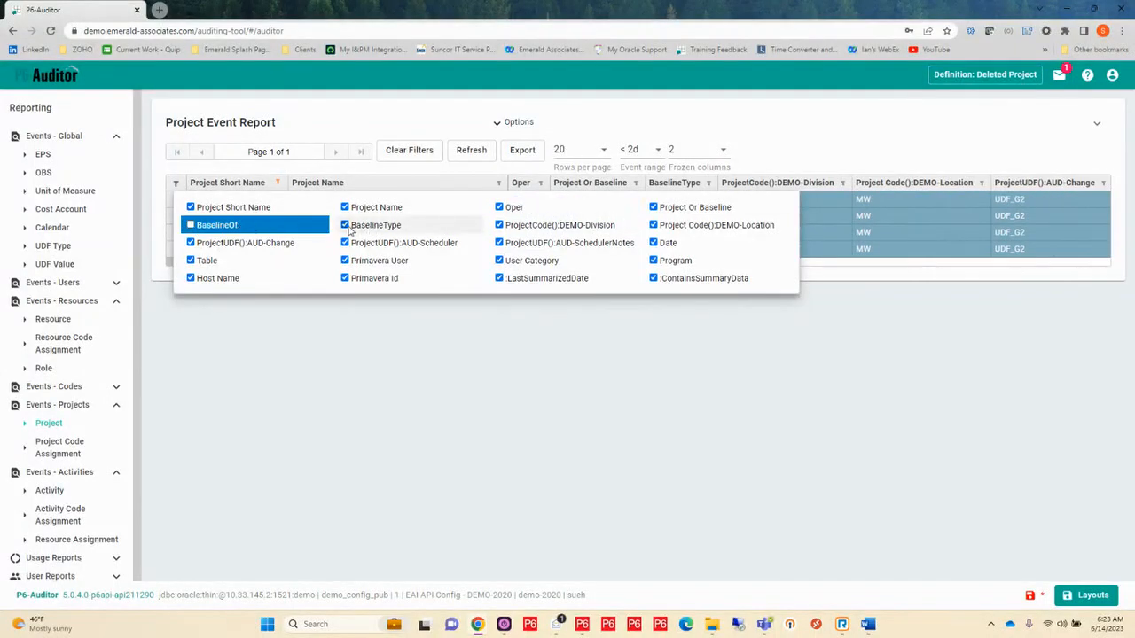
{"action": "left_click", "coordinate": [345, 225]}
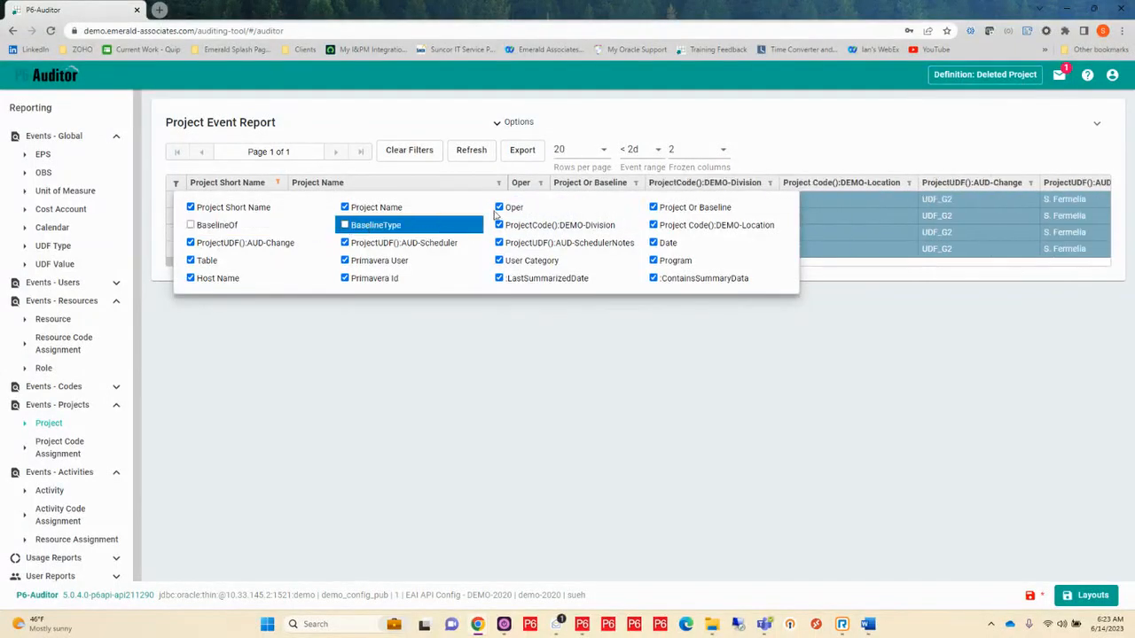
{"action": "left_click", "coordinate": [654, 208]}
{"action": "left_click", "coordinate": [681, 402]}
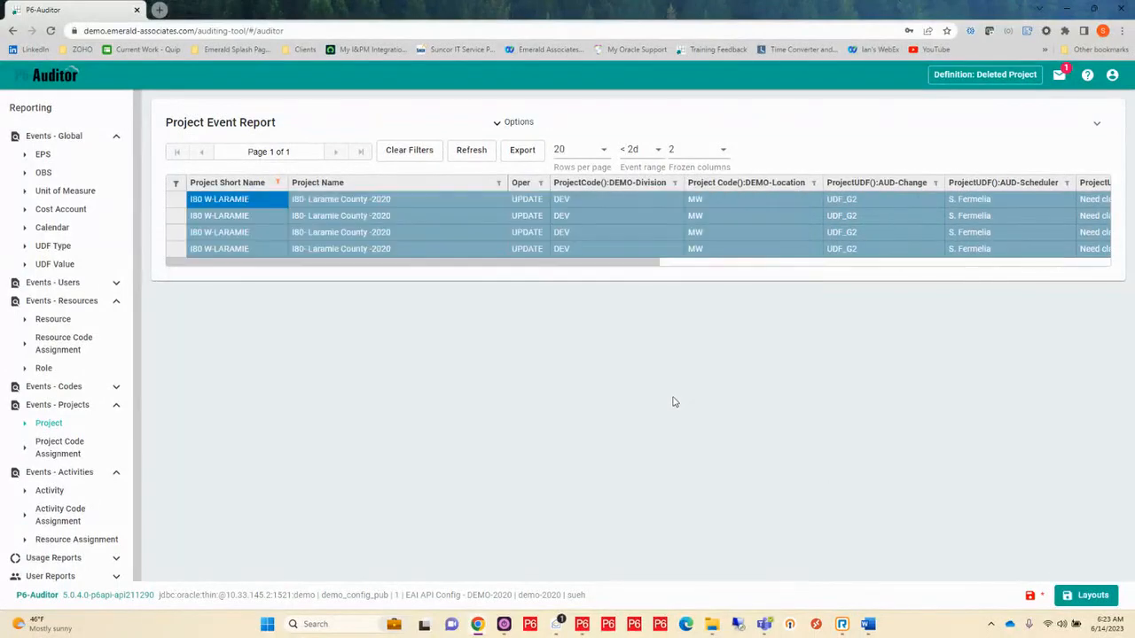
{"action": "left_click", "coordinate": [639, 217]}
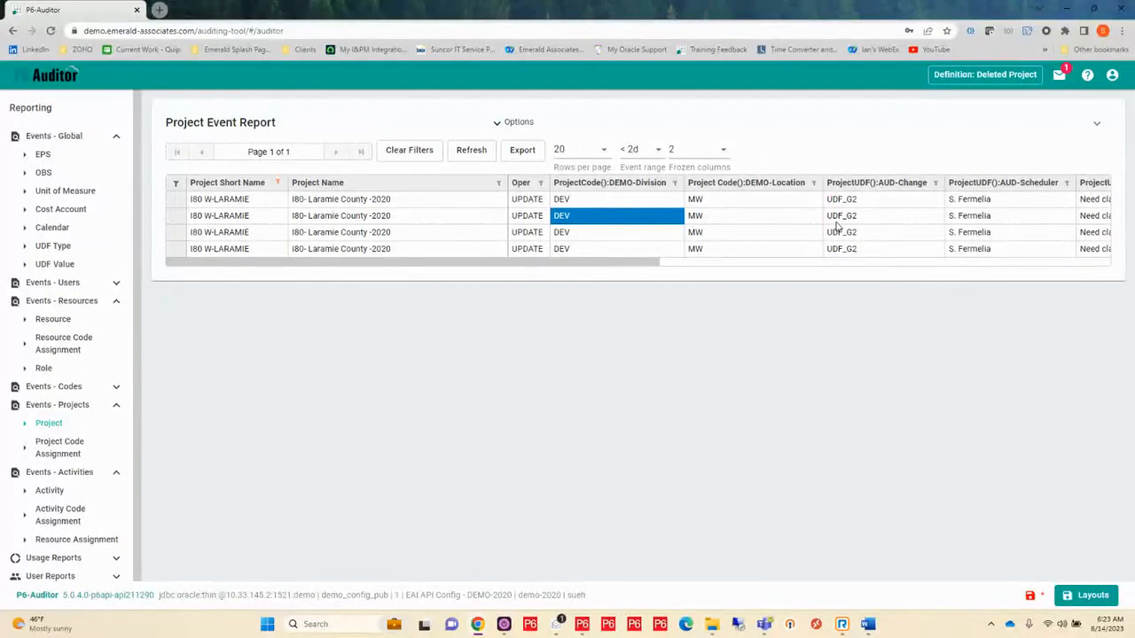
- Save the report setup as a new layout named "Code and UDF Audit" with Team permission level, shared with the EAI Admin team
{"action": "left_click", "coordinate": [1086, 595]}
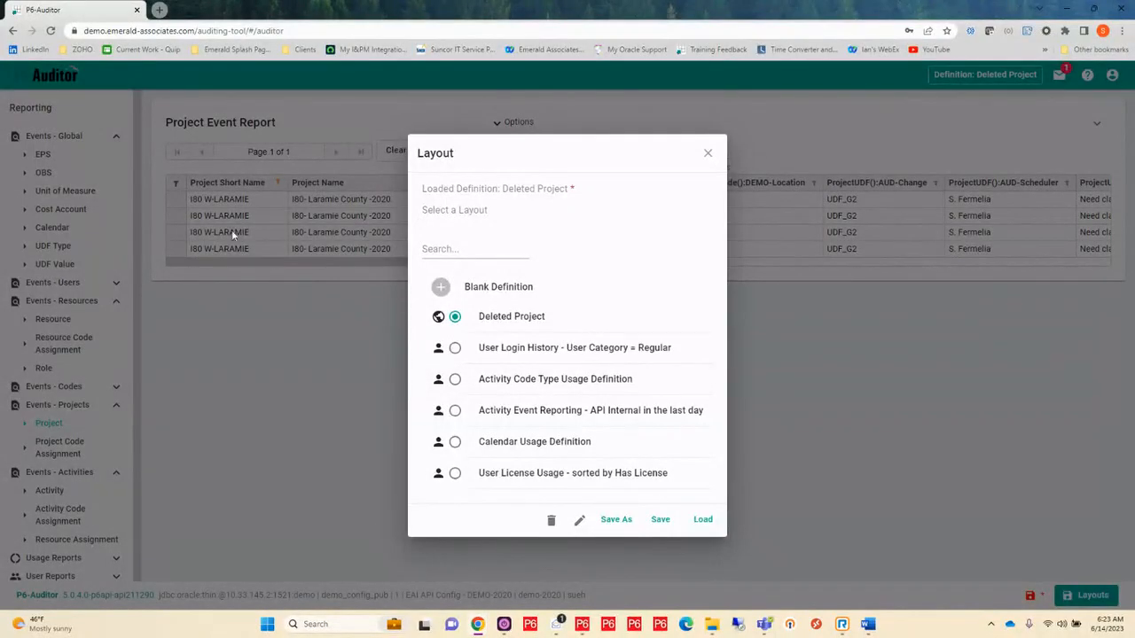
{"action": "left_click", "coordinate": [616, 521]}
{"action": "left_click", "coordinate": [502, 289]}
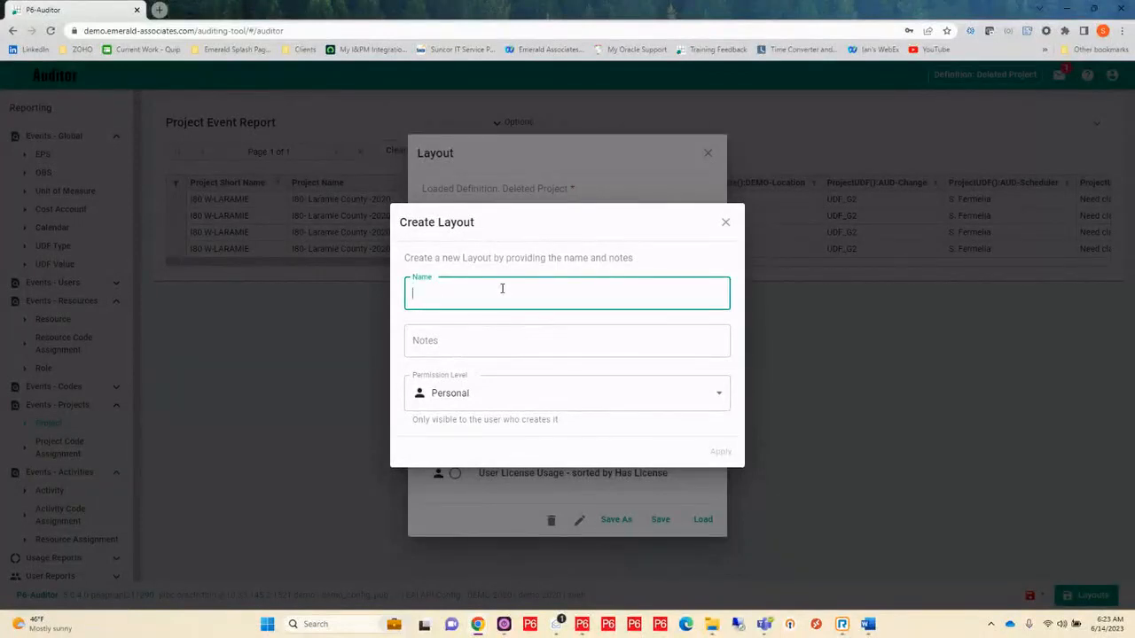
{"action": "type", "text": "Code and UDF Audit"}
{"action": "left_click", "coordinate": [714, 396]}
{"action": "left_click", "coordinate": [559, 417]}
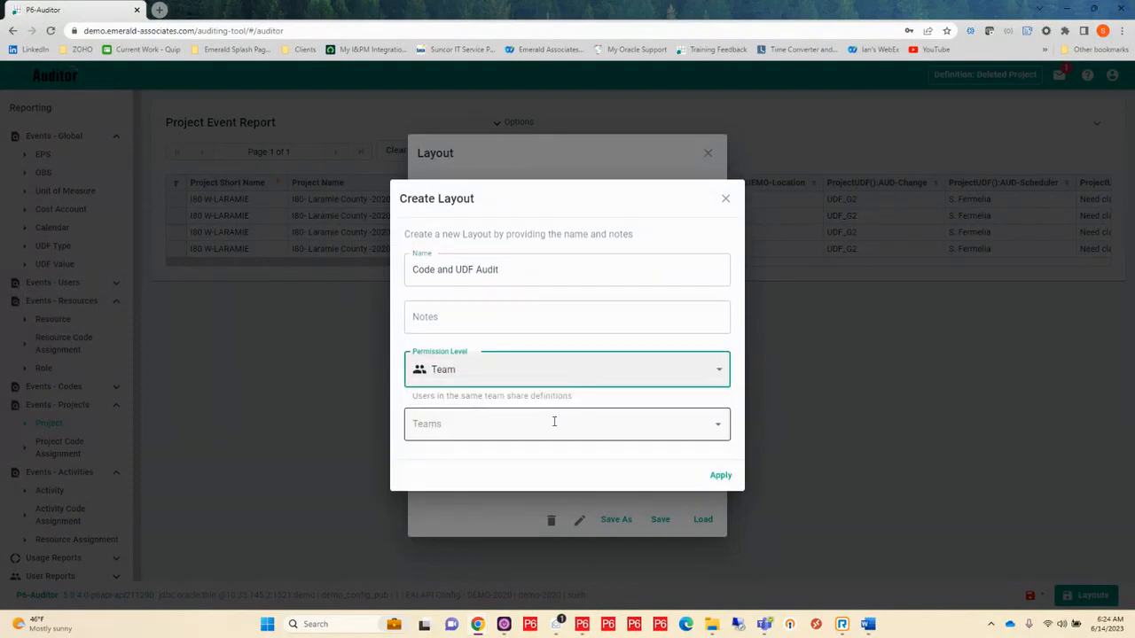
{"action": "left_click", "coordinate": [719, 429]}
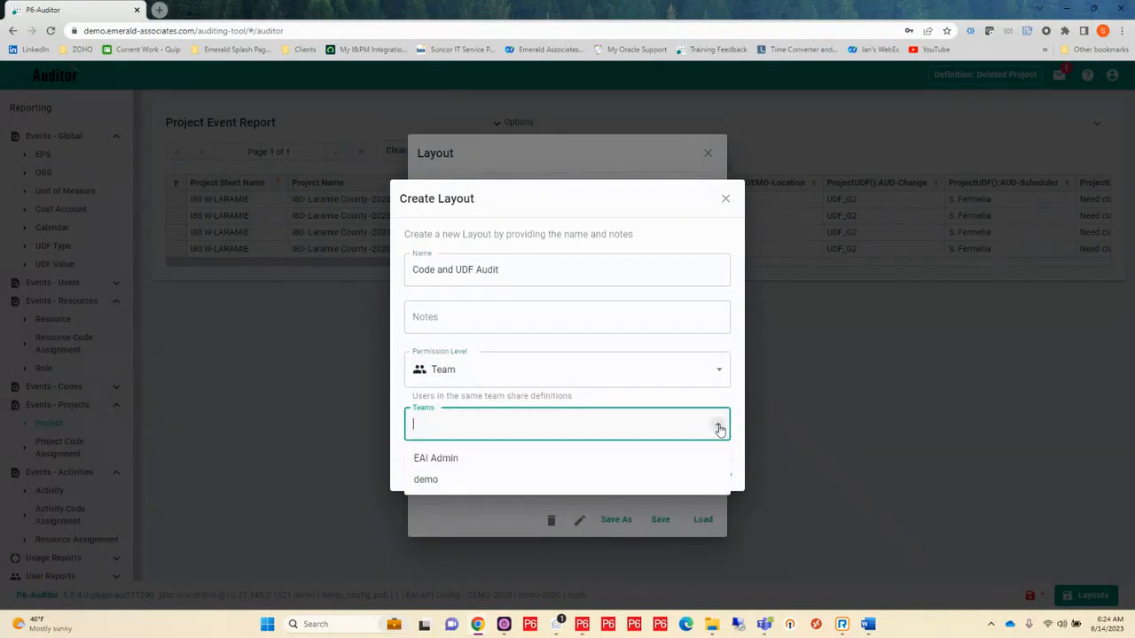
{"action": "left_click", "coordinate": [462, 461]}
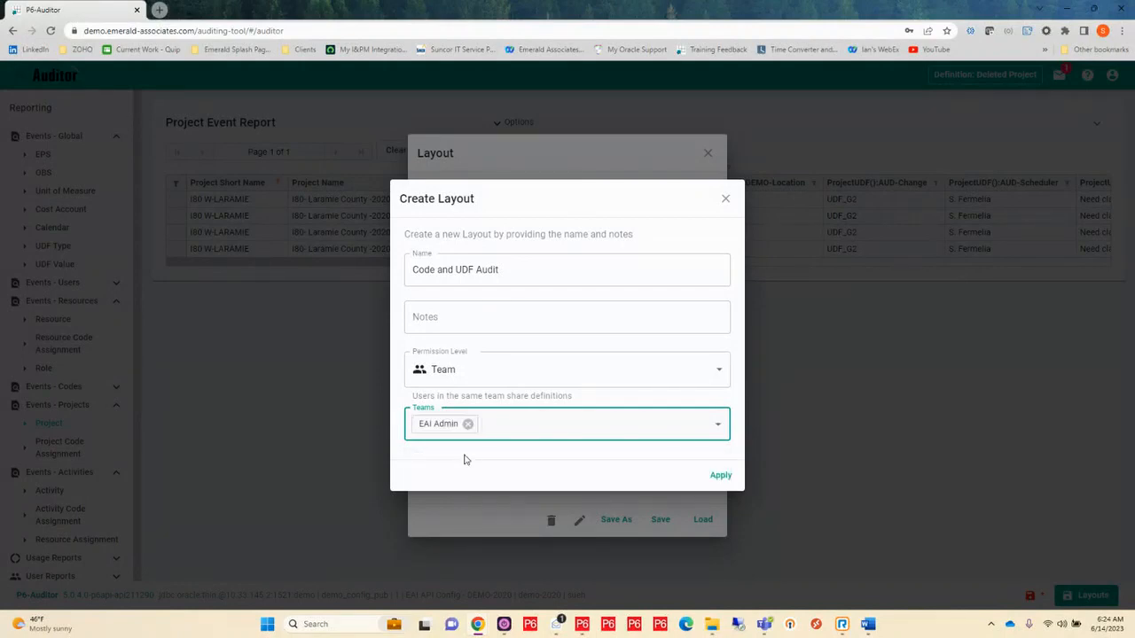
{"action": "left_click", "coordinate": [720, 477]}
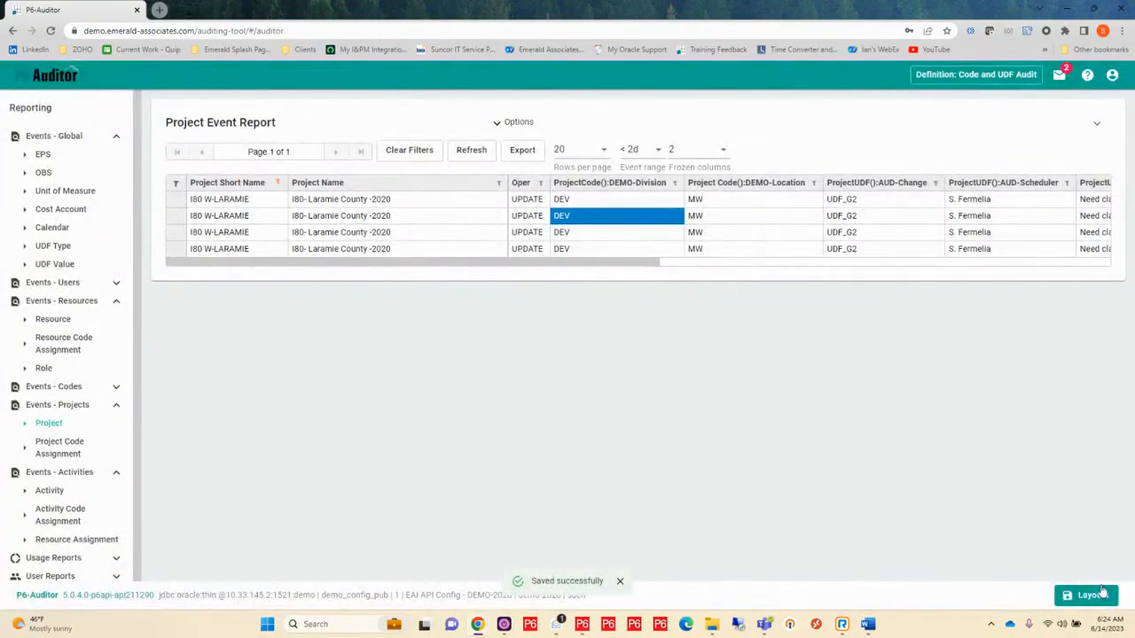
- Review the permission levels of the saved layouts and load the "Deleted Project" layout
{"action": "left_click", "coordinate": [1100, 595]}
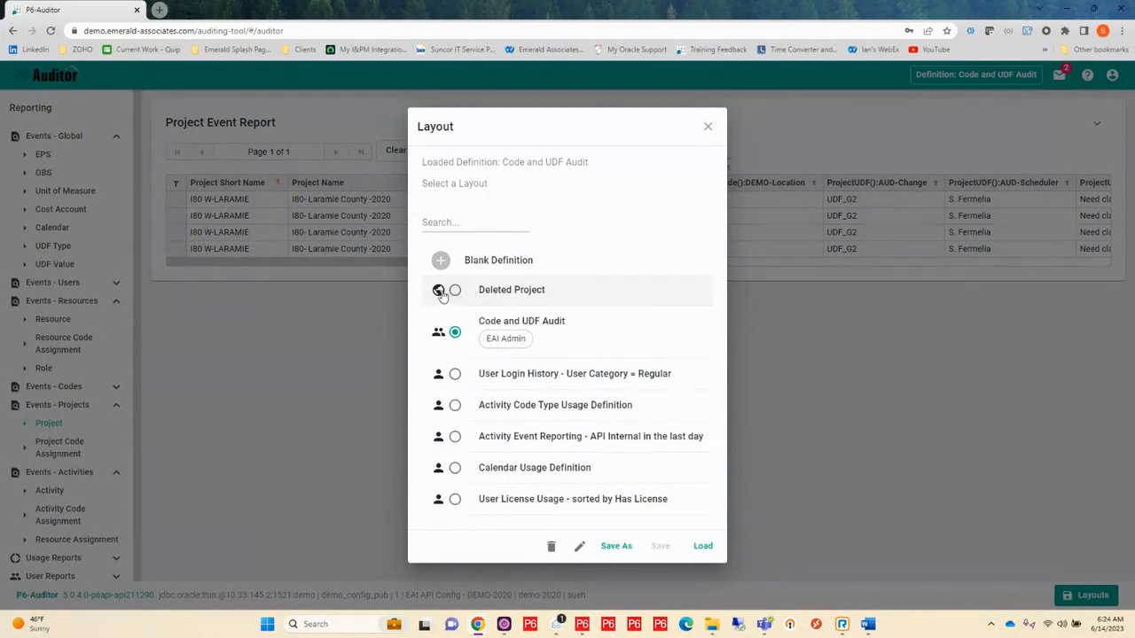
{"action": "mouse_move", "coordinate": [440, 295]}
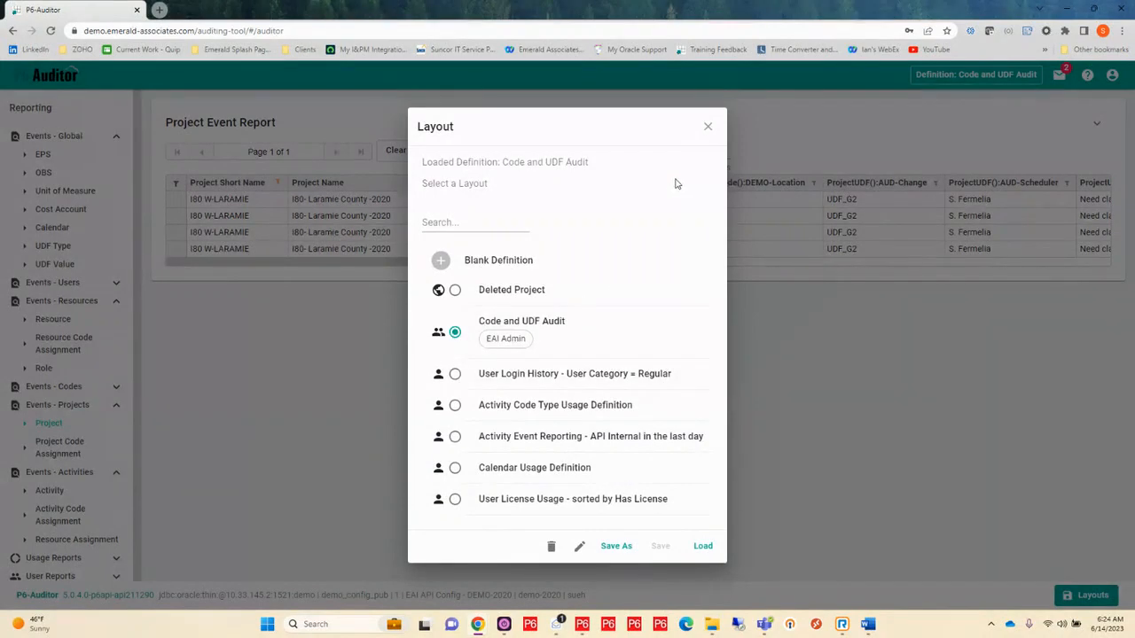
{"action": "left_click", "coordinate": [514, 292]}
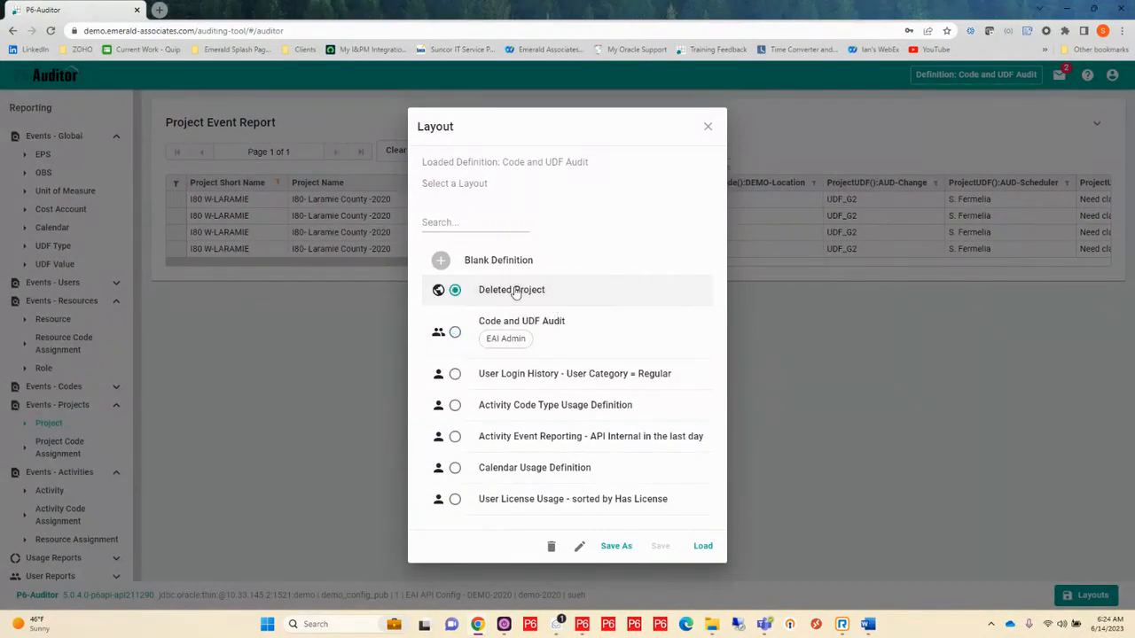
{"action": "left_click", "coordinate": [704, 547]}
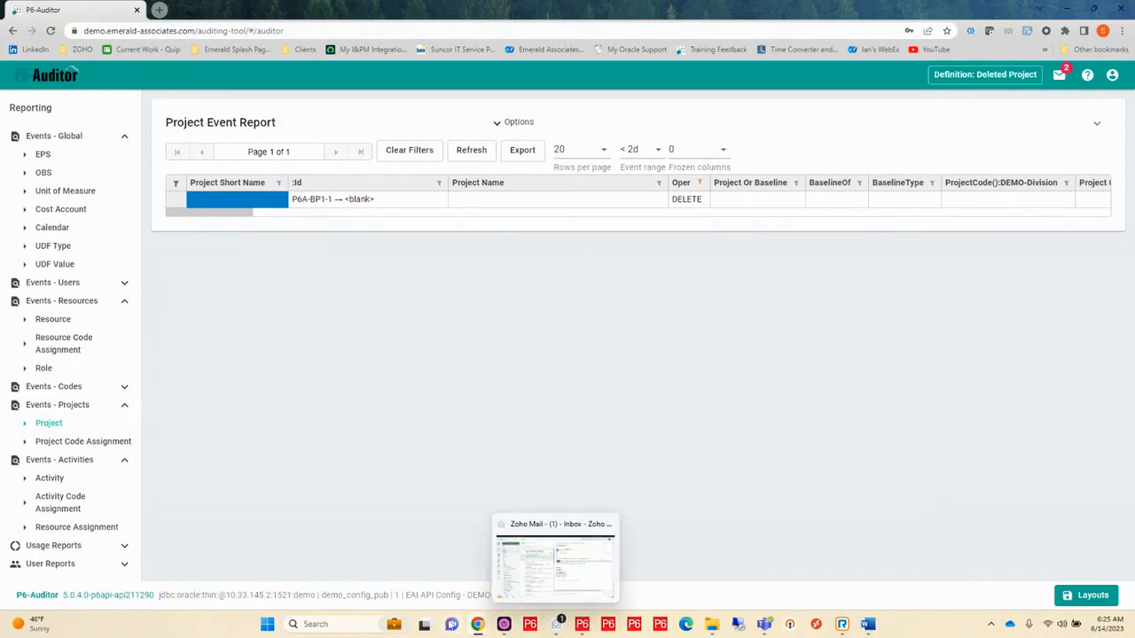
- Switch to Primavera P6 Professional, show the activities of the ACTCODEMISSING project and hide the activity detail window
{"action": "left_click", "coordinate": [581, 625]}
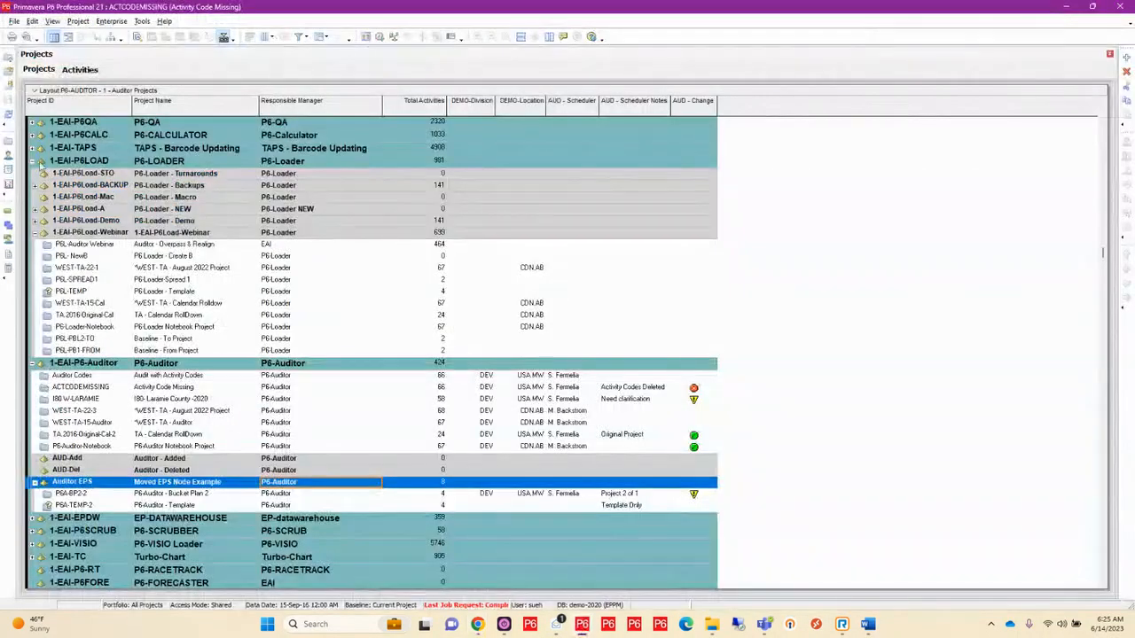
{"action": "left_click", "coordinate": [80, 70]}
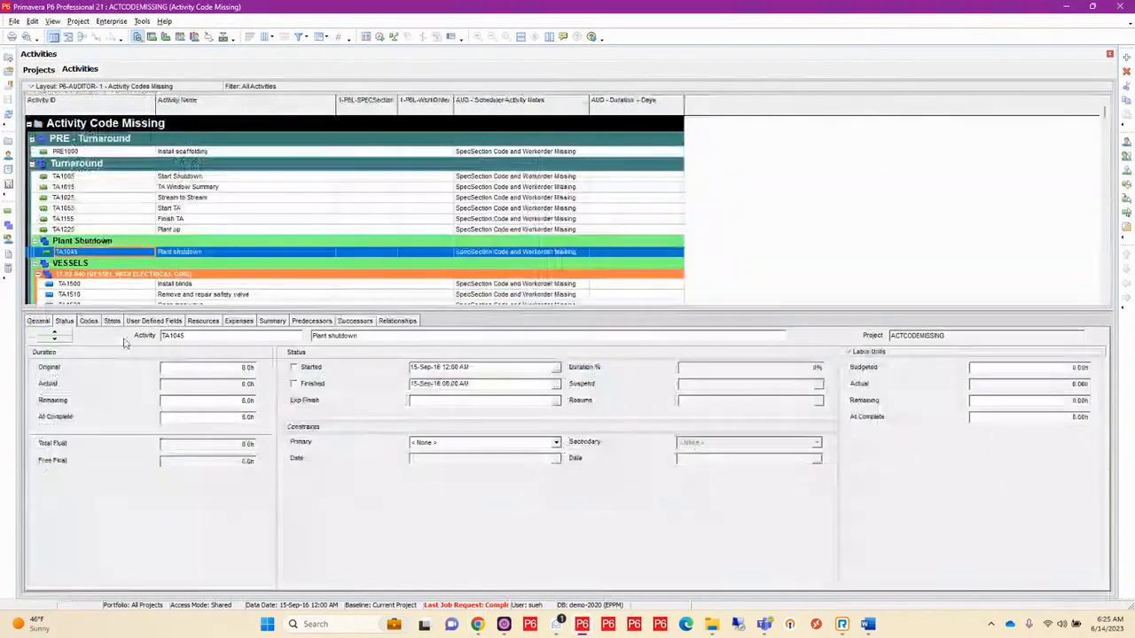
{"action": "right_click", "coordinate": [668, 321]}
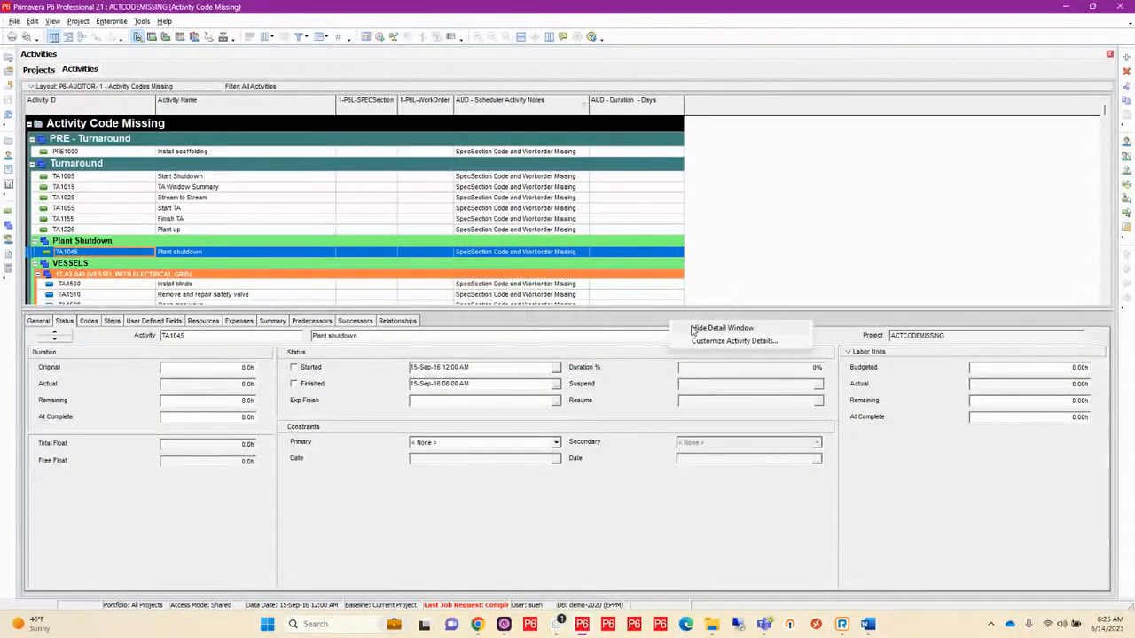
{"action": "left_click", "coordinate": [696, 326]}
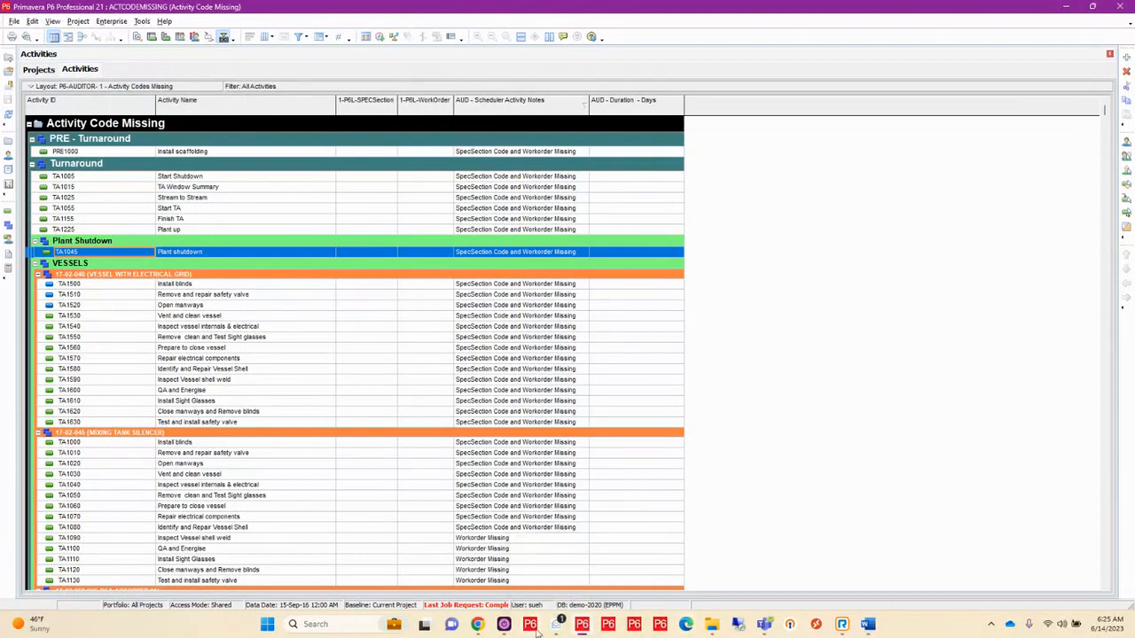
- Examine the project-level activity codes and their definitions for the ACTCODEMISSING project, and close the definitions
{"action": "mouse_move", "coordinate": [478, 626]}
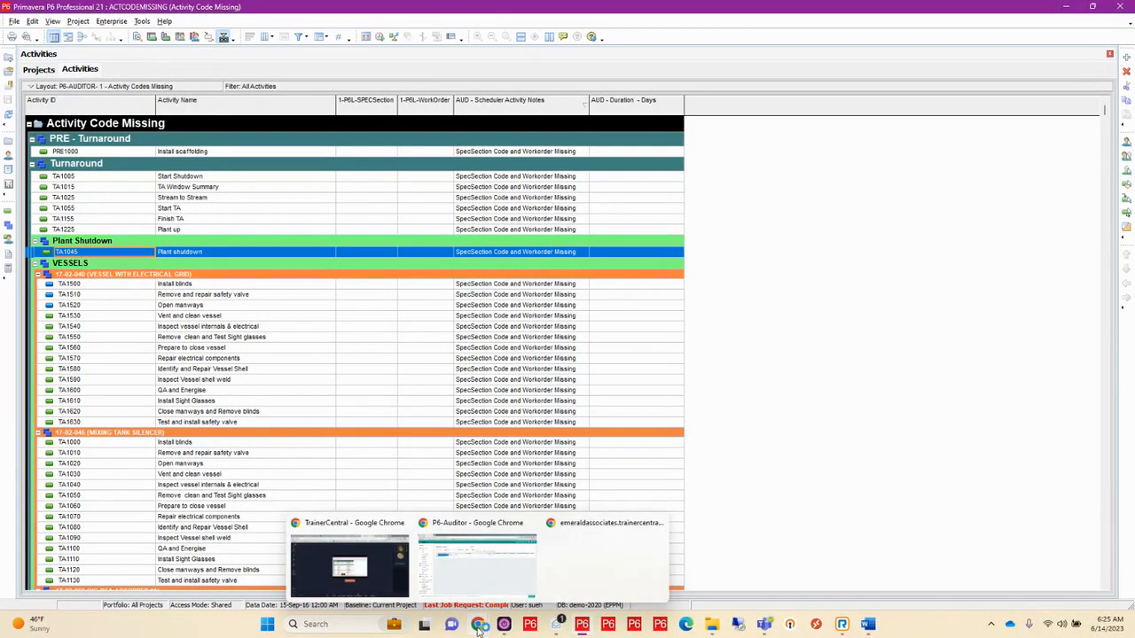
{"action": "left_click", "coordinate": [110, 22]}
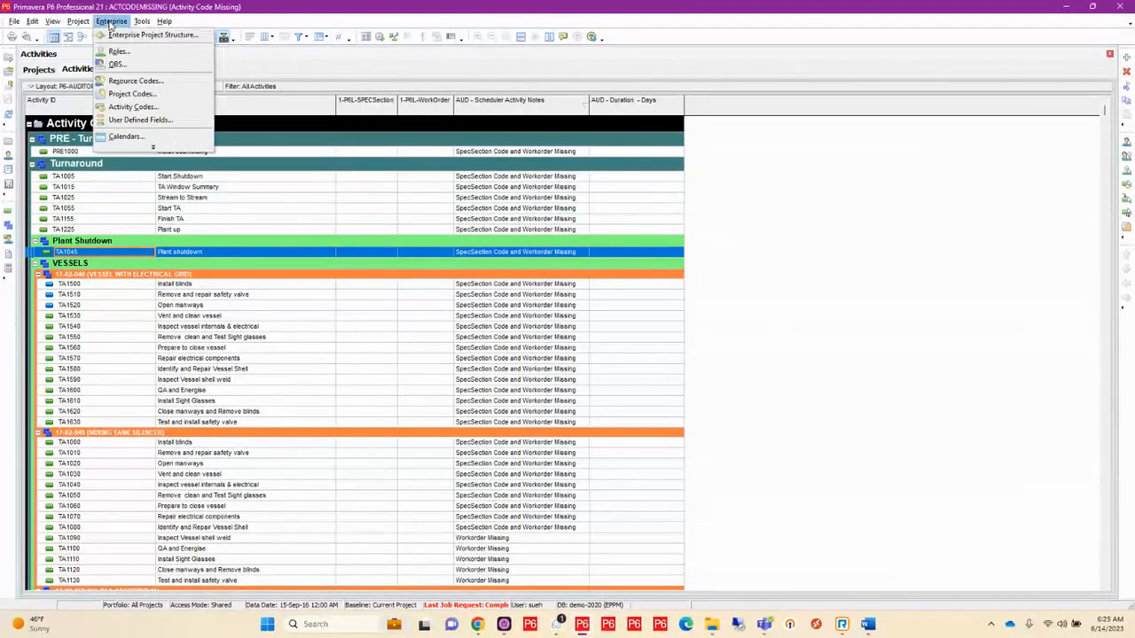
{"action": "left_click", "coordinate": [131, 108]}
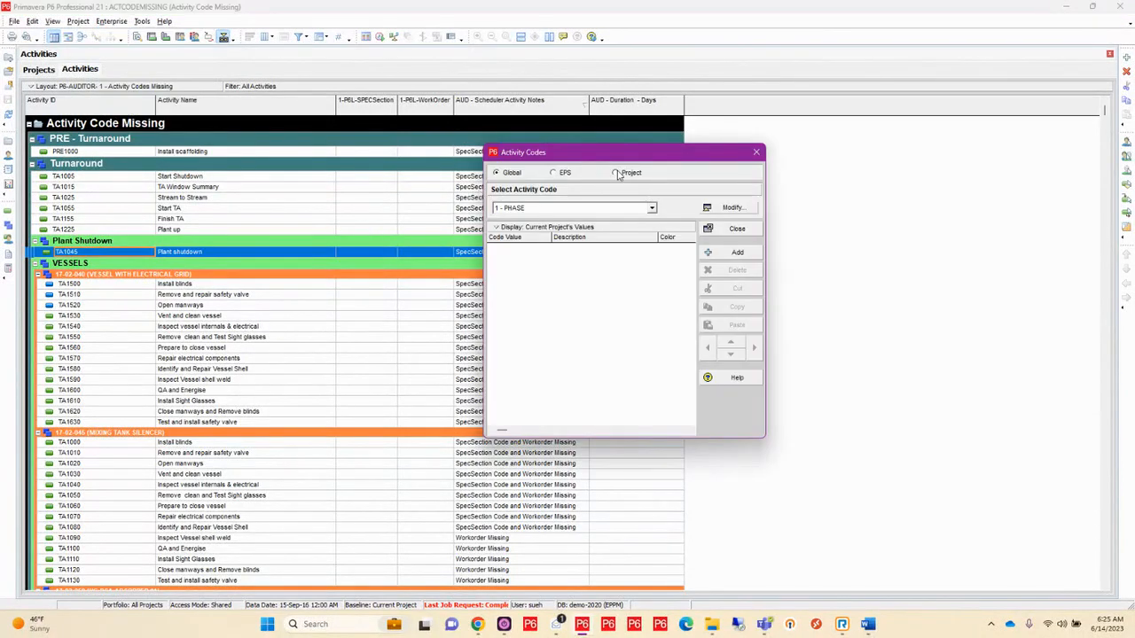
{"action": "left_click", "coordinate": [617, 173]}
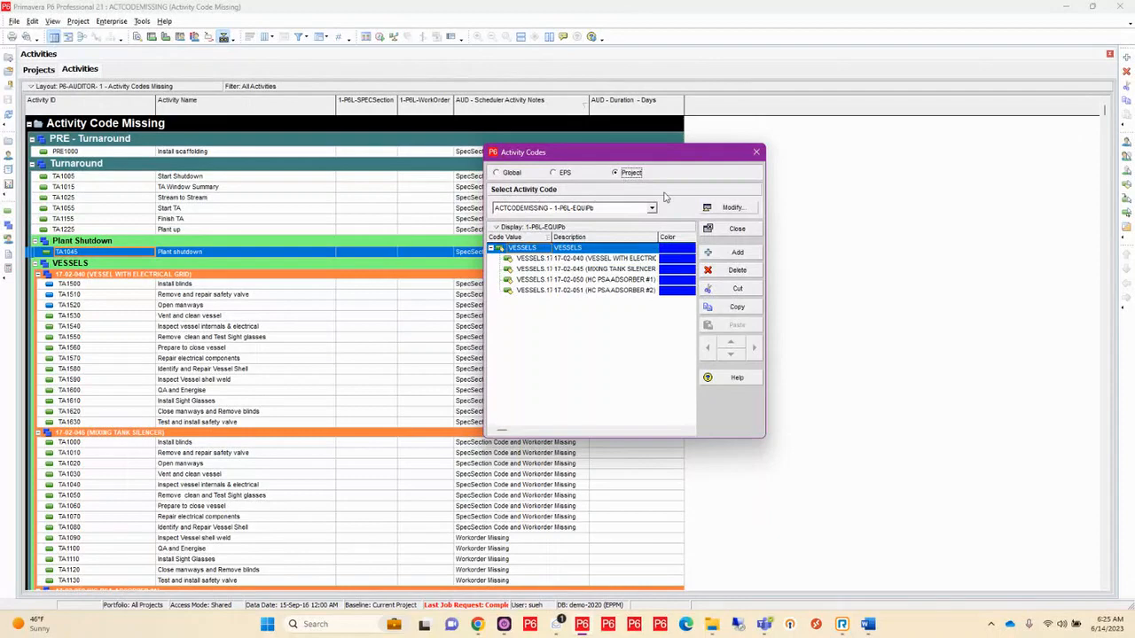
{"action": "left_click", "coordinate": [733, 207]}
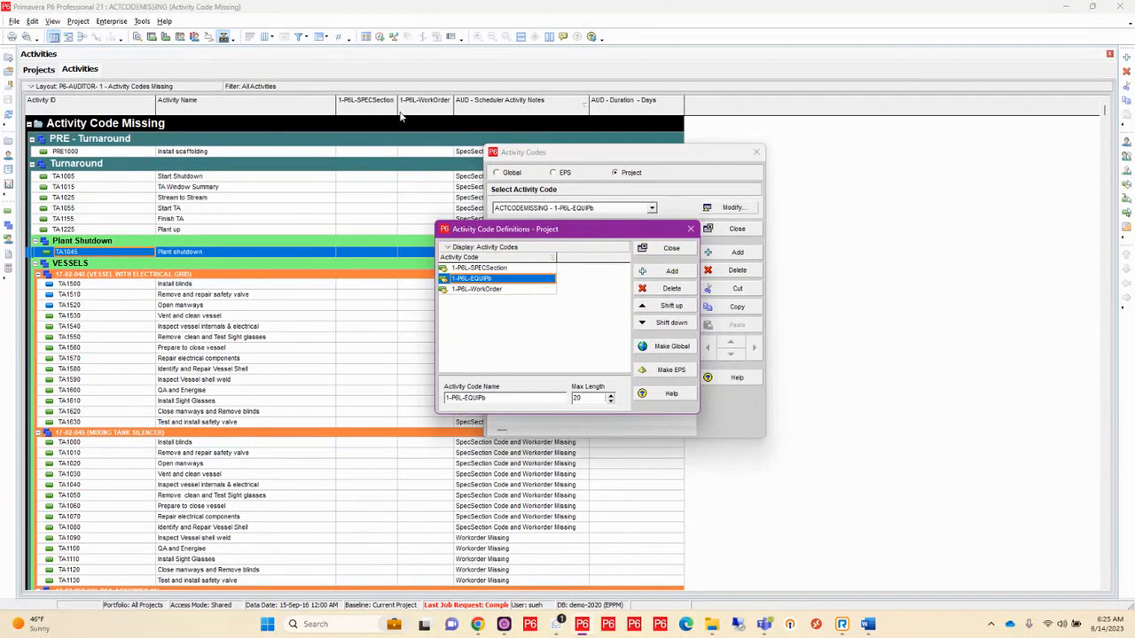
{"action": "left_click", "coordinate": [667, 250]}
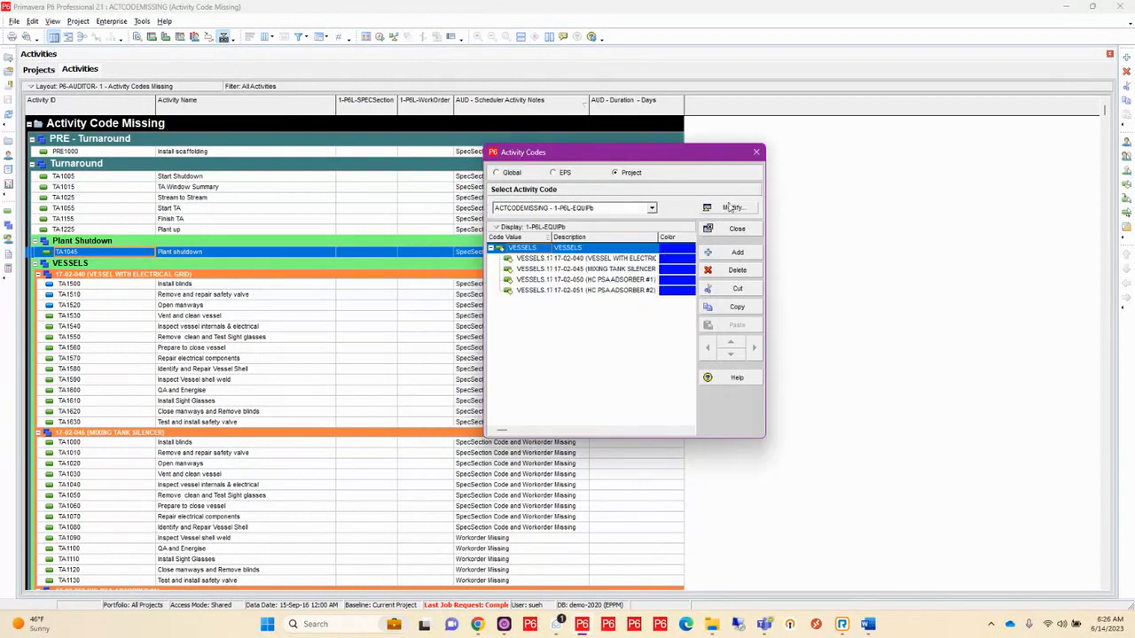
- Close the activity codes window, switch to P6-Auditor in Chrome and open the Activity Code Type event report
{"action": "left_click", "coordinate": [759, 154]}
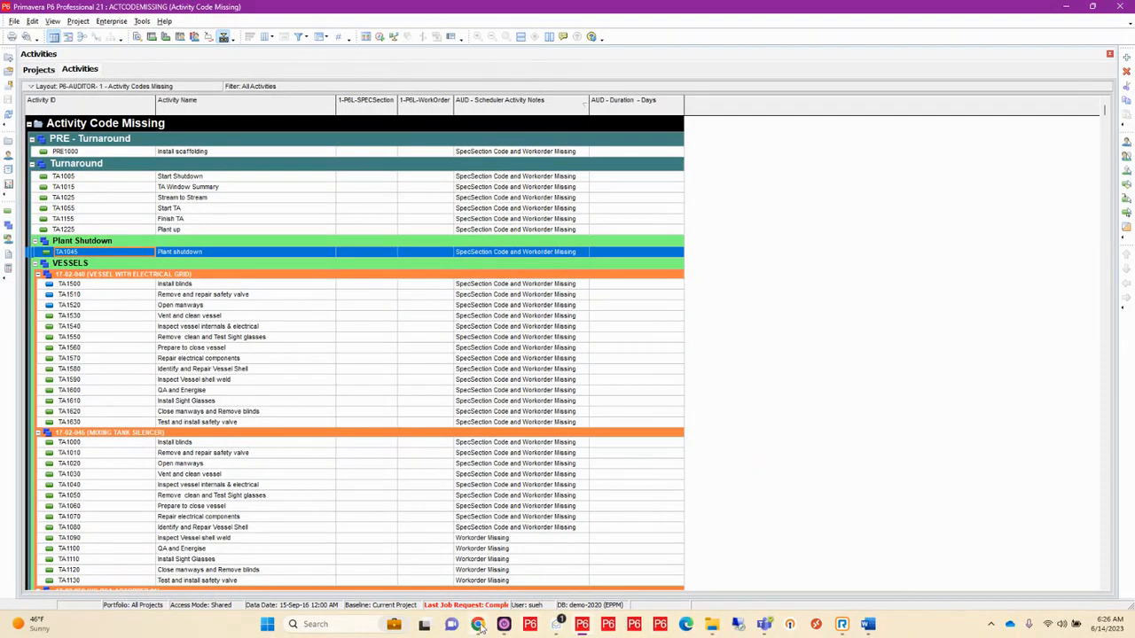
{"action": "mouse_move", "coordinate": [477, 624]}
{"action": "left_click", "coordinate": [501, 576]}
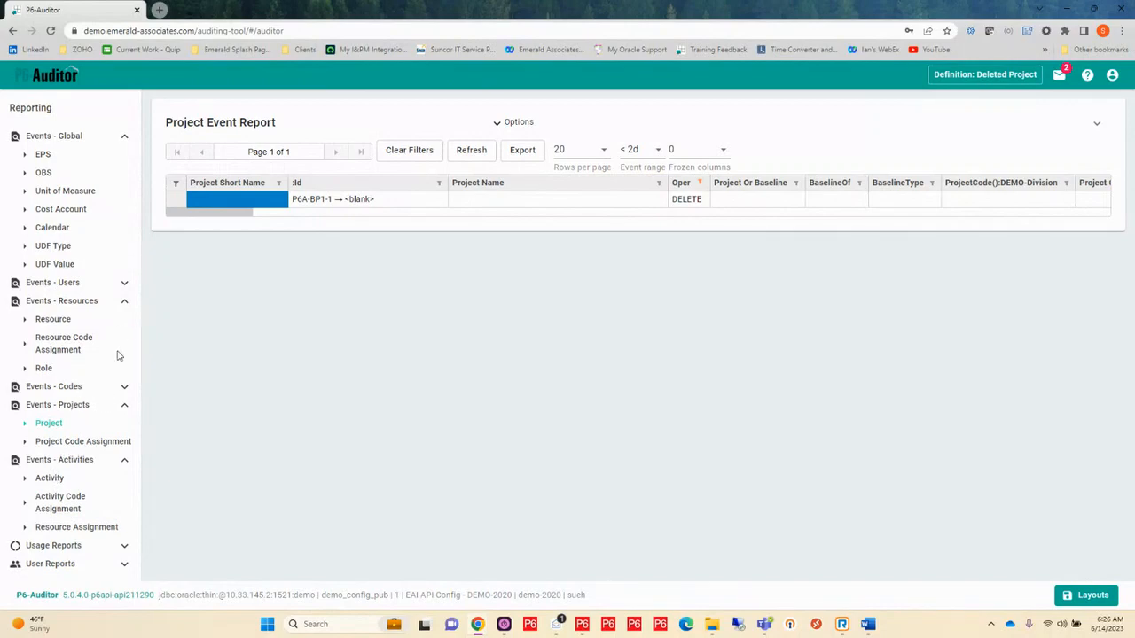
{"action": "left_click", "coordinate": [125, 406]}
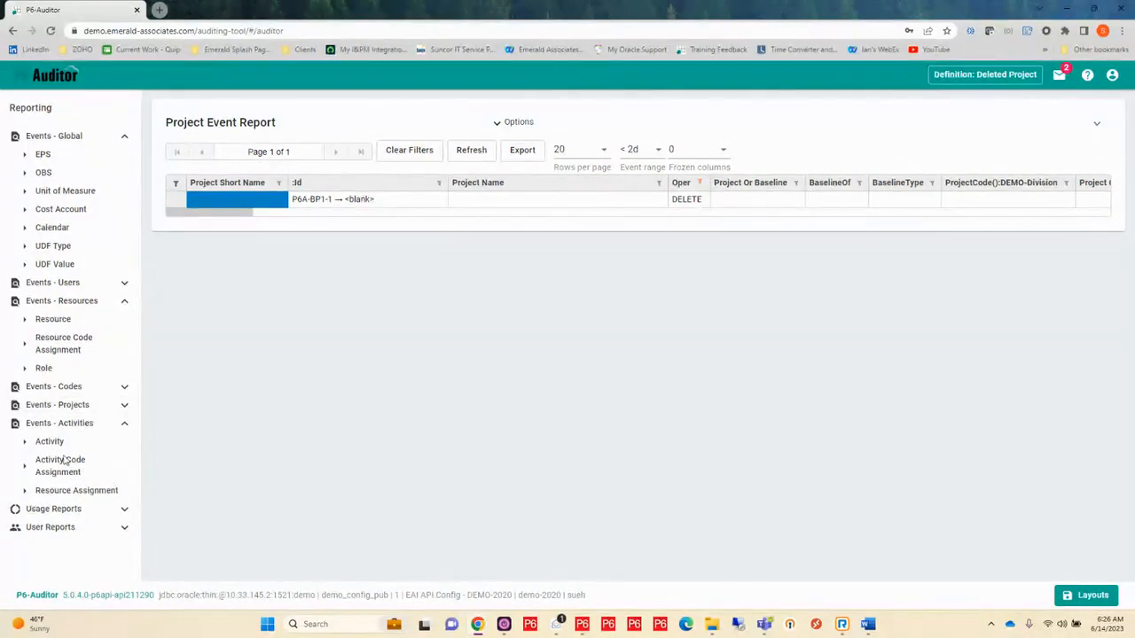
{"action": "left_click", "coordinate": [123, 387]}
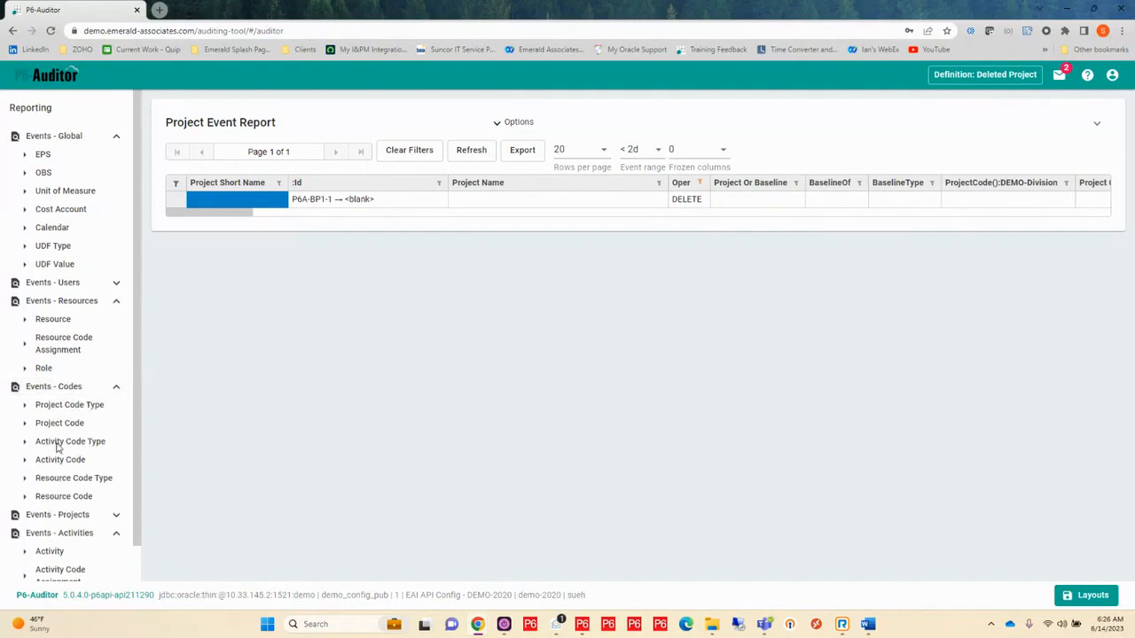
{"action": "left_click", "coordinate": [58, 444]}
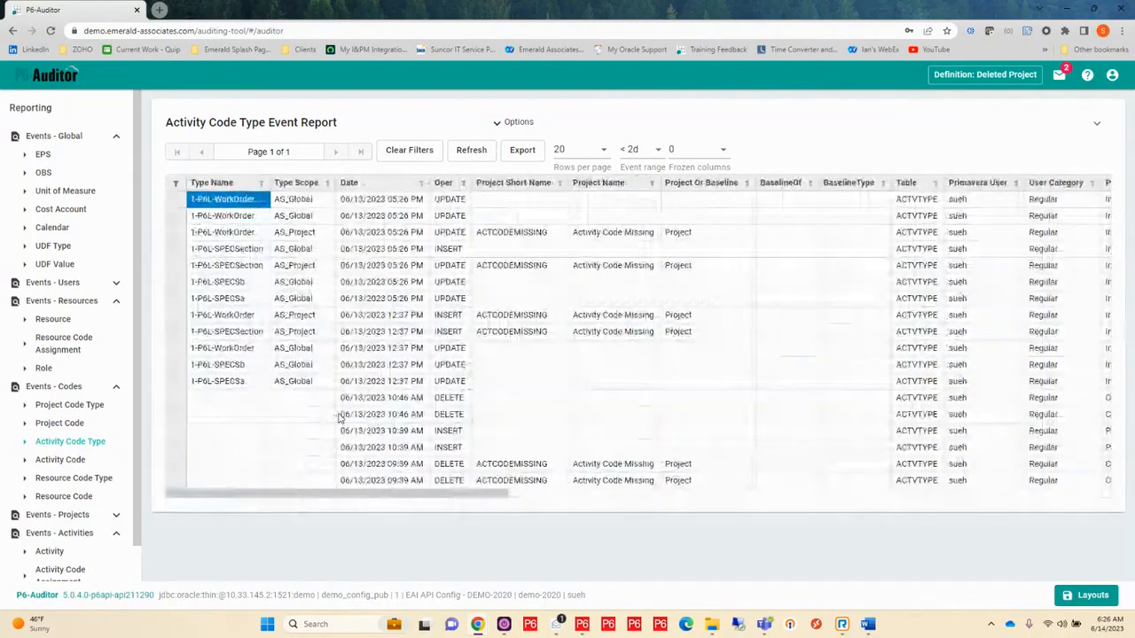
- Filter the Activity Code Type event report to projects whose short name contains "missing"
{"action": "left_click", "coordinate": [462, 184]}
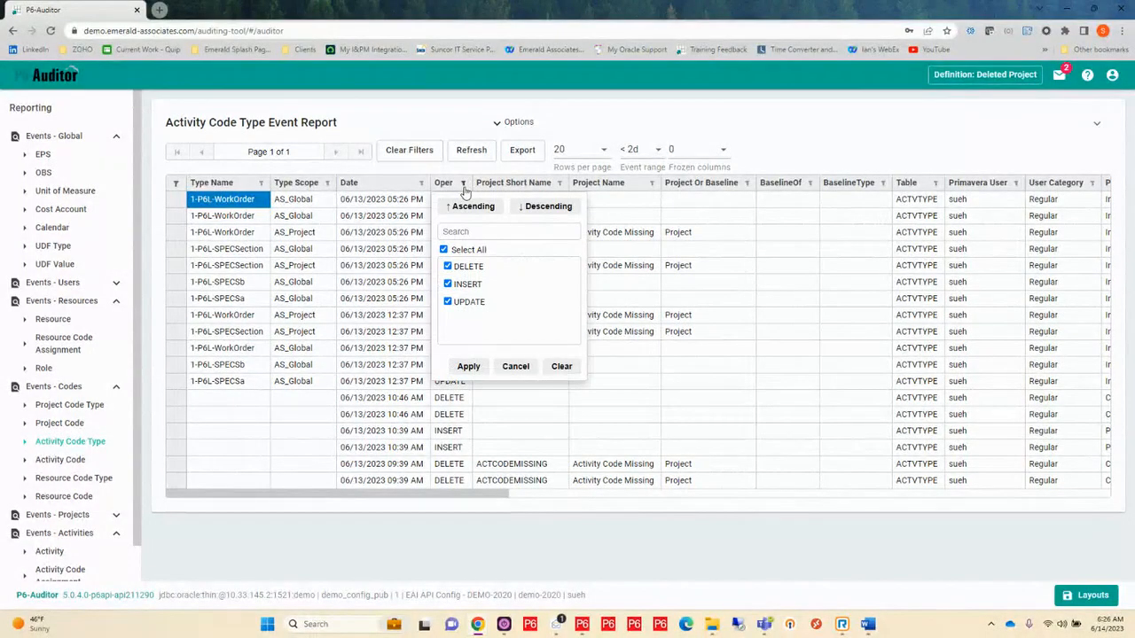
{"action": "left_click", "coordinate": [462, 184]}
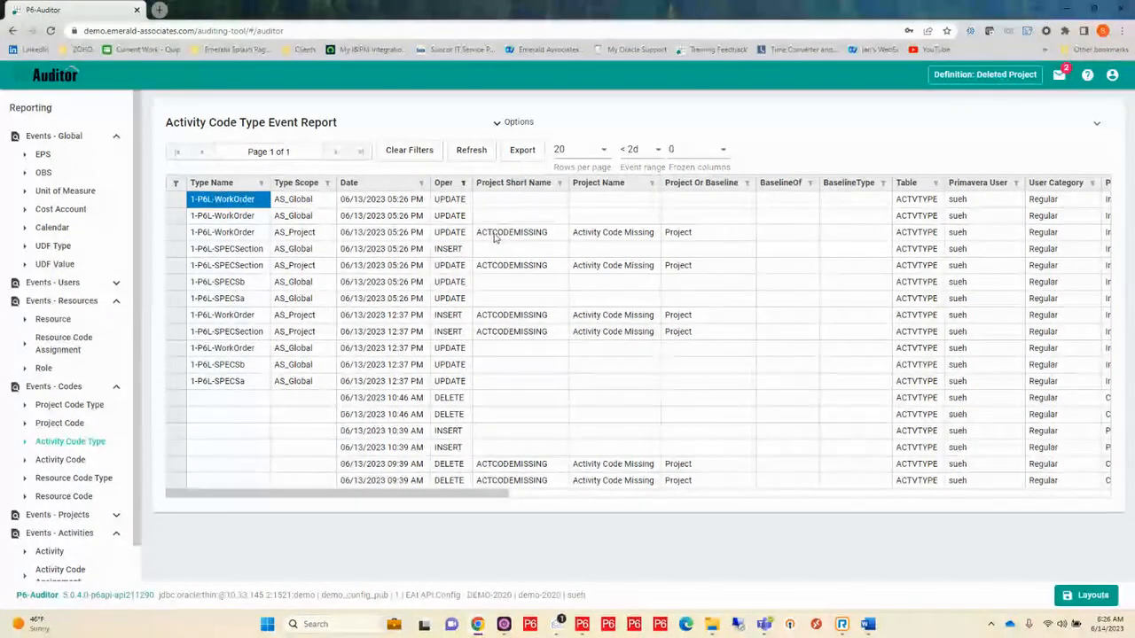
{"action": "left_click", "coordinate": [559, 184]}
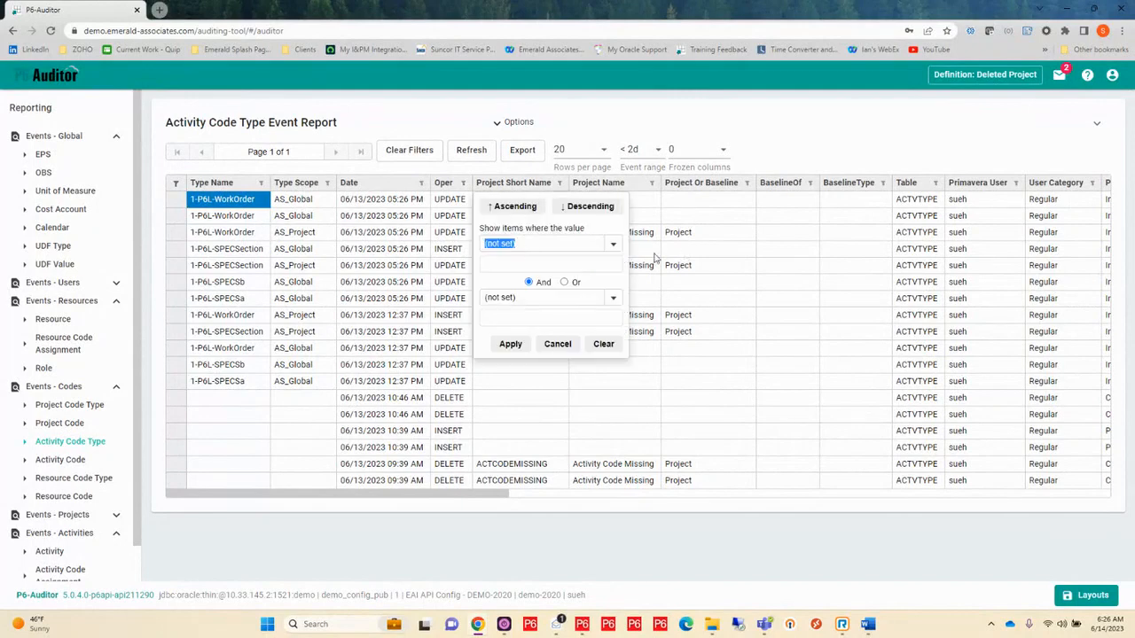
{"action": "left_click", "coordinate": [613, 248]}
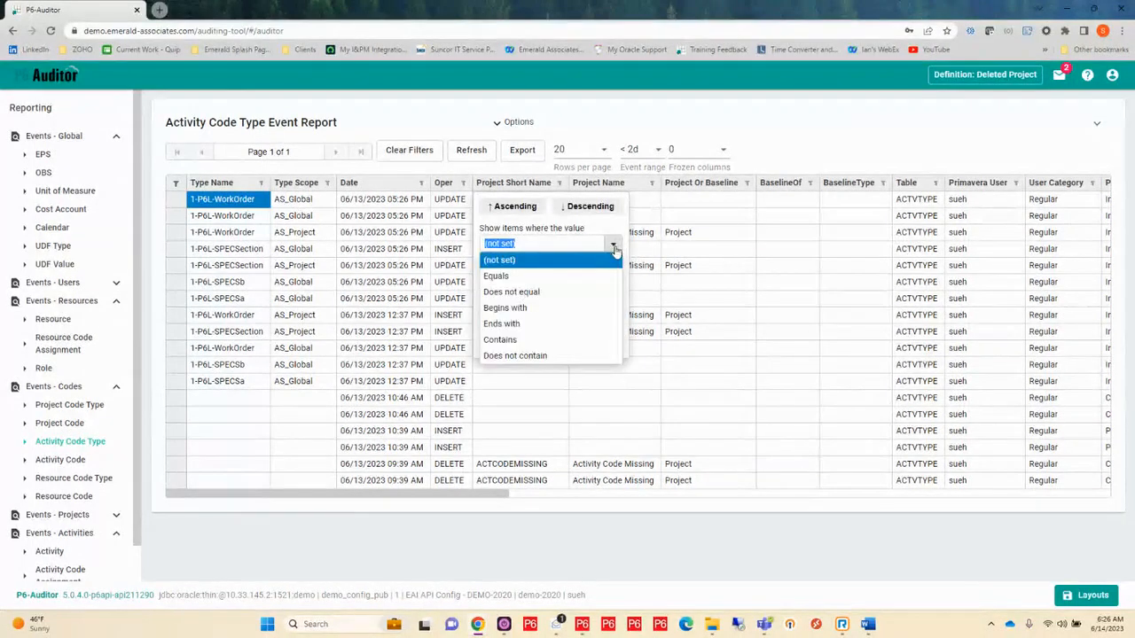
{"action": "left_click", "coordinate": [501, 342]}
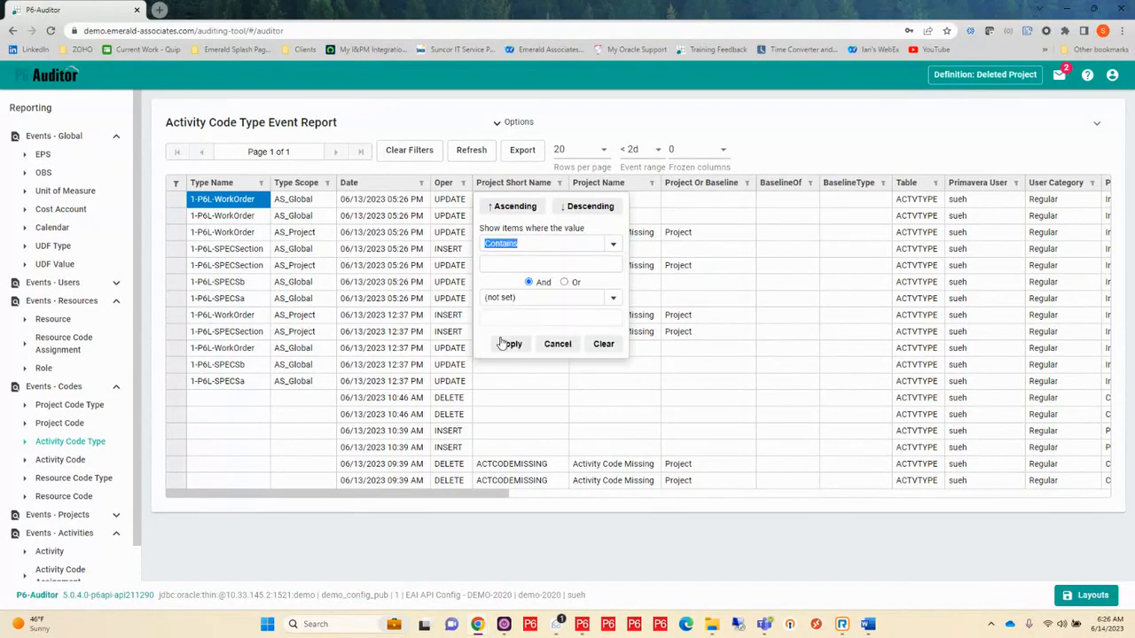
{"action": "left_click", "coordinate": [503, 265]}
{"action": "type", "text": "missing"}
{"action": "left_click", "coordinate": [514, 346]}
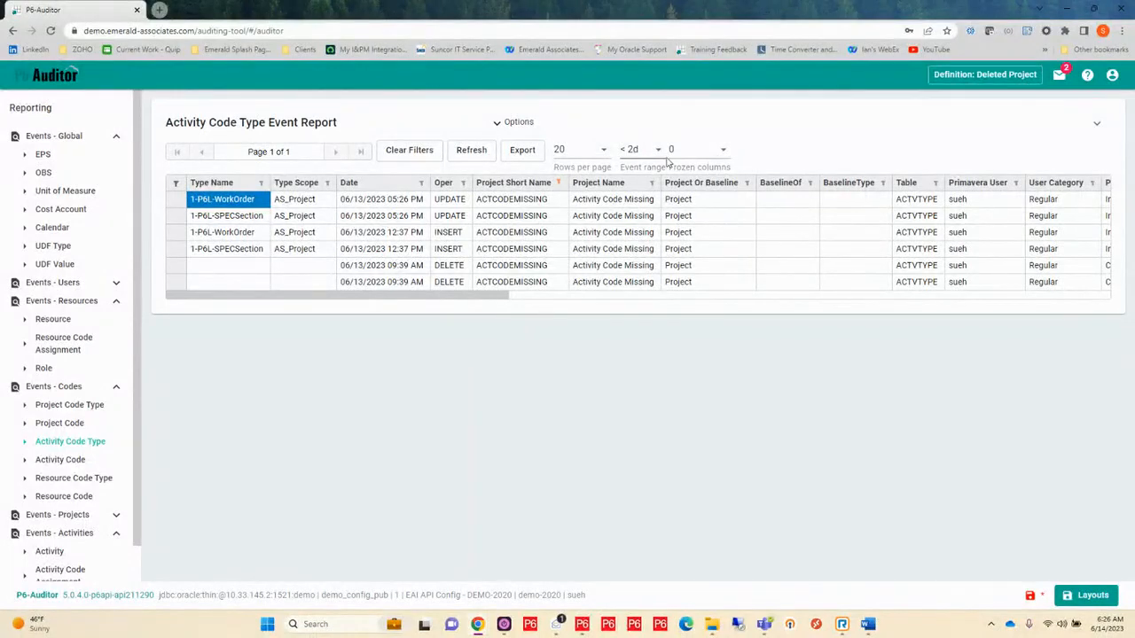
- Freeze the first 5 columns and examine the before and after values of the activity code type events
{"action": "left_click", "coordinate": [722, 163]}
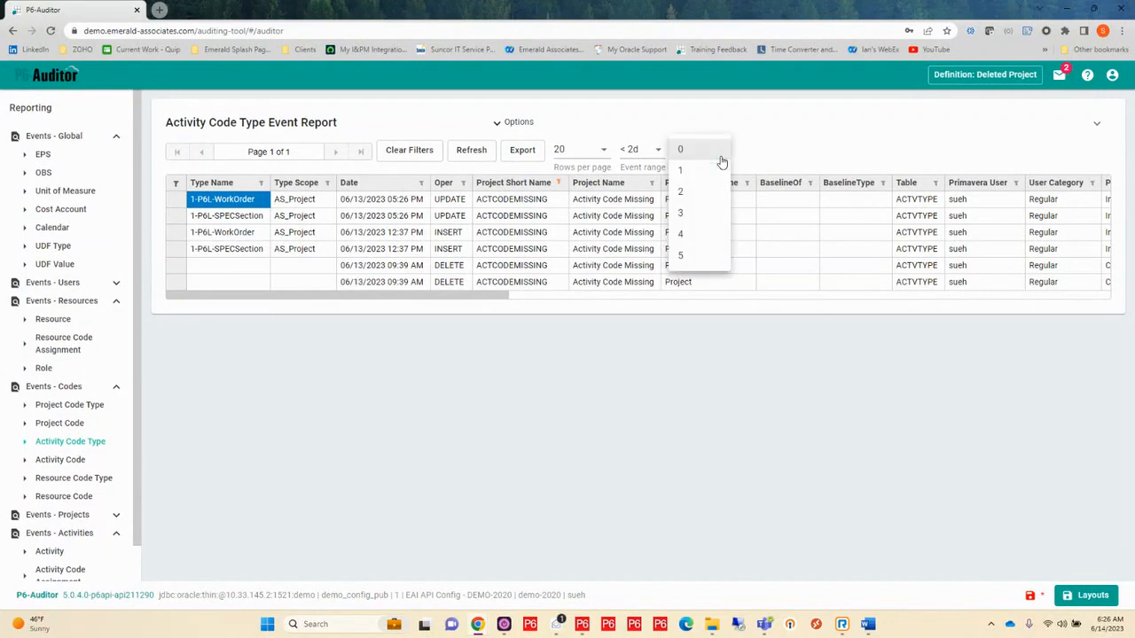
{"action": "left_click", "coordinate": [686, 236]}
{"action": "left_click", "coordinate": [723, 156]}
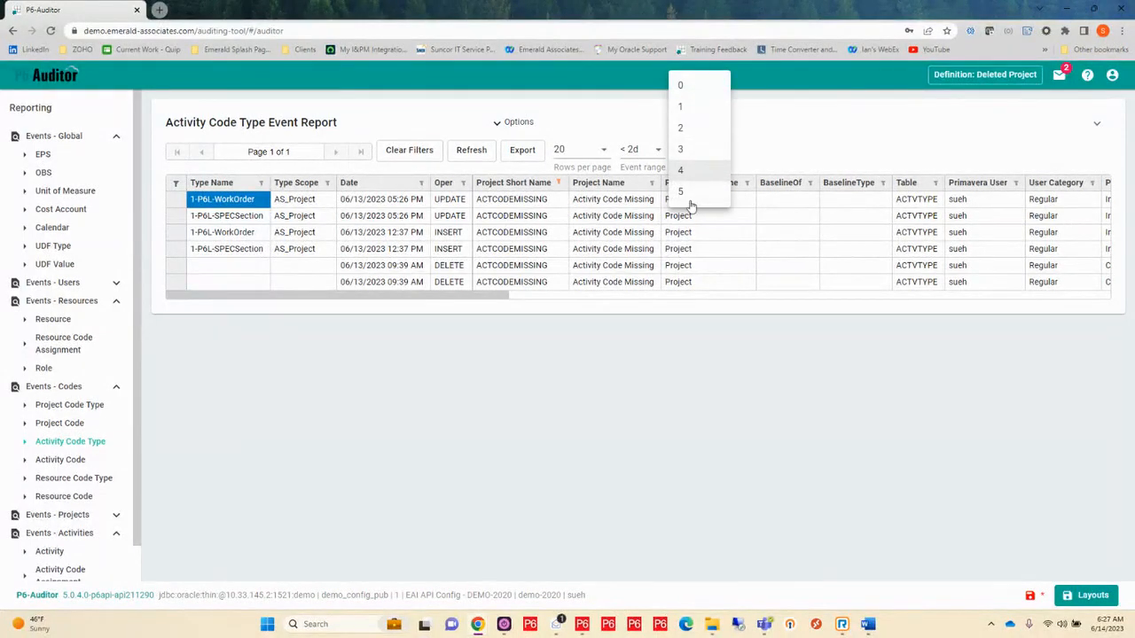
{"action": "left_click", "coordinate": [685, 195]}
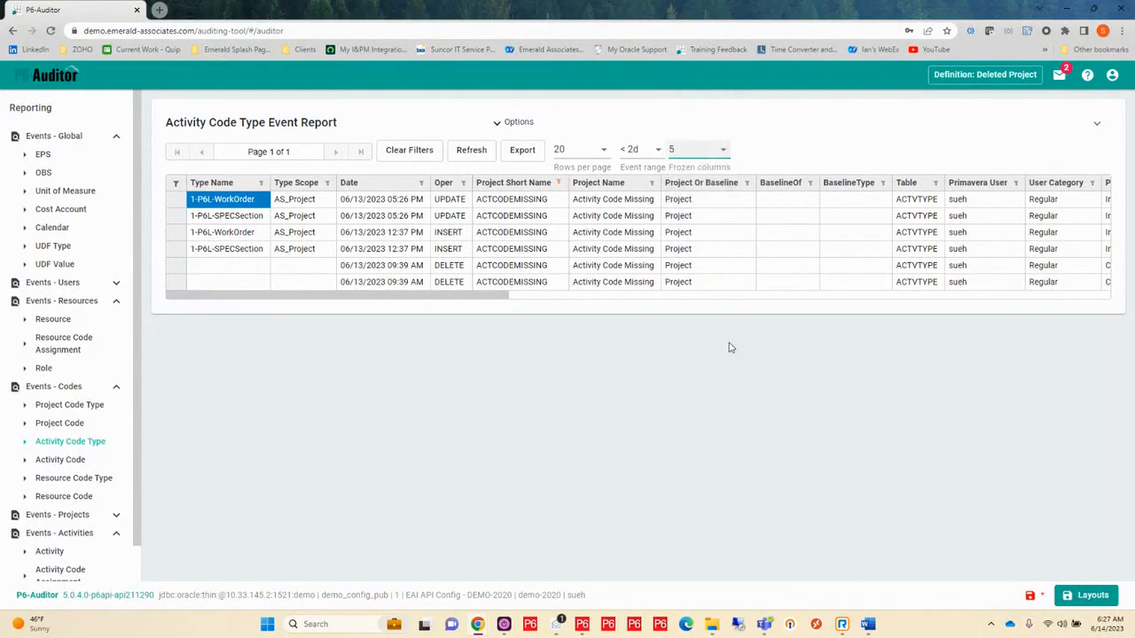
{"action": "left_click", "coordinate": [910, 299]}
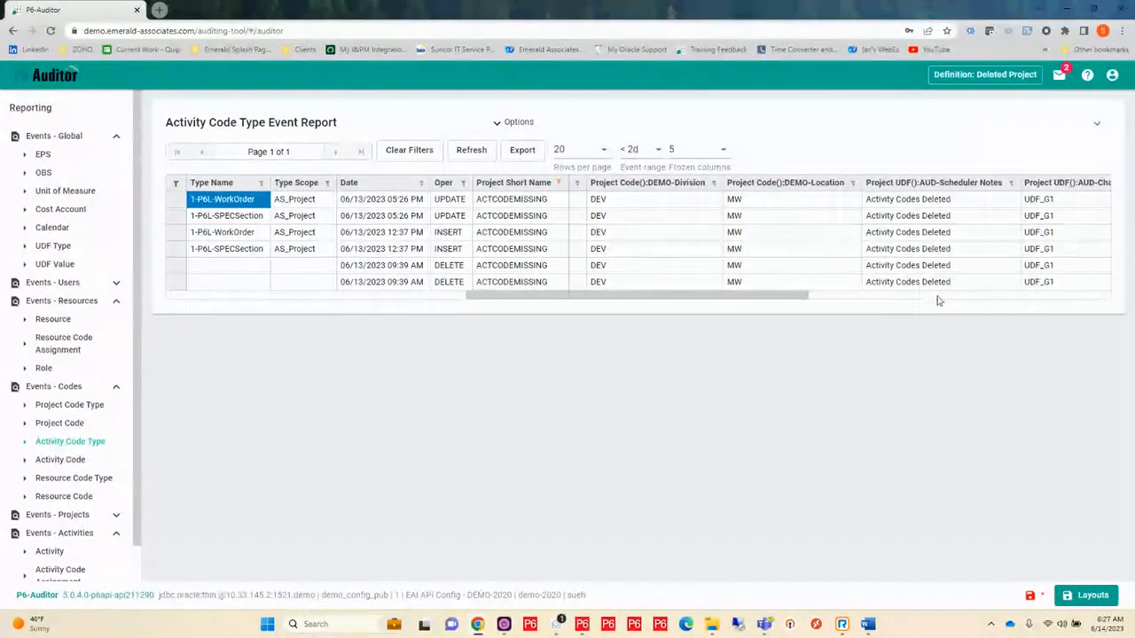
{"action": "left_click", "coordinate": [939, 300]}
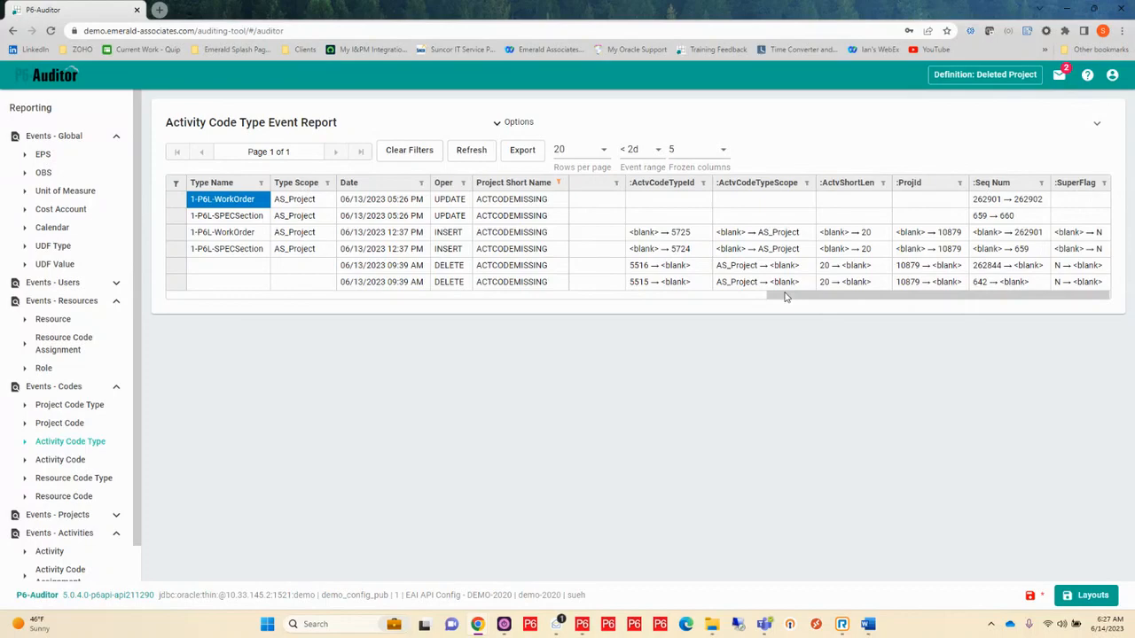
{"action": "left_click_drag", "start_coordinate": [784, 297], "coordinate": [154, 329]}
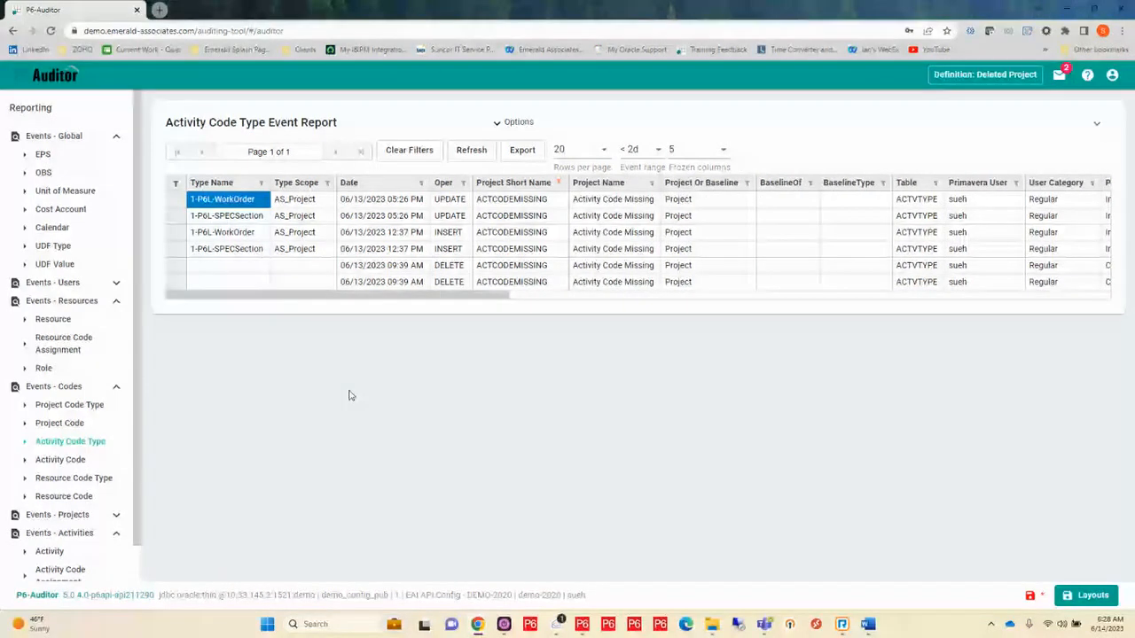
- Open the Activity Code event report and apply a project short name filter that contains "missing"
{"action": "left_click", "coordinate": [56, 460]}
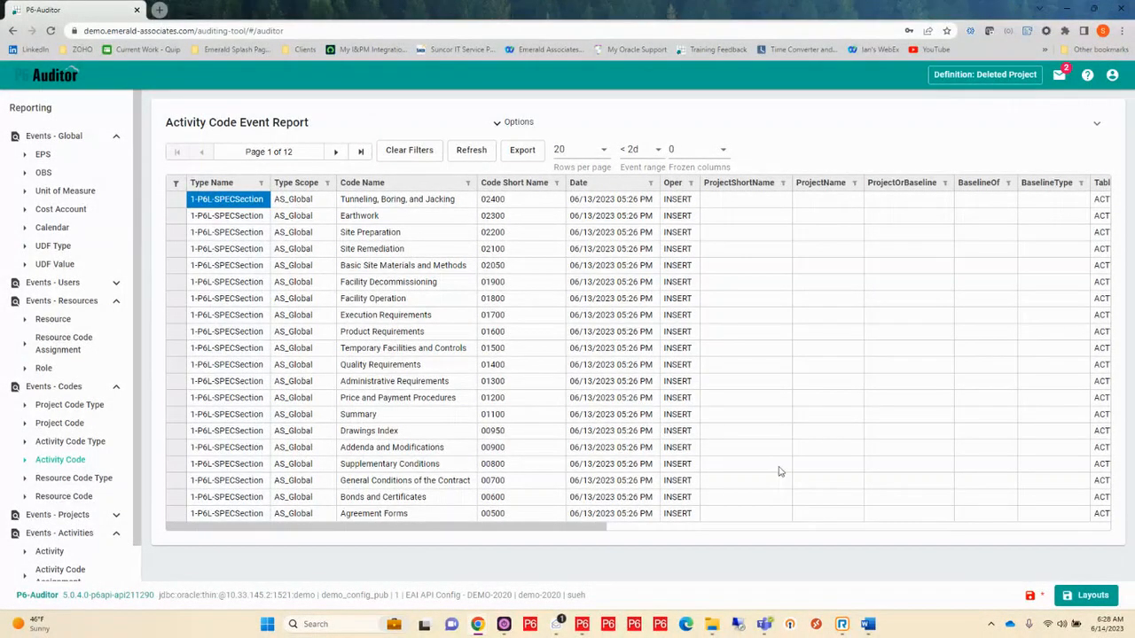
{"action": "left_click", "coordinate": [784, 185]}
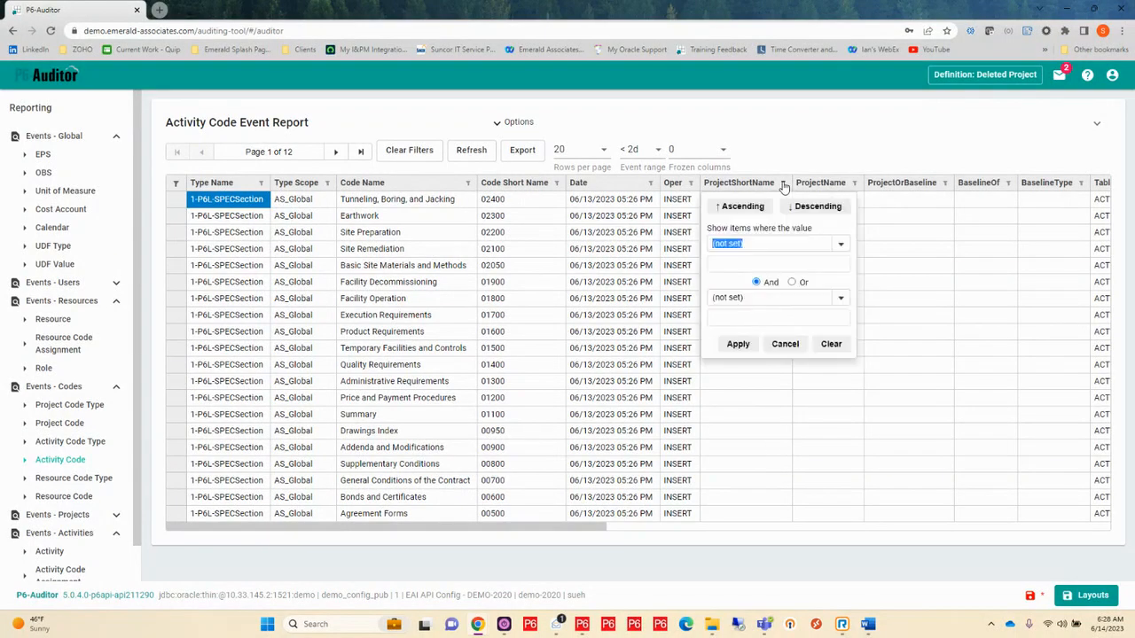
{"action": "left_click", "coordinate": [836, 246]}
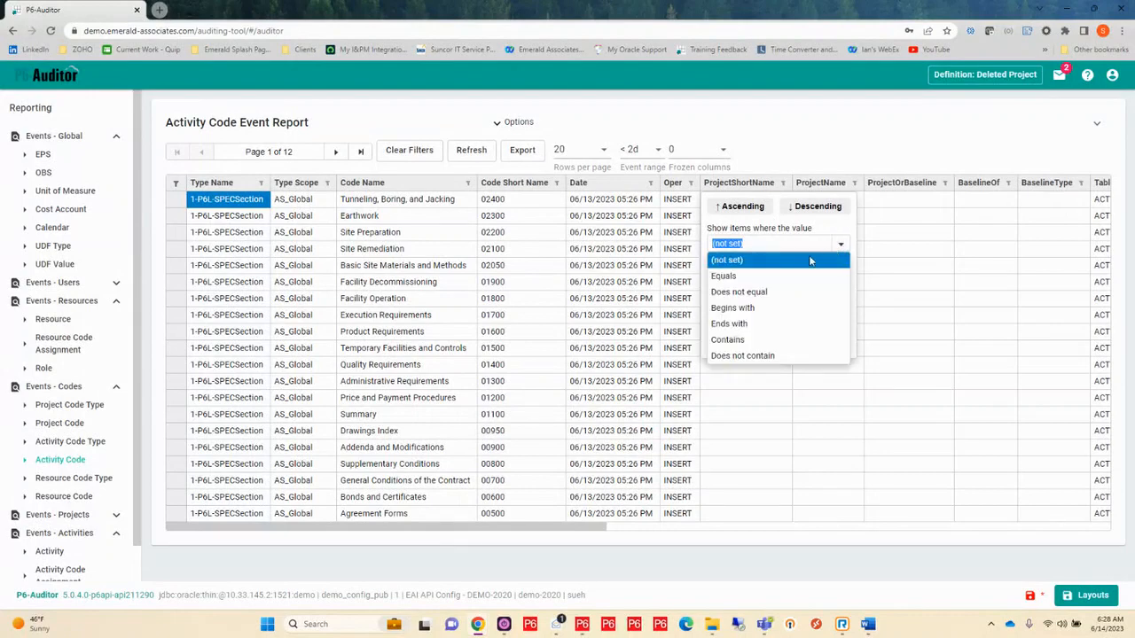
{"action": "left_click", "coordinate": [735, 343]}
{"action": "left_click", "coordinate": [727, 260]}
{"action": "type", "text": "missing"}
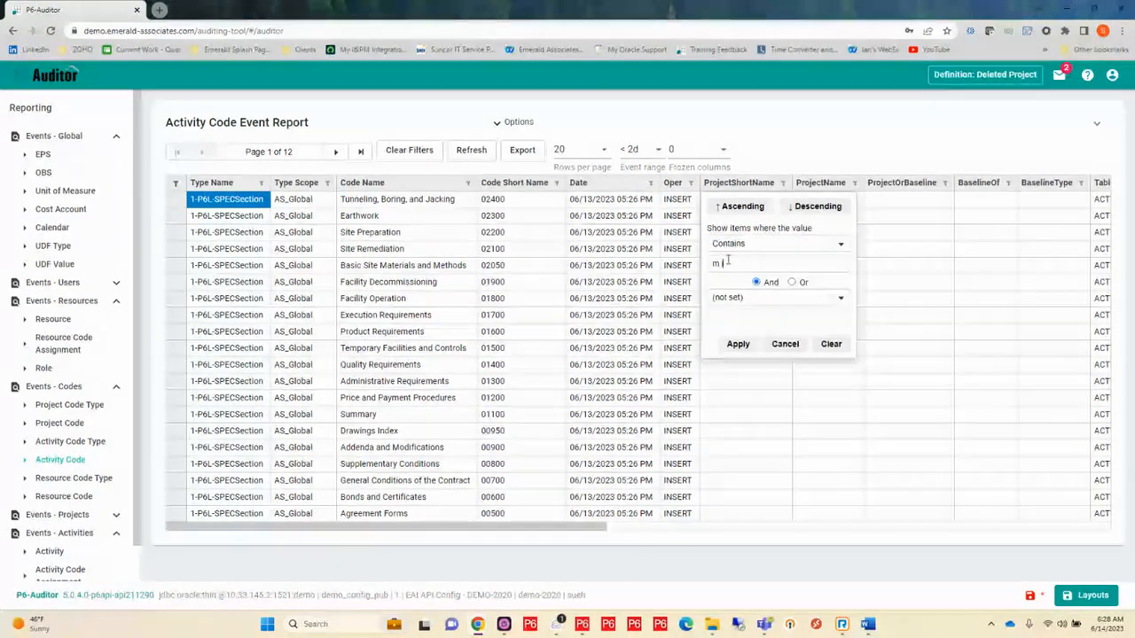
{"action": "key", "text": "BackSpace"}
{"action": "key", "text": "BackSpace"}
{"action": "key", "text": "BackSpace"}
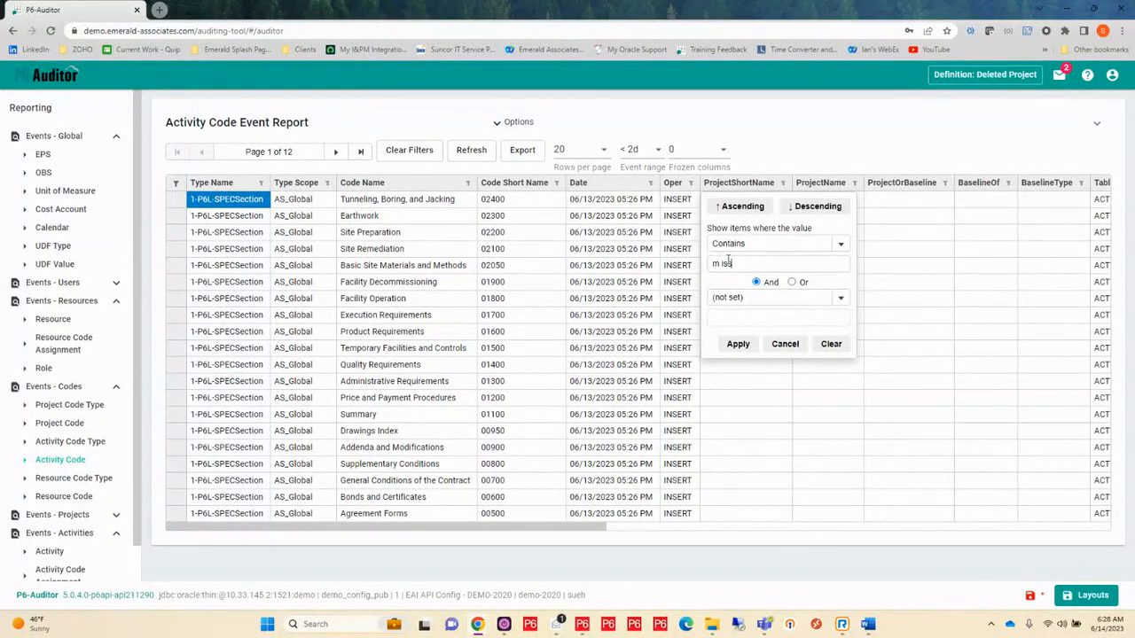
{"action": "key", "text": "BackSpace"}
{"action": "type", "text": "issing"}
{"action": "left_click", "coordinate": [736, 344]}
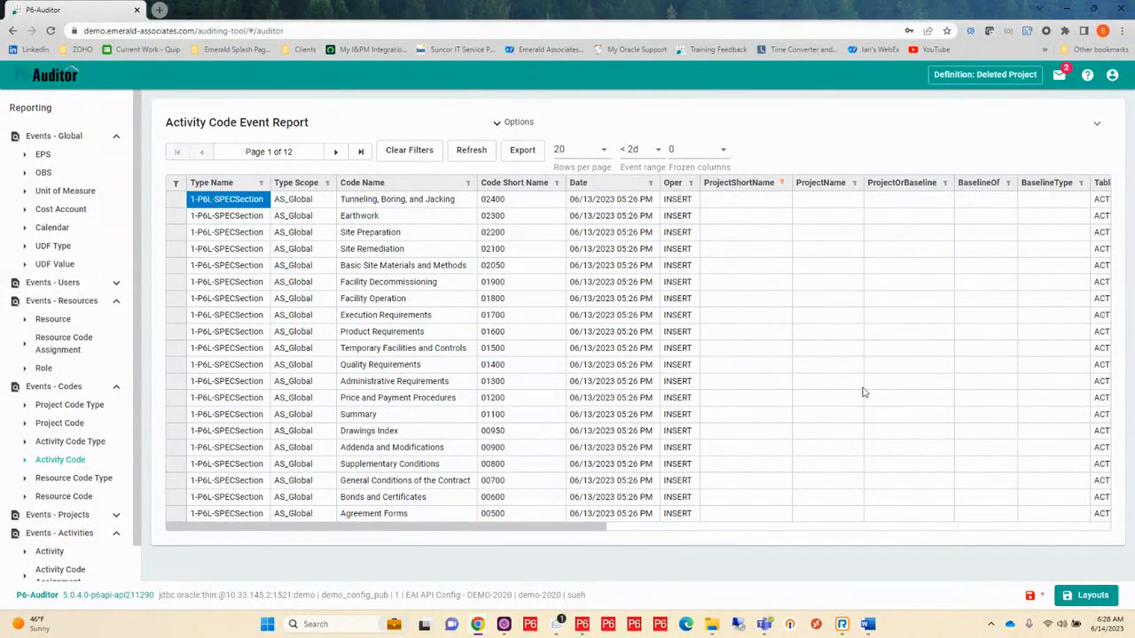
- Restrict the Activity Code event report to DELETE operations, excluding INSERT and UPDATE
{"action": "left_click", "coordinate": [955, 530]}
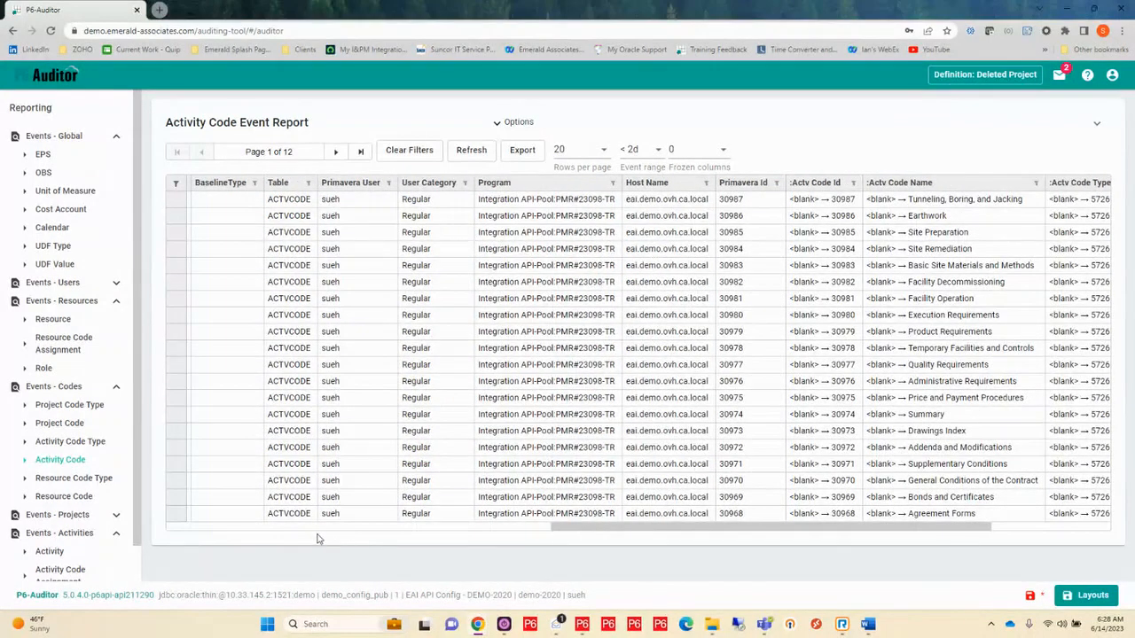
{"action": "left_click", "coordinate": [283, 530]}
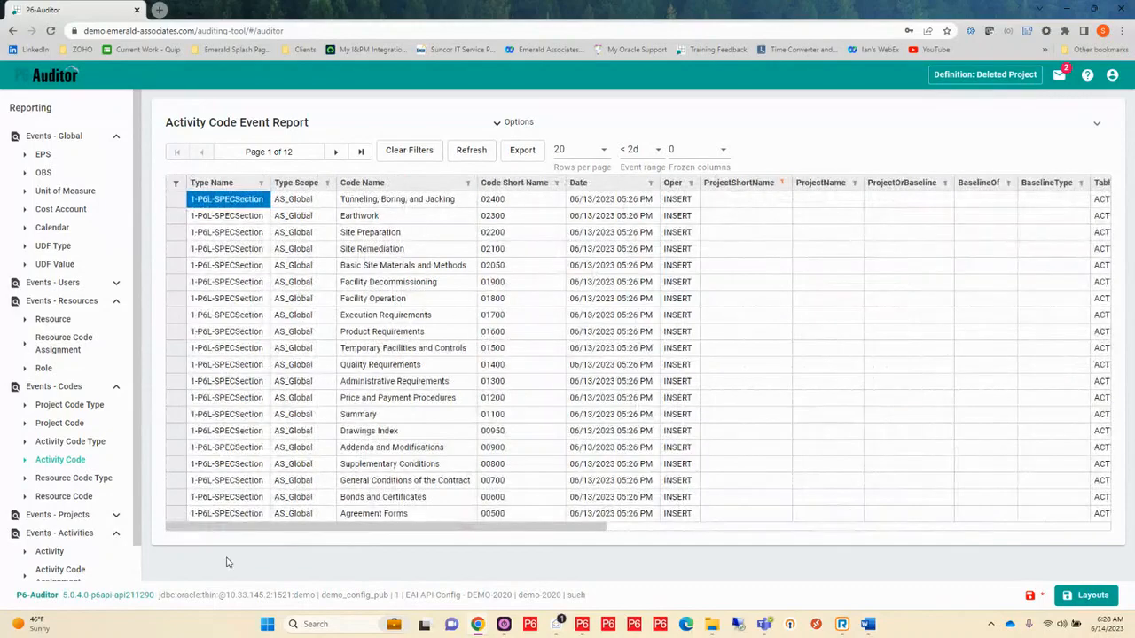
{"action": "left_click", "coordinate": [691, 183]}
{"action": "left_click", "coordinate": [679, 284]}
{"action": "left_click", "coordinate": [678, 303]}
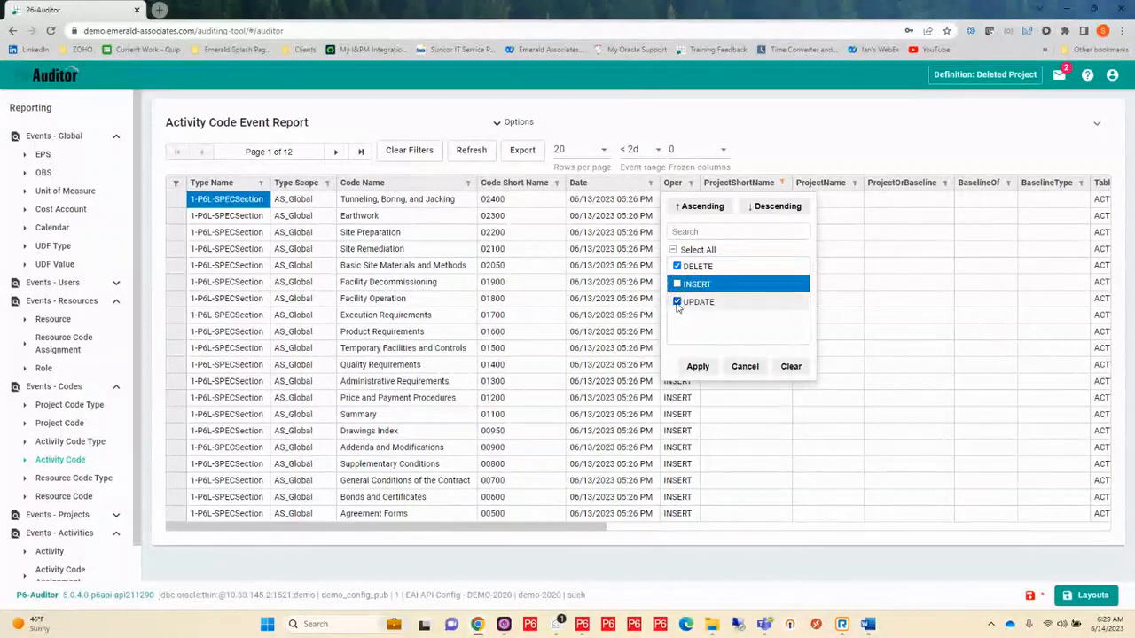
{"action": "left_click", "coordinate": [698, 366]}
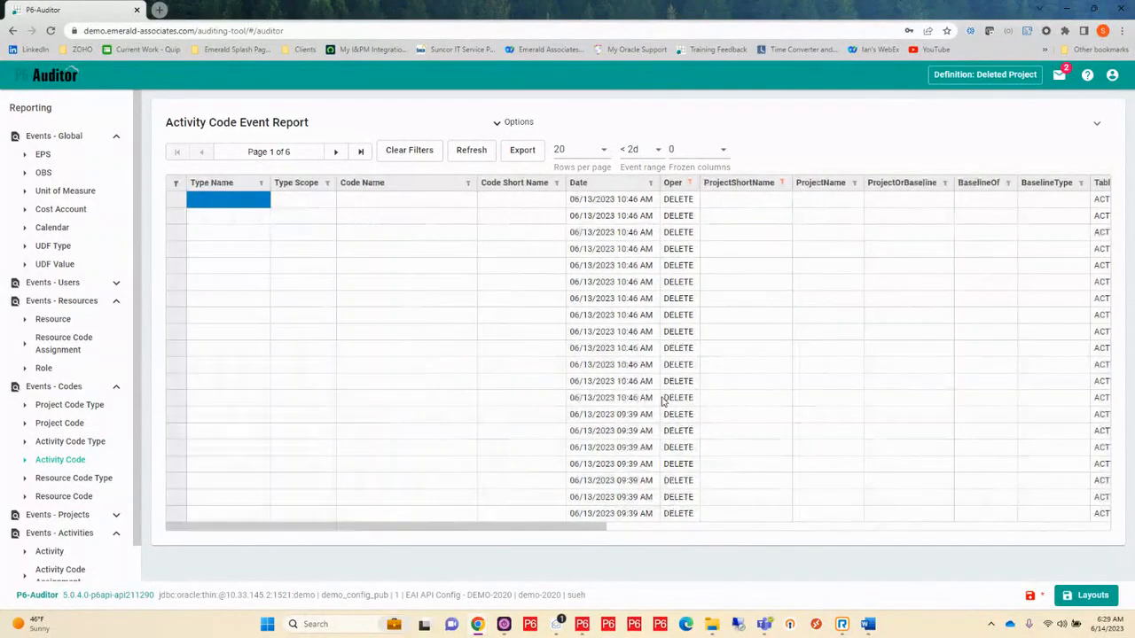
- Examine the user, program, code name and short name details of the deleted activity code values
{"action": "left_click", "coordinate": [905, 527]}
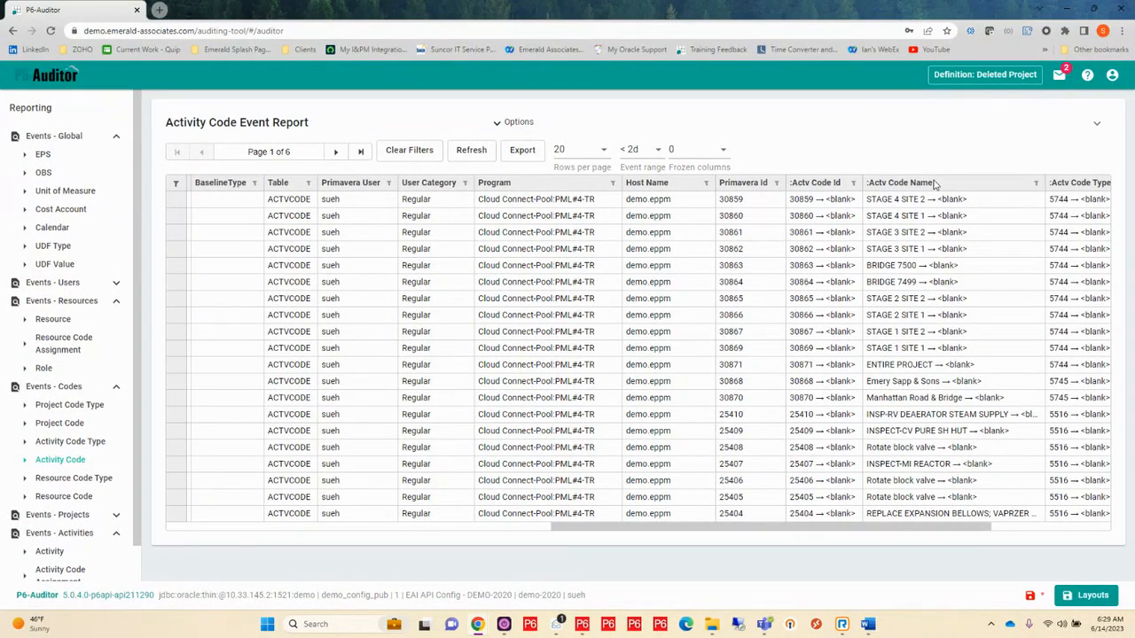
{"action": "left_click", "coordinate": [1028, 529]}
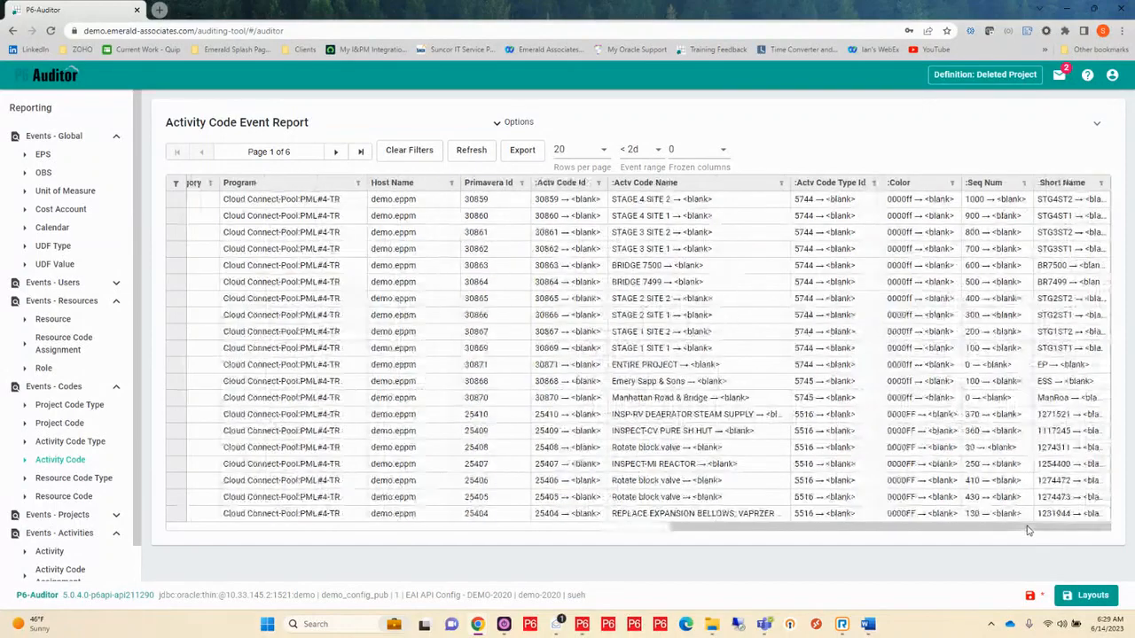
{"action": "left_click_drag", "start_coordinate": [684, 531], "coordinate": [172, 534]}
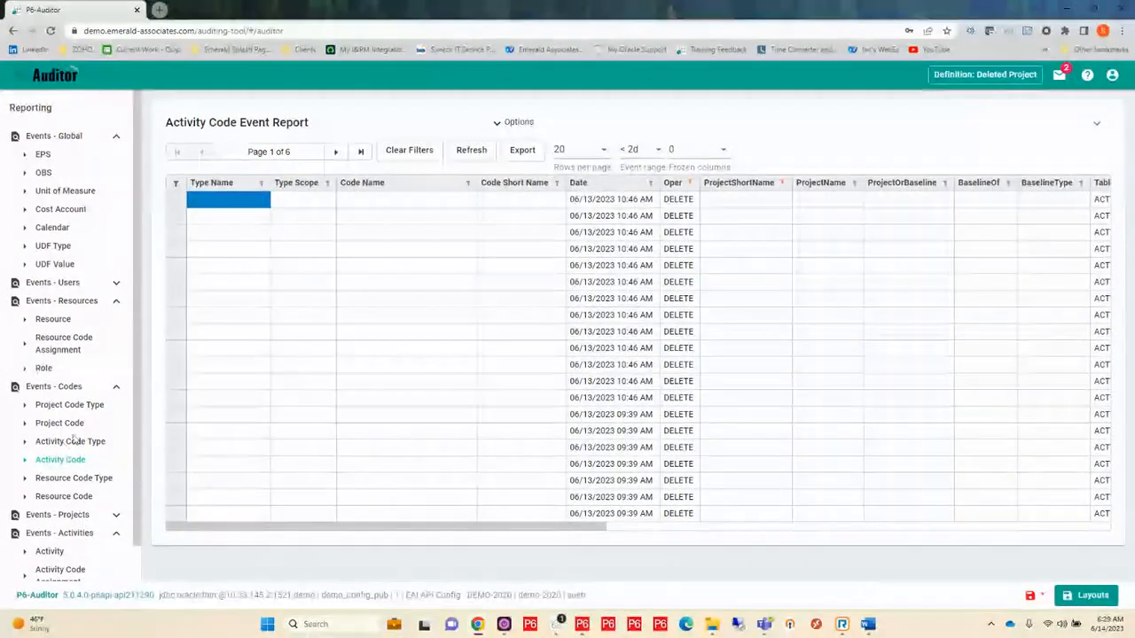
- Check the Activity event report for projects whose short name contains "missing", and clear that filter
{"action": "left_click", "coordinate": [49, 553]}
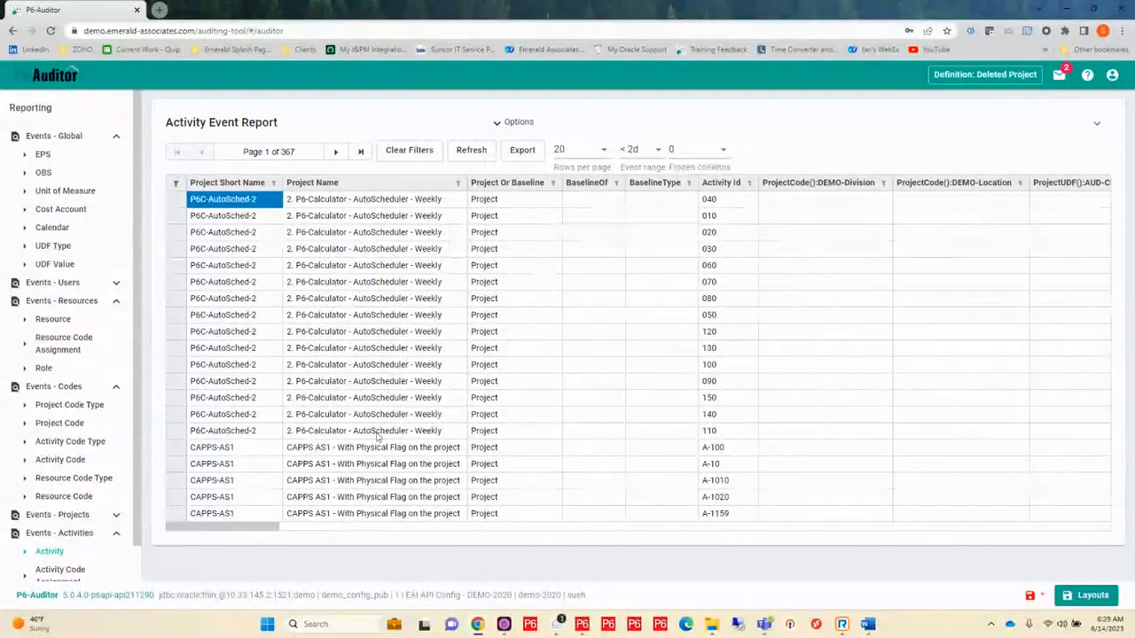
{"action": "left_click", "coordinate": [273, 184]}
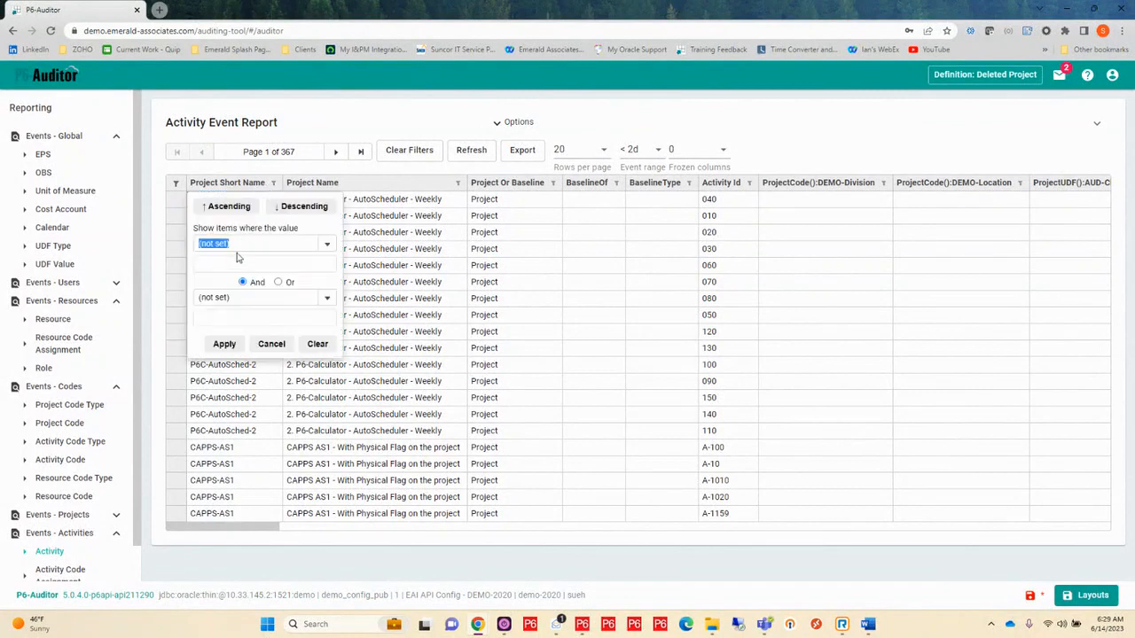
{"action": "left_click", "coordinate": [326, 243]}
{"action": "left_click", "coordinate": [211, 341]}
{"action": "type", "text": "missing"}
{"action": "left_click", "coordinate": [224, 344]}
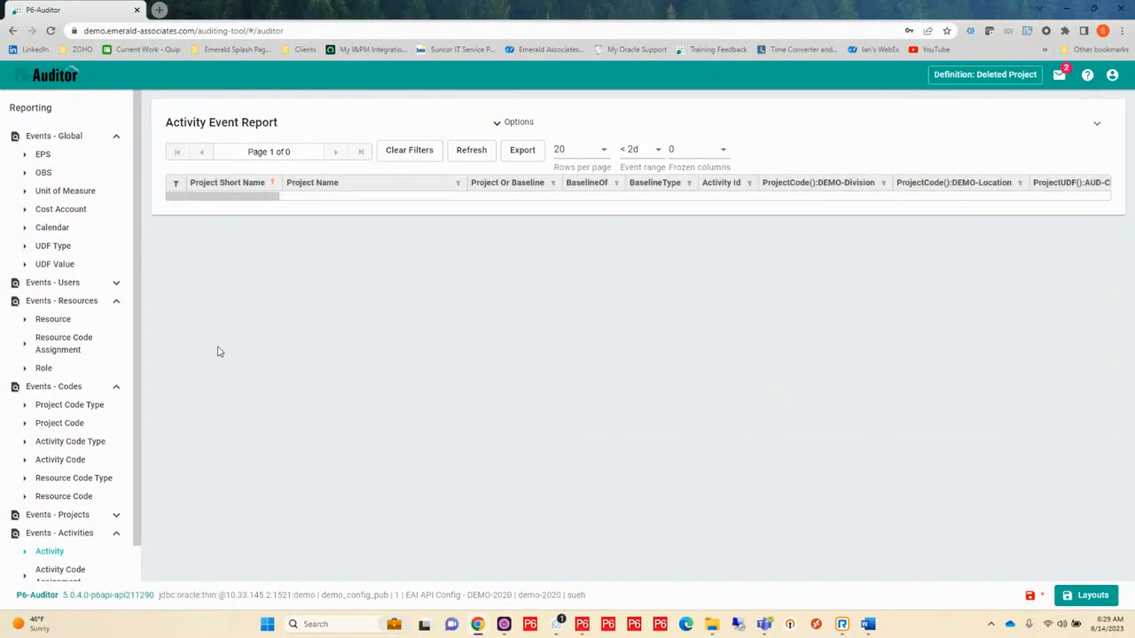
{"action": "left_click", "coordinate": [273, 183]}
{"action": "left_click", "coordinate": [317, 344]}
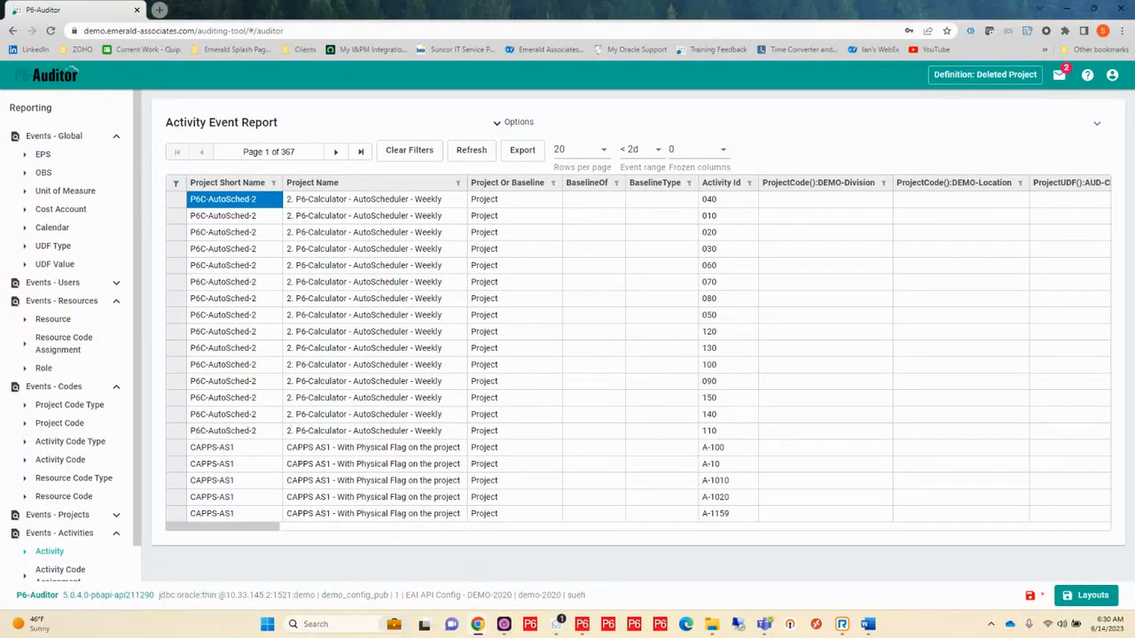
{"action": "scroll", "coordinate": [63, 379], "scroll_direction": "down", "scroll_amount": 1}
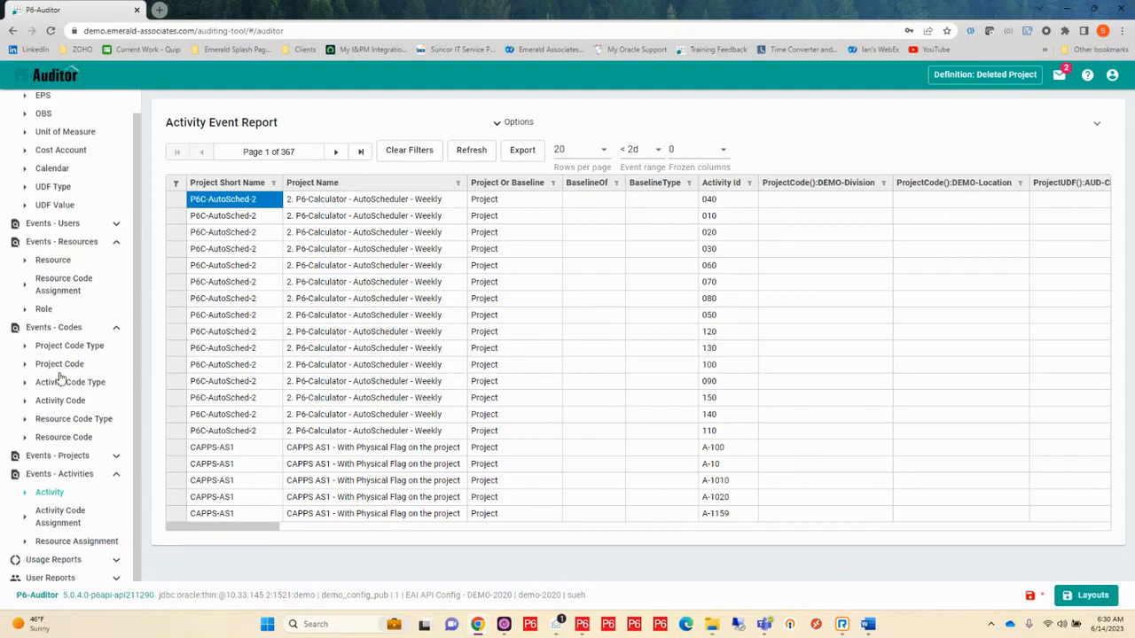
- Open the Calendar usage report and list usage of the #001 and #002 7x24 Workweek-No Hol calendars
{"action": "scroll", "coordinate": [62, 376], "scroll_direction": "down", "scroll_amount": 1}
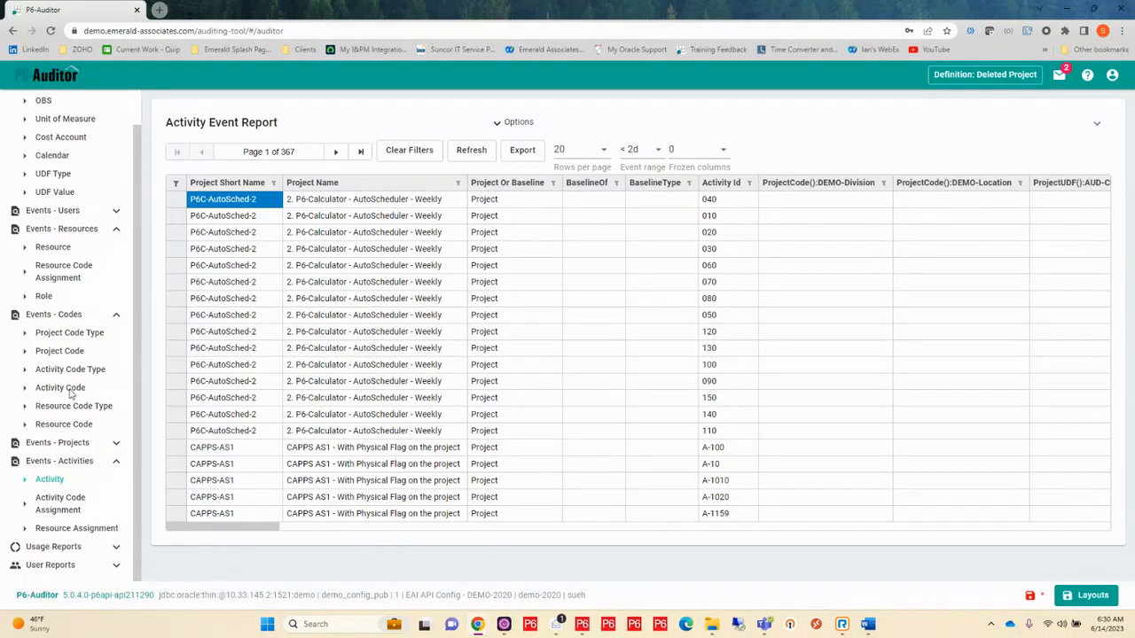
{"action": "left_click", "coordinate": [115, 548]}
{"action": "scroll", "coordinate": [62, 532], "scroll_direction": "down", "scroll_amount": 2}
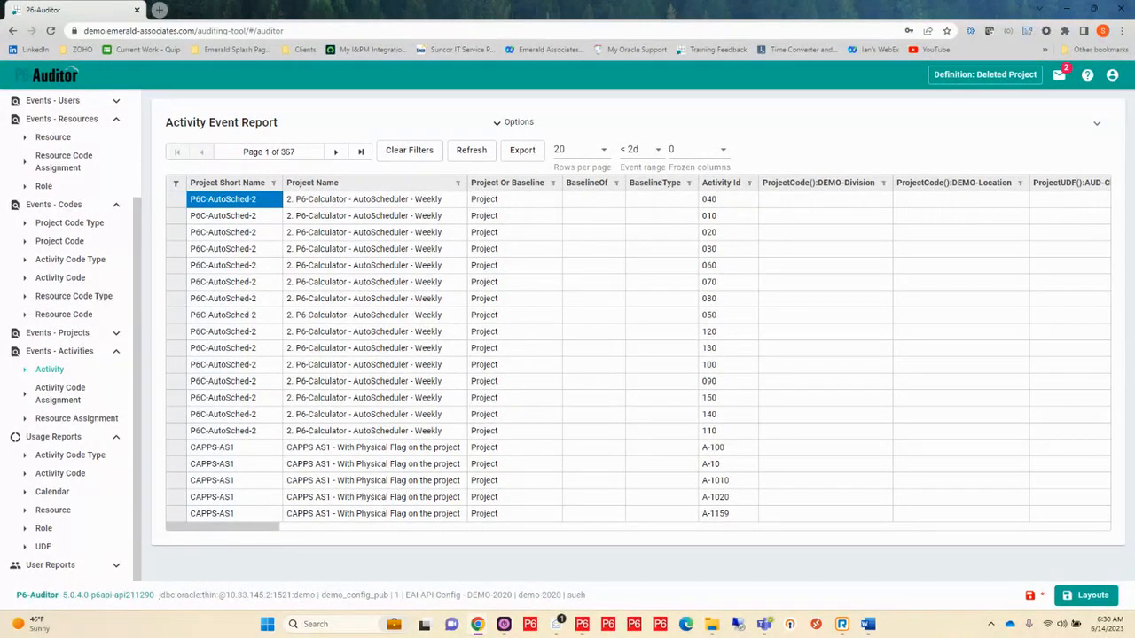
{"action": "left_click", "coordinate": [48, 493]}
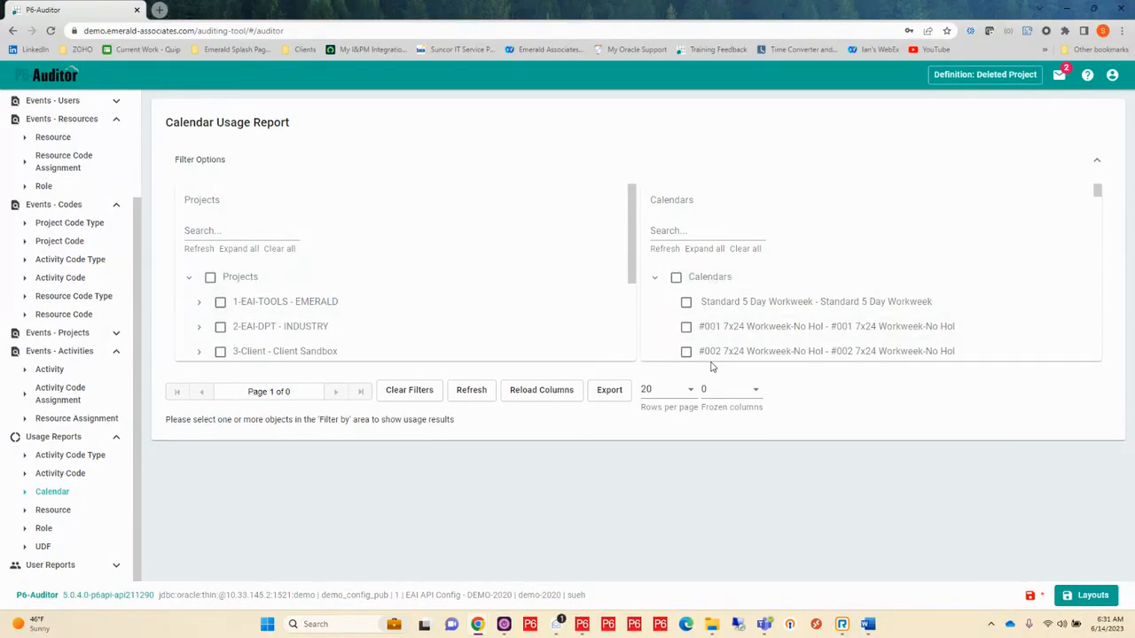
{"action": "scroll", "coordinate": [773, 301], "scroll_direction": "down", "scroll_amount": 1}
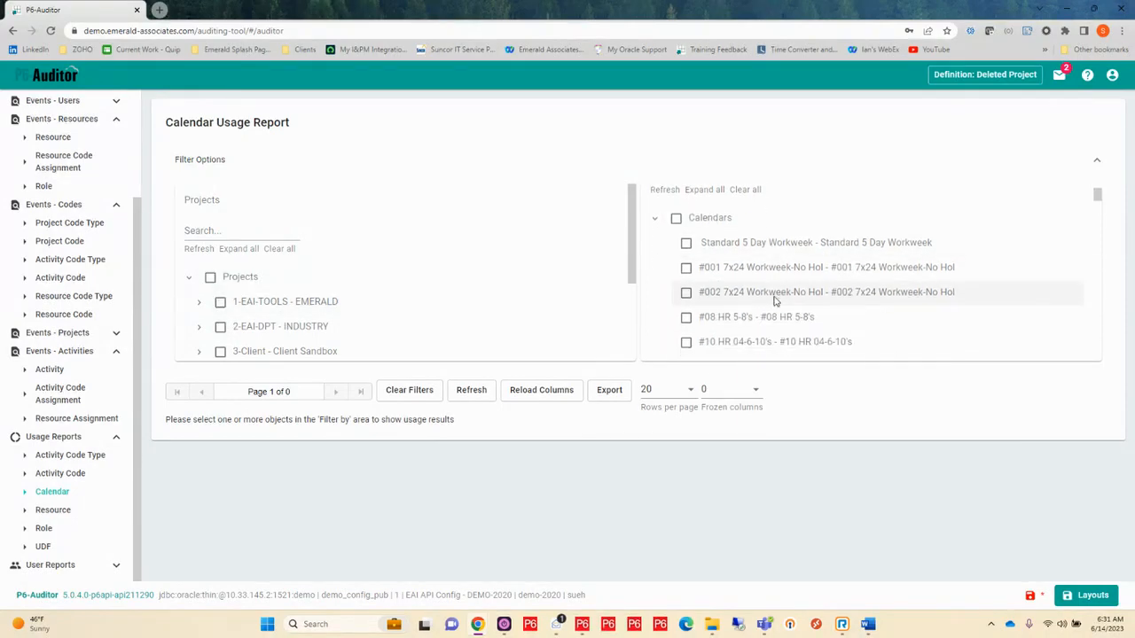
{"action": "scroll", "coordinate": [685, 268], "scroll_direction": "down", "scroll_amount": 1}
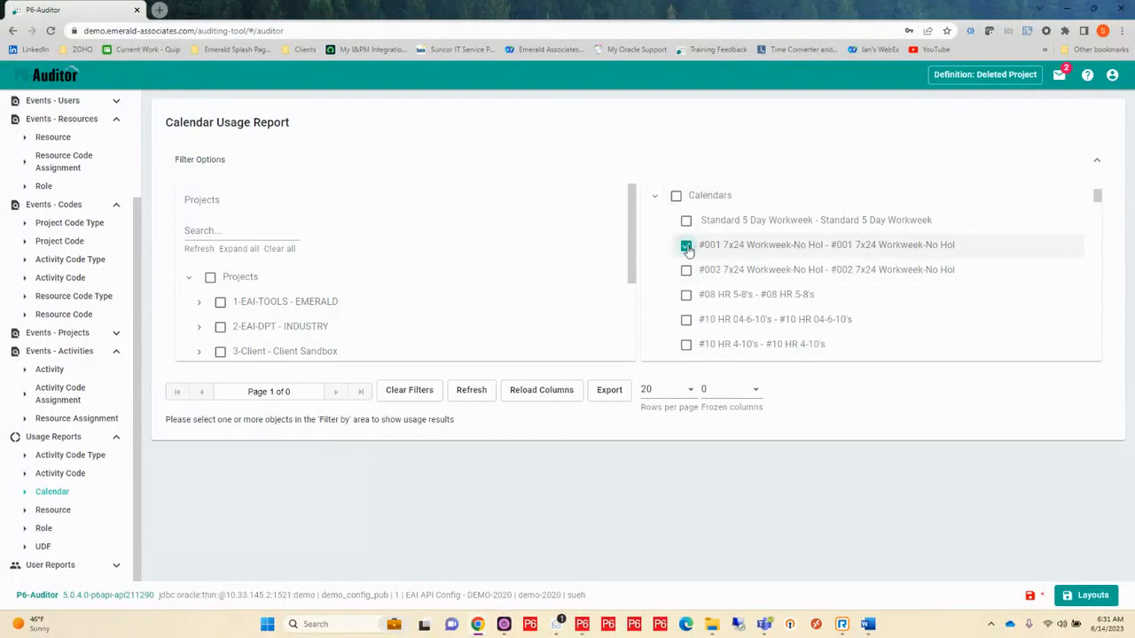
{"action": "left_click", "coordinate": [687, 271]}
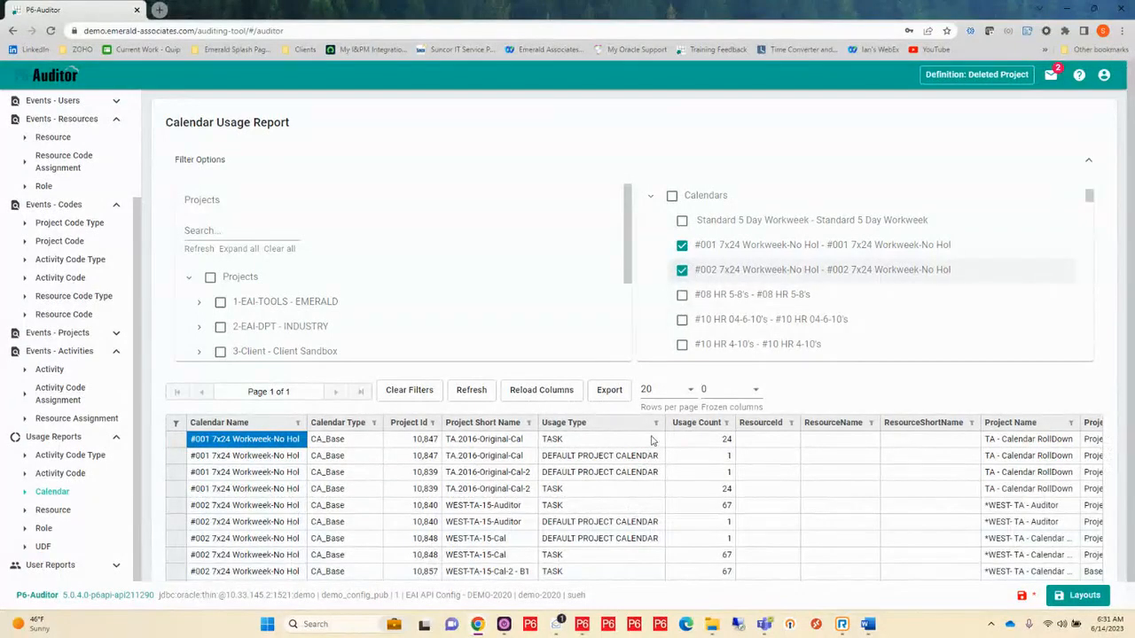
{"action": "scroll", "coordinate": [626, 437], "scroll_direction": "down", "scroll_amount": 1}
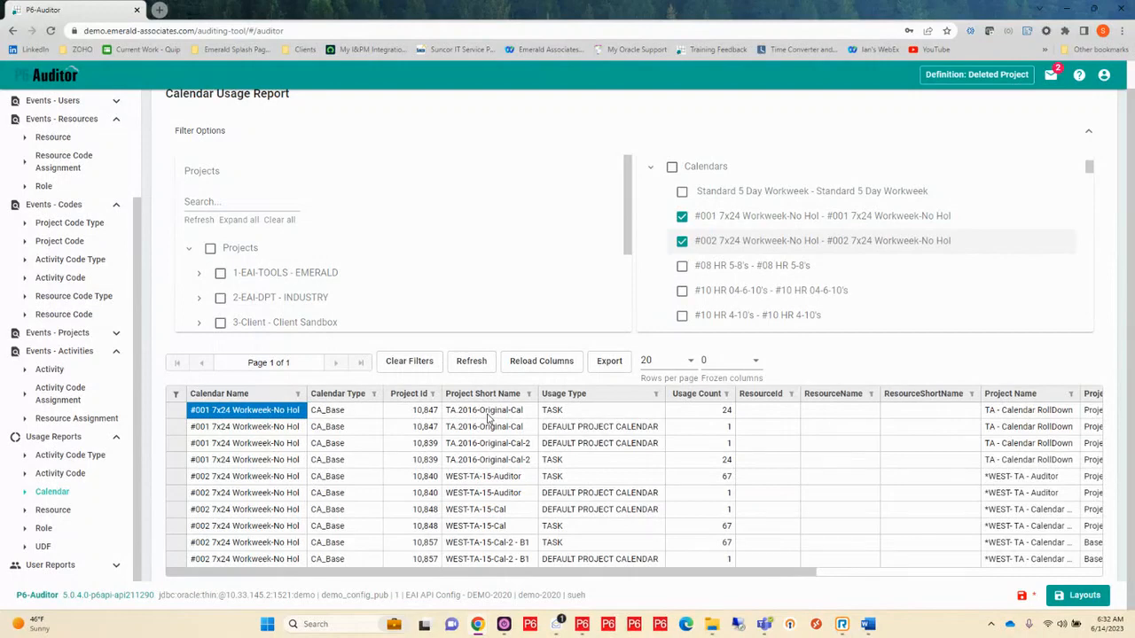
- Deselect both 7x24 Workweek-No Hol calendars and select the #10 HR 7-10's Nights calendar instead
{"action": "left_click", "coordinate": [682, 222]}
{"action": "left_click", "coordinate": [682, 241]}
{"action": "scroll", "coordinate": [684, 285], "scroll_direction": "down", "scroll_amount": 3}
{"action": "left_click", "coordinate": [686, 218]}
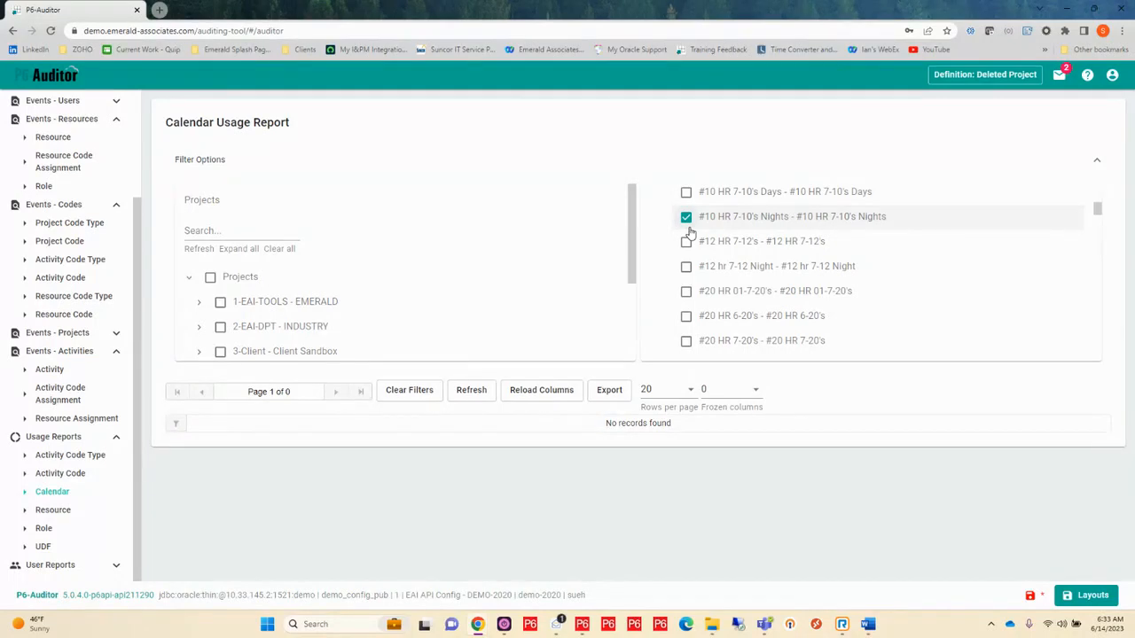
- Add the #001 7x24 Workweek-No Hol calendar back to the calendar usage selection
{"action": "scroll", "coordinate": [690, 233], "scroll_direction": "up", "scroll_amount": 3}
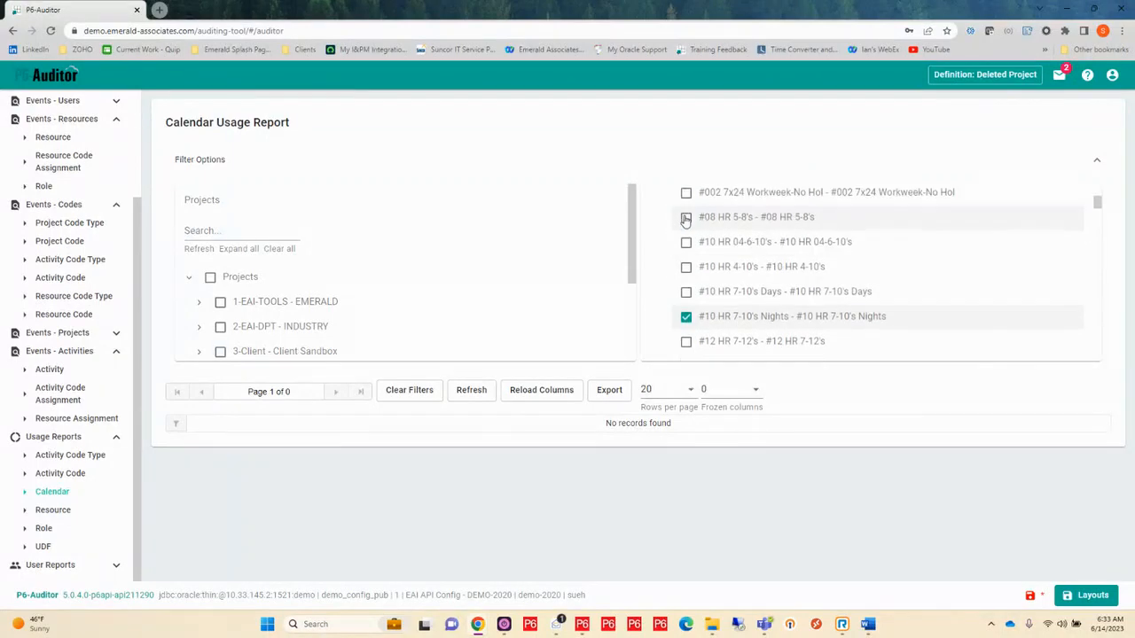
{"action": "scroll", "coordinate": [686, 220], "scroll_direction": "up", "scroll_amount": 3}
{"action": "left_click", "coordinate": [686, 304]}
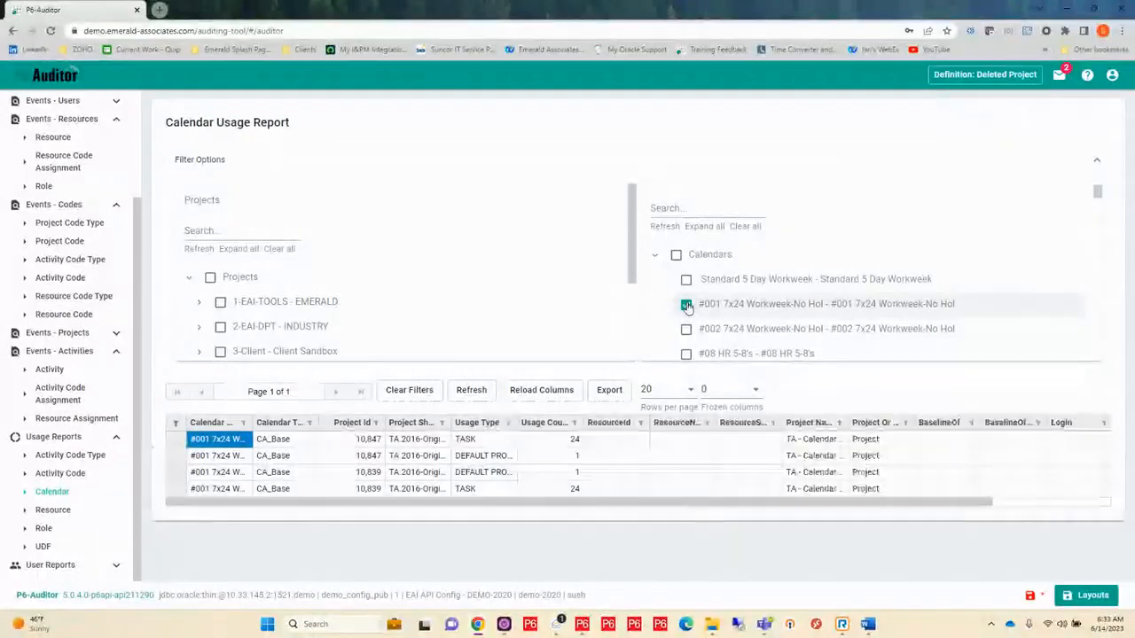
{"action": "scroll", "coordinate": [539, 330], "scroll_direction": "down", "scroll_amount": 3}
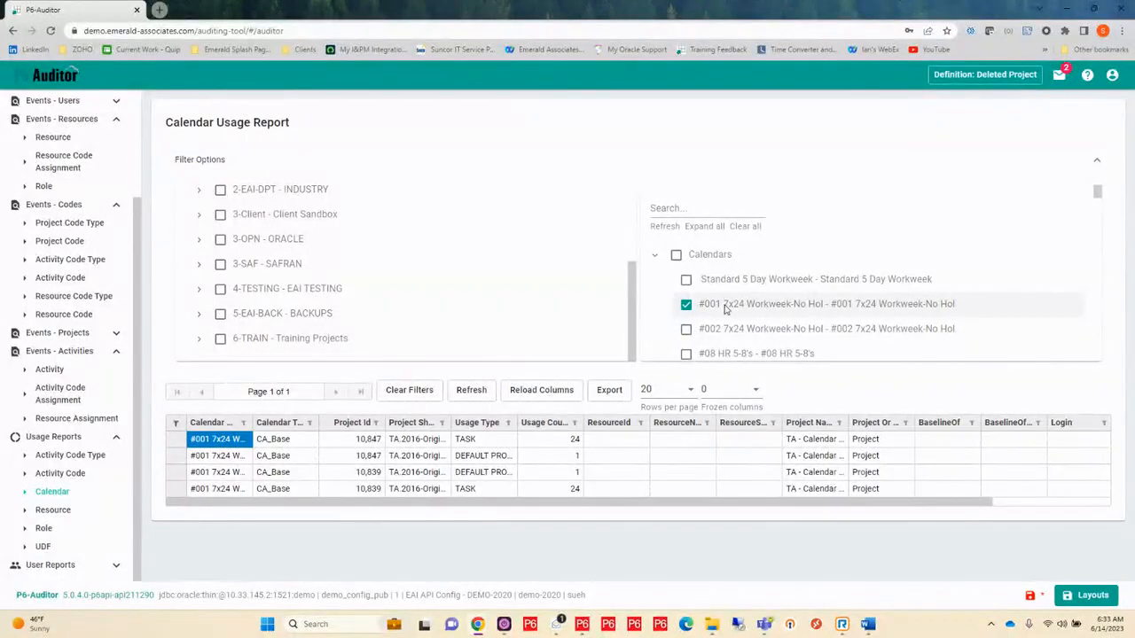
{"action": "scroll", "coordinate": [727, 306], "scroll_direction": "down", "scroll_amount": 2}
{"action": "left_click", "coordinate": [723, 338]}
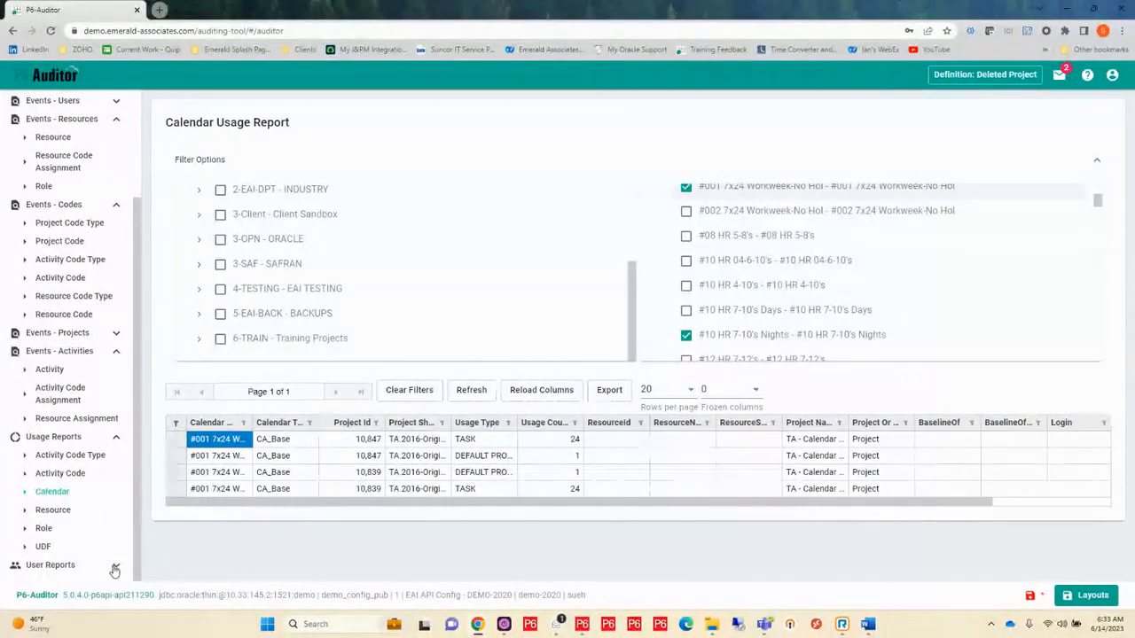
- Open the Activity Code Type usage report and expand the 1-EAI-TOOLS - EMERALD node in the project tree
{"action": "left_click", "coordinate": [77, 457]}
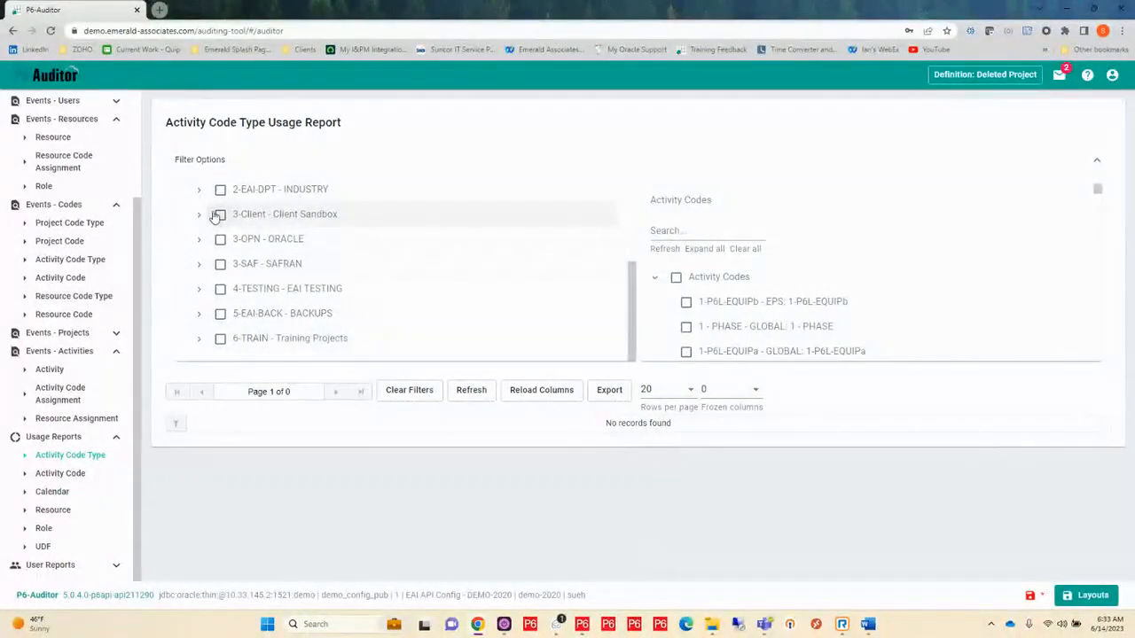
{"action": "scroll", "coordinate": [429, 262], "scroll_direction": "up", "scroll_amount": 3}
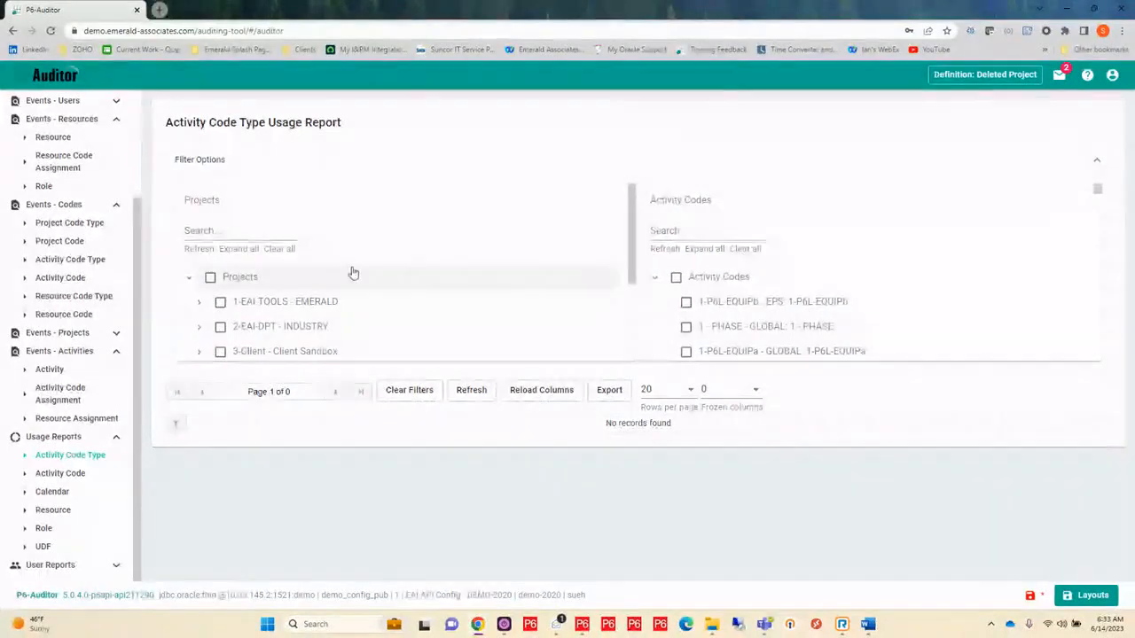
{"action": "scroll", "coordinate": [202, 305], "scroll_direction": "down", "scroll_amount": 1}
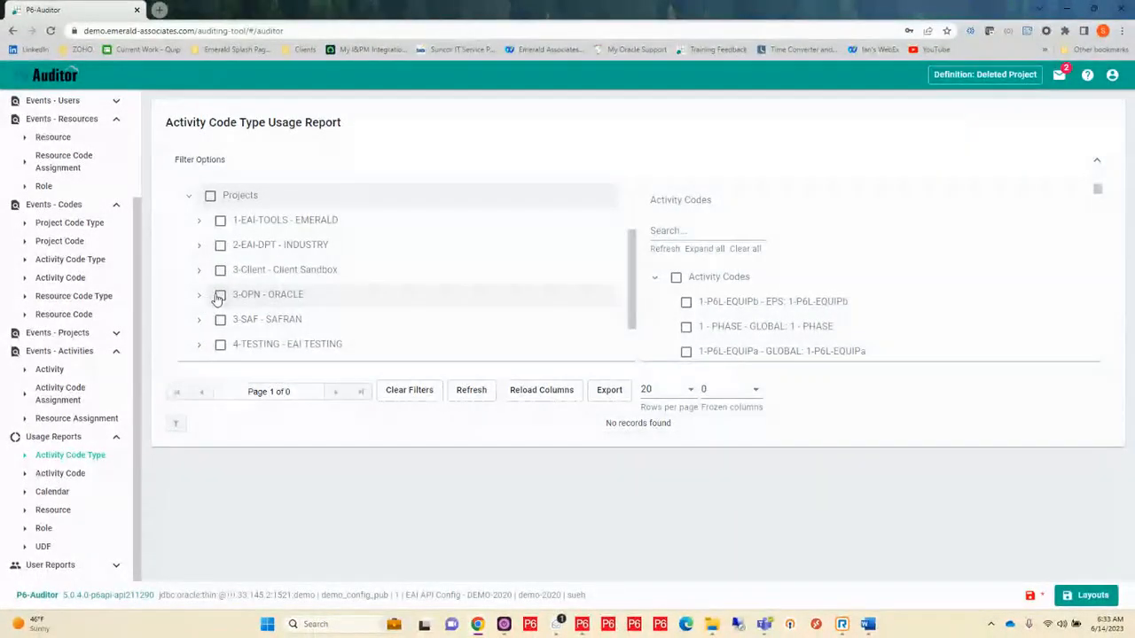
{"action": "left_click", "coordinate": [201, 221]}
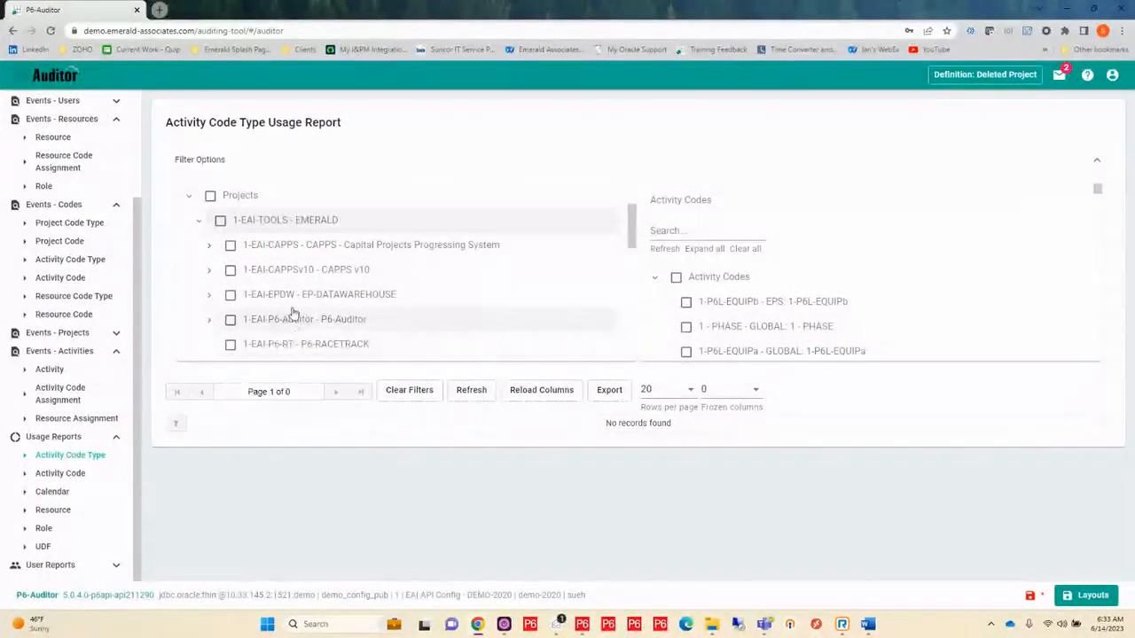
- Include all projects of 1-EAI-P6Load-Demo under 1-EAI-P6LOAD, and select all activity codes for the usage report
{"action": "scroll", "coordinate": [294, 317], "scroll_direction": "down", "scroll_amount": 1}
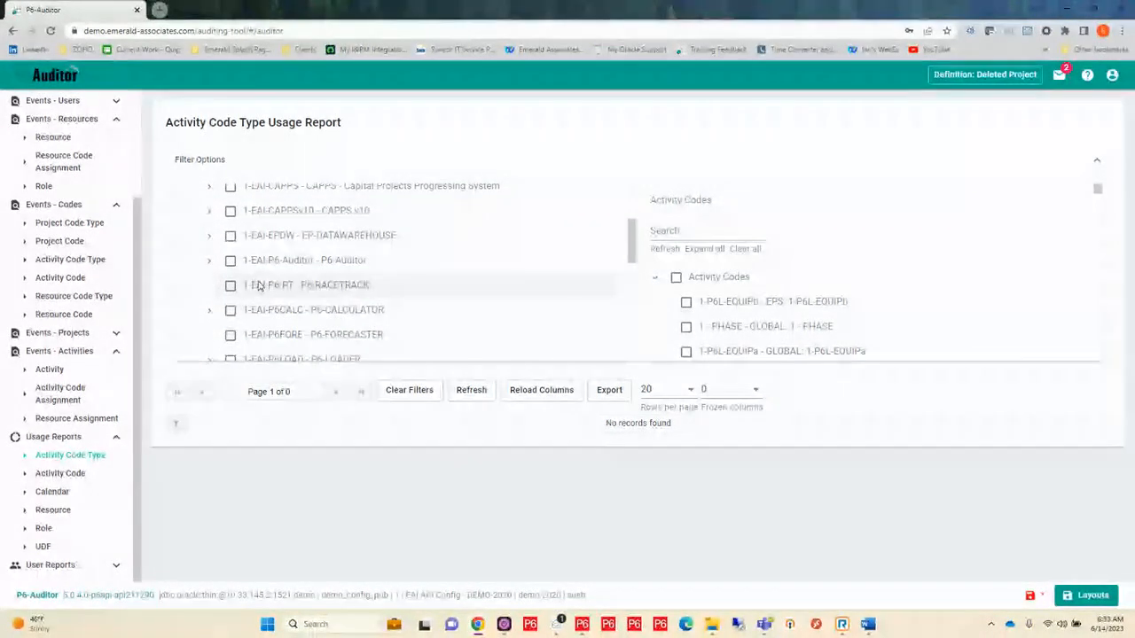
{"action": "scroll", "coordinate": [257, 284], "scroll_direction": "down", "scroll_amount": 2}
{"action": "left_click", "coordinate": [210, 243]}
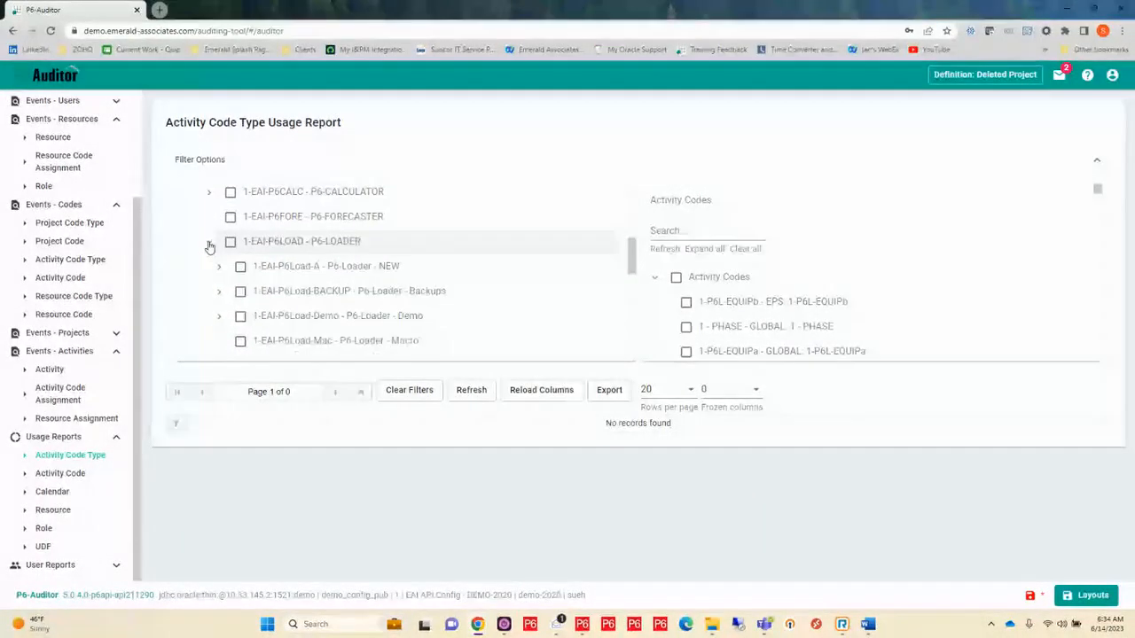
{"action": "left_click", "coordinate": [220, 318]}
{"action": "scroll", "coordinate": [272, 296], "scroll_direction": "down", "scroll_amount": 3}
{"action": "scroll", "coordinate": [271, 293], "scroll_direction": "up", "scroll_amount": 3}
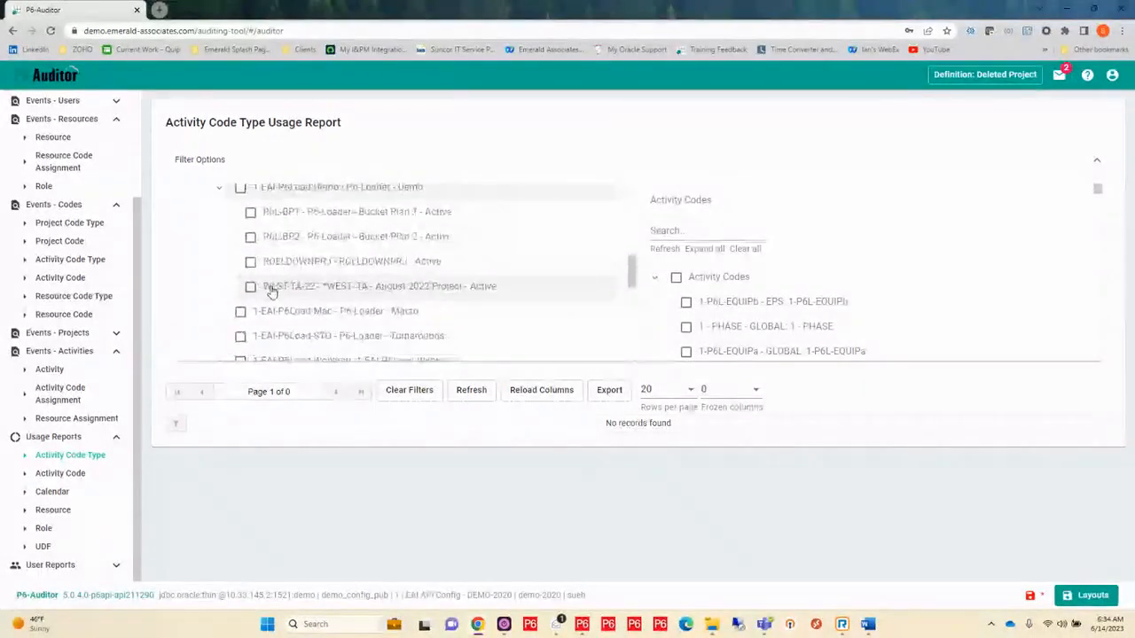
{"action": "left_click", "coordinate": [251, 273]}
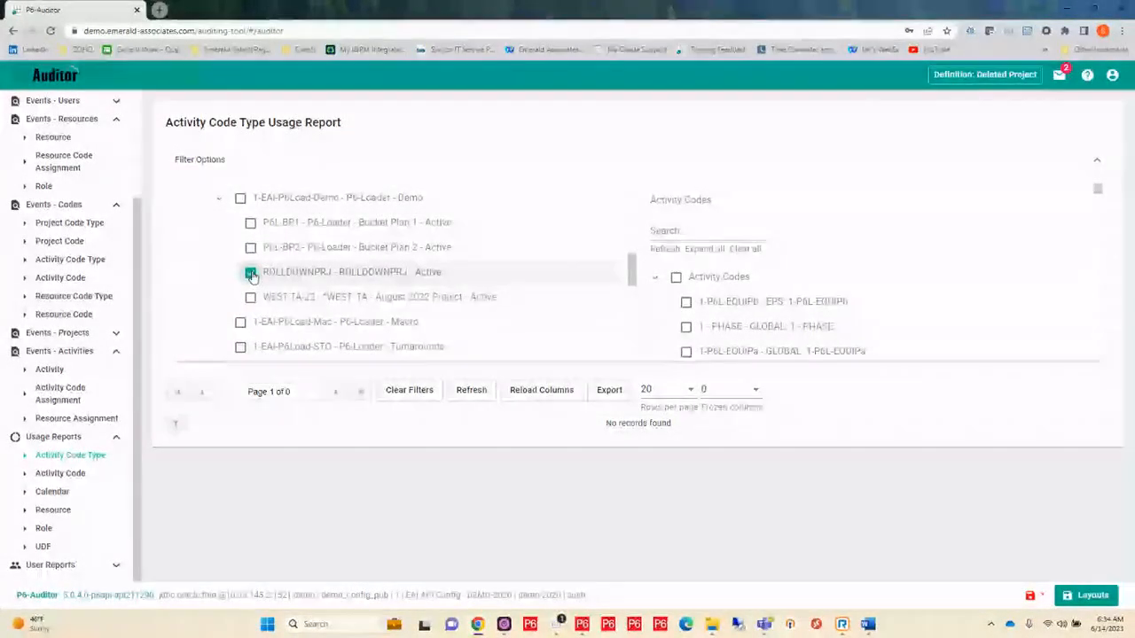
{"action": "left_click", "coordinate": [677, 279]}
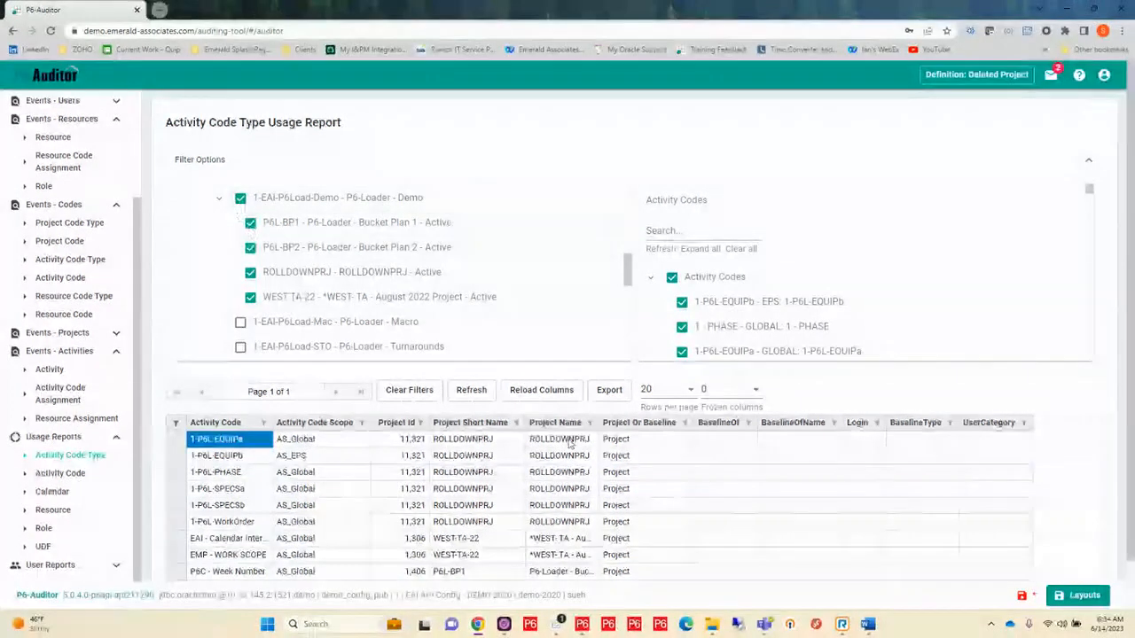
- Set the Activity Code Type usage report to 100 rows per page and review the listed projects
{"action": "scroll", "coordinate": [719, 451], "scroll_direction": "down", "scroll_amount": 1}
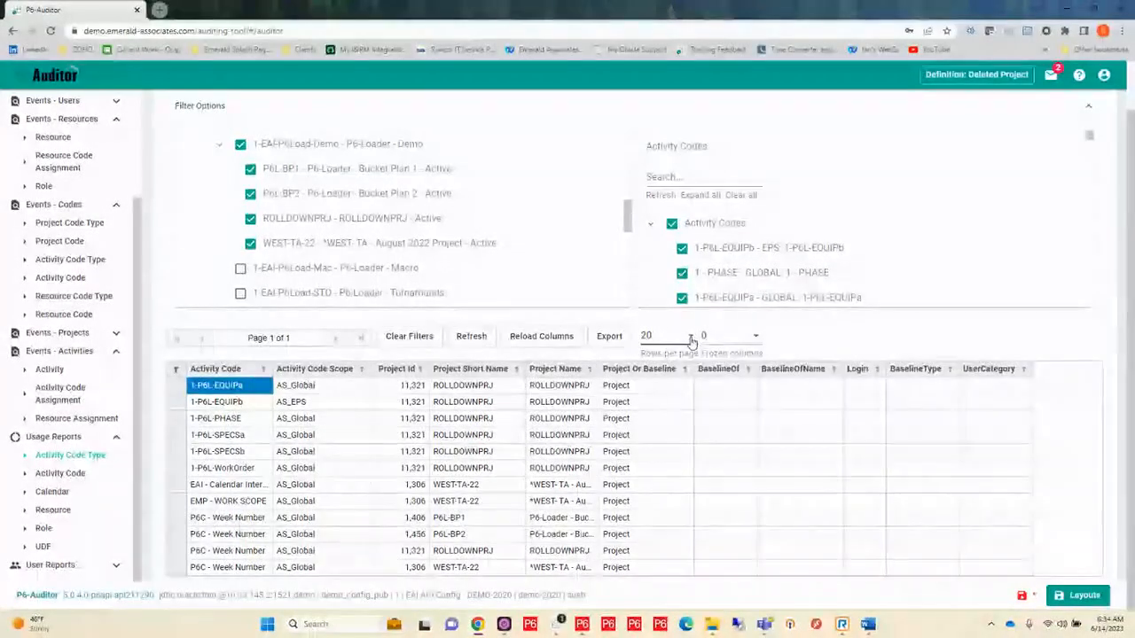
{"action": "left_click", "coordinate": [692, 343]}
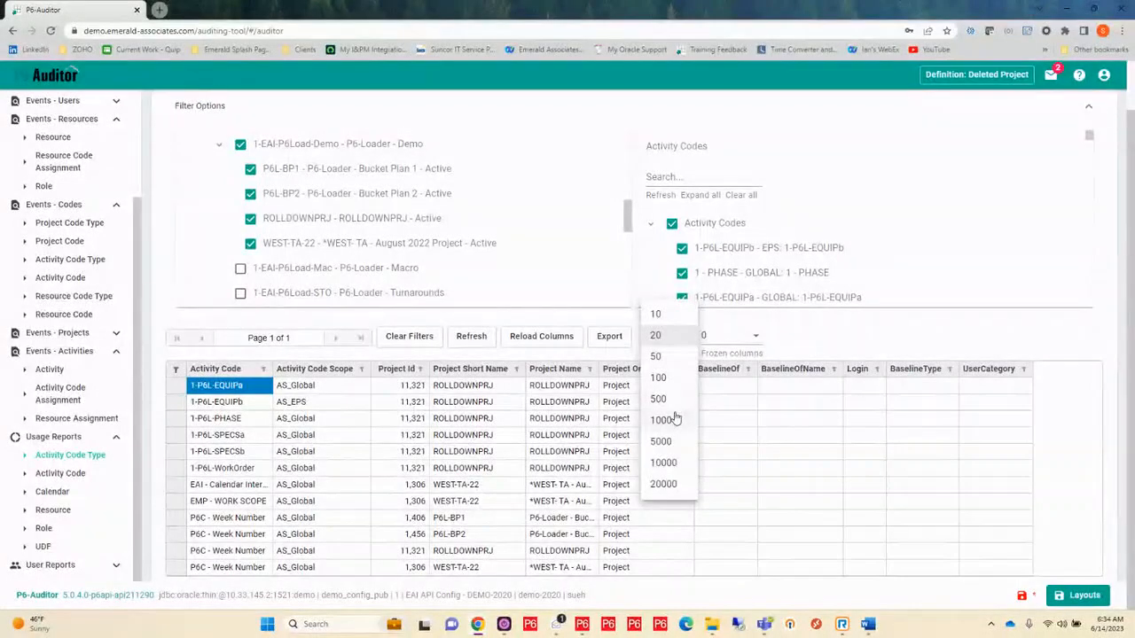
{"action": "left_click", "coordinate": [662, 377]}
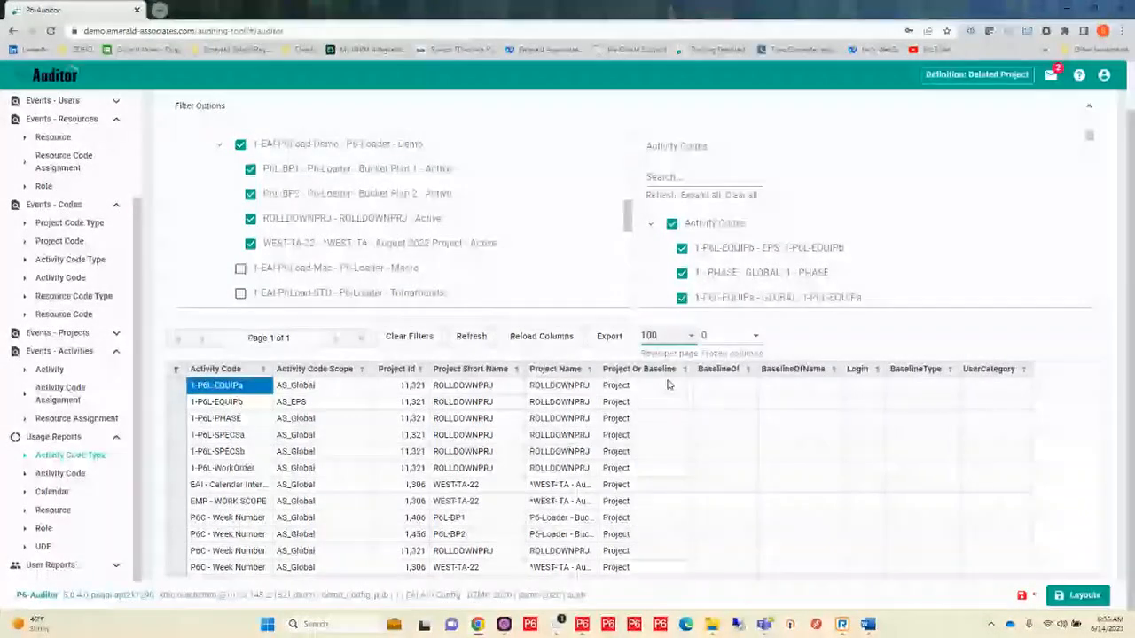
{"action": "left_click", "coordinate": [667, 418]}
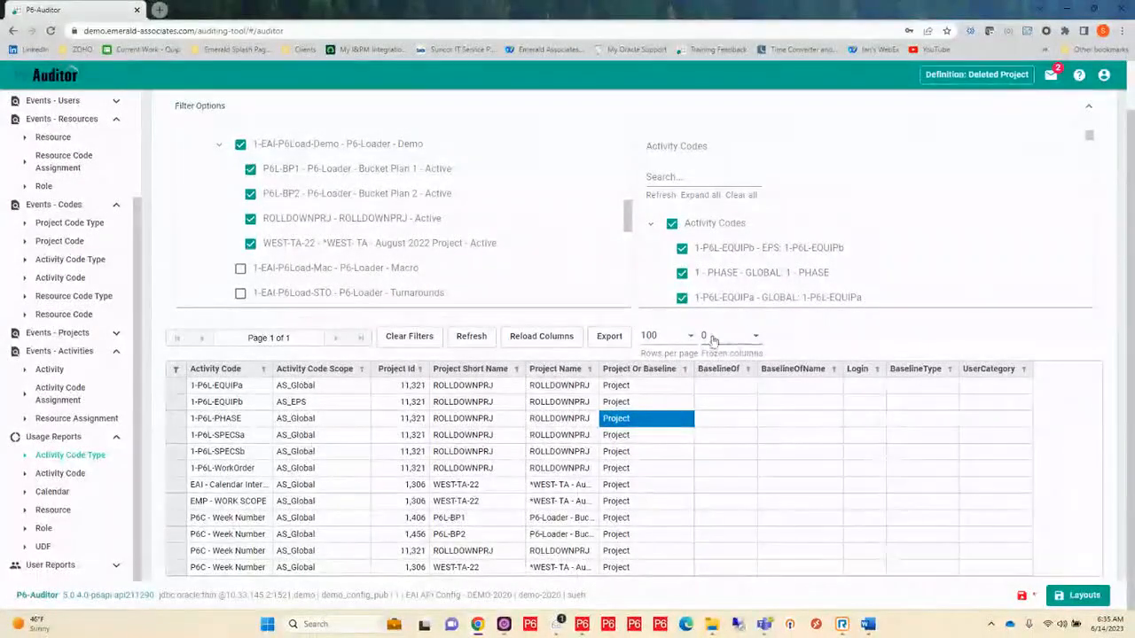
{"action": "left_click", "coordinate": [461, 437]}
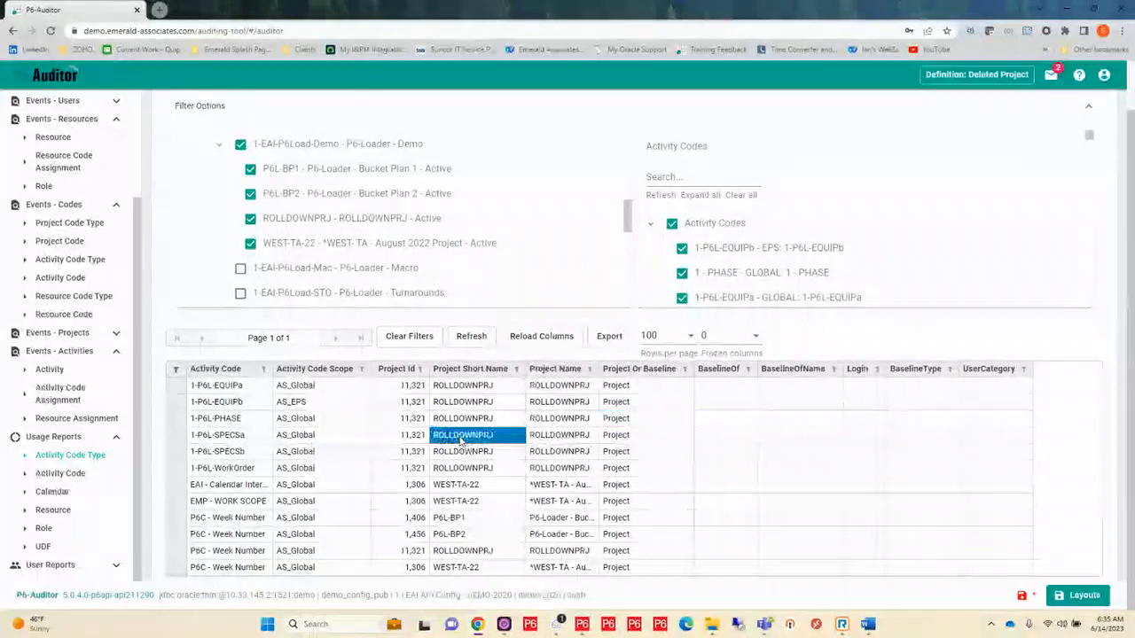
{"action": "scroll", "coordinate": [461, 441], "scroll_direction": "up", "scroll_amount": 2}
{"action": "scroll", "coordinate": [462, 434], "scroll_direction": "down", "scroll_amount": 2}
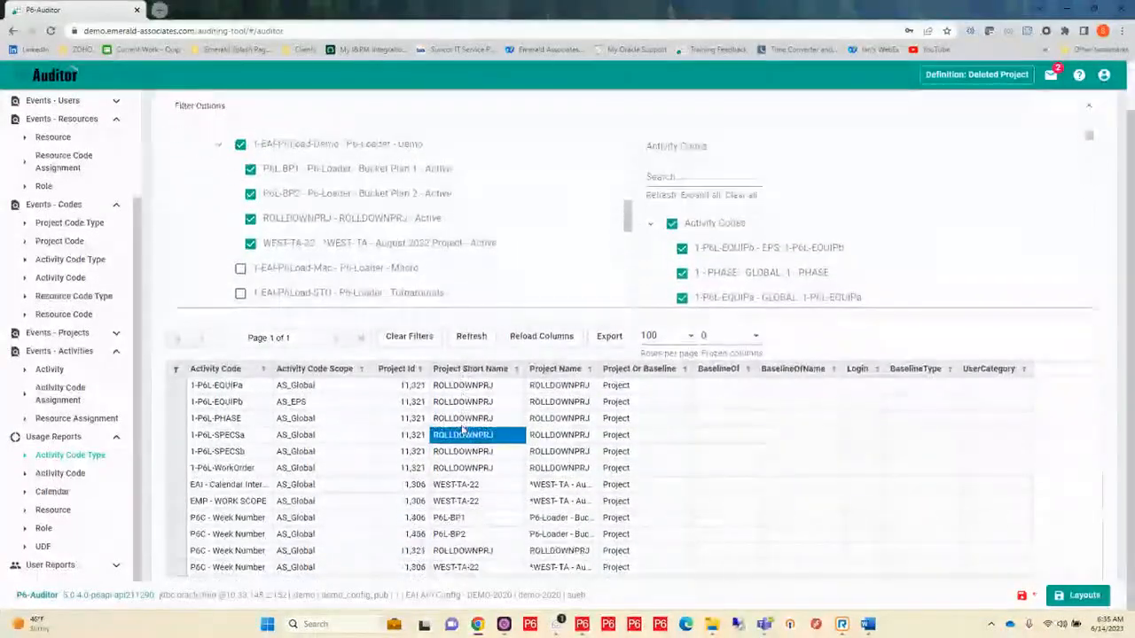
- Collapse the P6-Loader Demo node, search the project tree for "aud" and add the 1-EAI-P6-Auditor projects to the usage report
{"action": "left_click", "coordinate": [217, 148]}
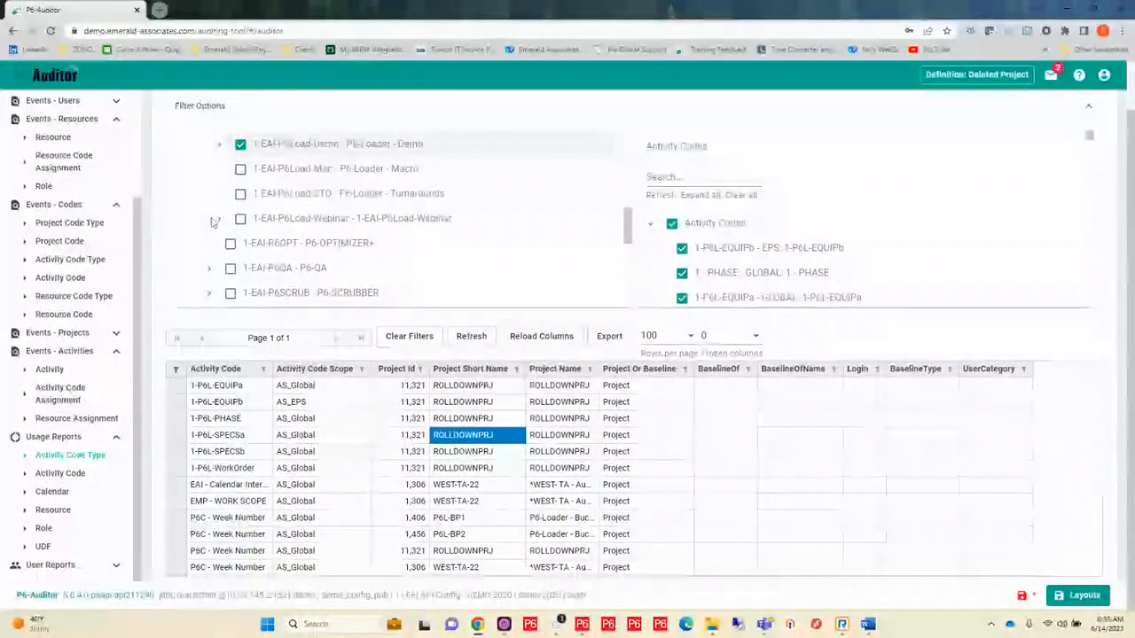
{"action": "scroll", "coordinate": [191, 223], "scroll_direction": "down", "scroll_amount": 3}
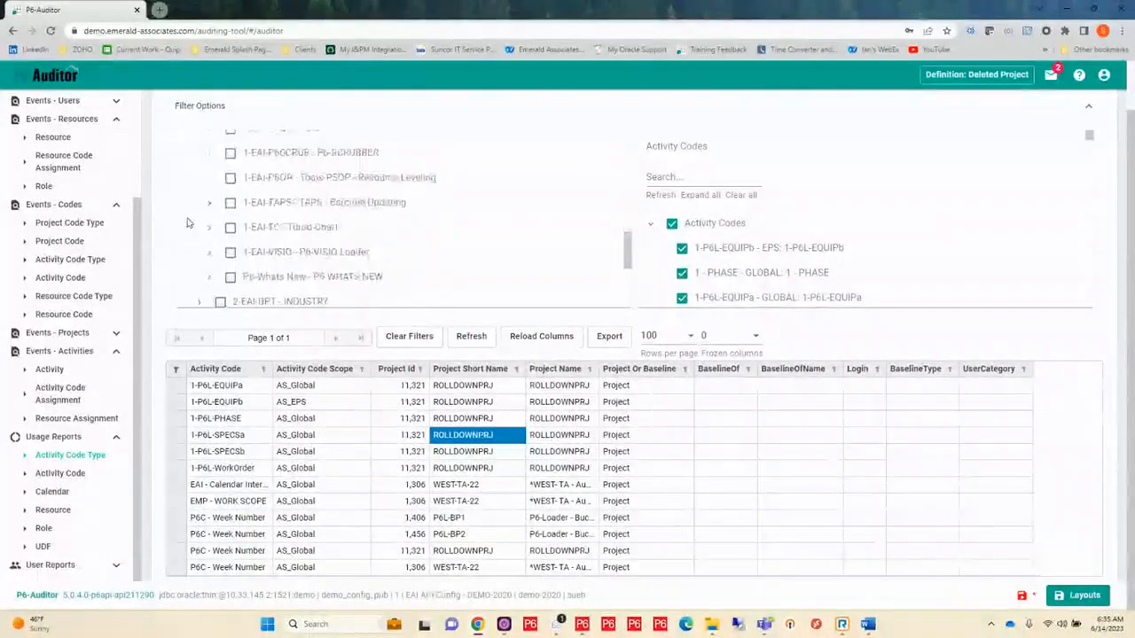
{"action": "scroll", "coordinate": [187, 223], "scroll_direction": "up", "scroll_amount": 3}
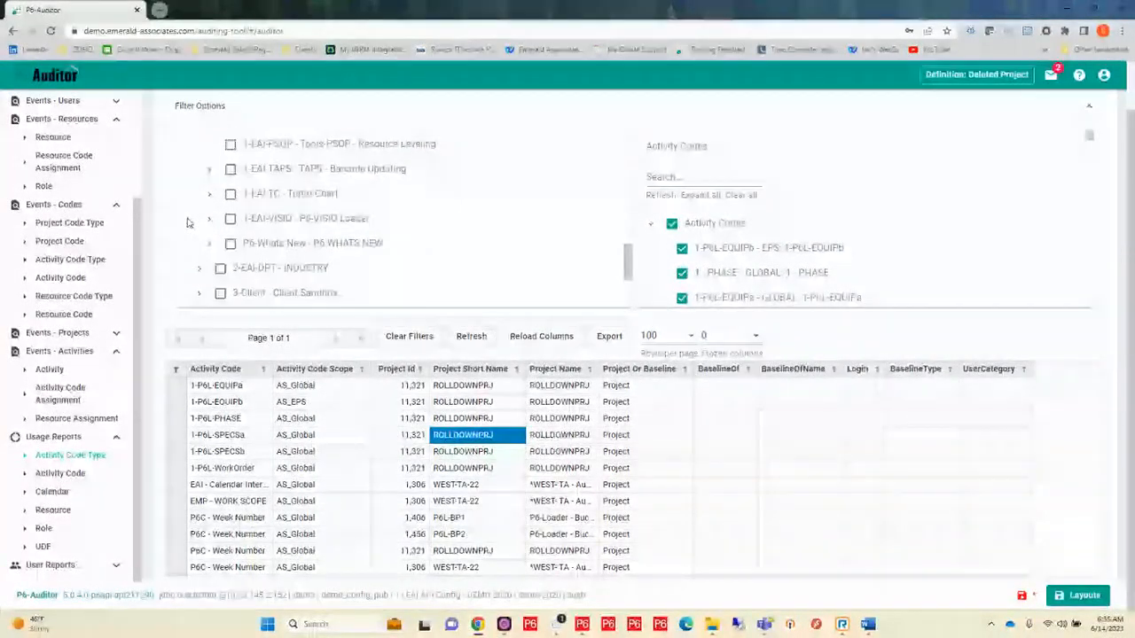
{"action": "scroll", "coordinate": [187, 222], "scroll_direction": "up", "scroll_amount": 1}
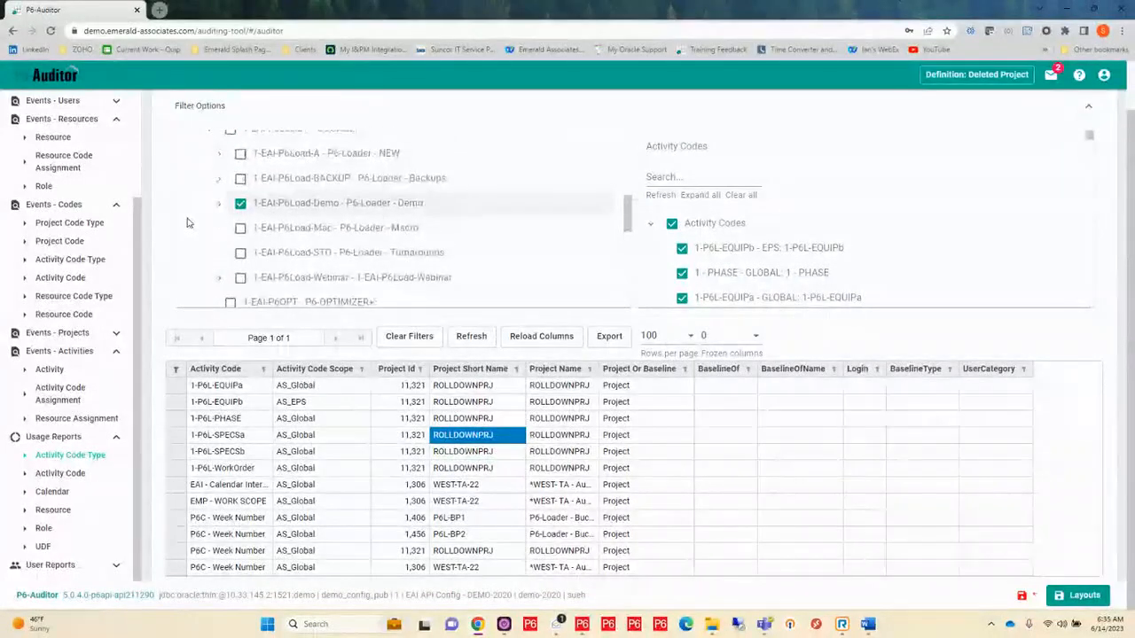
{"action": "scroll", "coordinate": [187, 222], "scroll_direction": "up", "scroll_amount": 1}
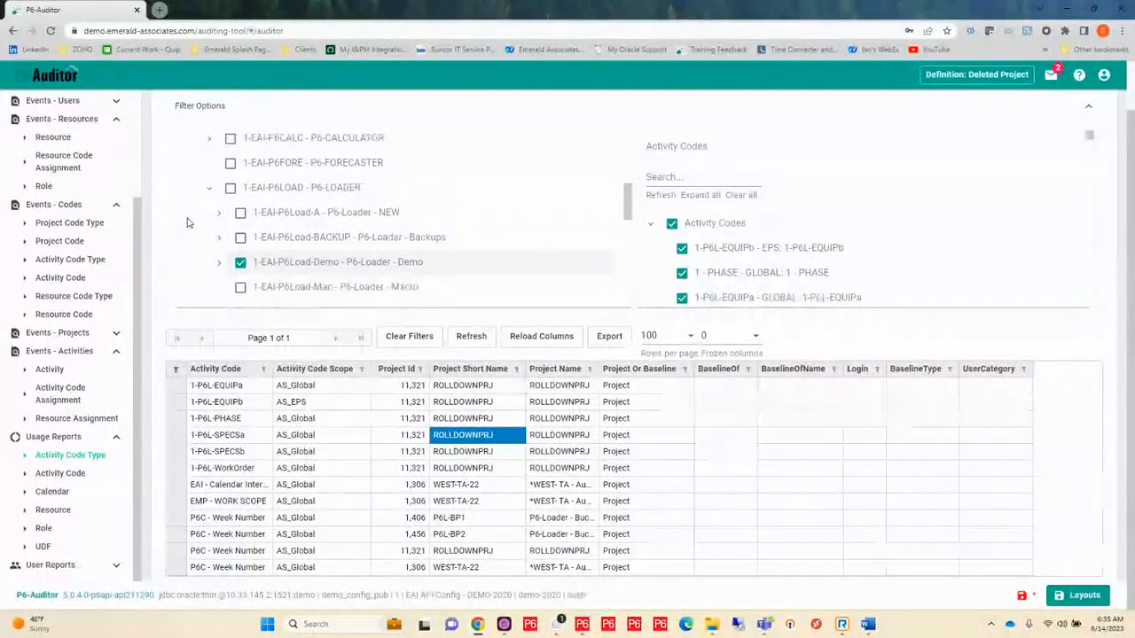
{"action": "scroll", "coordinate": [187, 222], "scroll_direction": "up", "scroll_amount": 5}
{"action": "left_click", "coordinate": [231, 178]}
{"action": "type", "text": "aud"}
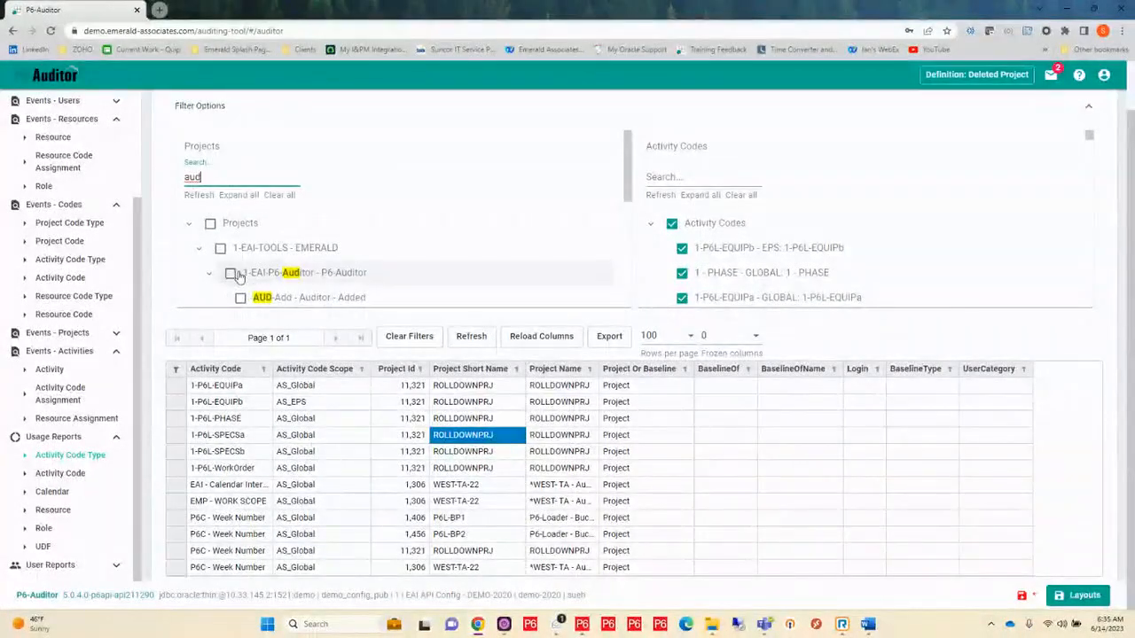
{"action": "left_click", "coordinate": [231, 274]}
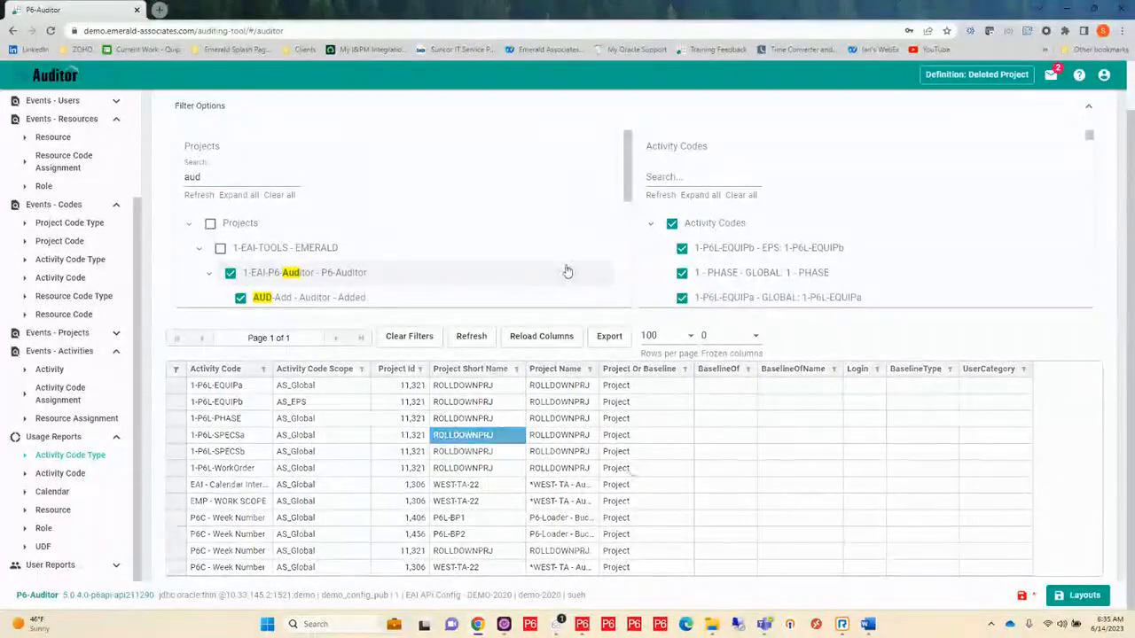
{"action": "scroll", "coordinate": [552, 435], "scroll_direction": "down", "scroll_amount": 3}
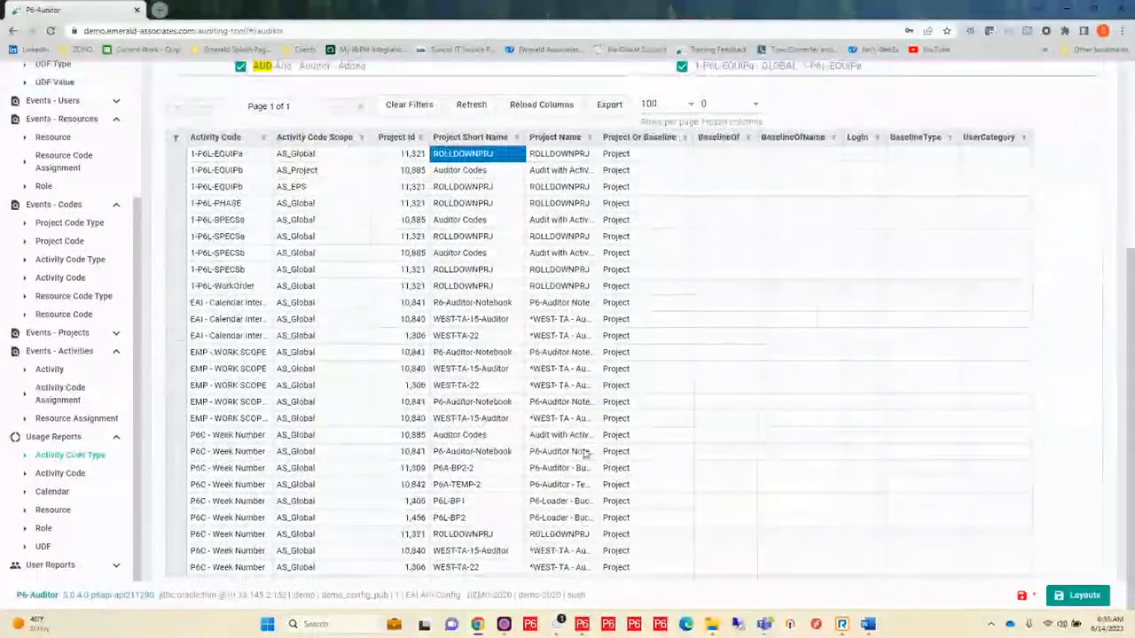
- Export the Activity Code Type usage report, open the exported ActivityCodeTypeUsageGrid workbook for editing in Excel and close it
{"action": "scroll", "coordinate": [585, 453], "scroll_direction": "up", "scroll_amount": 2}
{"action": "scroll", "coordinate": [584, 453], "scroll_direction": "down", "scroll_amount": 2}
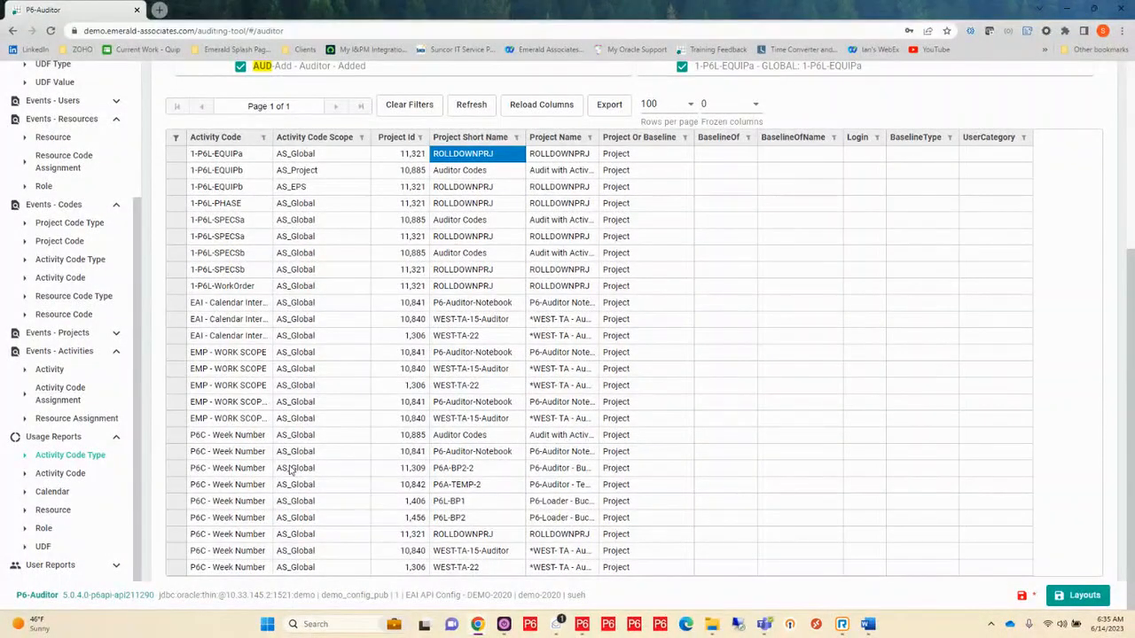
{"action": "left_click", "coordinate": [618, 106]}
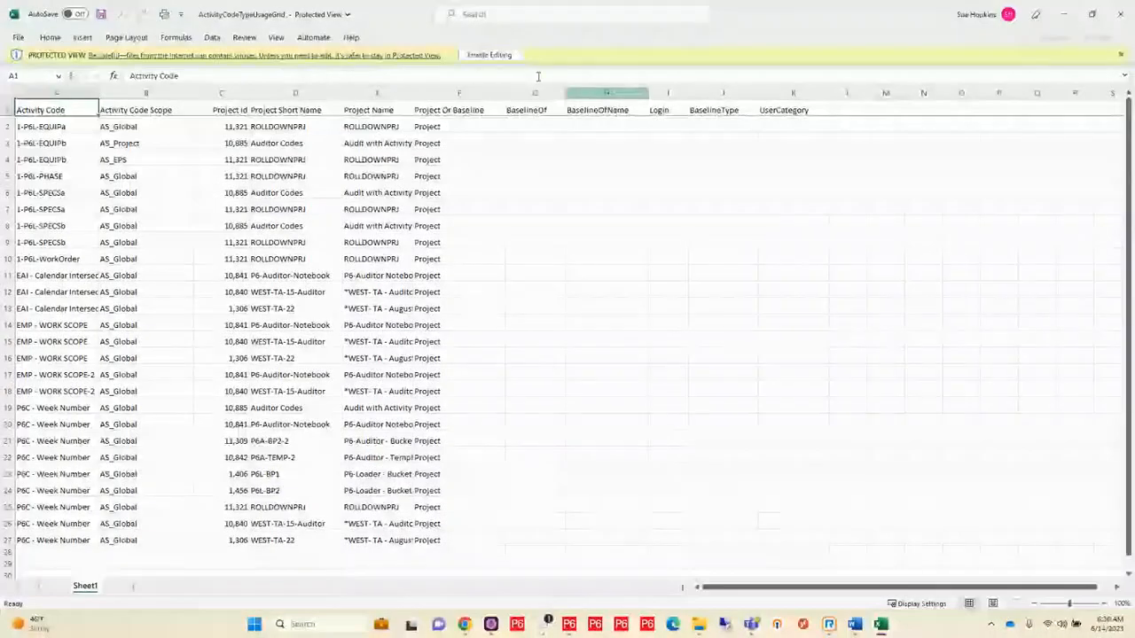
{"action": "left_click", "coordinate": [490, 55]}
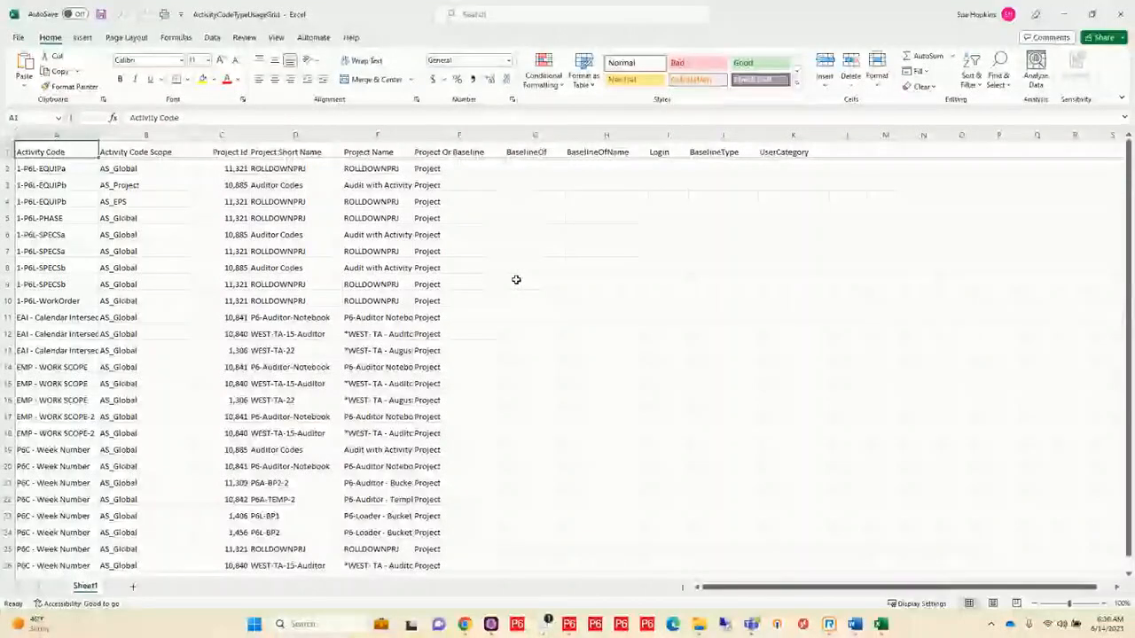
{"action": "left_click", "coordinate": [1124, 17]}
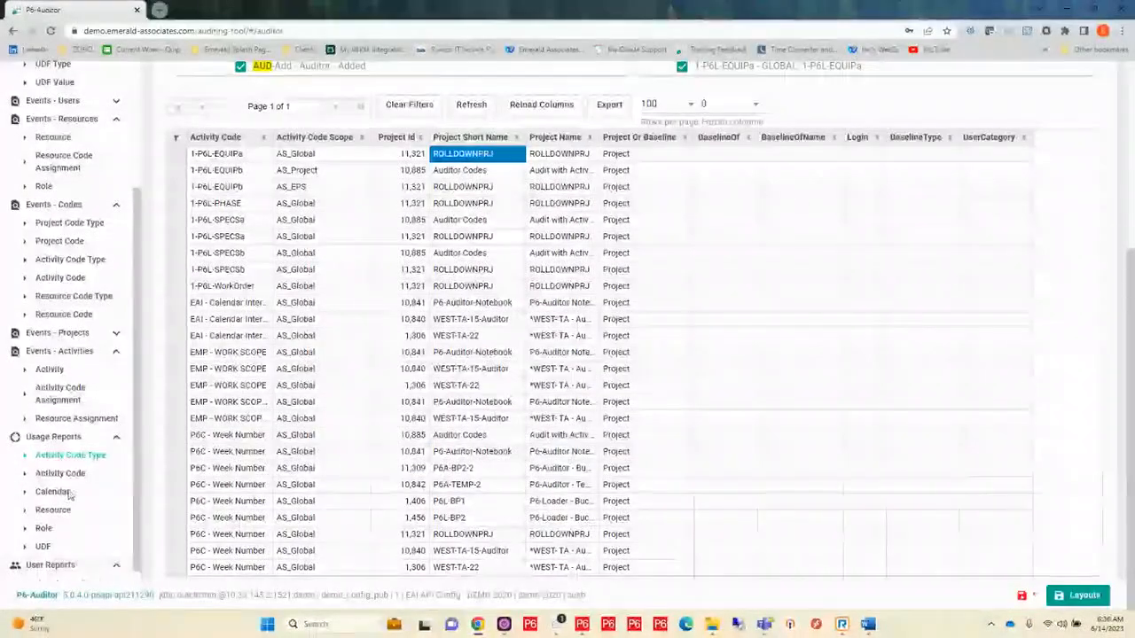
- Open the User Active Sessions report, set it to 100 rows per page and review the listed sessions
{"action": "scroll", "coordinate": [74, 499], "scroll_direction": "down", "scroll_amount": 2}
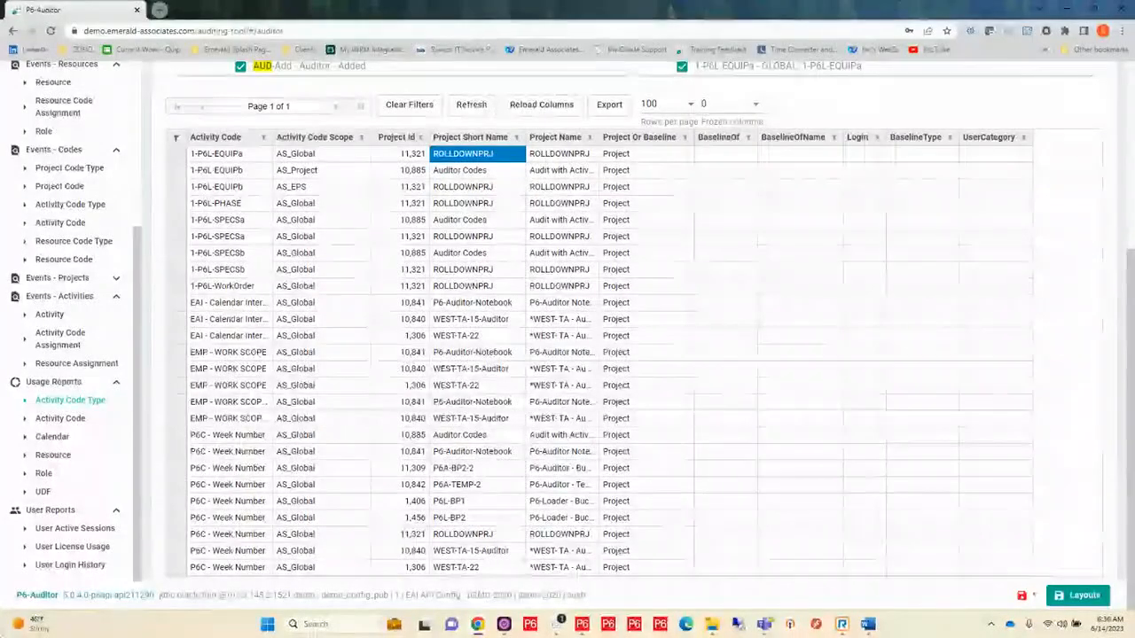
{"action": "left_click", "coordinate": [75, 530]}
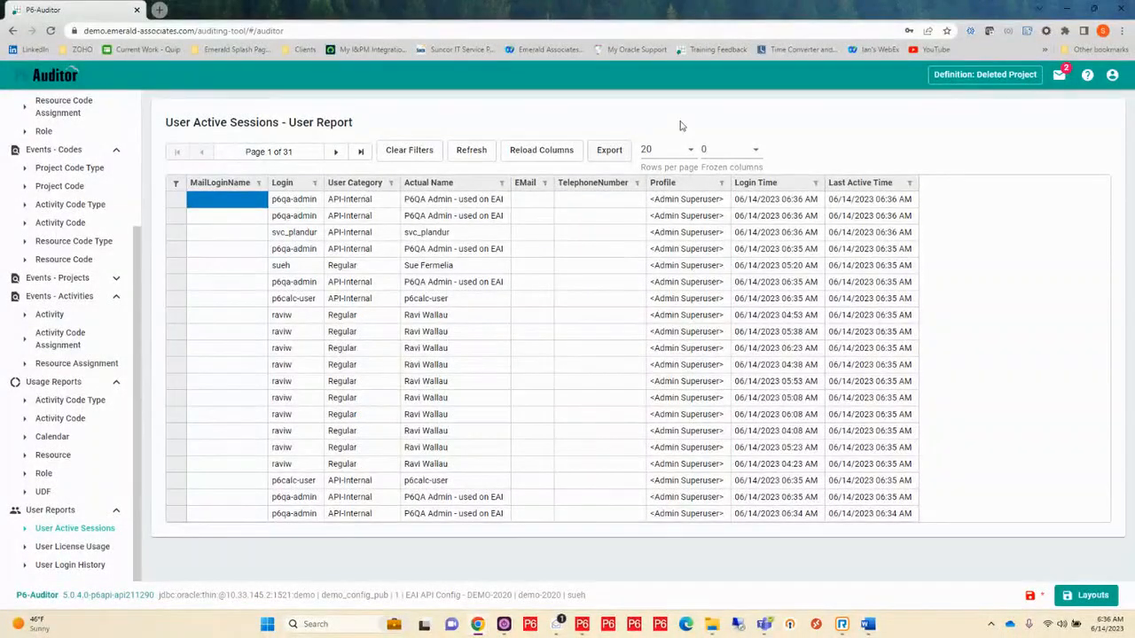
{"action": "left_click", "coordinate": [692, 151]}
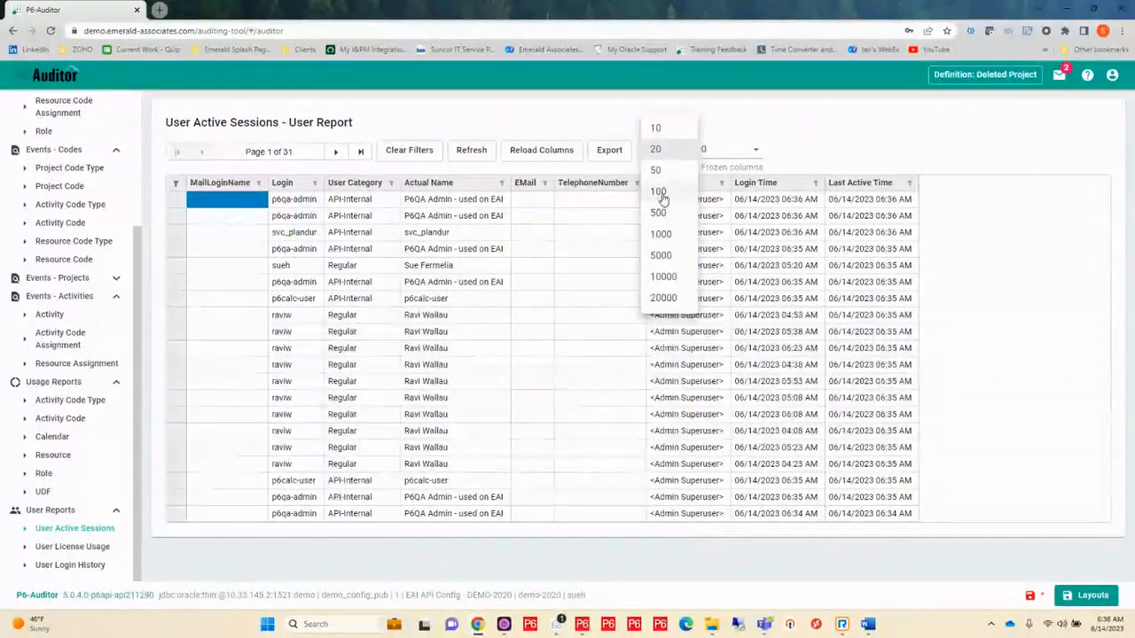
{"action": "left_click", "coordinate": [661, 190]}
{"action": "scroll", "coordinate": [465, 350], "scroll_direction": "down", "scroll_amount": 3}
{"action": "scroll", "coordinate": [466, 351], "scroll_direction": "down", "scroll_amount": 2}
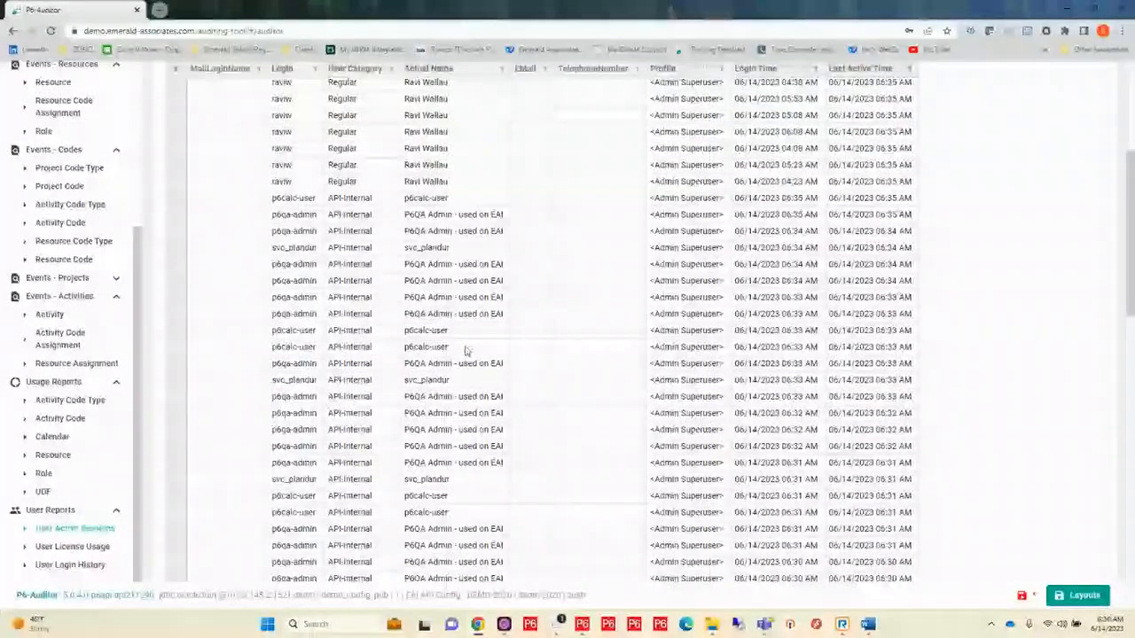
{"action": "scroll", "coordinate": [466, 350], "scroll_direction": "down", "scroll_amount": 3}
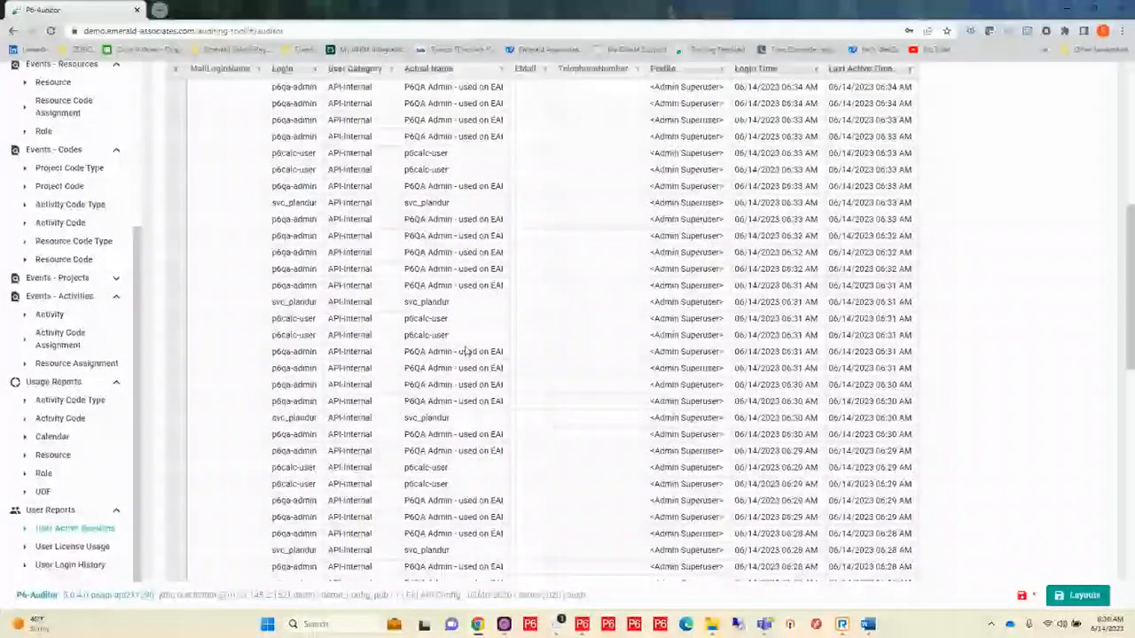
{"action": "scroll", "coordinate": [466, 350], "scroll_direction": "up", "scroll_amount": 5}
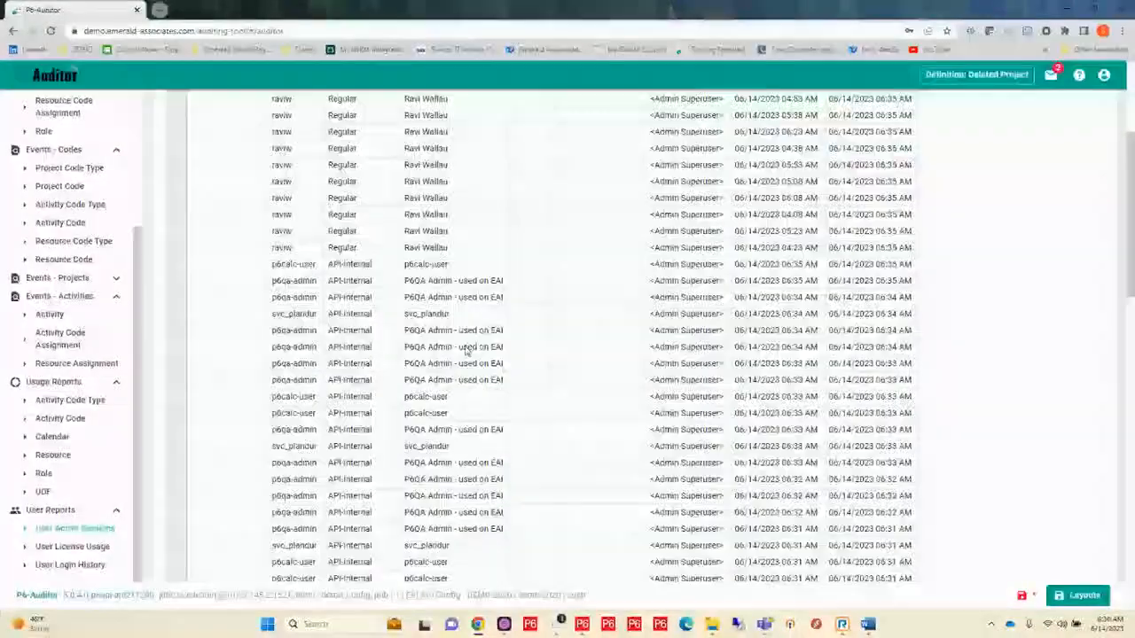
{"action": "scroll", "coordinate": [465, 351], "scroll_direction": "up", "scroll_amount": 3}
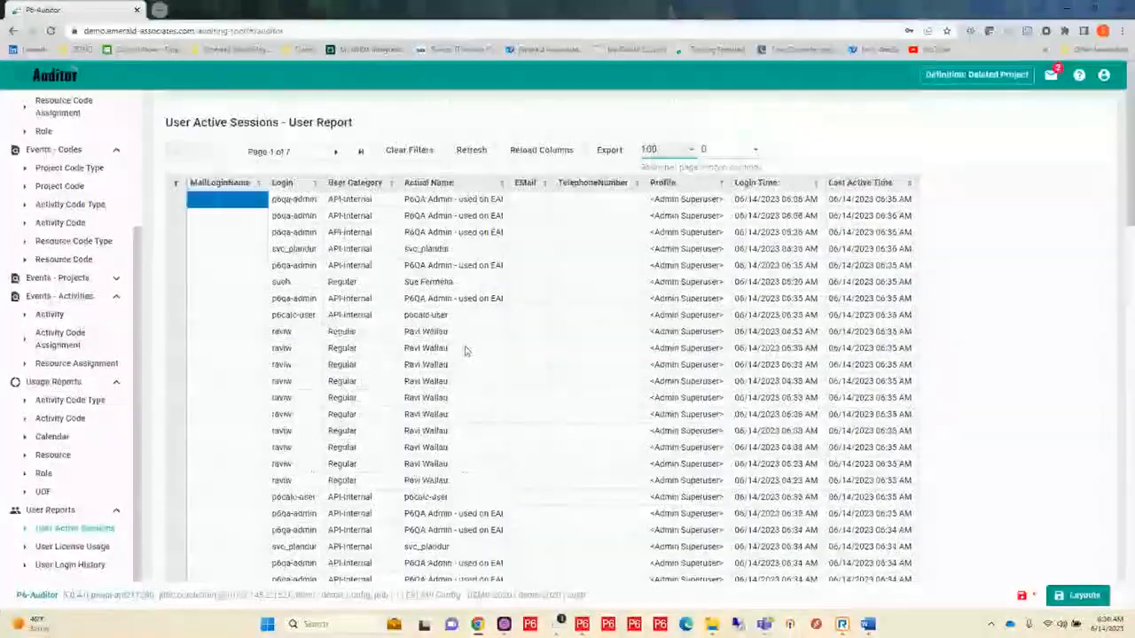
- Filter the User Category column of the active sessions report to Regular, excluding API-Internal and P6-Internal
{"action": "left_click", "coordinate": [391, 183]}
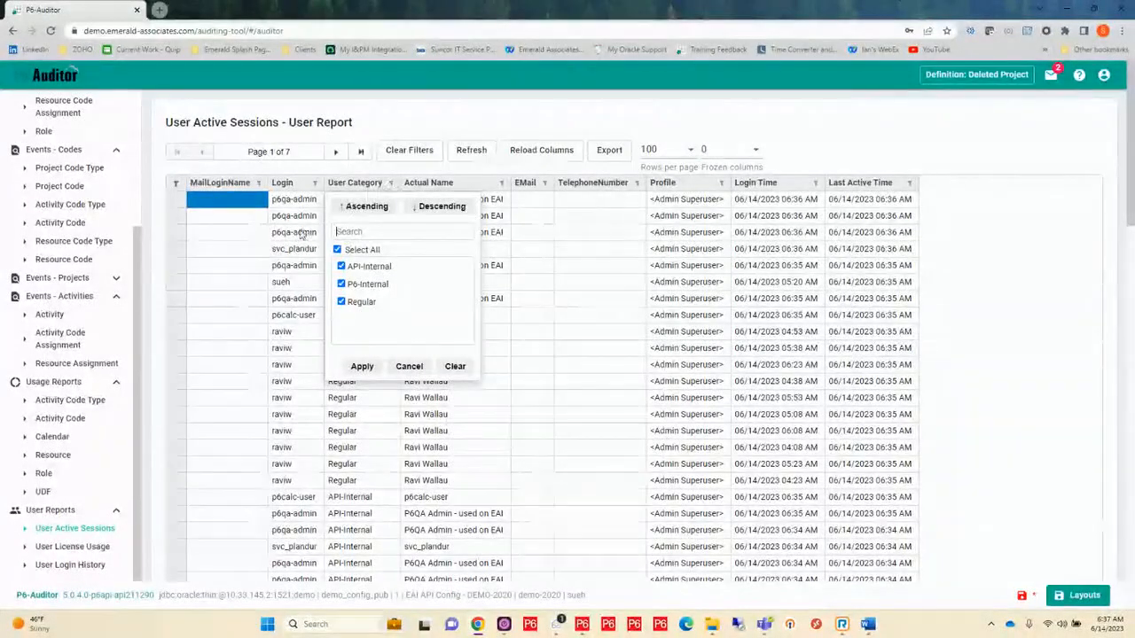
{"action": "left_click", "coordinate": [341, 267]}
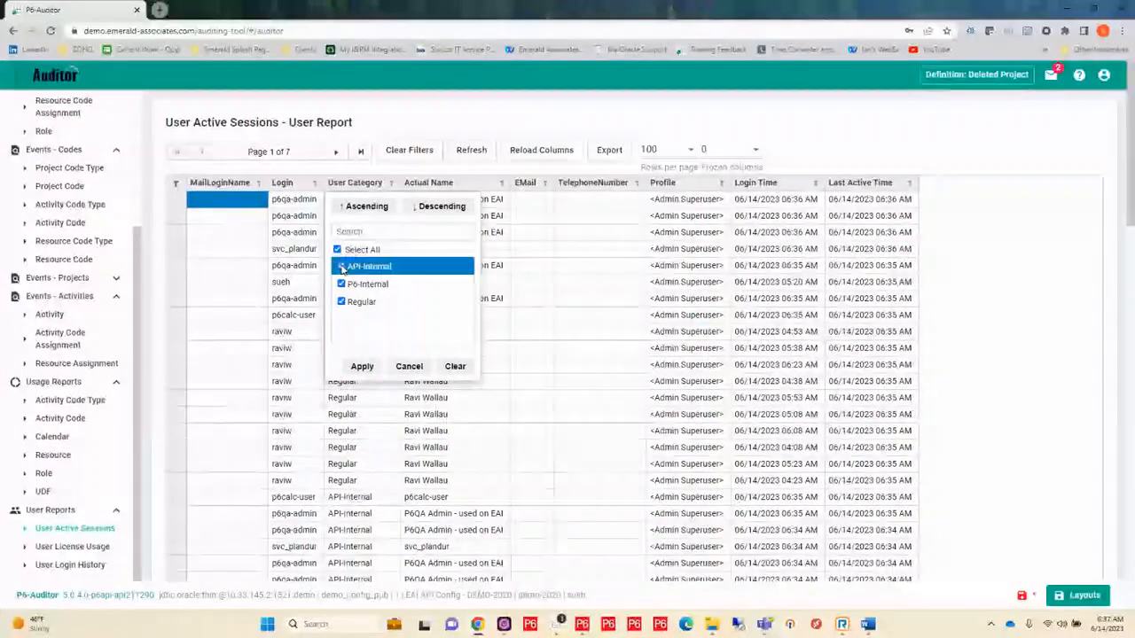
{"action": "left_click", "coordinate": [342, 285]}
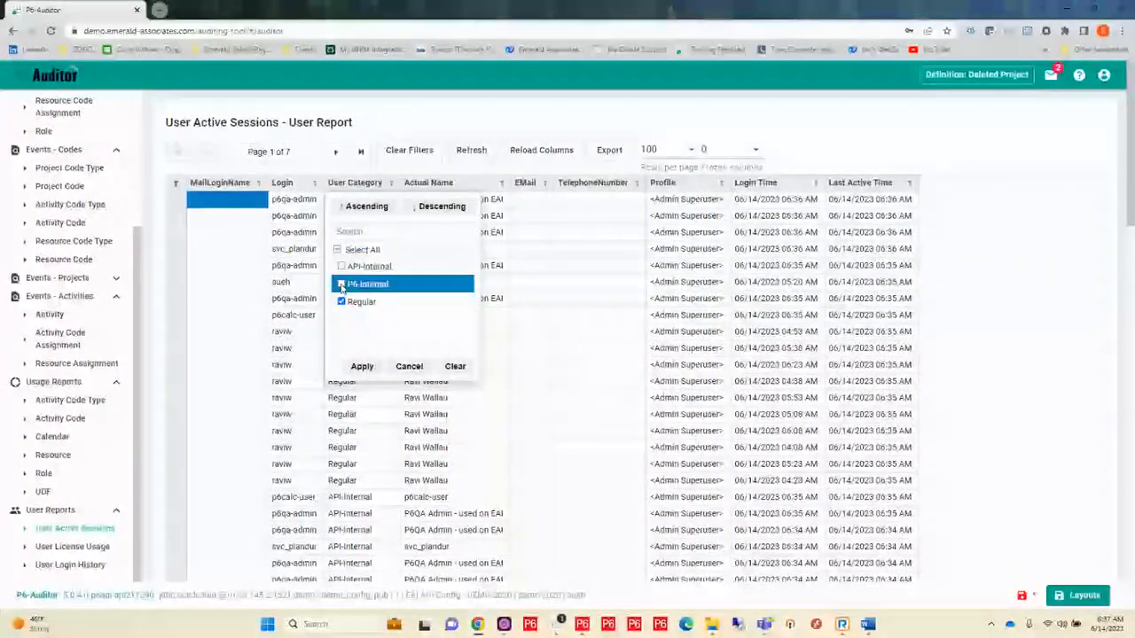
{"action": "left_click", "coordinate": [362, 366]}
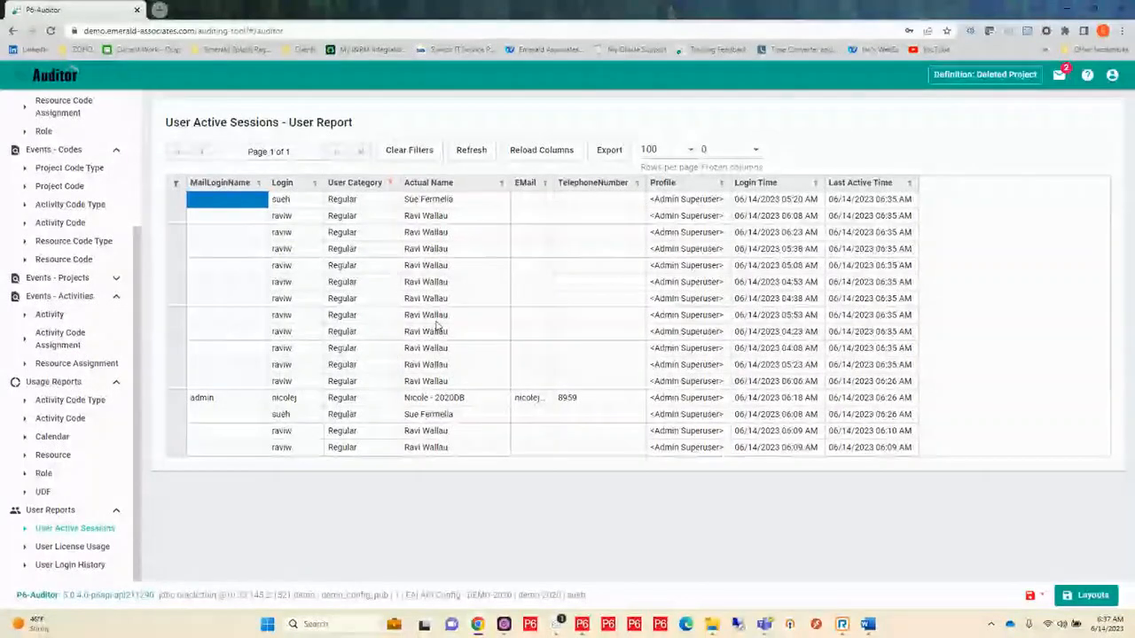
- Open the User License Usage report, set it to 100 rows per page and look through the listed users
{"action": "left_click", "coordinate": [64, 548]}
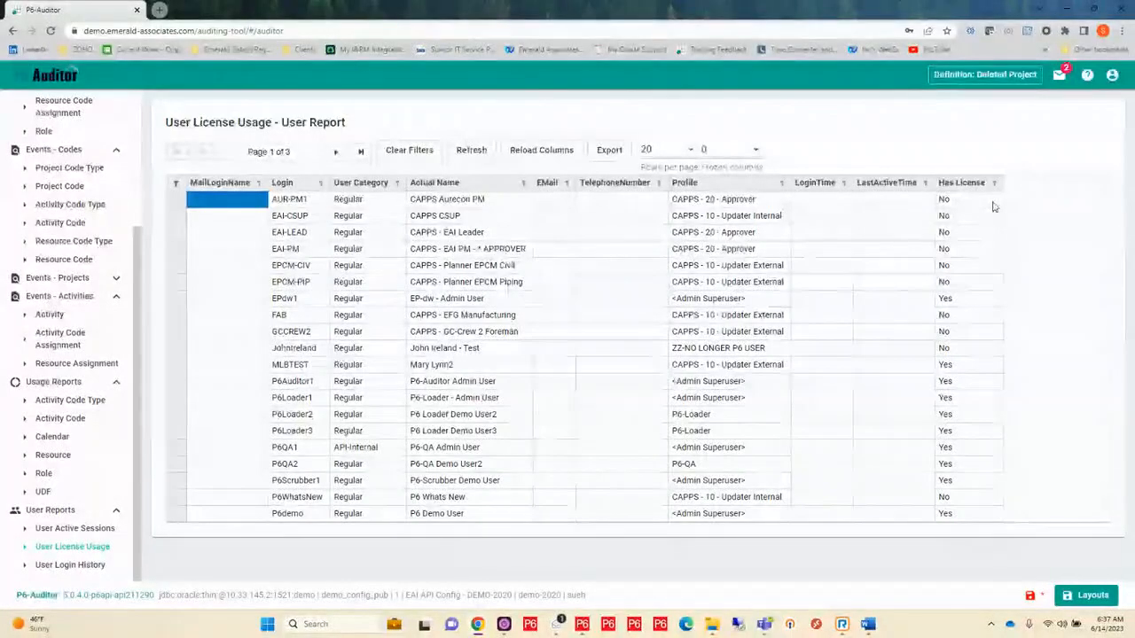
{"action": "left_click", "coordinate": [693, 156]}
{"action": "left_click", "coordinate": [661, 198]}
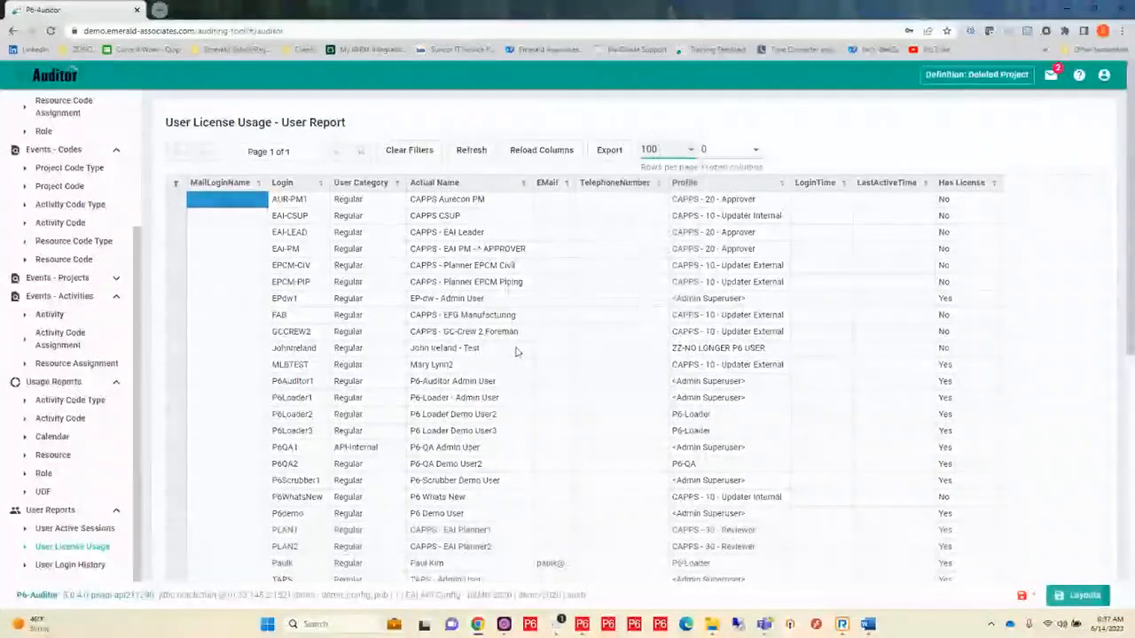
{"action": "scroll", "coordinate": [517, 352], "scroll_direction": "down", "scroll_amount": 5}
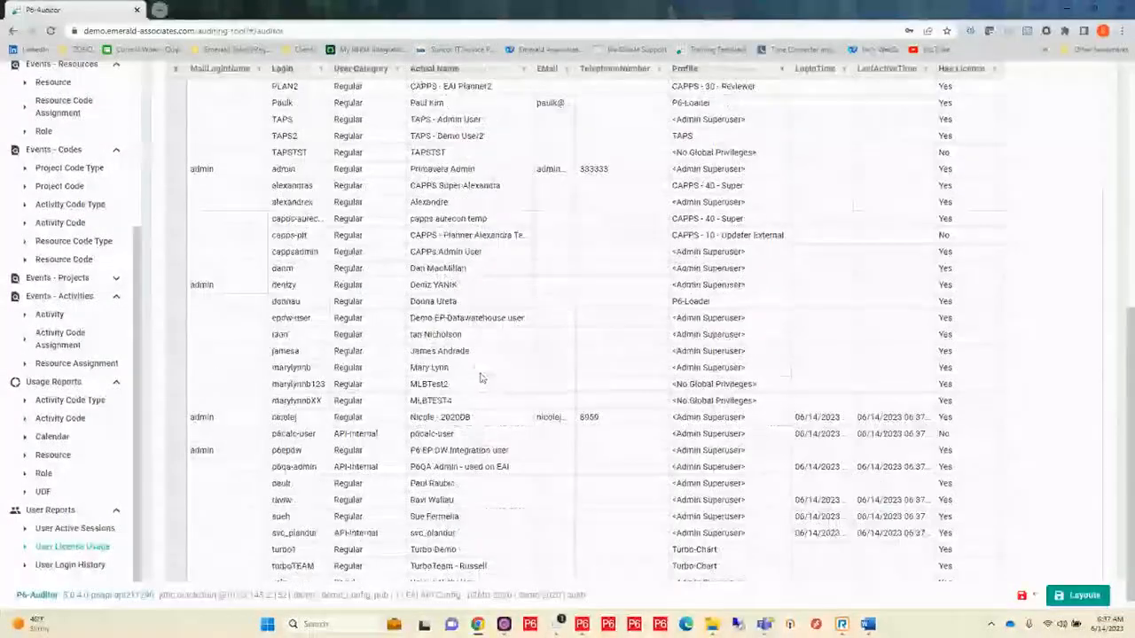
{"action": "scroll", "coordinate": [496, 374], "scroll_direction": "up", "scroll_amount": 6}
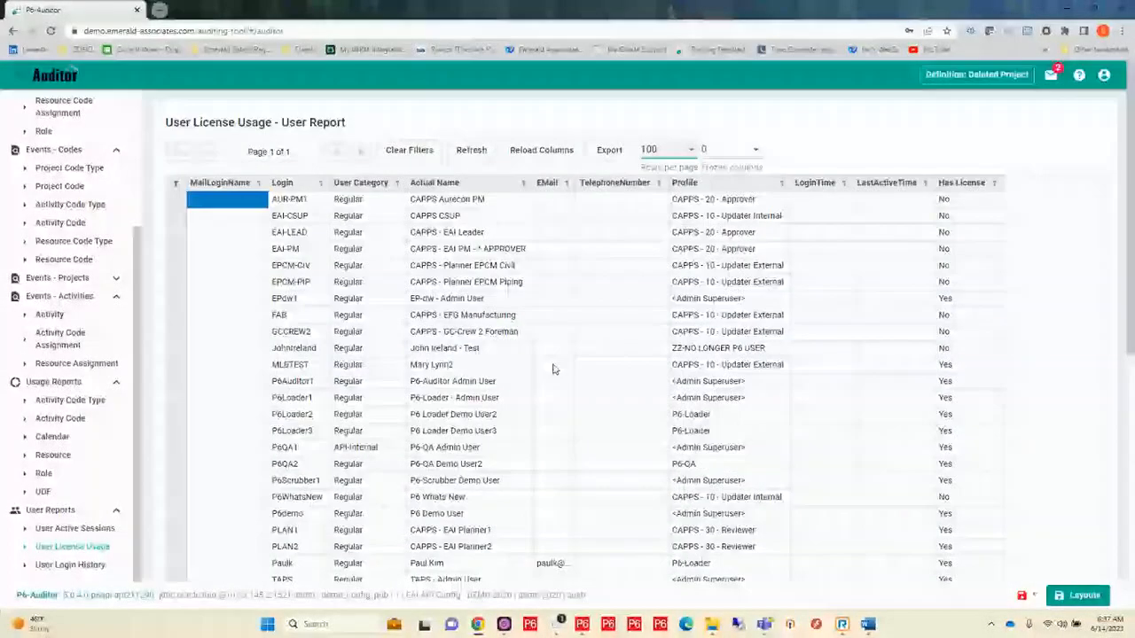
- Sort the license usage report by Has License with Yes first, and compare license holders with their login and last active times
{"action": "left_click", "coordinate": [957, 189]}
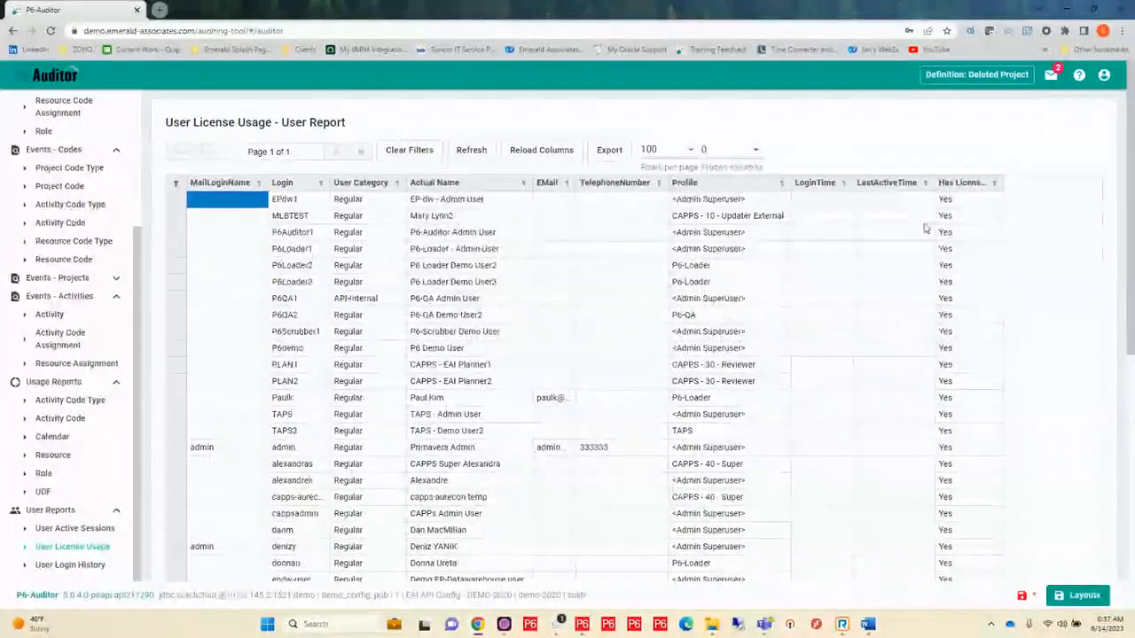
{"action": "scroll", "coordinate": [856, 299], "scroll_direction": "down", "scroll_amount": 2}
{"action": "scroll", "coordinate": [849, 307], "scroll_direction": "down", "scroll_amount": 3}
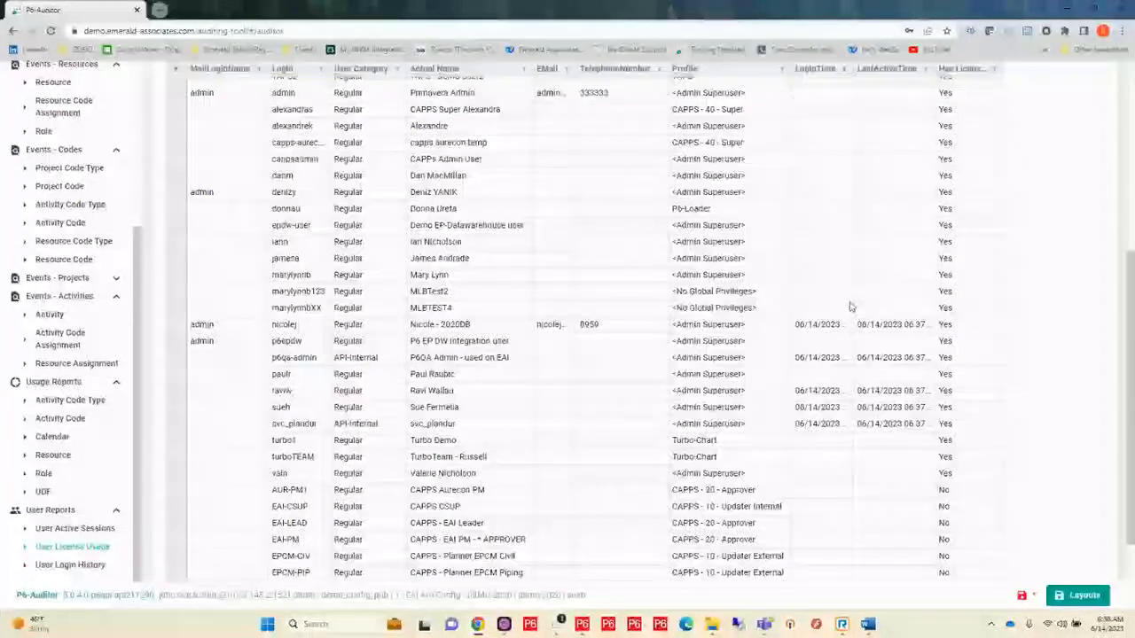
{"action": "scroll", "coordinate": [598, 282], "scroll_direction": "up", "scroll_amount": 5}
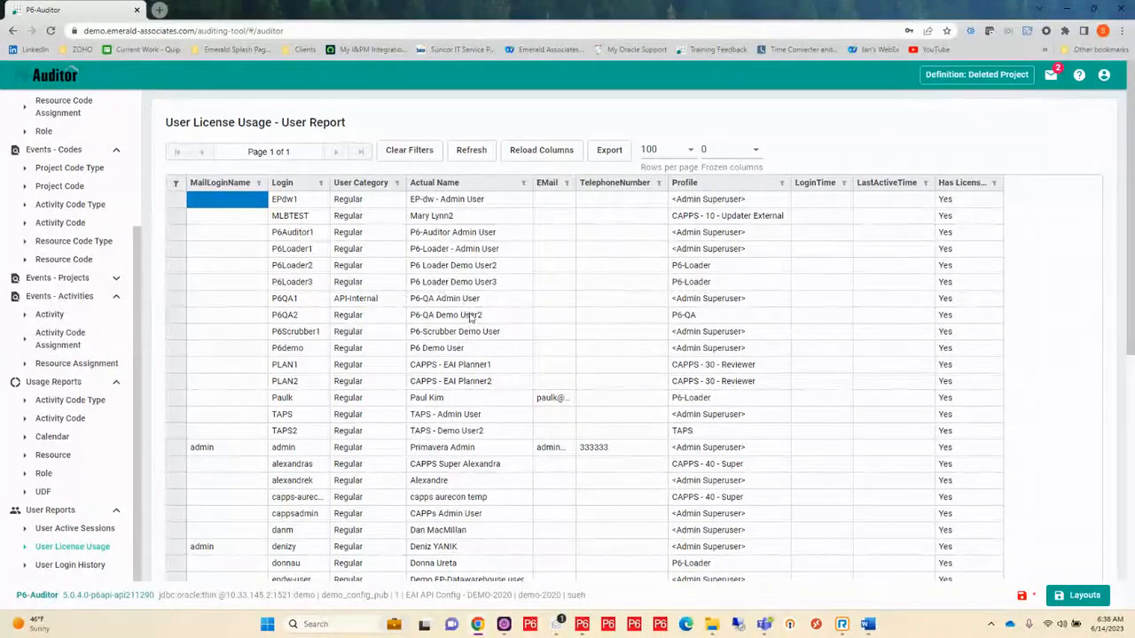
{"action": "scroll", "coordinate": [469, 318], "scroll_direction": "down", "scroll_amount": 3}
{"action": "scroll", "coordinate": [488, 312], "scroll_direction": "down", "scroll_amount": 2}
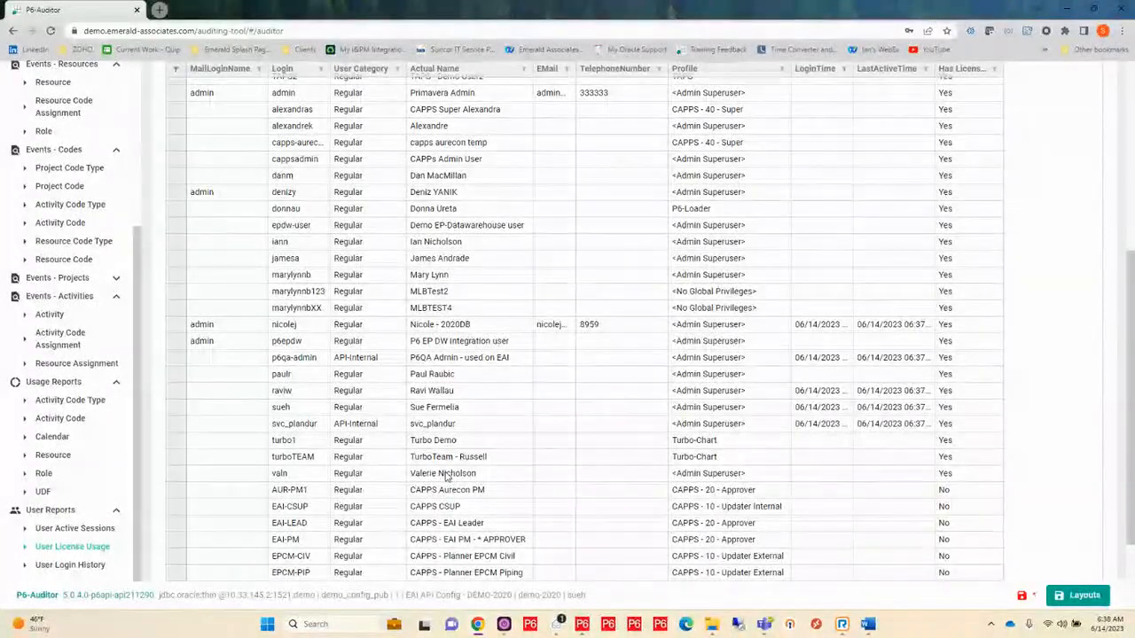
{"action": "scroll", "coordinate": [446, 477], "scroll_direction": "up", "scroll_amount": 5}
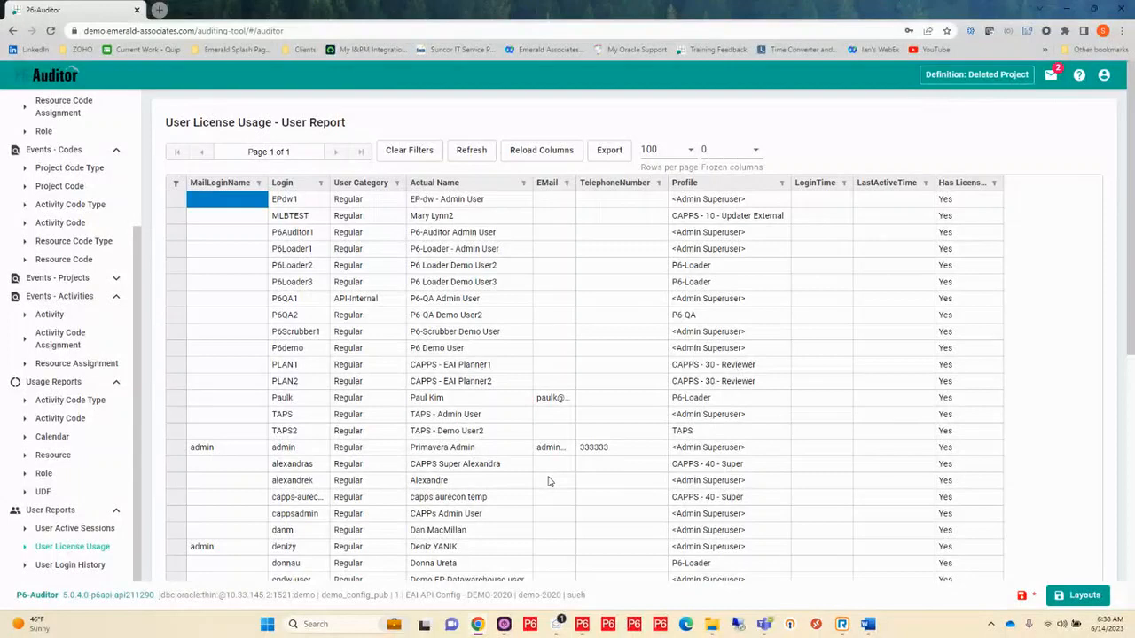
- Open the User Login History report, set it to 100 rows per page and sort it descending by Logins Last30Days
{"action": "left_click", "coordinate": [72, 568]}
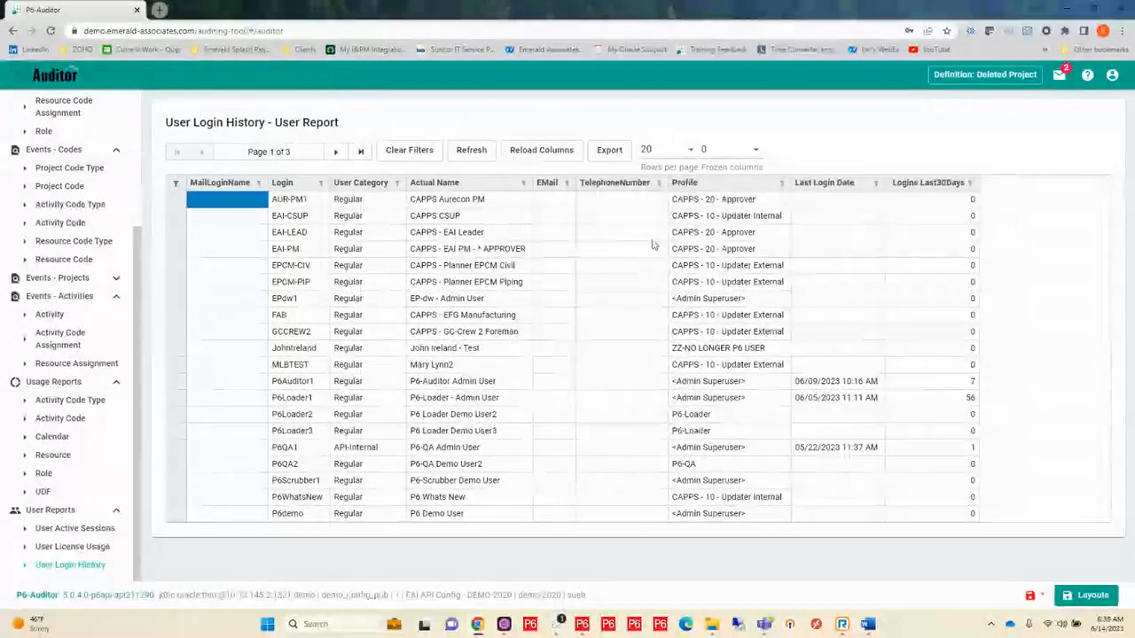
{"action": "left_click", "coordinate": [670, 150]}
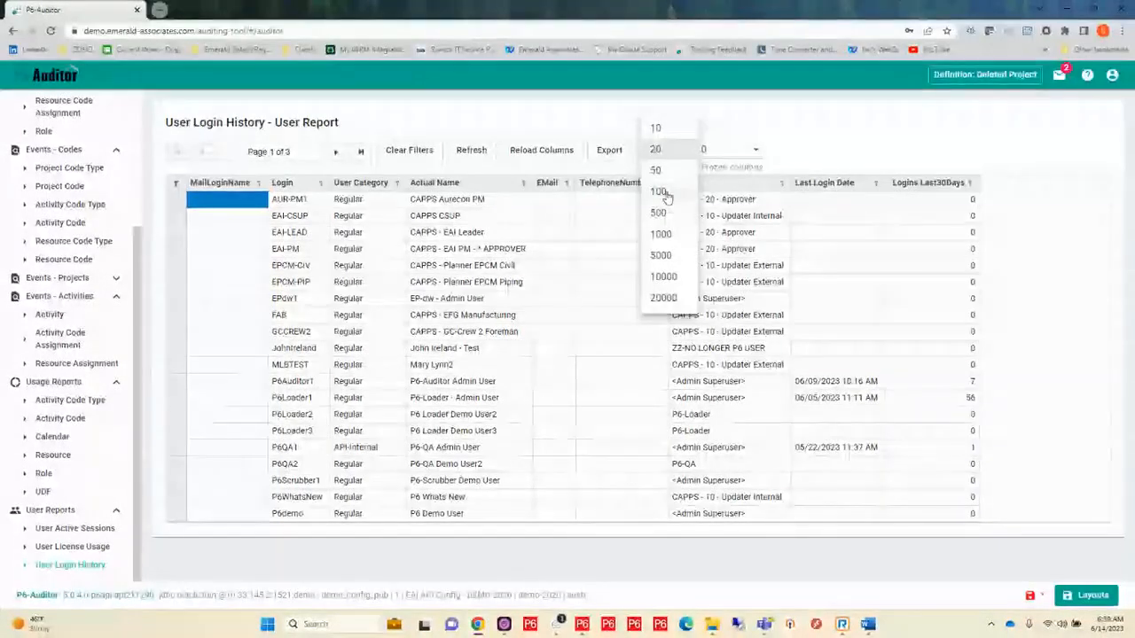
{"action": "left_click", "coordinate": [657, 192]}
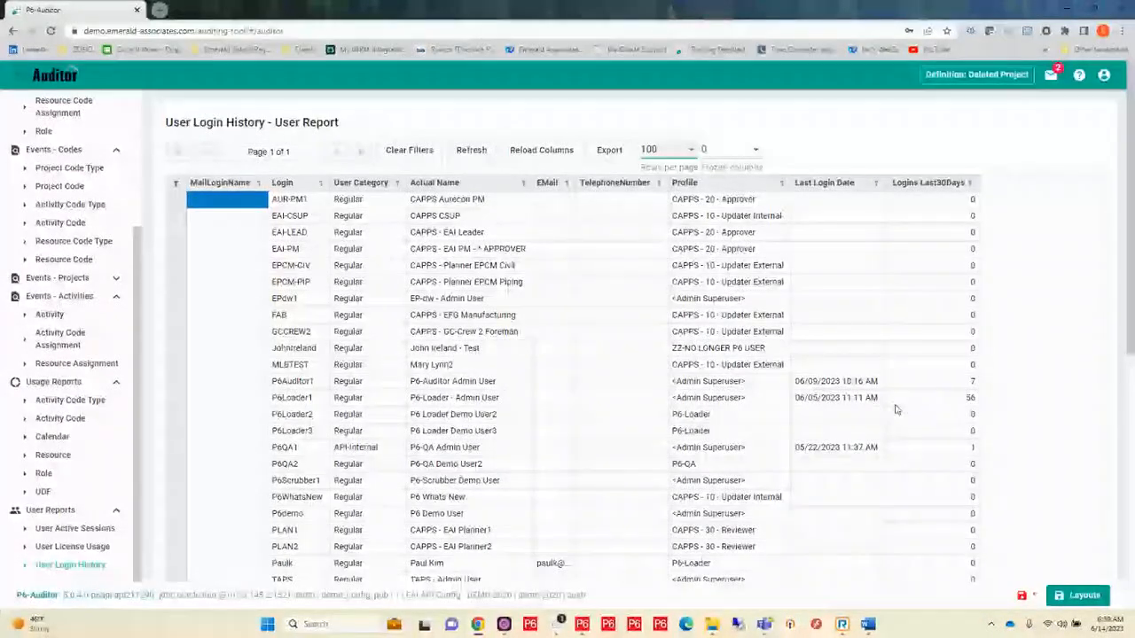
{"action": "left_click", "coordinate": [924, 186]}
{"action": "left_click", "coordinate": [926, 187]}
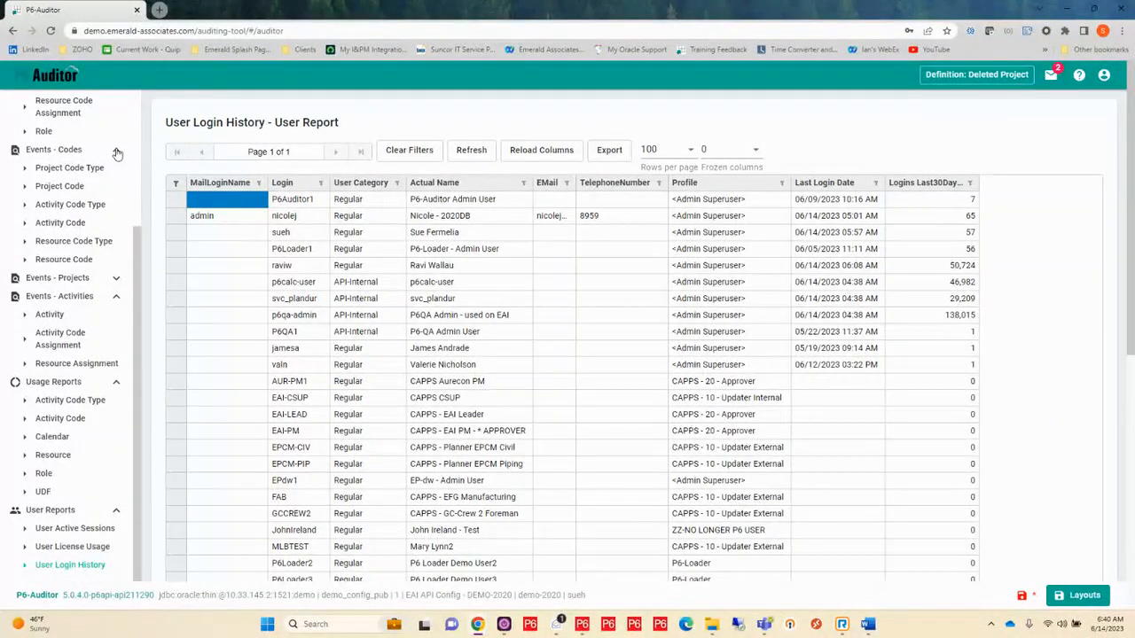
- Open the Resource Assignment event report, and switch to Primavera P6 Professional to open the I80 W-LARAMIE project
{"action": "left_click", "coordinate": [76, 365]}
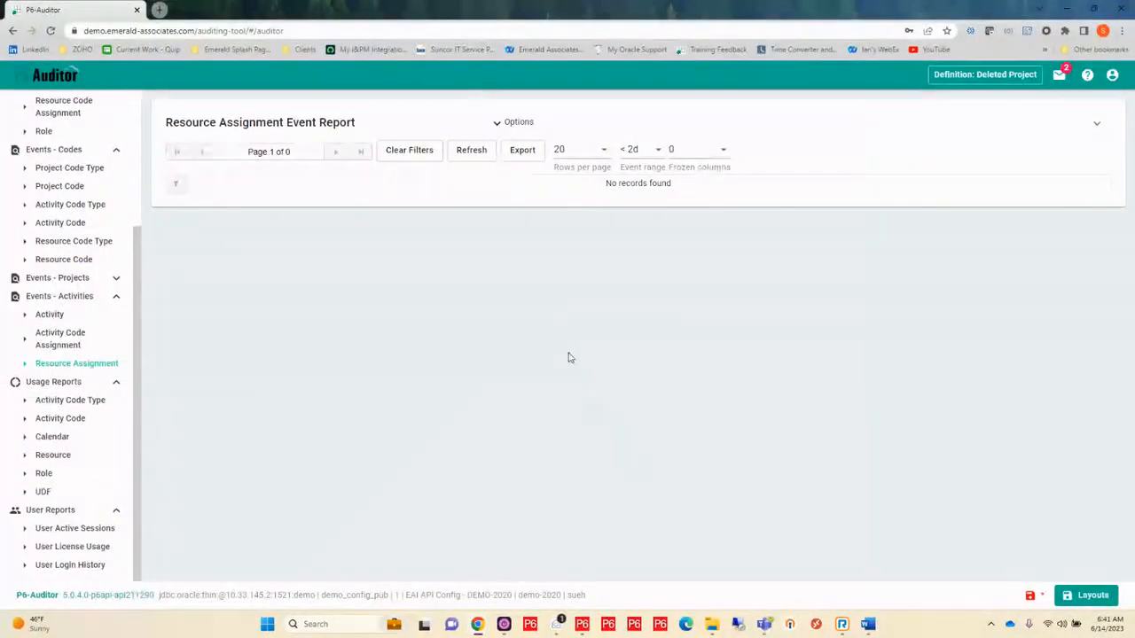
{"action": "left_click", "coordinate": [589, 626]}
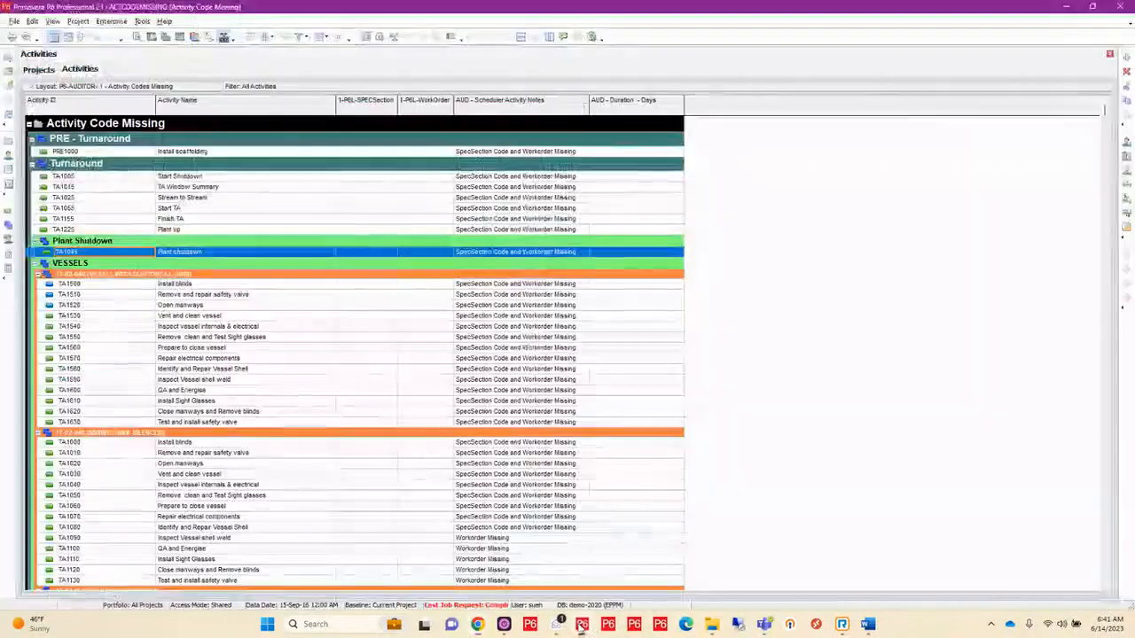
{"action": "left_click", "coordinate": [38, 70]}
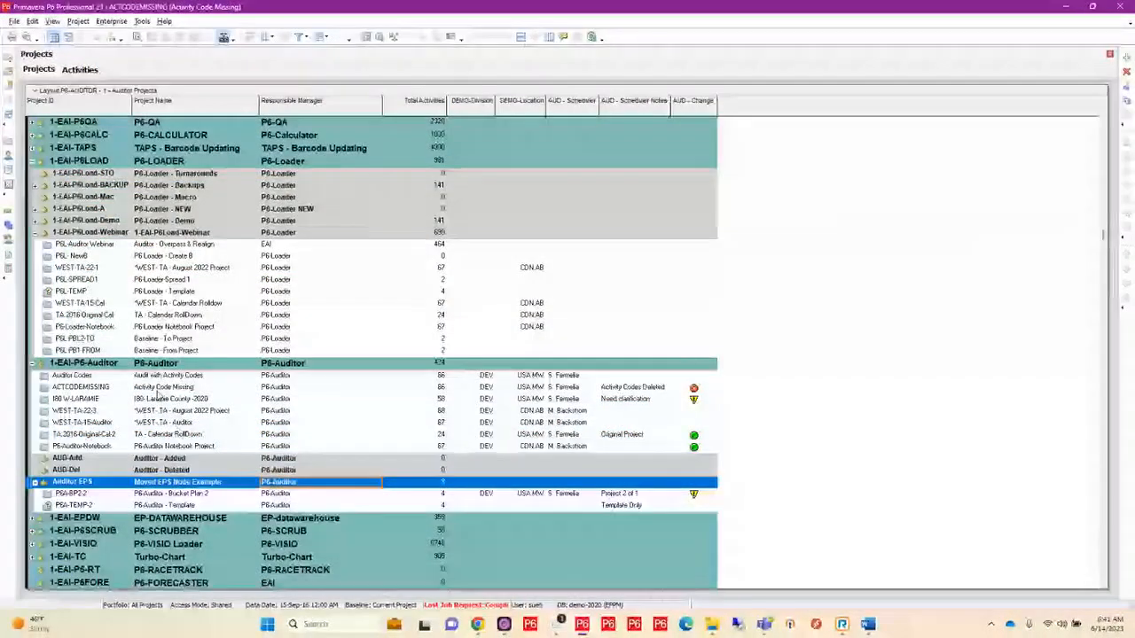
{"action": "left_click", "coordinate": [180, 400]}
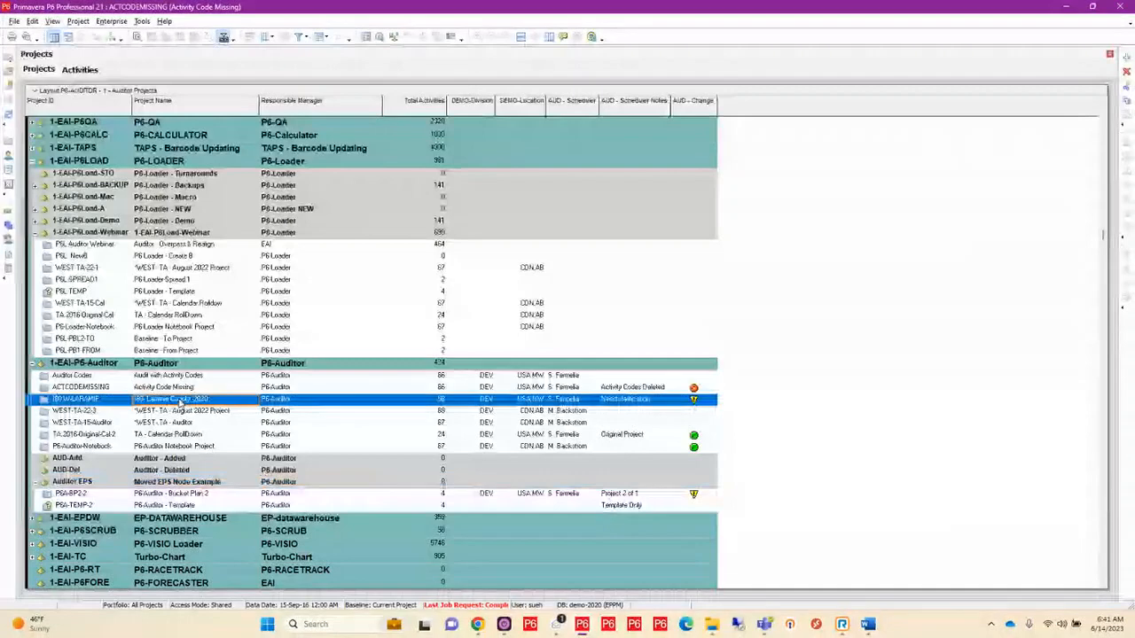
{"action": "right_click", "coordinate": [180, 400]}
{"action": "left_click", "coordinate": [225, 108]}
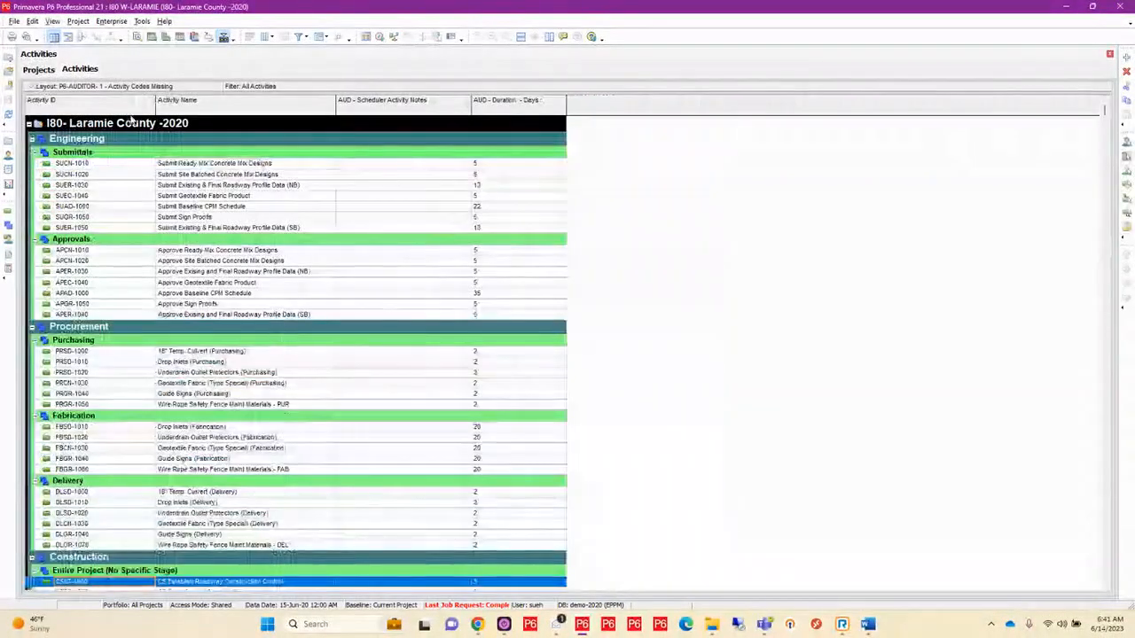
- Replace the resource assigned to activity SUCN-1010 with HOM-DRAFT Drafting, declining the new resource's Units Per Time values and suppressing further prompts
{"action": "left_click", "coordinate": [137, 38]}
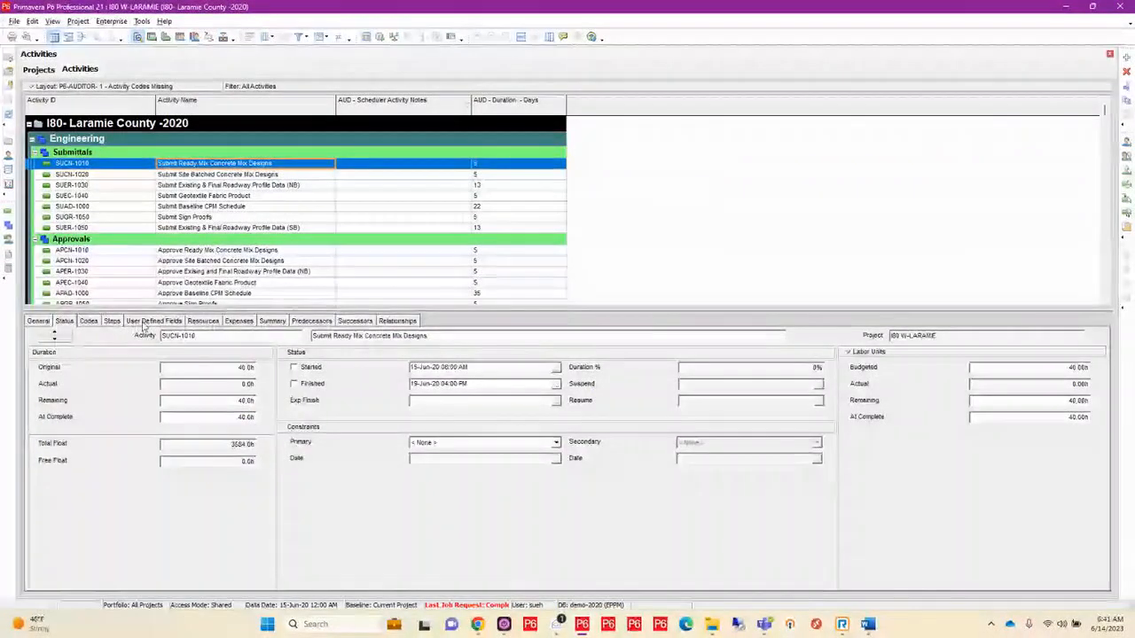
{"action": "left_click", "coordinate": [190, 321]}
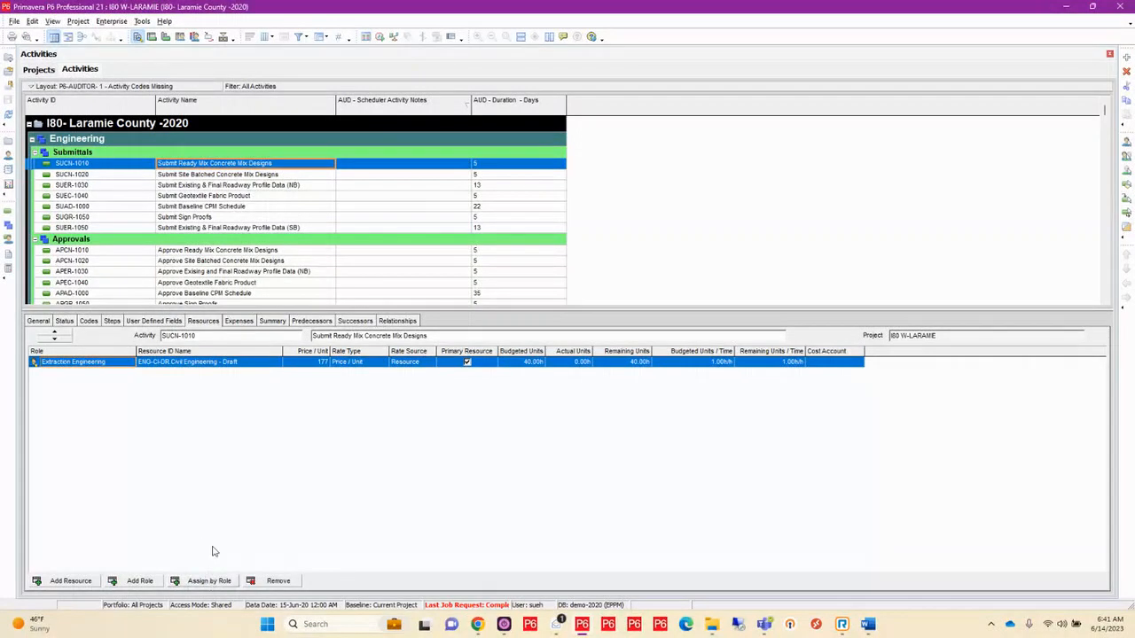
{"action": "double_click", "coordinate": [268, 364]}
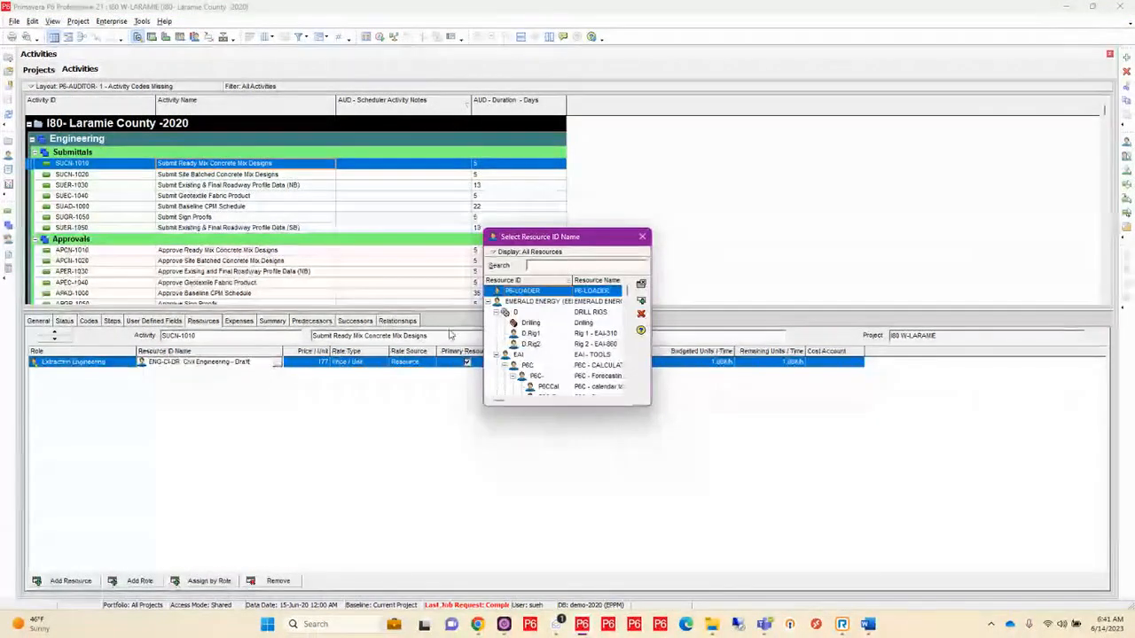
{"action": "left_click", "coordinate": [568, 265]}
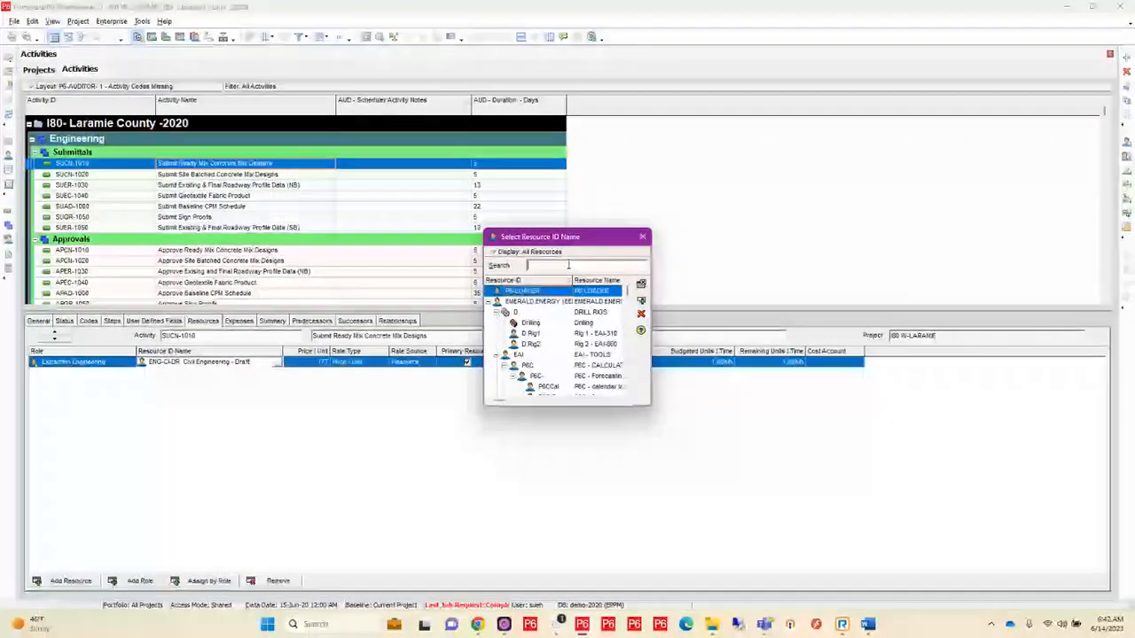
{"action": "type", "text": "dar"}
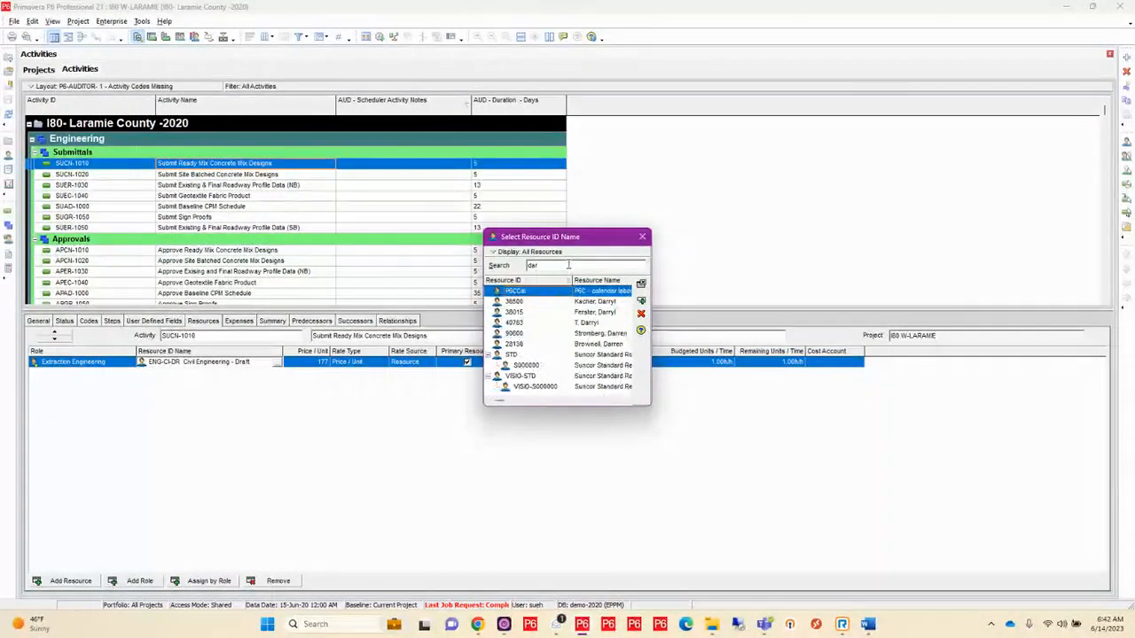
{"action": "key", "text": "BackSpace"}
{"action": "key", "text": "BackSpace"}
{"action": "type", "text": "raft"}
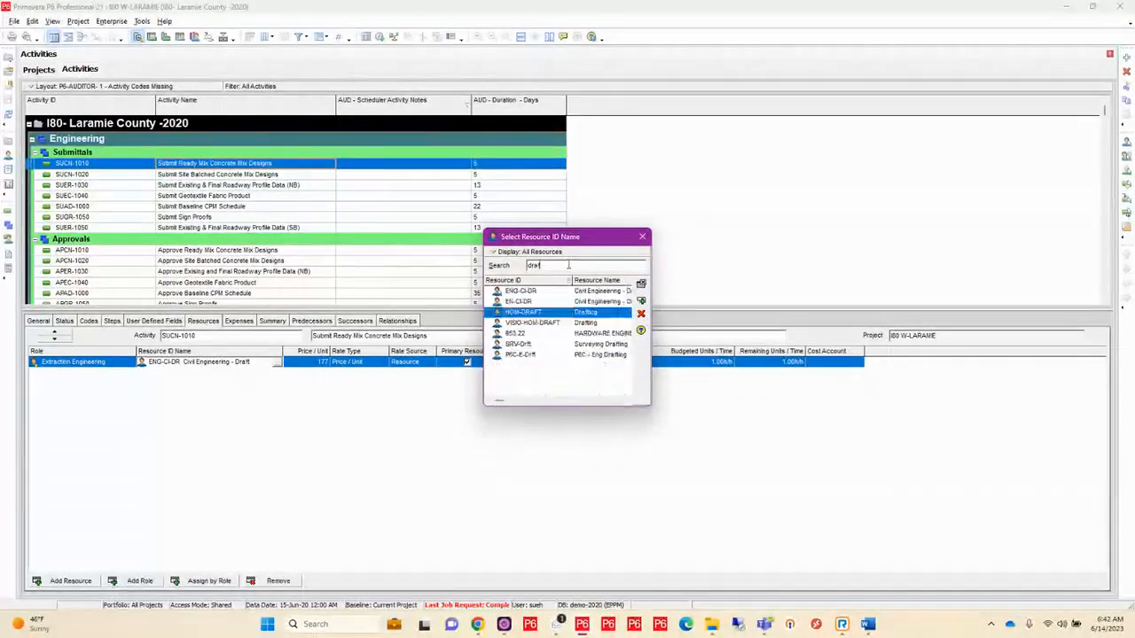
{"action": "double_click", "coordinate": [535, 313]}
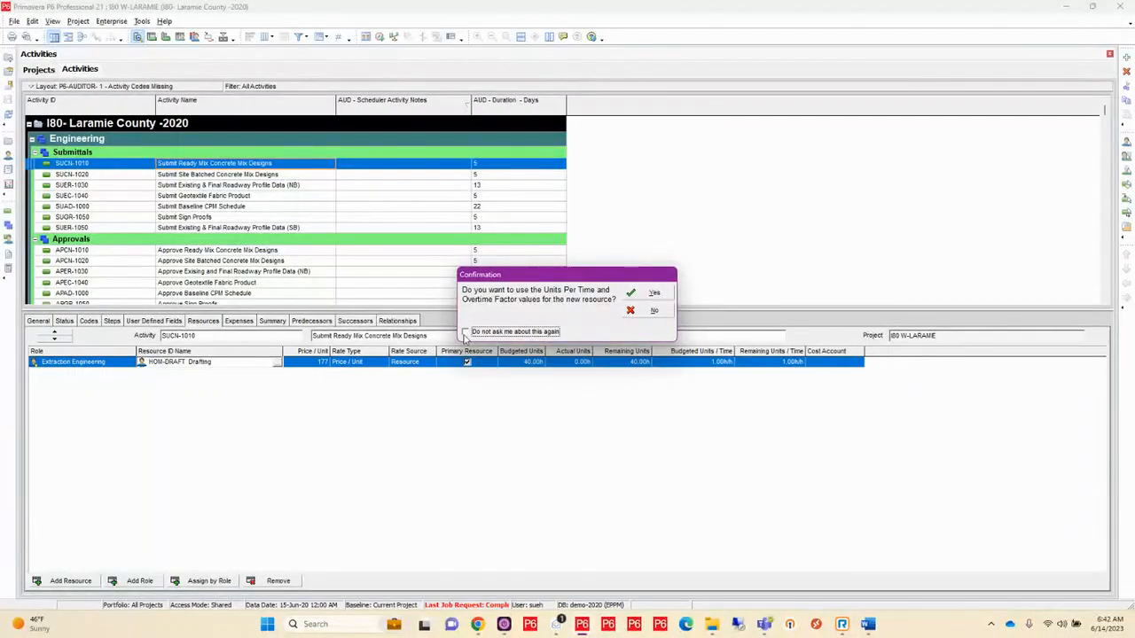
{"action": "left_click", "coordinate": [464, 332]}
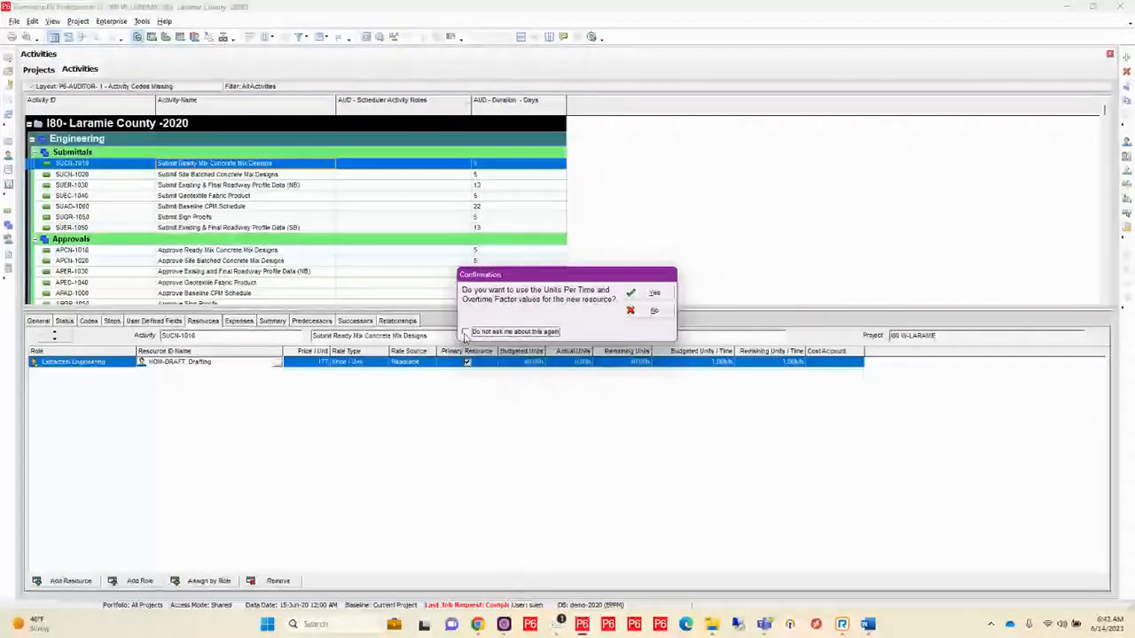
{"action": "left_click", "coordinate": [639, 310]}
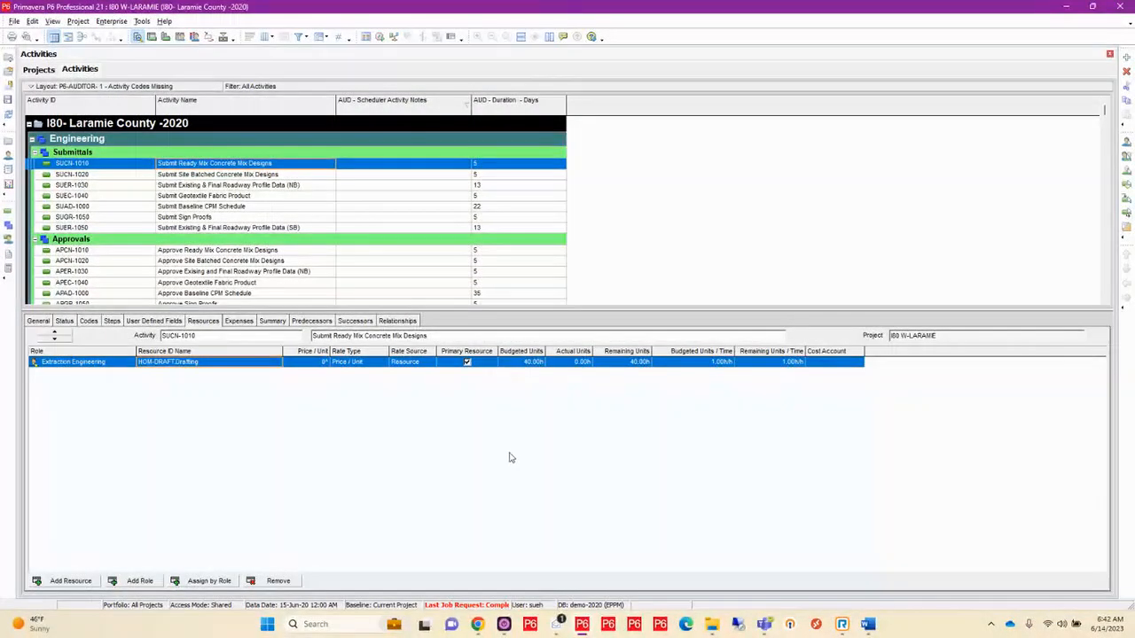
- Switch to P6-Auditor and refresh the Resource Assignment event report to check for the SUCN-1010 change
{"action": "mouse_move", "coordinate": [483, 630]}
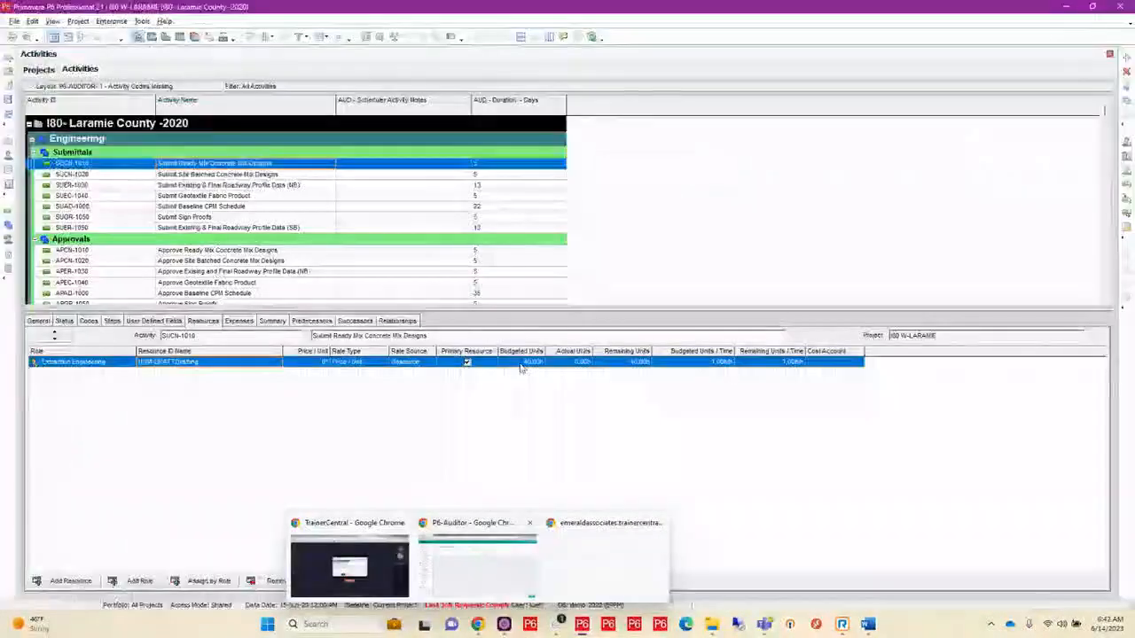
{"action": "left_click", "coordinate": [470, 573]}
{"action": "left_click", "coordinate": [472, 156]}
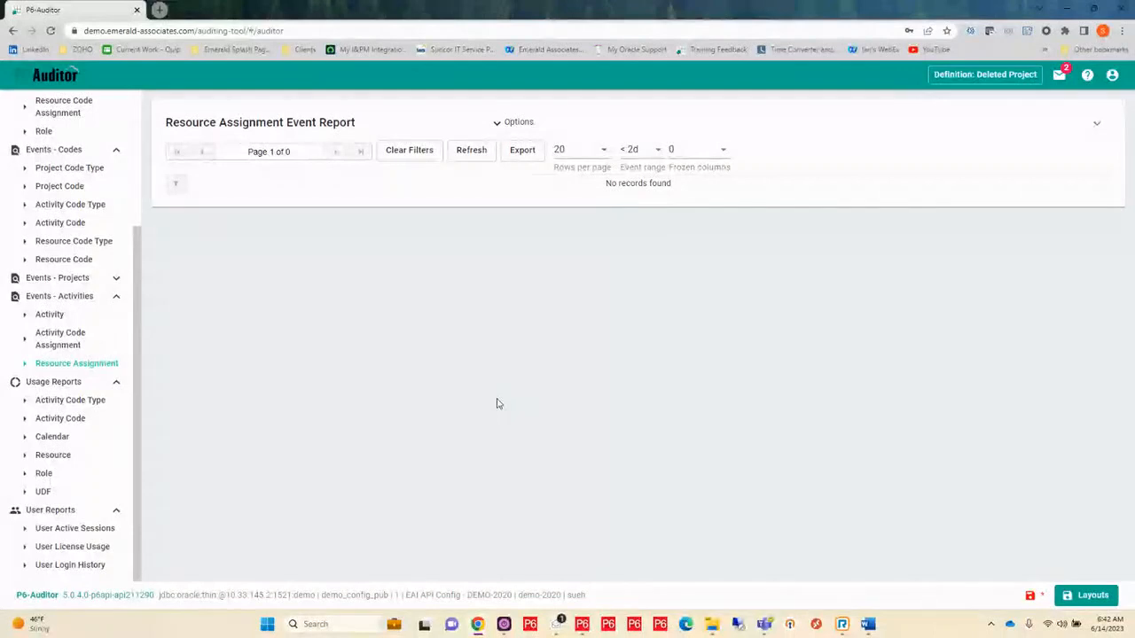
- In Primavera P6 Professional, replace the resource on activity SUCN-1020 with HOM-DRAFT Drafting and commit the changes
{"action": "mouse_move", "coordinate": [557, 626]}
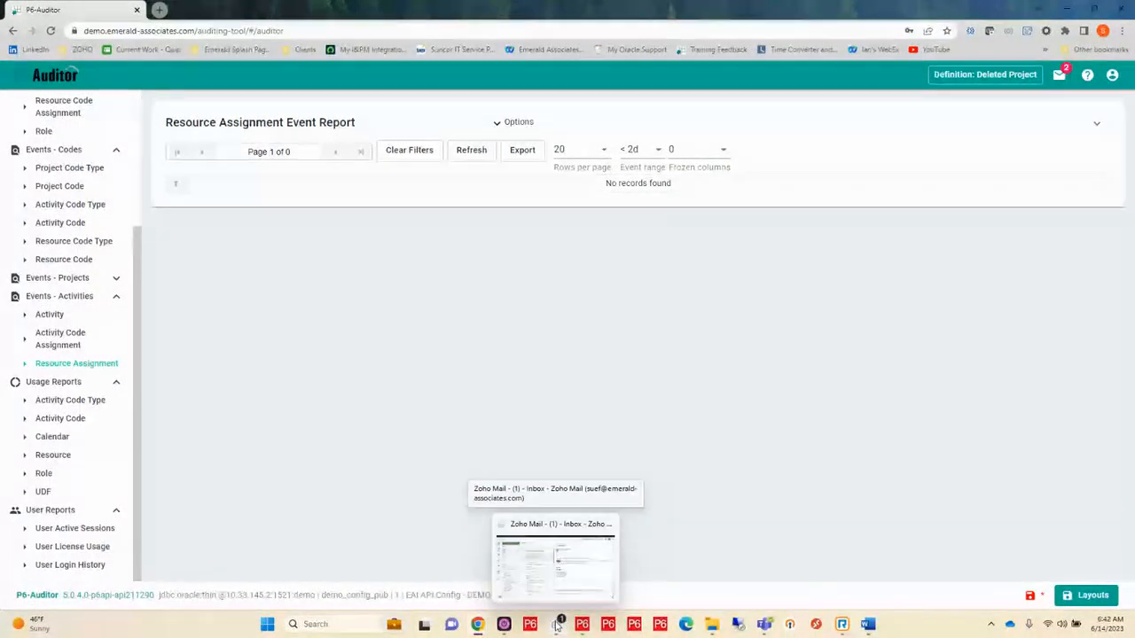
{"action": "left_click", "coordinate": [608, 626]}
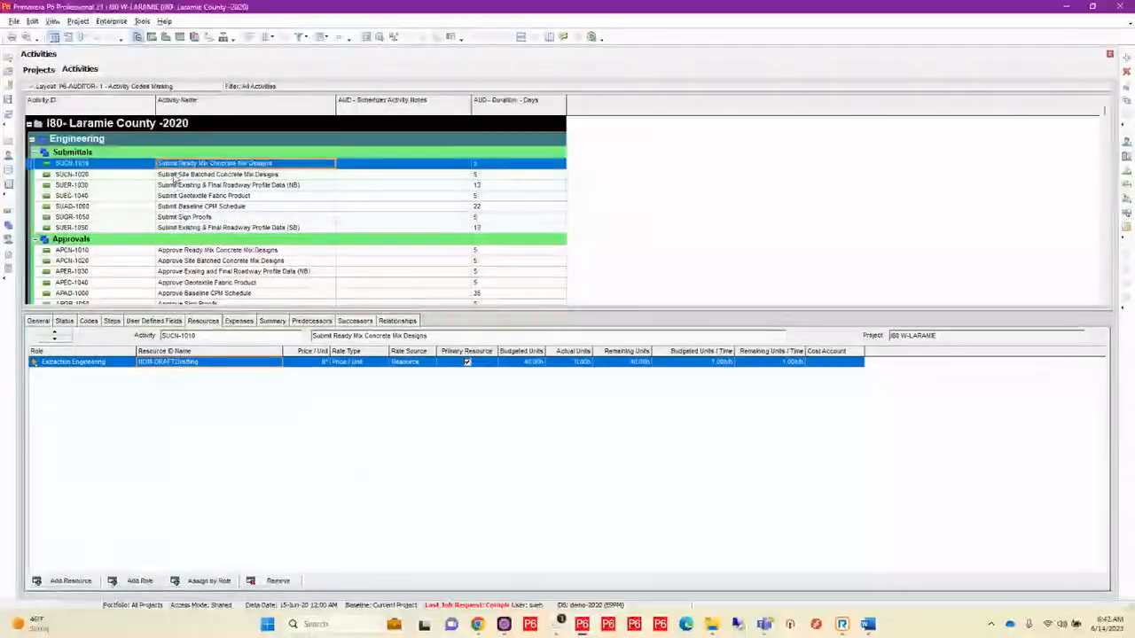
{"action": "left_click", "coordinate": [197, 176]}
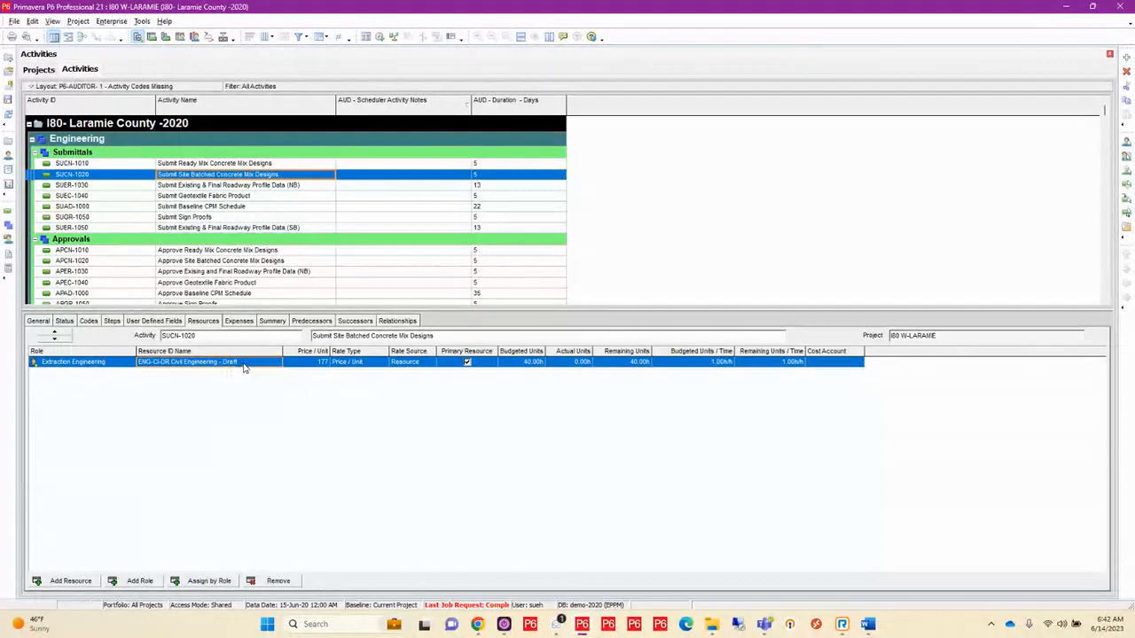
{"action": "double_click", "coordinate": [245, 364]}
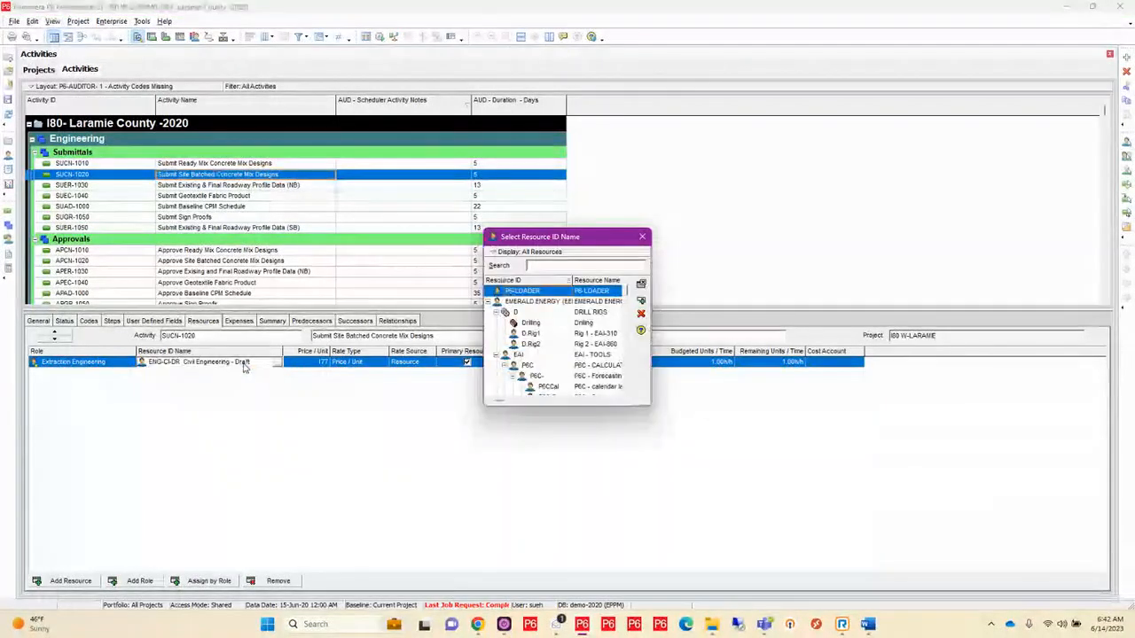
{"action": "type", "text": "draft"}
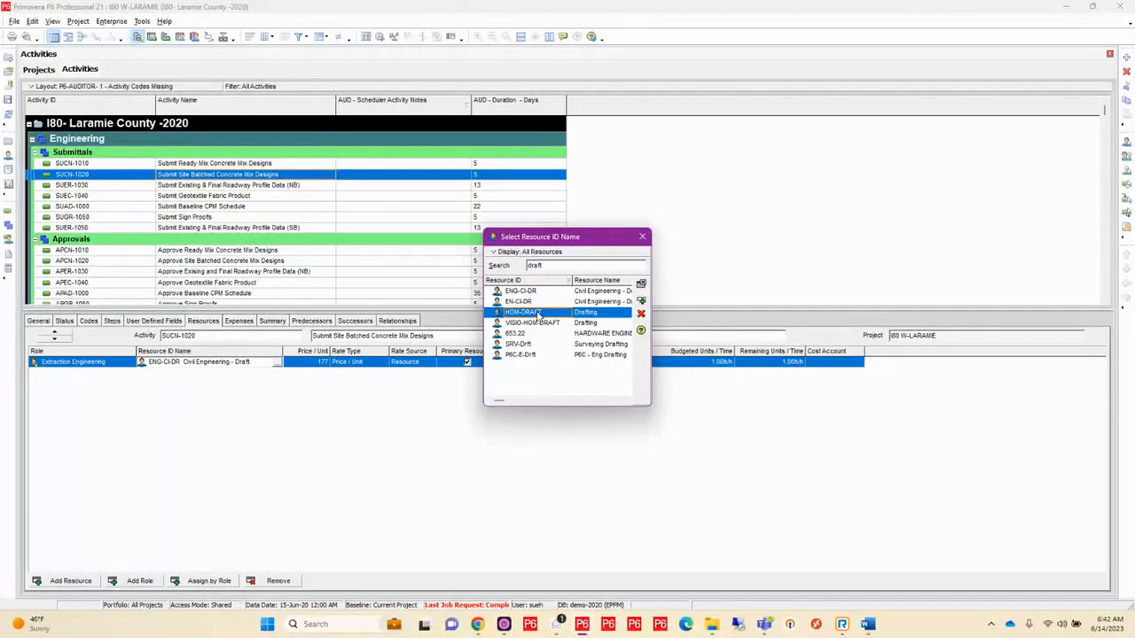
{"action": "left_click", "coordinate": [641, 301]}
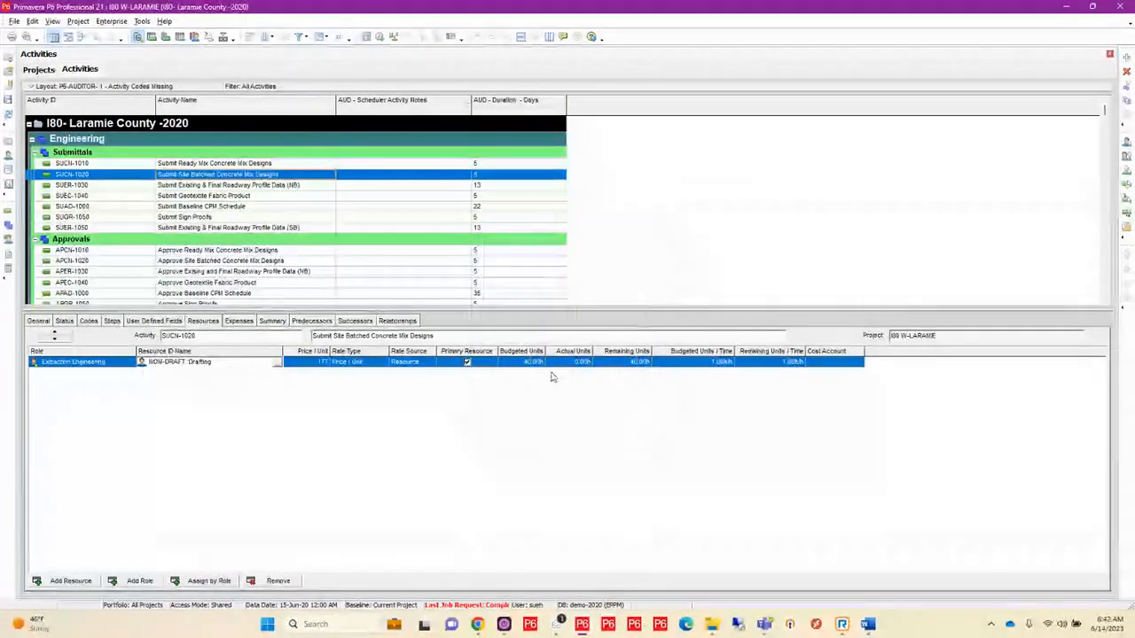
{"action": "left_click", "coordinate": [13, 21]}
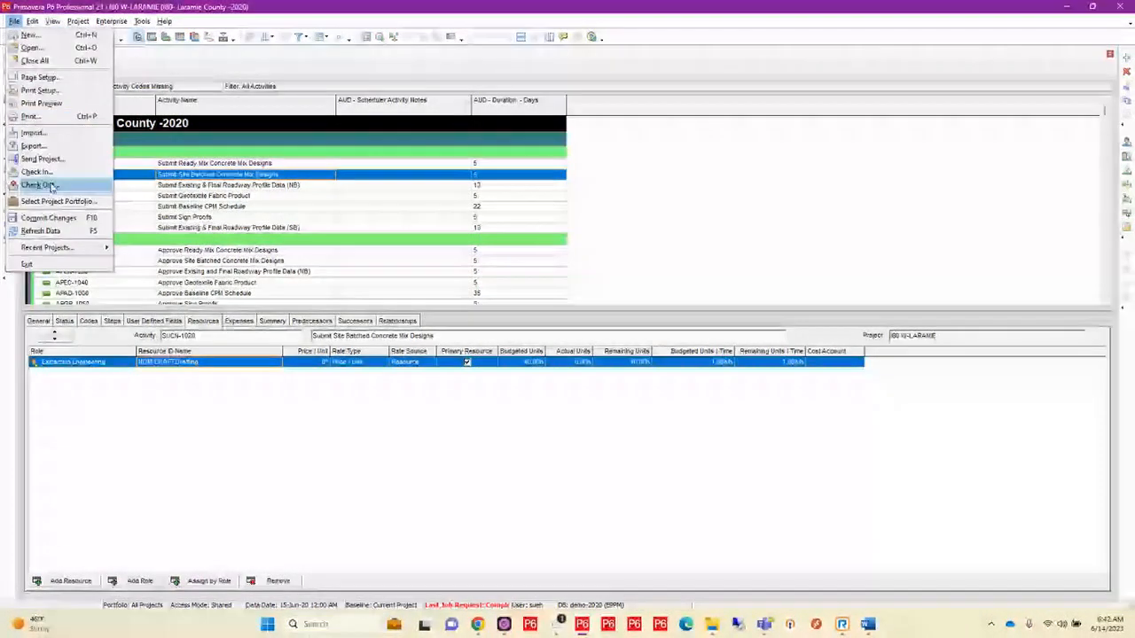
{"action": "left_click", "coordinate": [49, 218]}
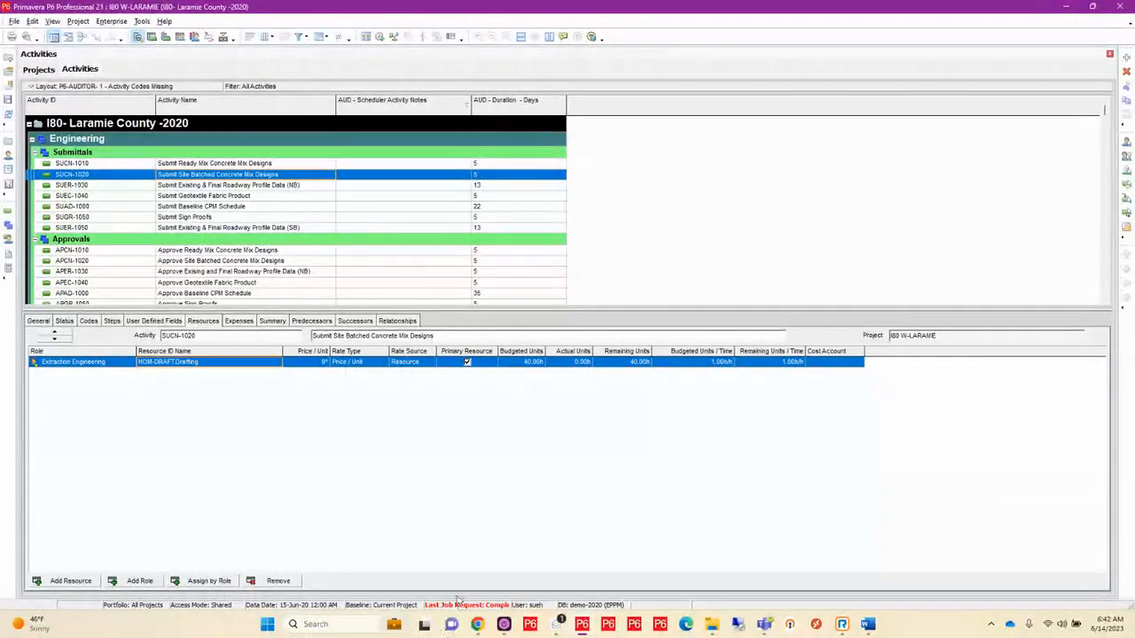
- Switch to P6-Auditor, refresh the Resource Assignment event report and set its frozen columns to 3
{"action": "mouse_move", "coordinate": [477, 624]}
{"action": "left_click", "coordinate": [483, 595]}
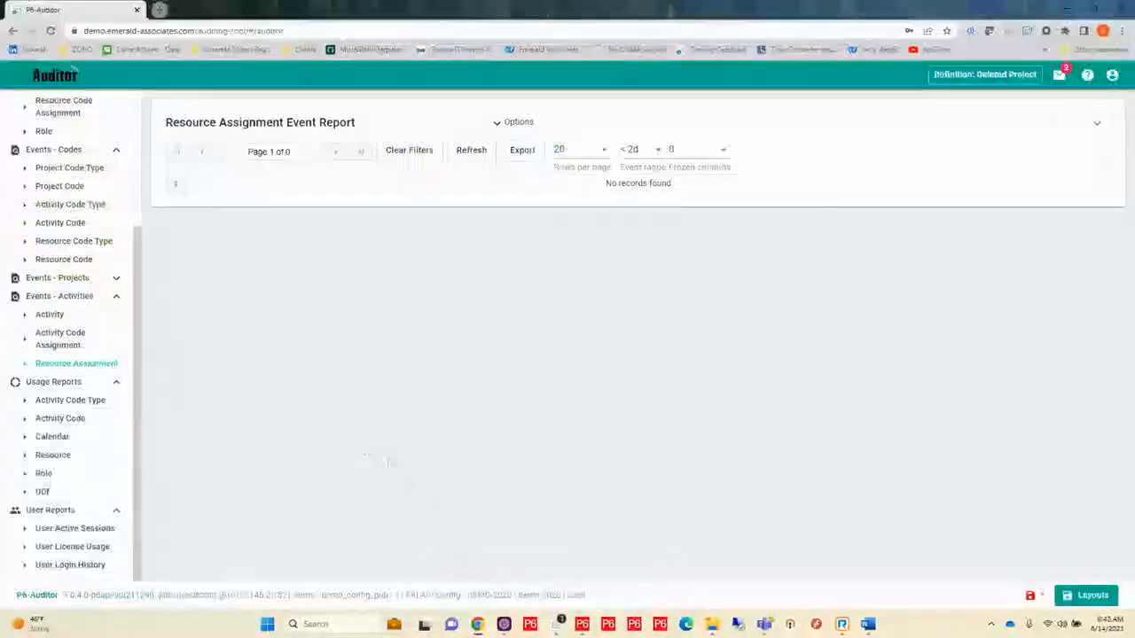
{"action": "left_click", "coordinate": [472, 157]}
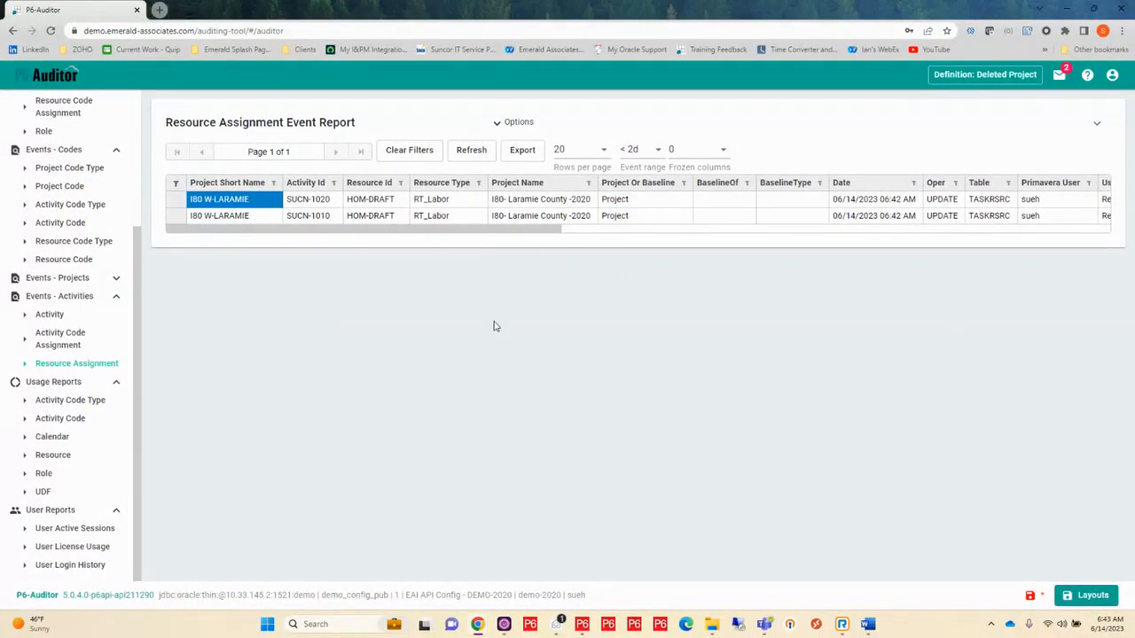
{"action": "left_click", "coordinate": [723, 149]}
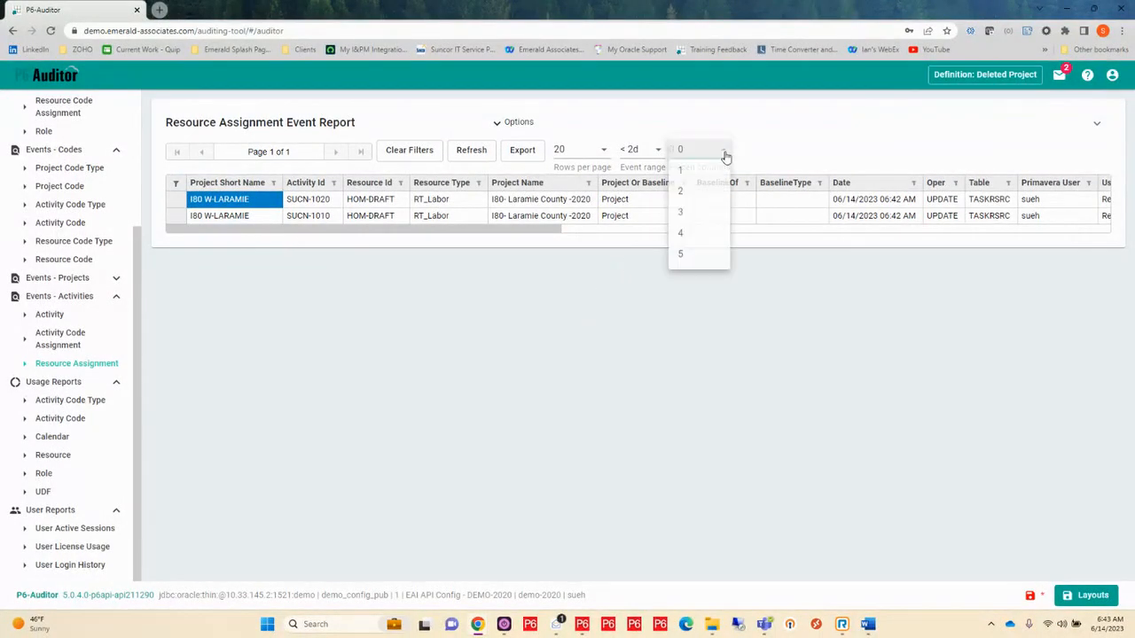
{"action": "left_click", "coordinate": [693, 215]}
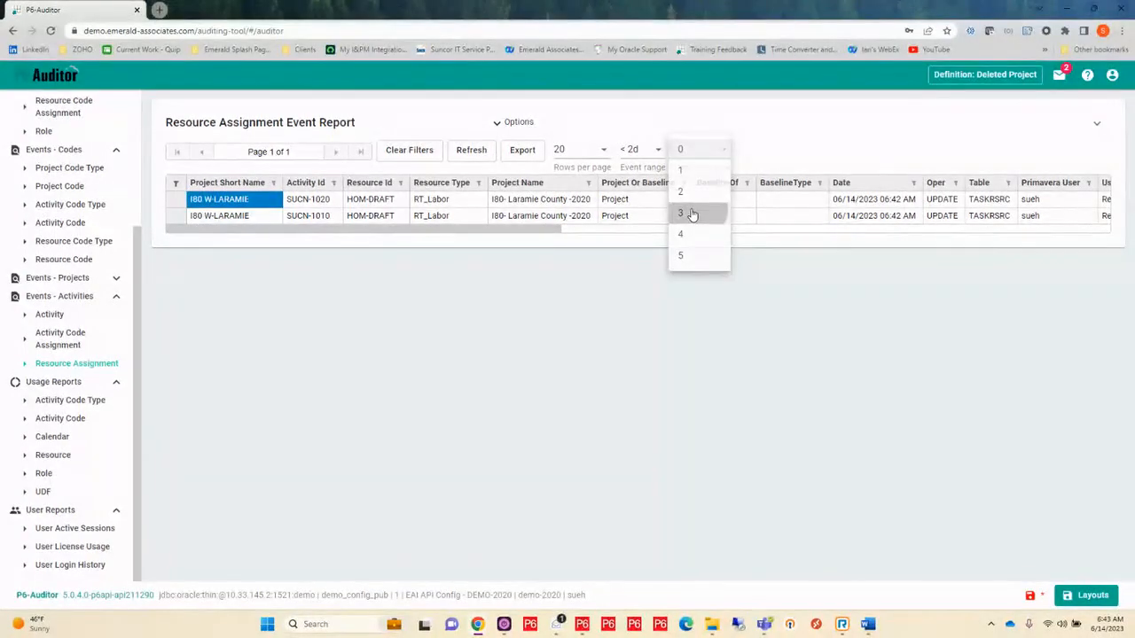
- Examine the resource, cost and user columns of the Resource Assignment event records for SUCN-1010 and SUCN-1020
{"action": "left_click", "coordinate": [750, 229]}
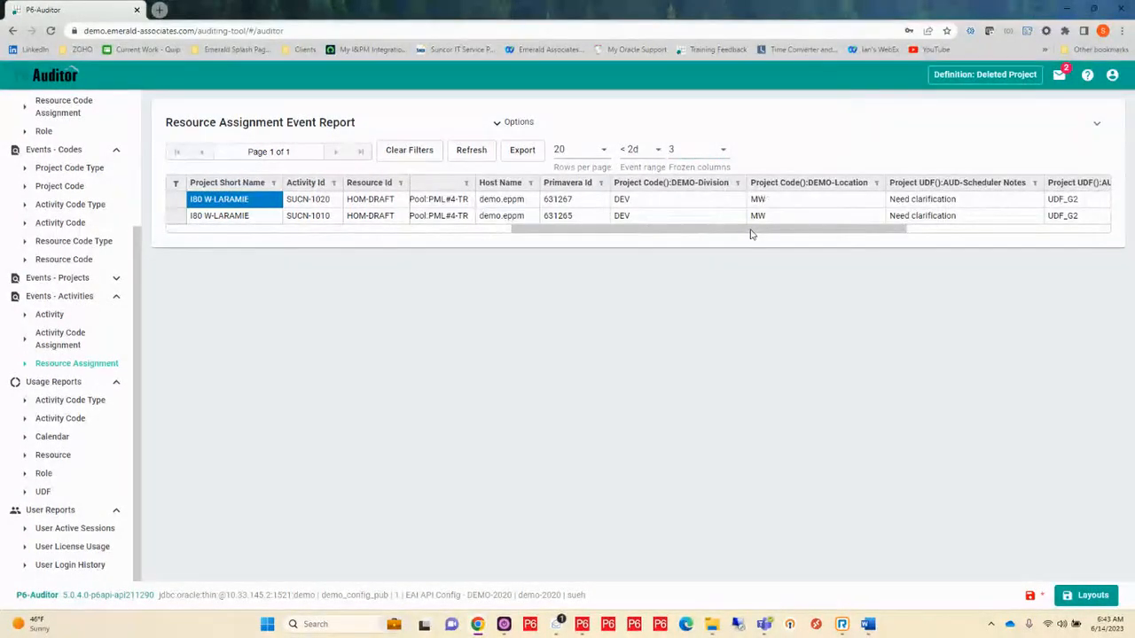
{"action": "left_click", "coordinate": [927, 232]}
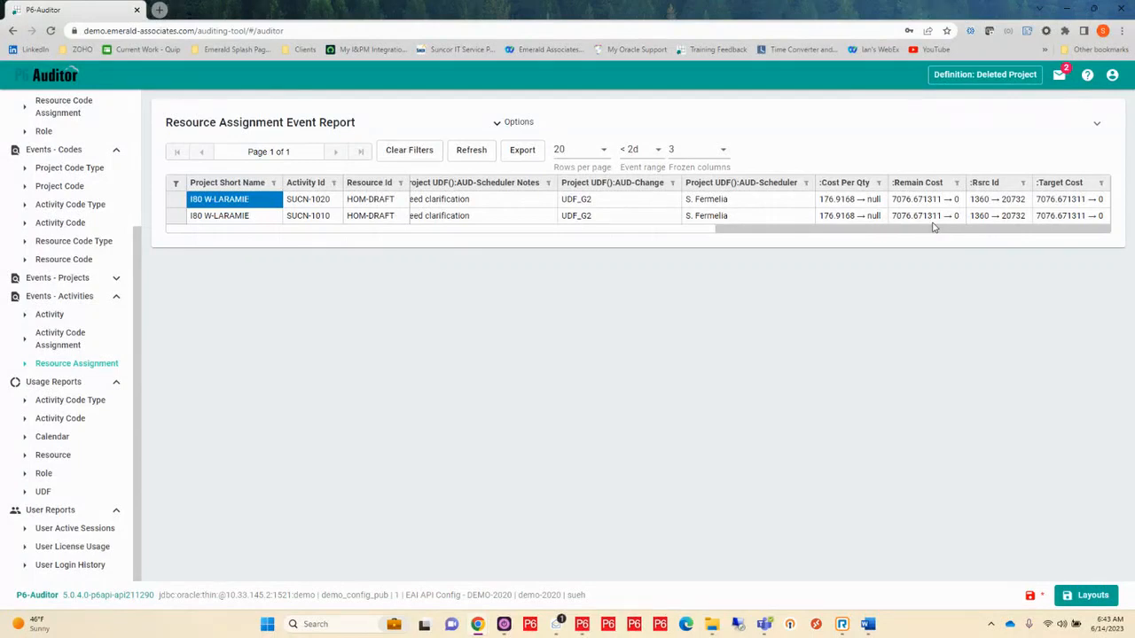
{"action": "left_click", "coordinate": [927, 218]}
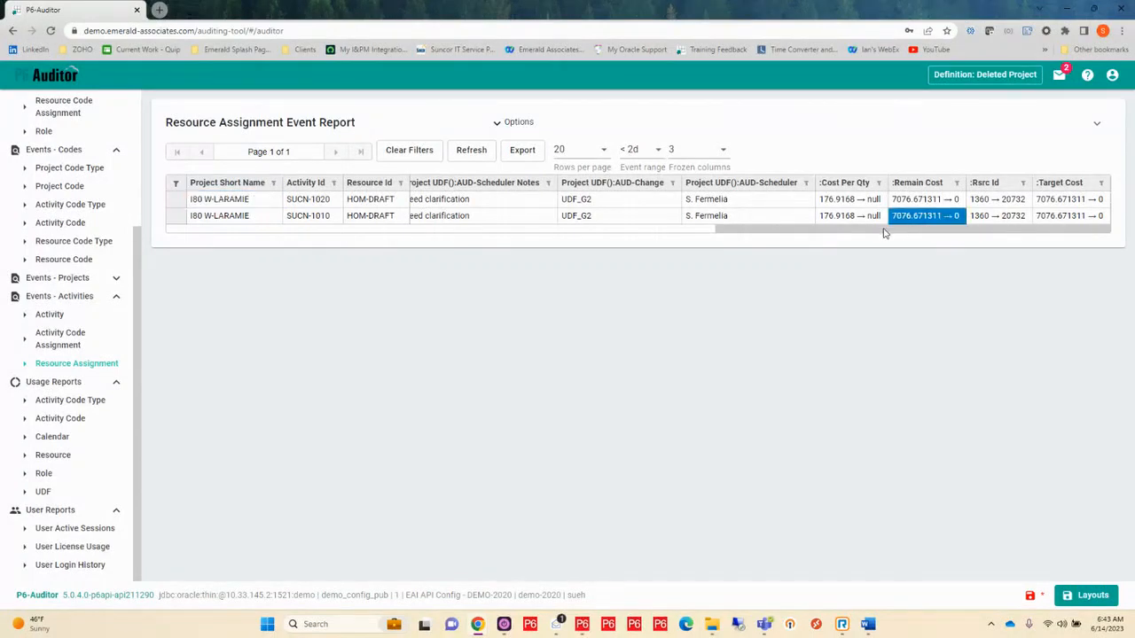
{"action": "left_click_drag", "start_coordinate": [760, 235], "coordinate": [189, 254]}
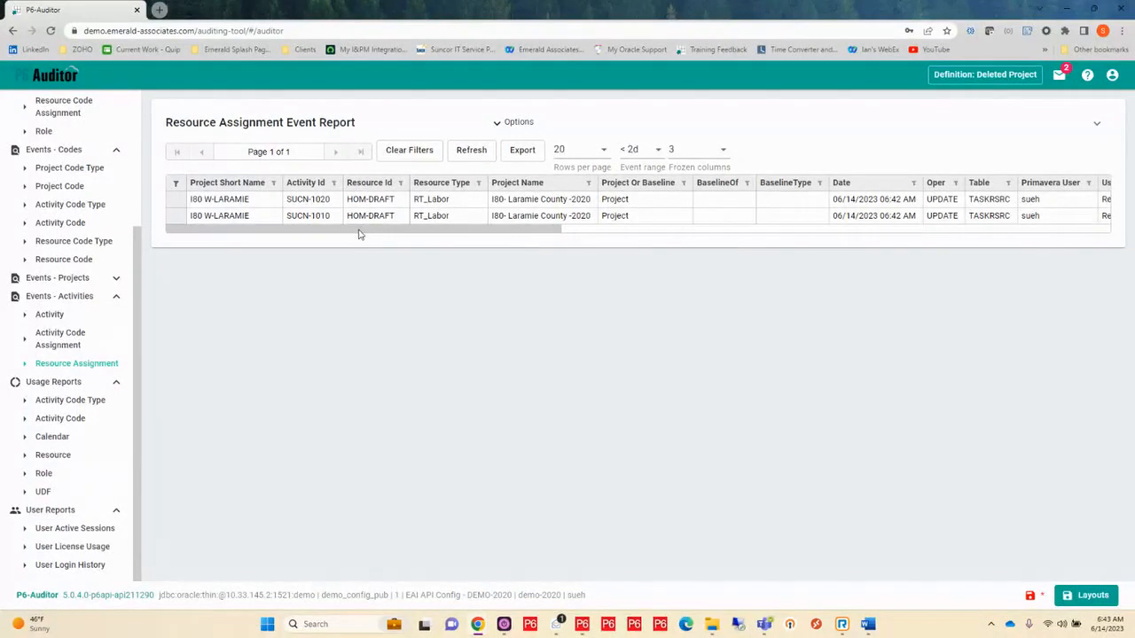
{"action": "left_click_drag", "start_coordinate": [360, 233], "coordinate": [1016, 245]}
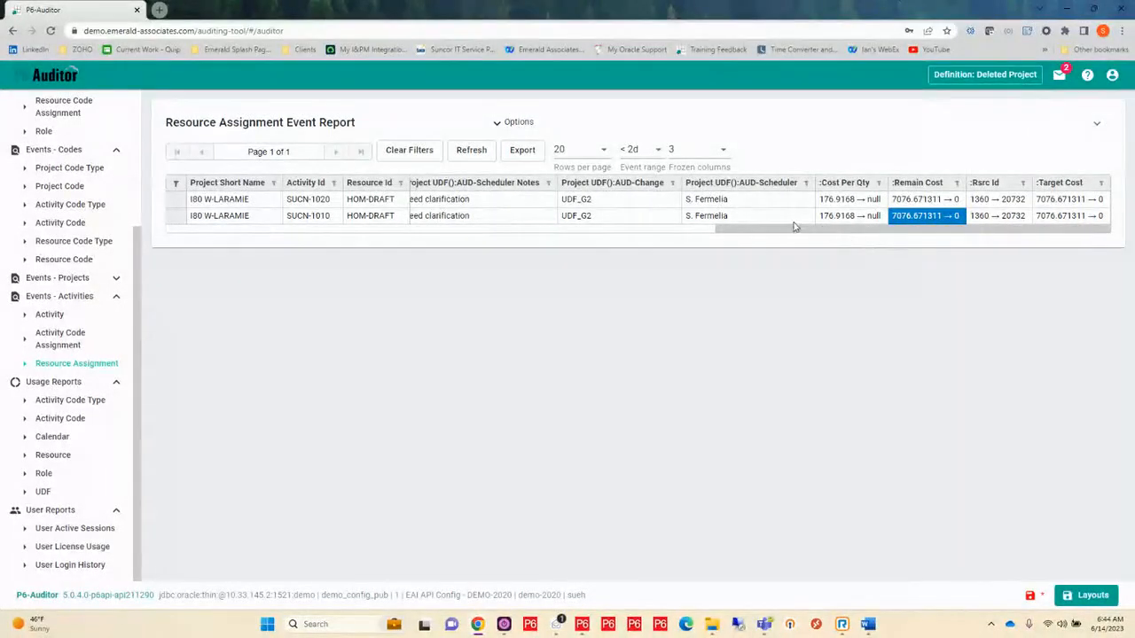
{"action": "left_click_drag", "start_coordinate": [777, 230], "coordinate": [192, 245]}
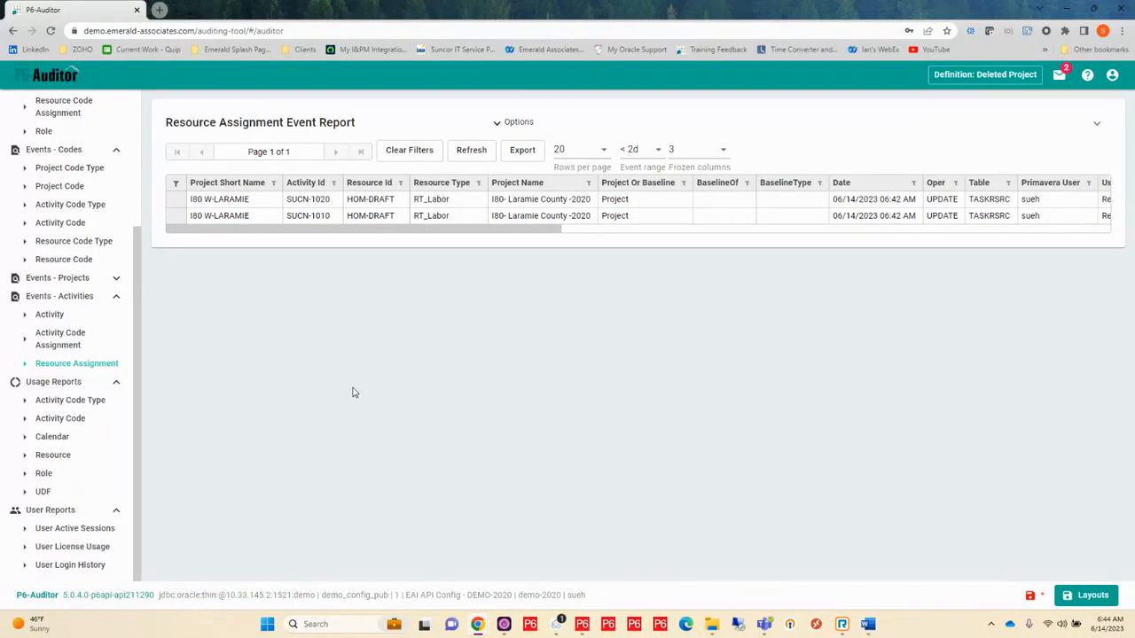
- Switch to Primavera P6 Professional and replace the resource on activity SUCN-1010 with ENG-CI-DR Civil Engineering - Draft
{"action": "mouse_move", "coordinate": [486, 630]}
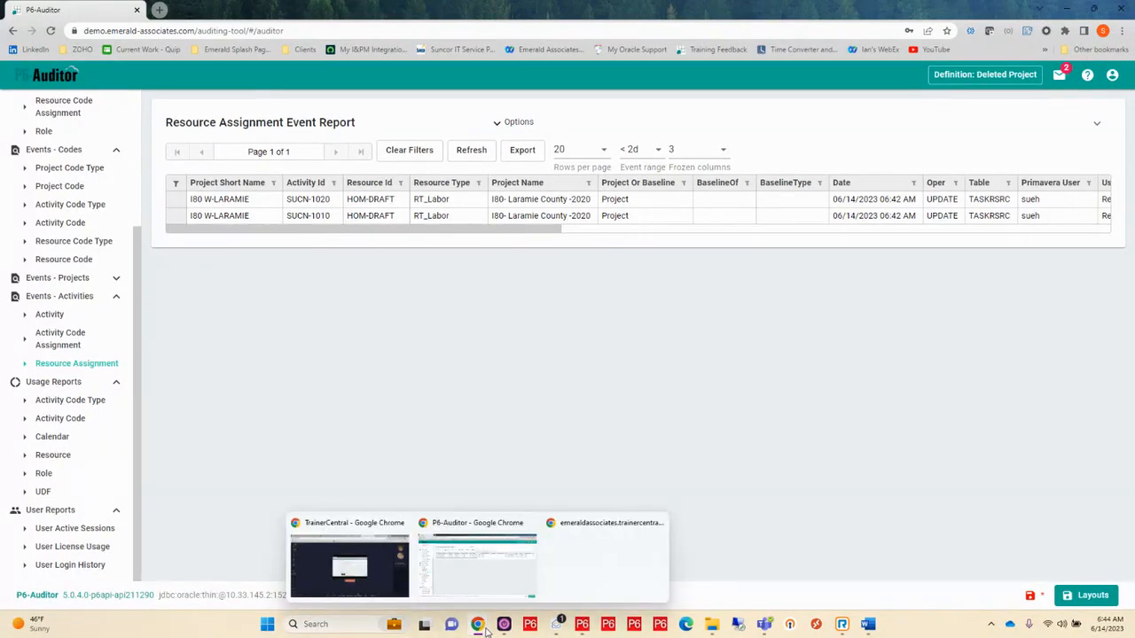
{"action": "left_click", "coordinate": [582, 625]}
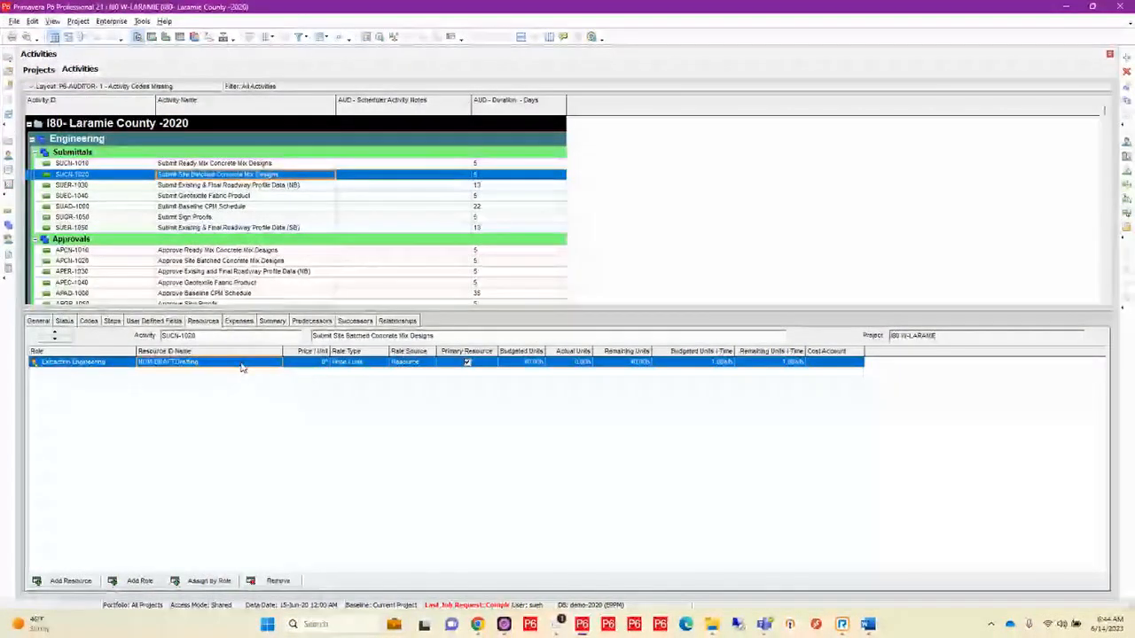
{"action": "left_click", "coordinate": [213, 186]}
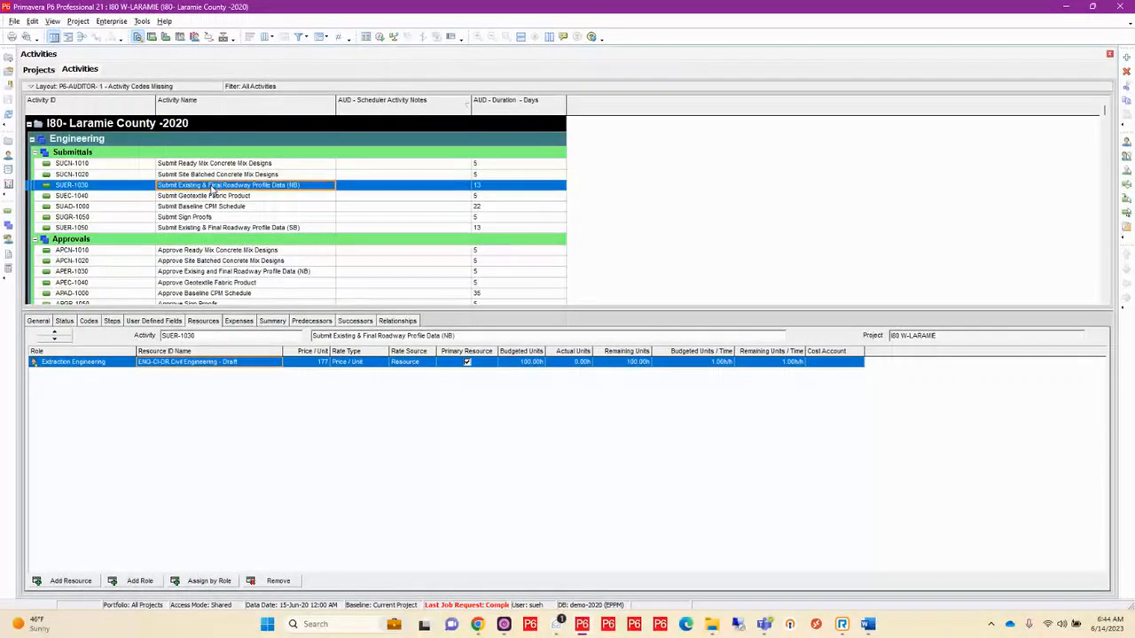
{"action": "left_click", "coordinate": [203, 166]}
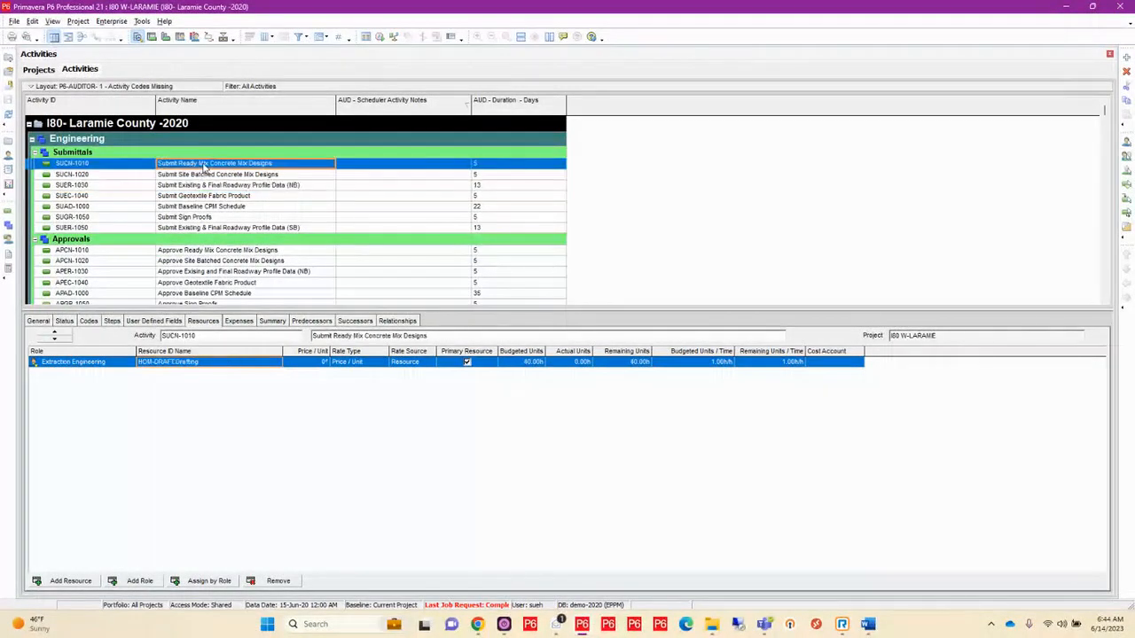
{"action": "double_click", "coordinate": [226, 363]}
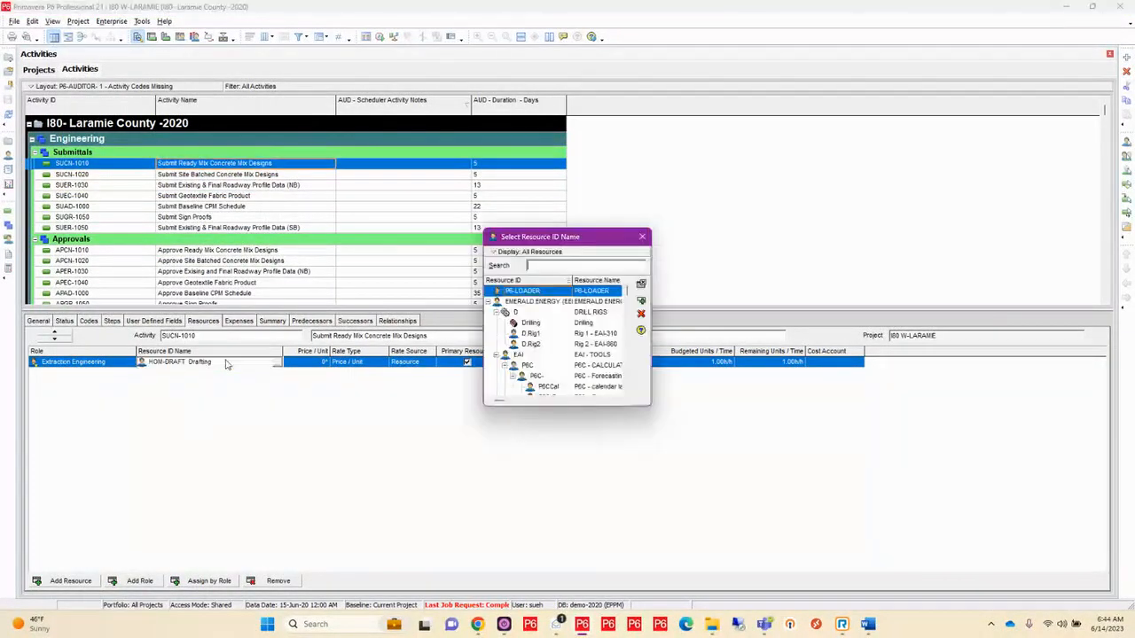
{"action": "type", "text": "eng"}
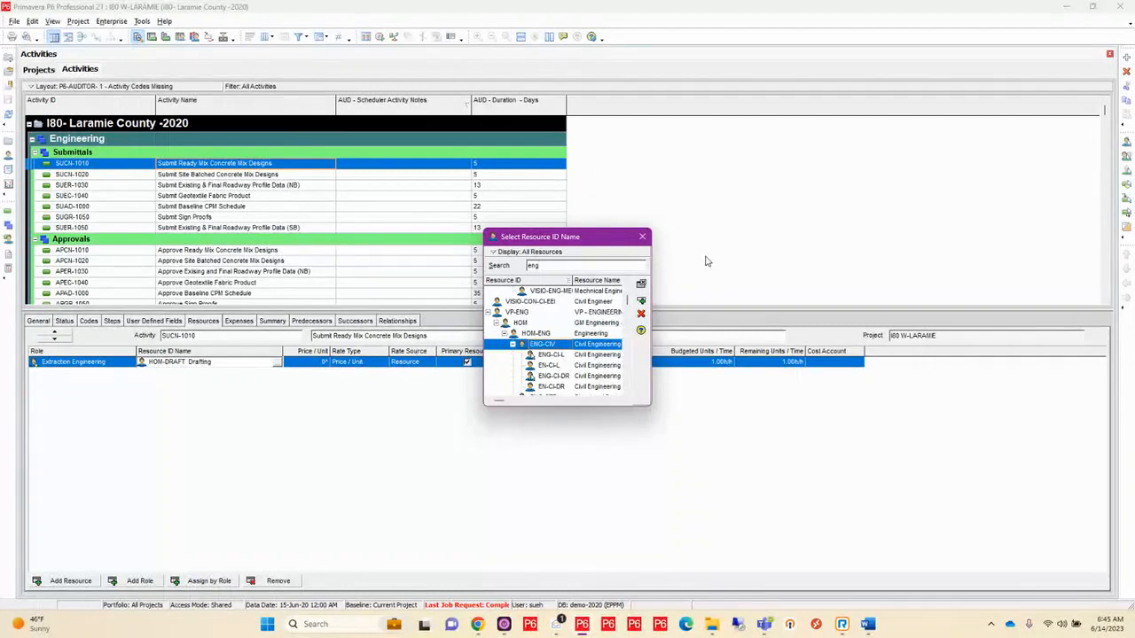
{"action": "left_click_drag", "start_coordinate": [652, 269], "coordinate": [848, 270]}
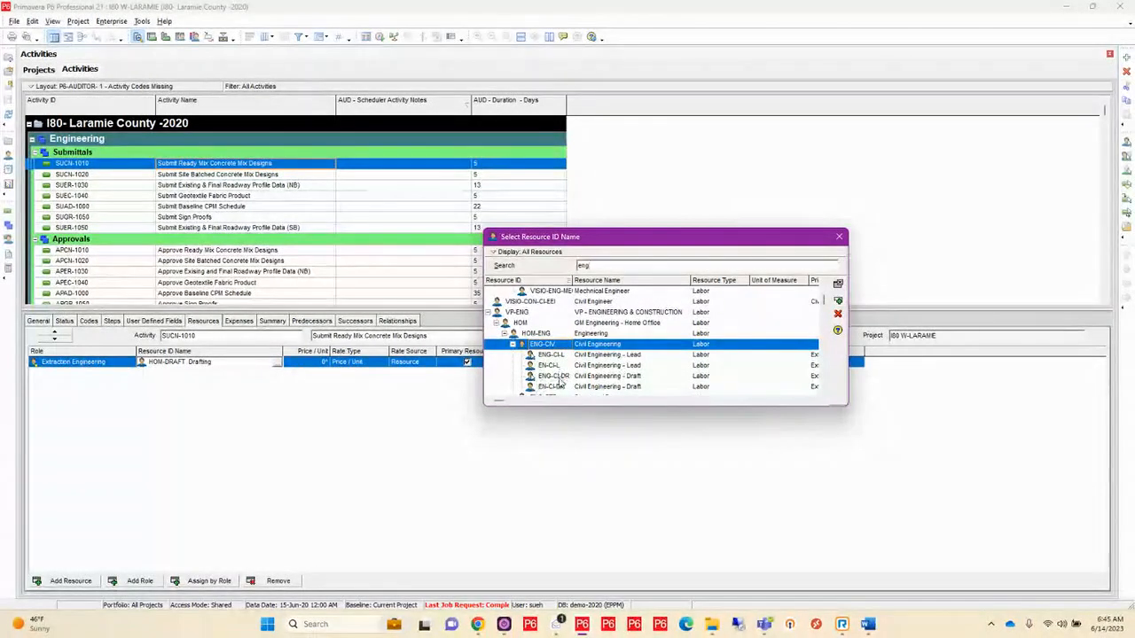
{"action": "double_click", "coordinate": [556, 378]}
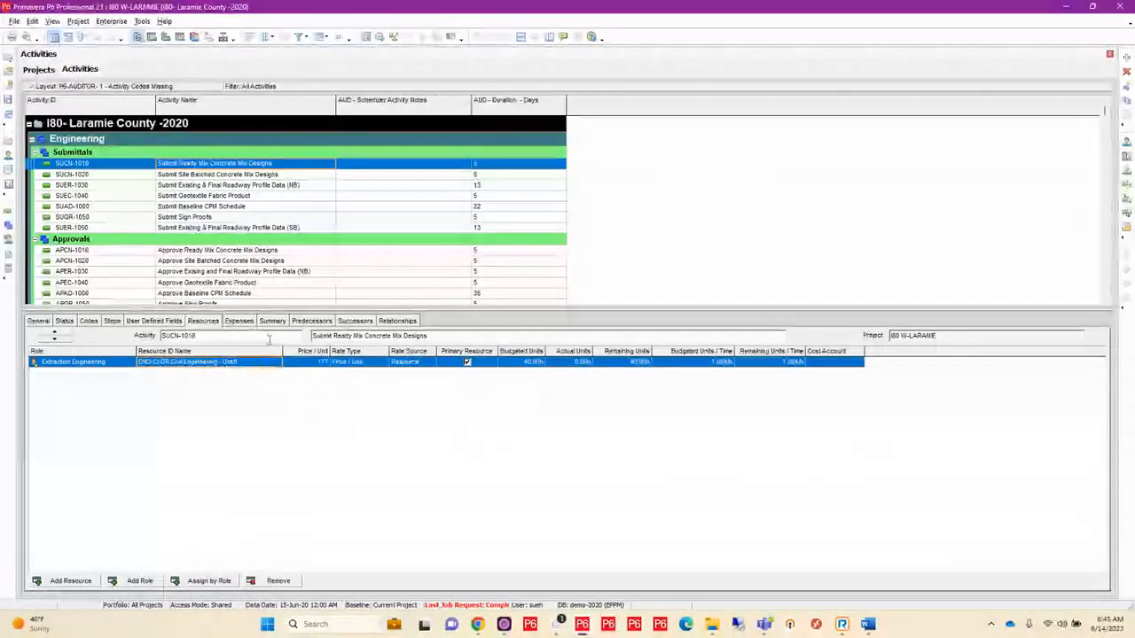
- Replace the resource on activity SUCN-1020 with ENG-CI-DR Civil Engineering - Draft and commit the changes
{"action": "left_click", "coordinate": [228, 175]}
{"action": "double_click", "coordinate": [211, 362]}
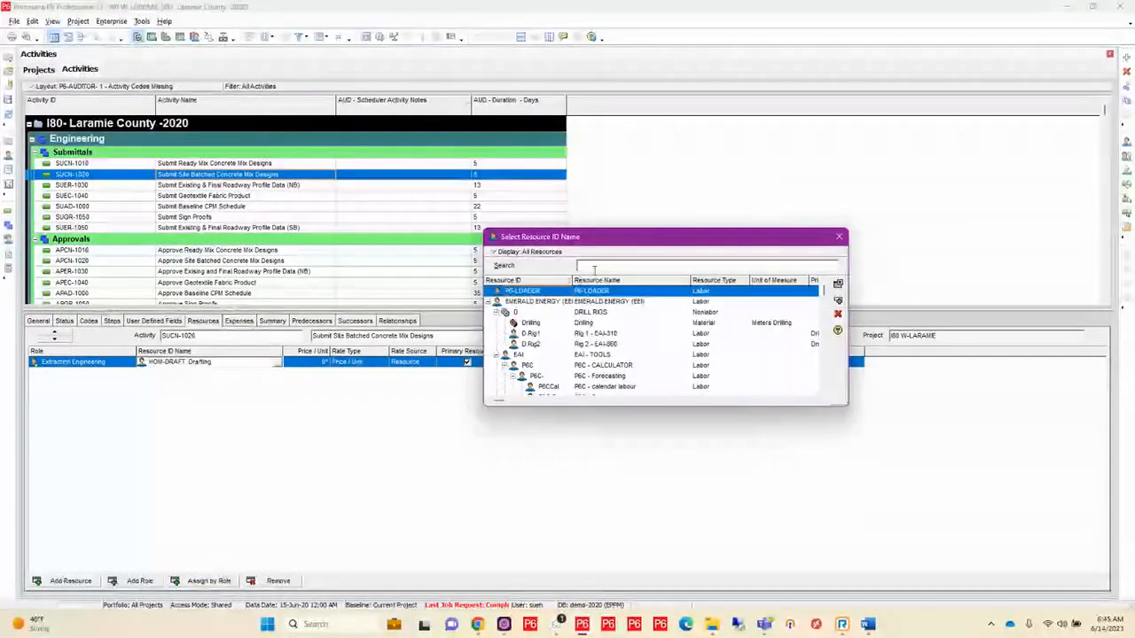
{"action": "type", "text": "eng"}
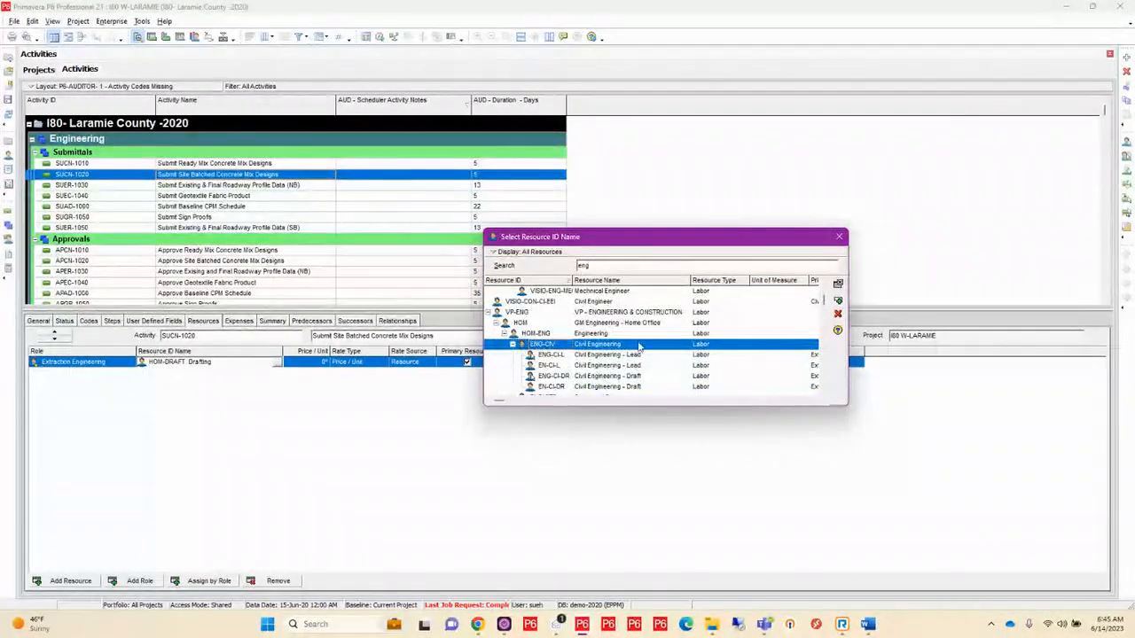
{"action": "double_click", "coordinate": [626, 378]}
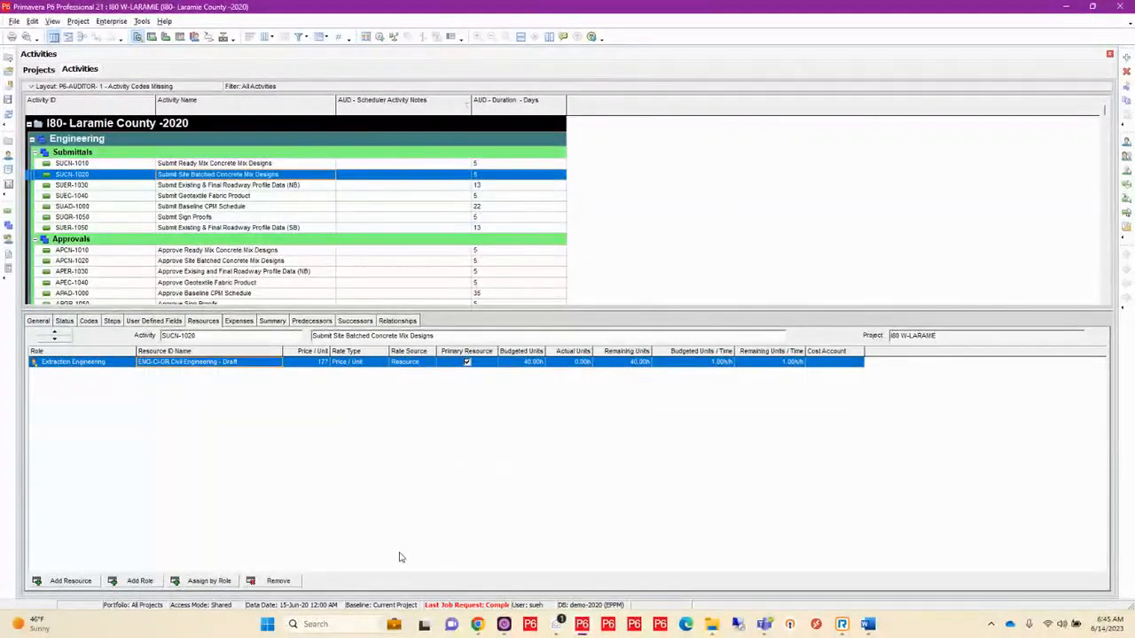
{"action": "left_click", "coordinate": [15, 21]}
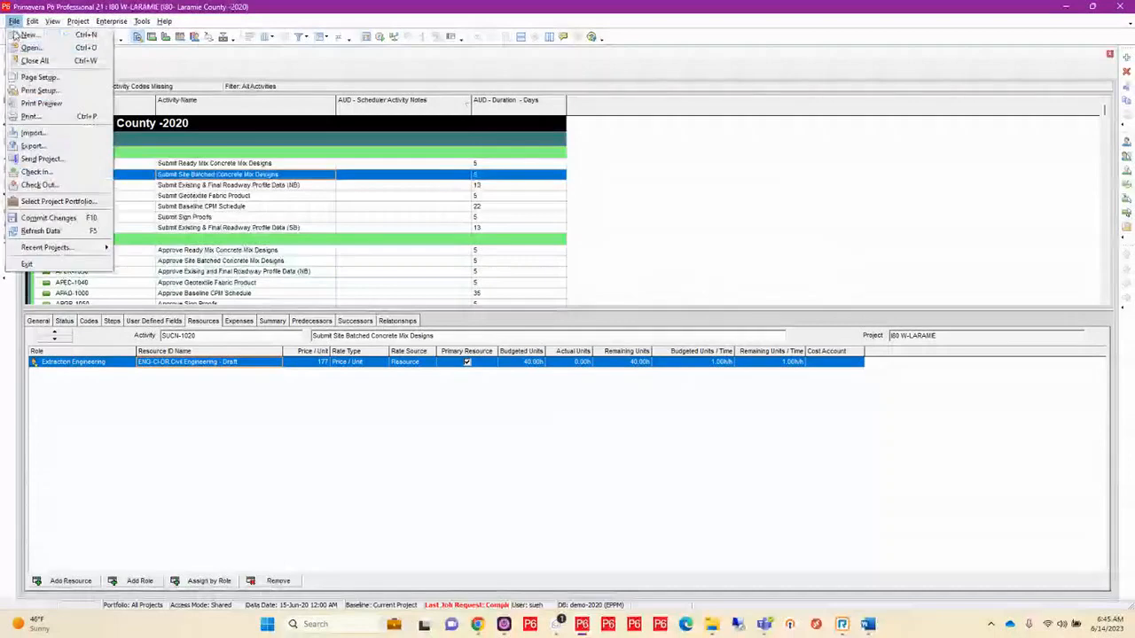
{"action": "left_click", "coordinate": [48, 218]}
- Switch to P6-Auditor, refresh the Resource Assignment event report and examine the cost and resource change columns for SUCN-1010 and SUCN-1020
{"action": "mouse_move", "coordinate": [477, 624]}
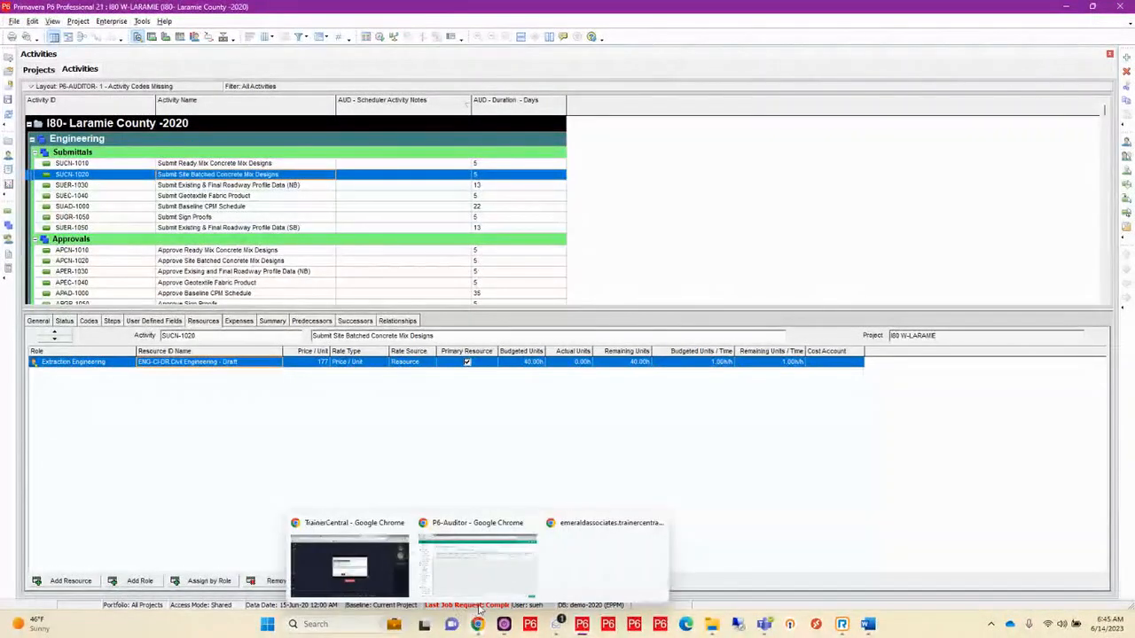
{"action": "left_click", "coordinate": [476, 567]}
{"action": "left_click", "coordinate": [467, 154]}
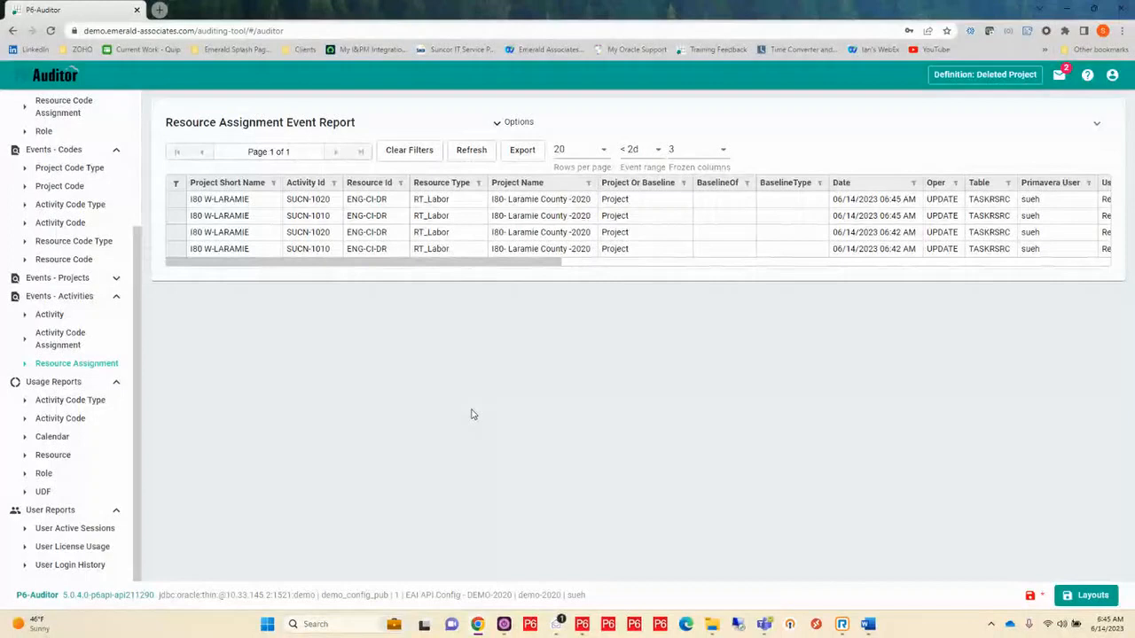
{"action": "left_click", "coordinate": [956, 263]}
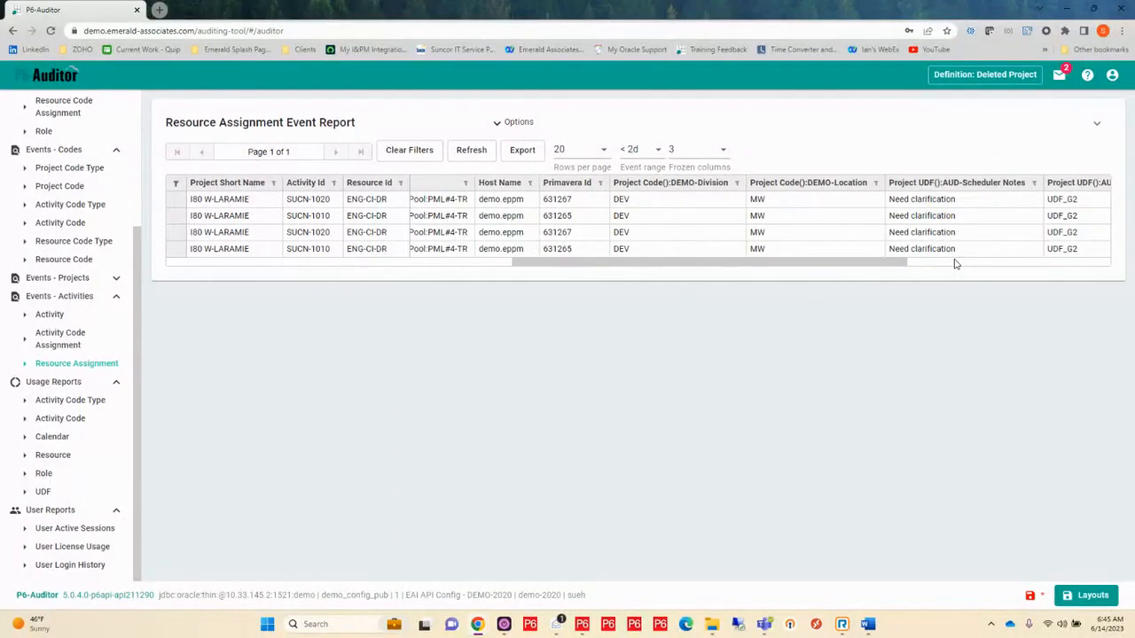
{"action": "left_click", "coordinate": [1003, 262]}
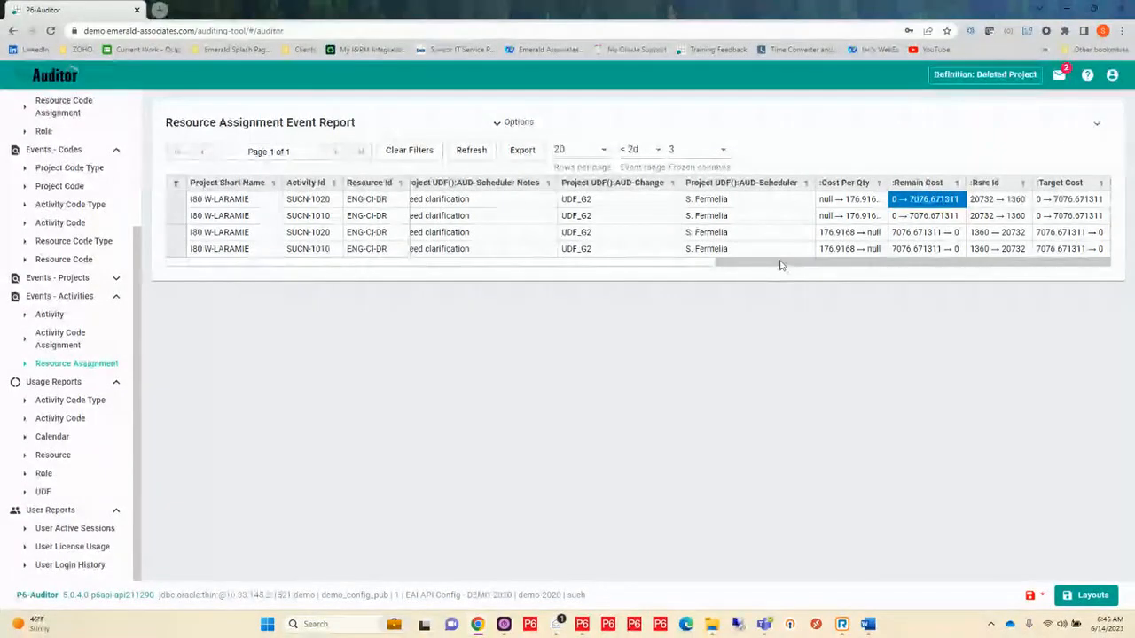
{"action": "left_click_drag", "start_coordinate": [780, 265], "coordinate": [200, 284]}
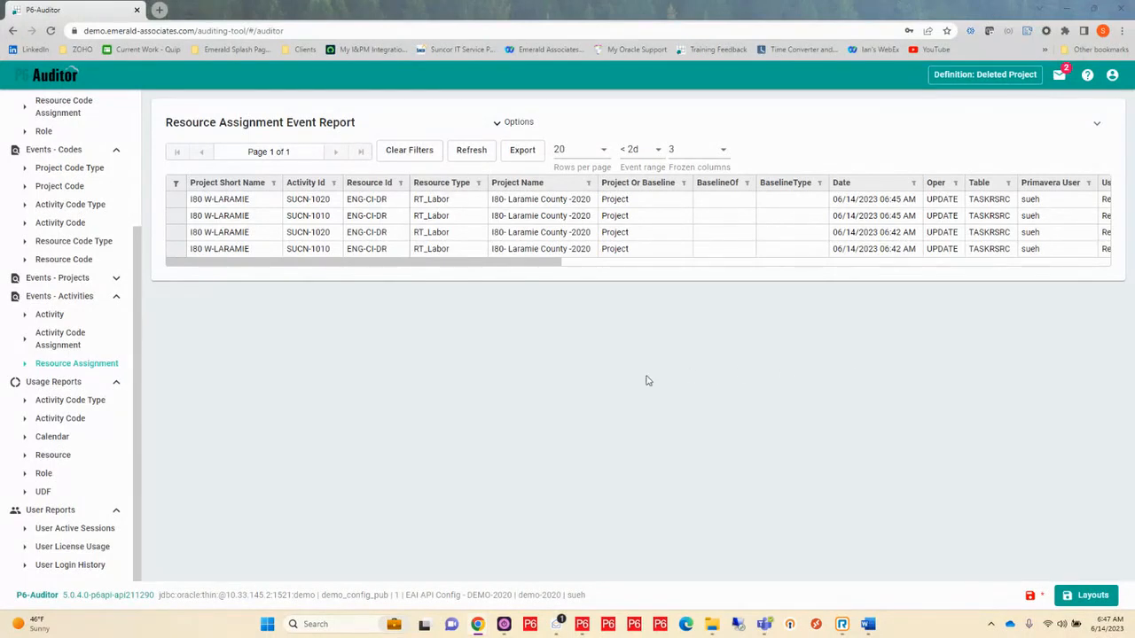
- Open the Project event report in the Events - Projects group and clear its filters
{"action": "scroll", "coordinate": [87, 311], "scroll_direction": "up", "scroll_amount": 2}
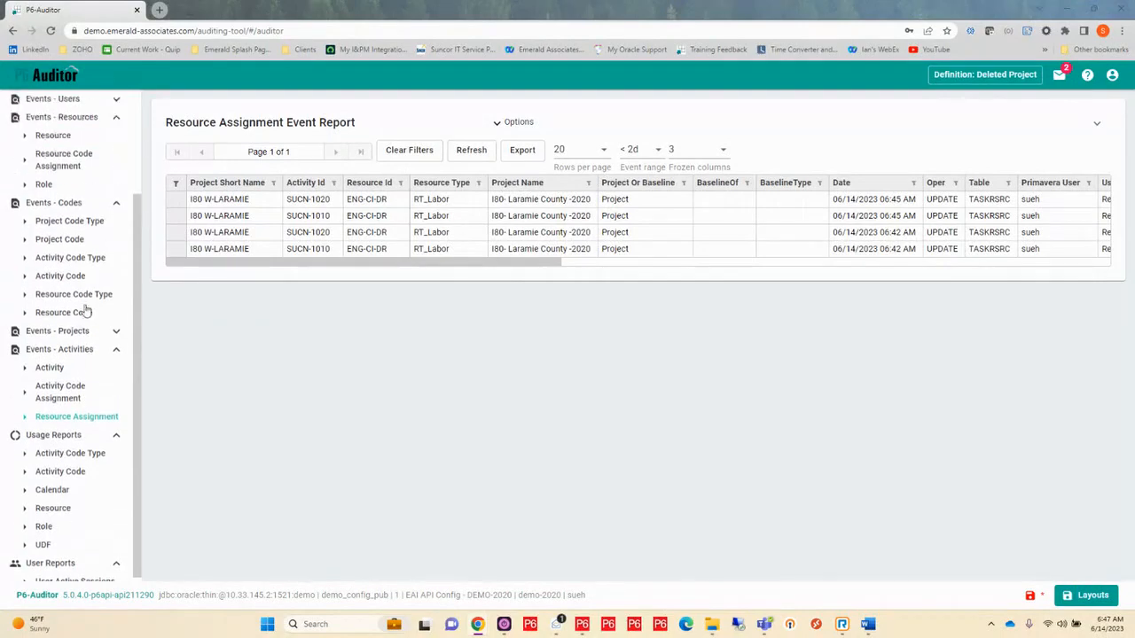
{"action": "scroll", "coordinate": [82, 308], "scroll_direction": "up", "scroll_amount": 1}
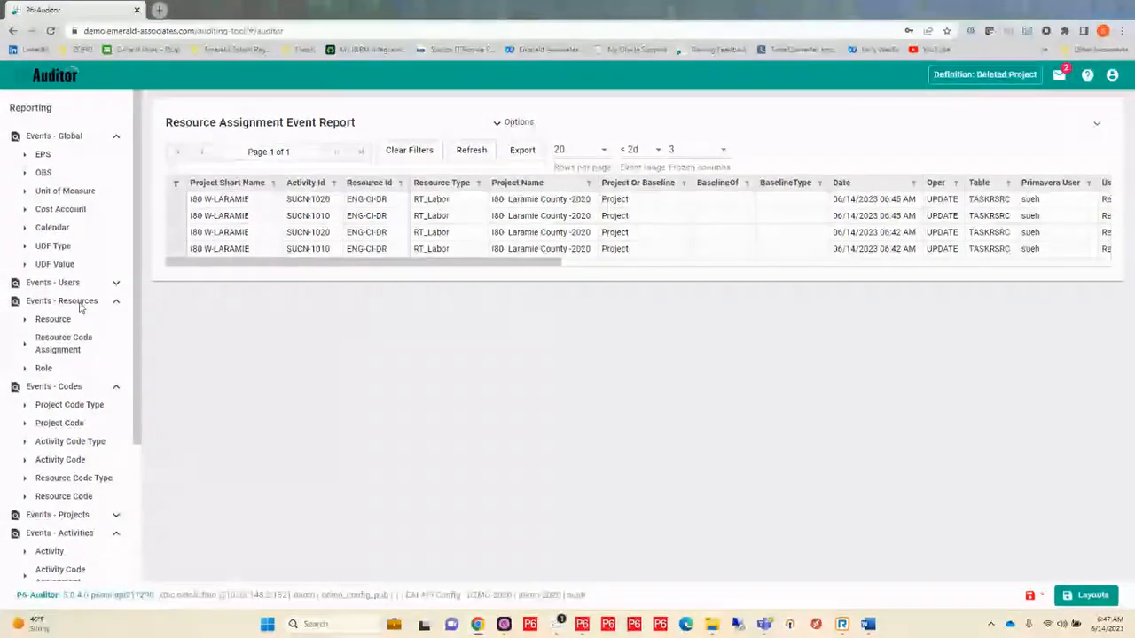
{"action": "scroll", "coordinate": [76, 308], "scroll_direction": "down", "scroll_amount": 1}
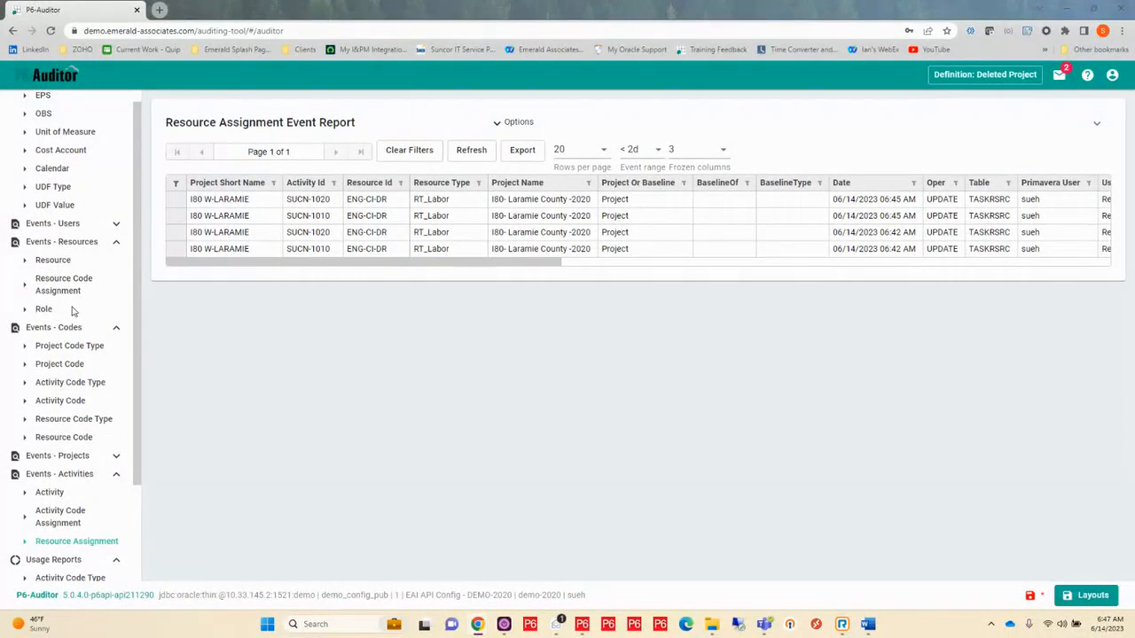
{"action": "left_click", "coordinate": [116, 456]}
{"action": "left_click", "coordinate": [49, 474]}
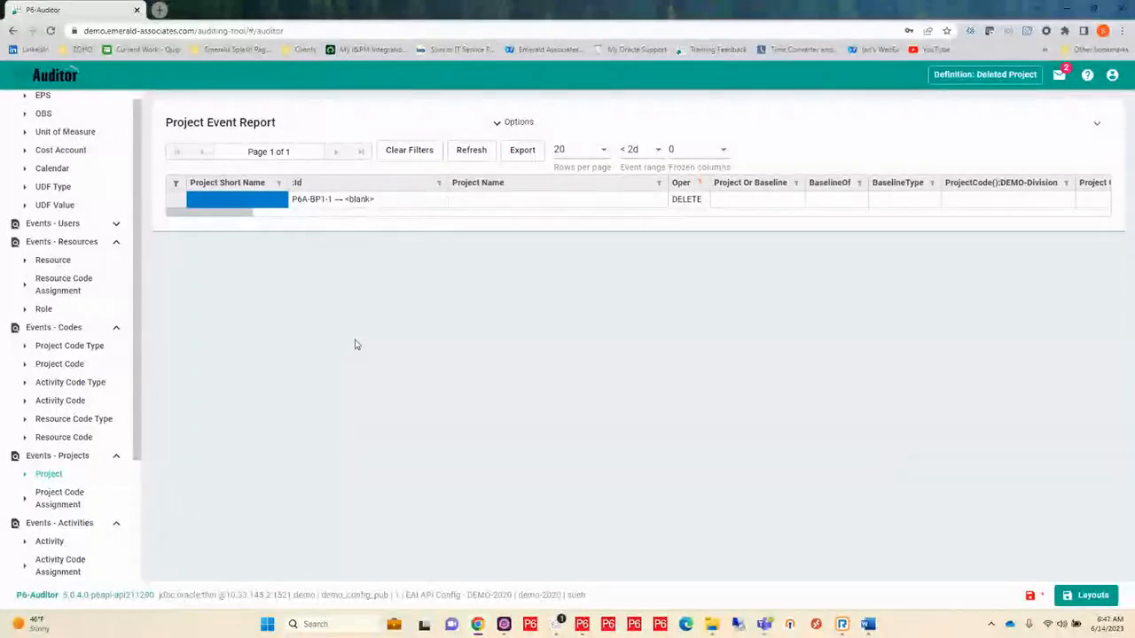
{"action": "left_click", "coordinate": [423, 152]}
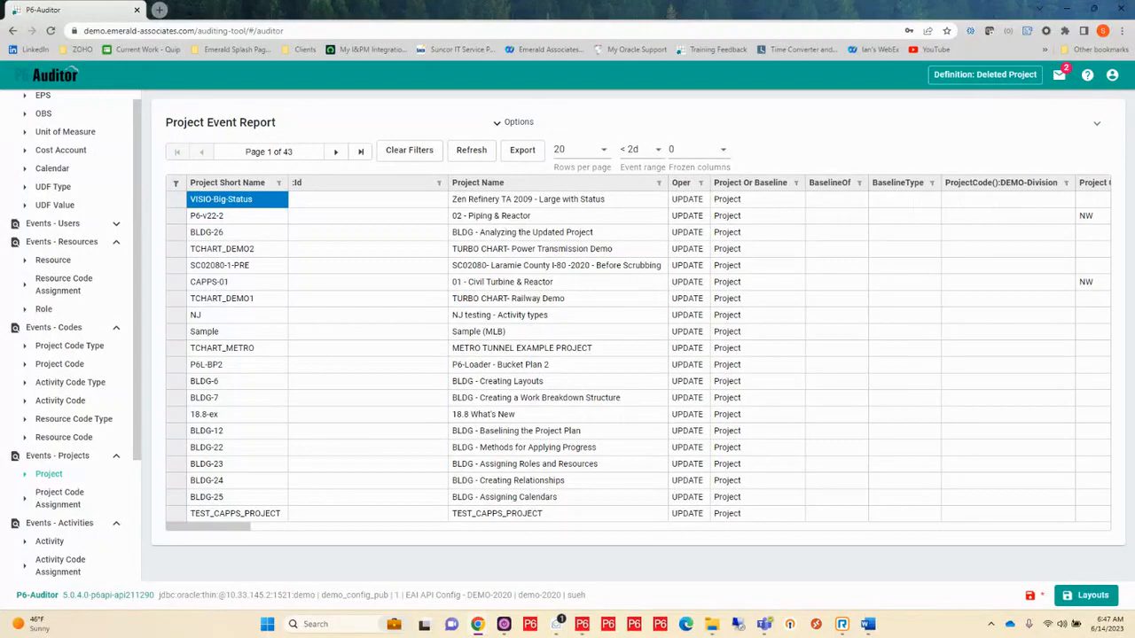
- In Primavera P6 Professional's Projects view, replace the AUD - Scheduler name on project ACTCODEMISSING and commit the changes
{"action": "key", "text": "alt+Tab"}
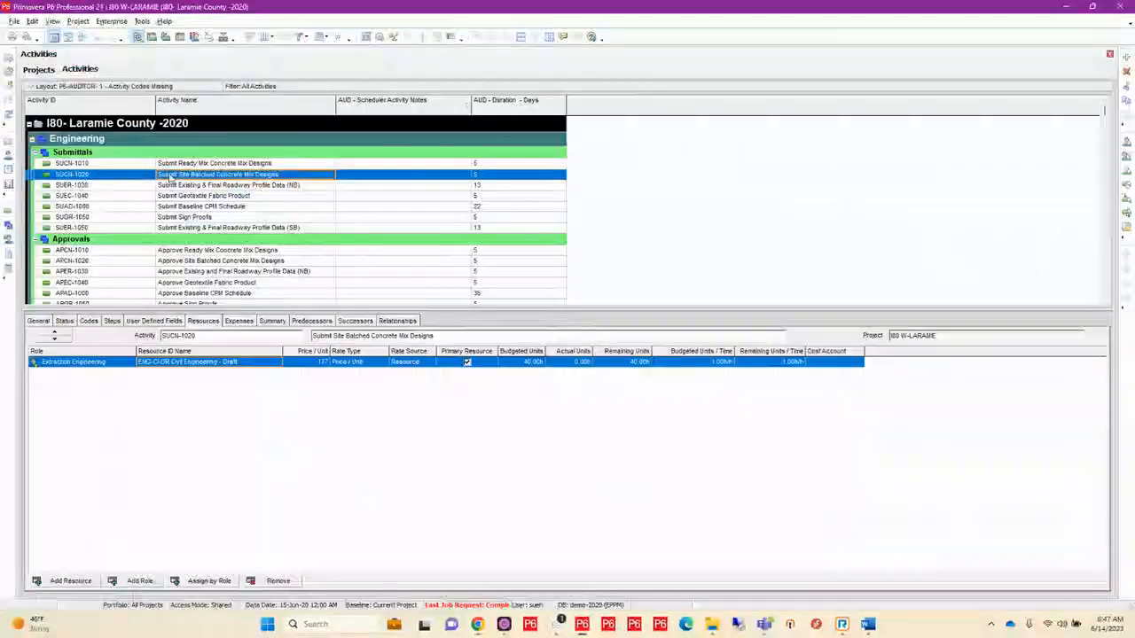
{"action": "left_click", "coordinate": [40, 71]}
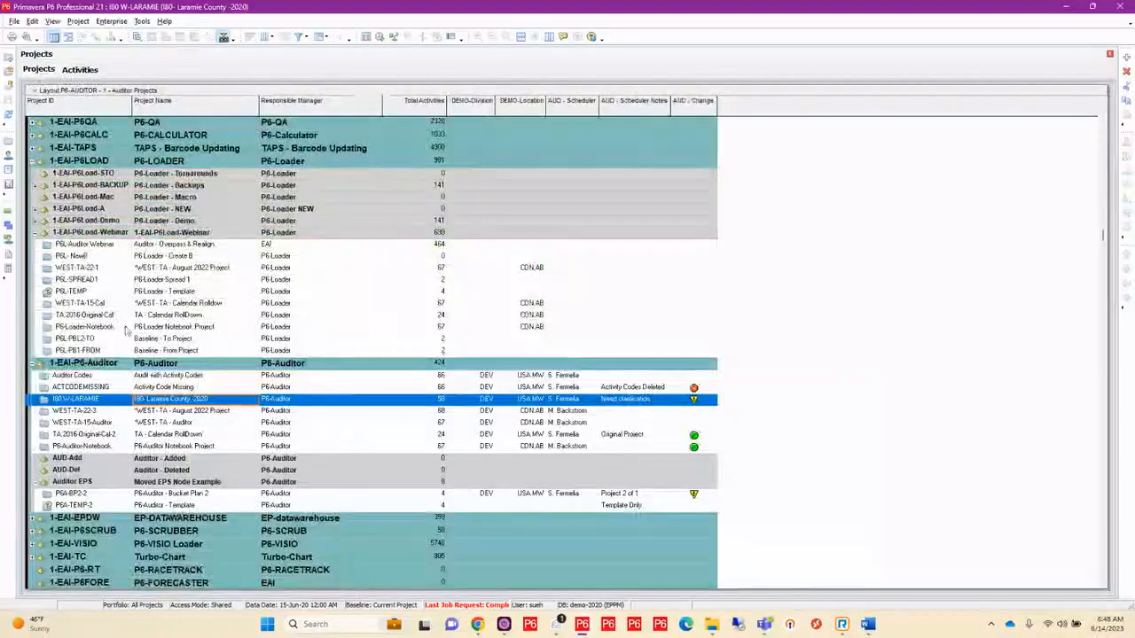
{"action": "left_click", "coordinate": [568, 437]}
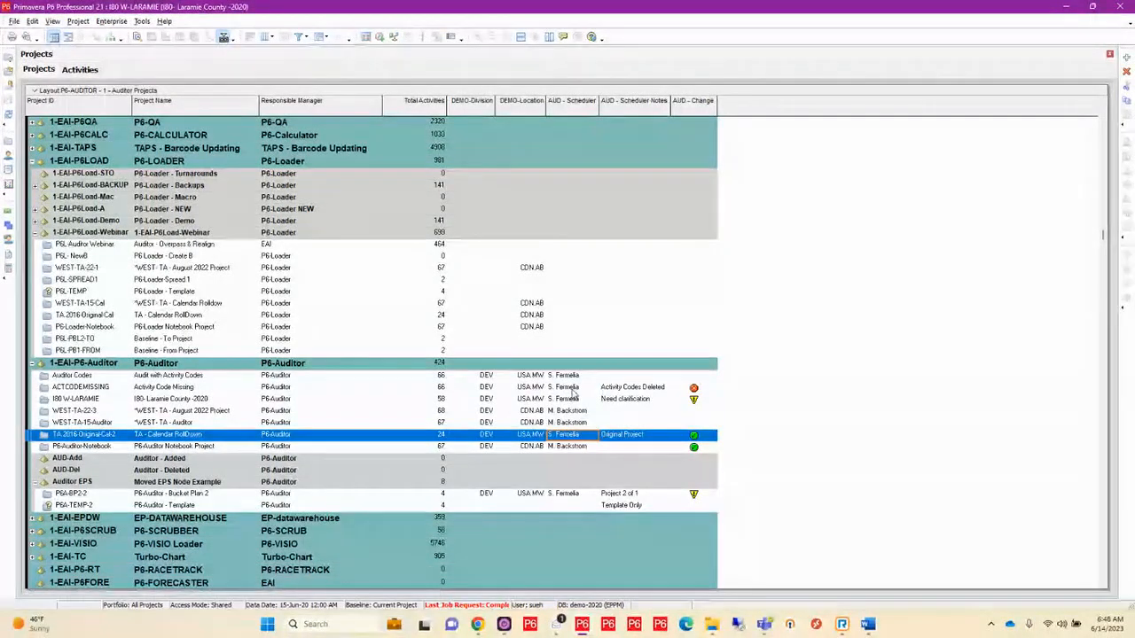
{"action": "left_click", "coordinate": [624, 389]}
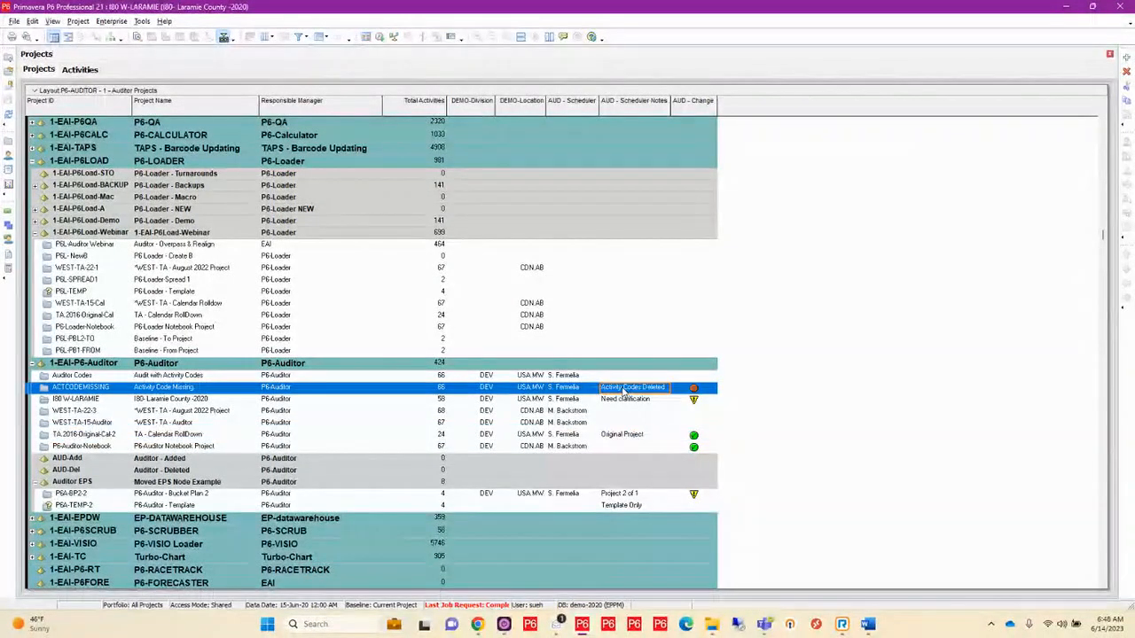
{"action": "left_click", "coordinate": [564, 390]}
{"action": "left_click", "coordinate": [564, 390]}
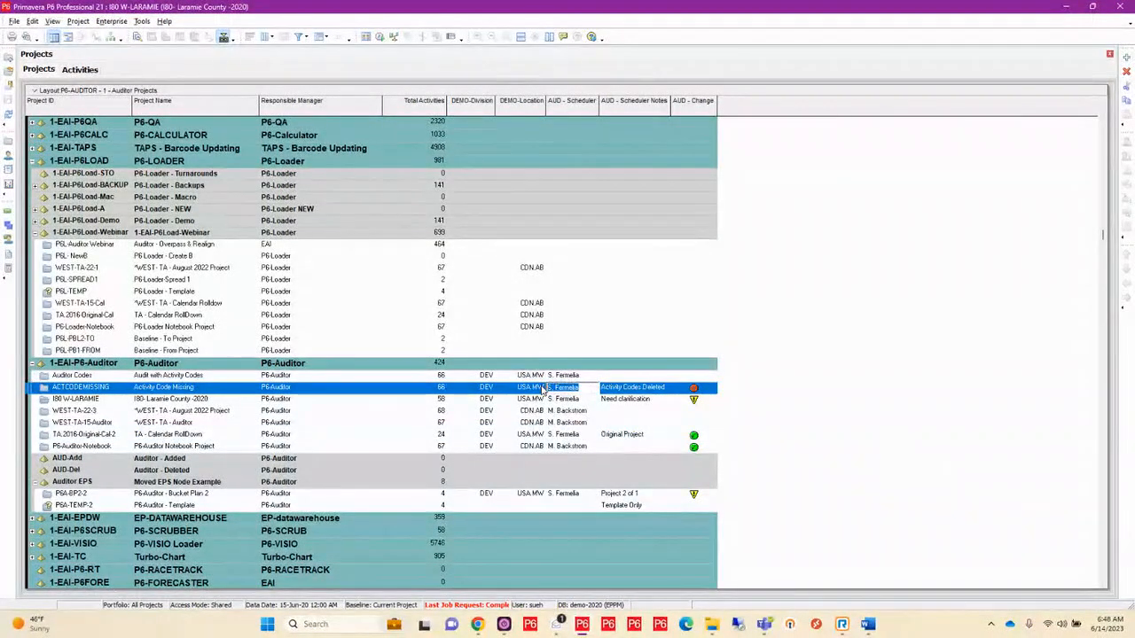
{"action": "type", "text": "N. Jaudin"}
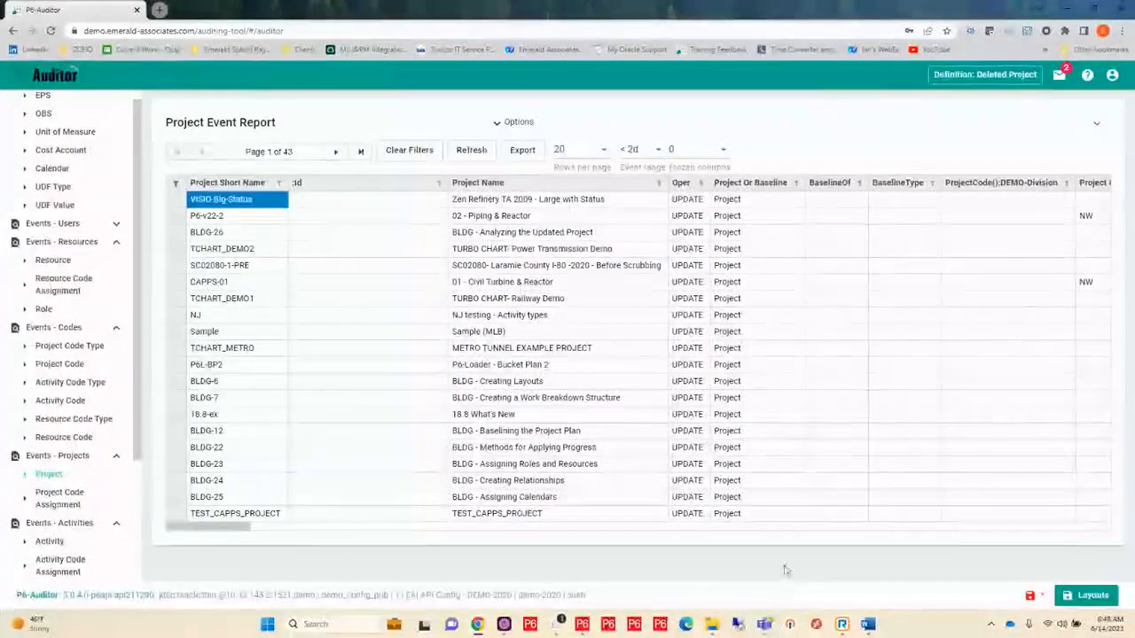
{"action": "left_click", "coordinate": [584, 624]}
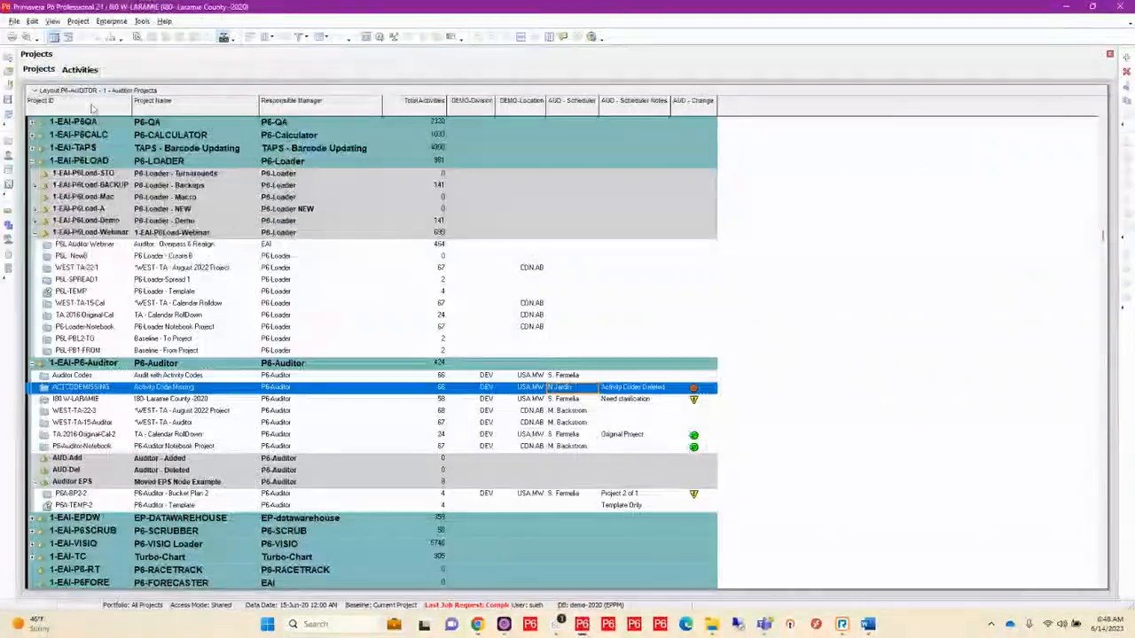
{"action": "left_click", "coordinate": [13, 21]}
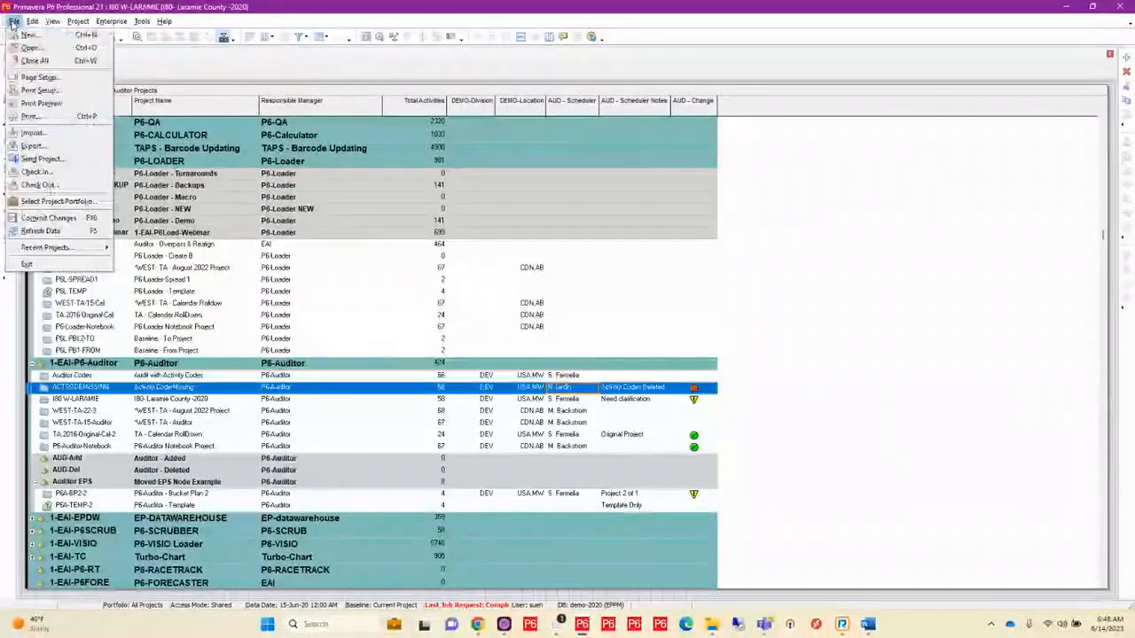
{"action": "left_click", "coordinate": [53, 223]}
{"action": "mouse_move", "coordinate": [476, 624]}
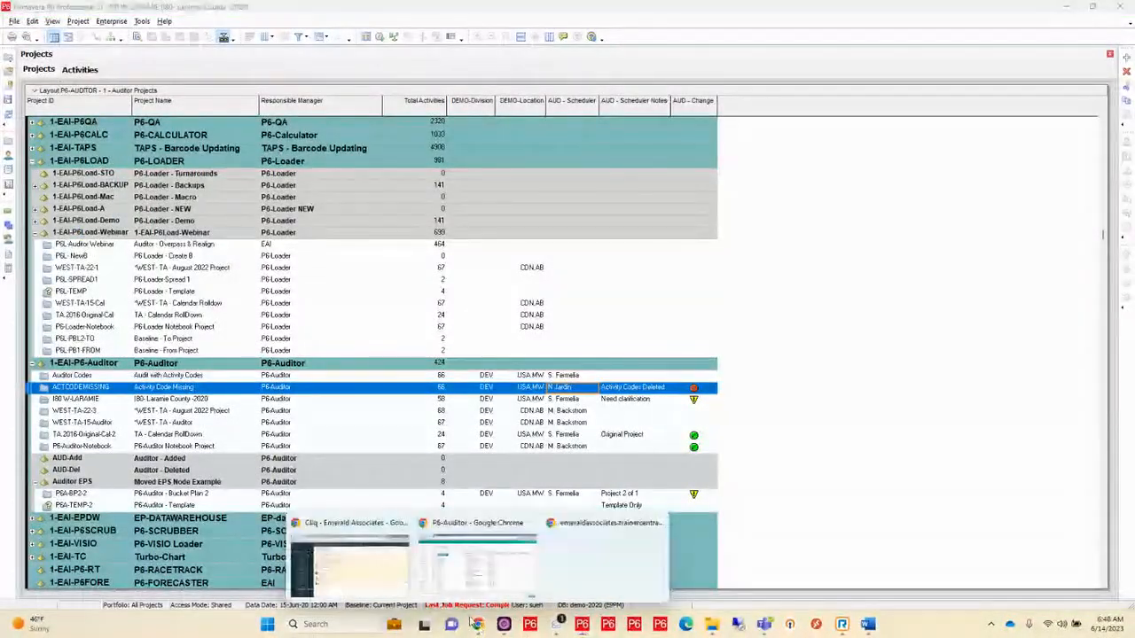